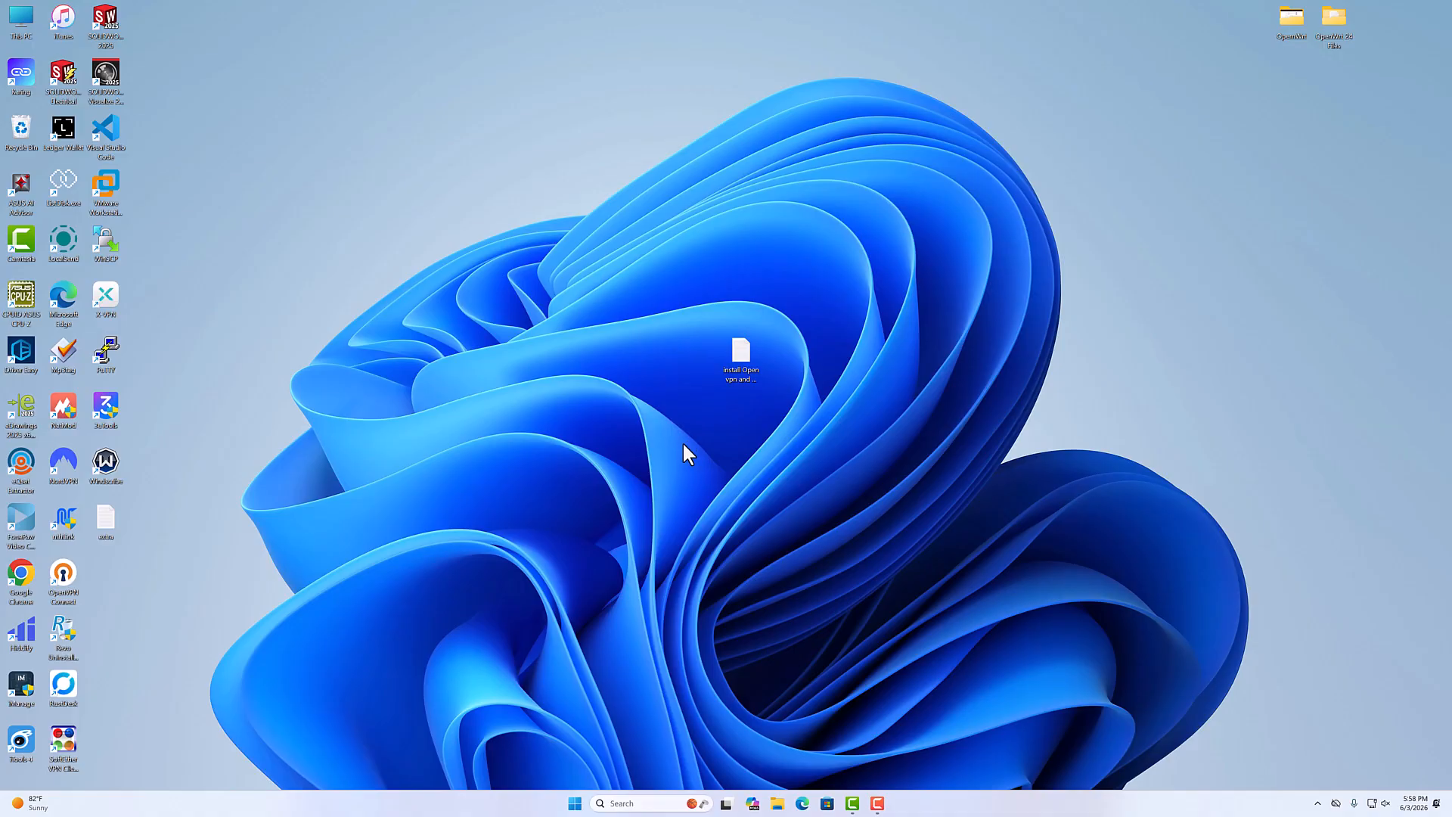
Step: Open Command Prompt as administrator and run ipconfig to list the network adapters
click(640, 803)
text(cmd)
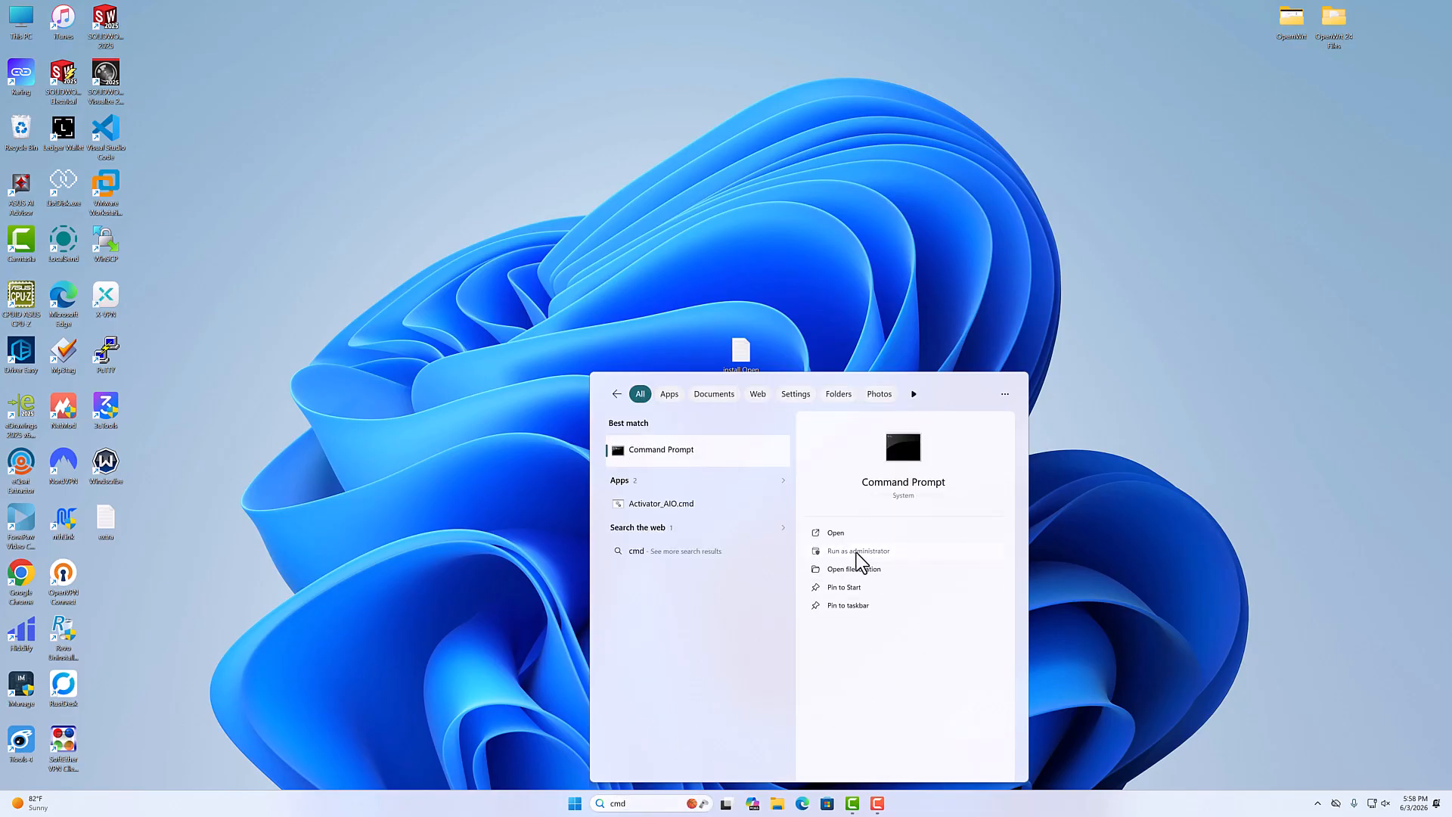
click(855, 550)
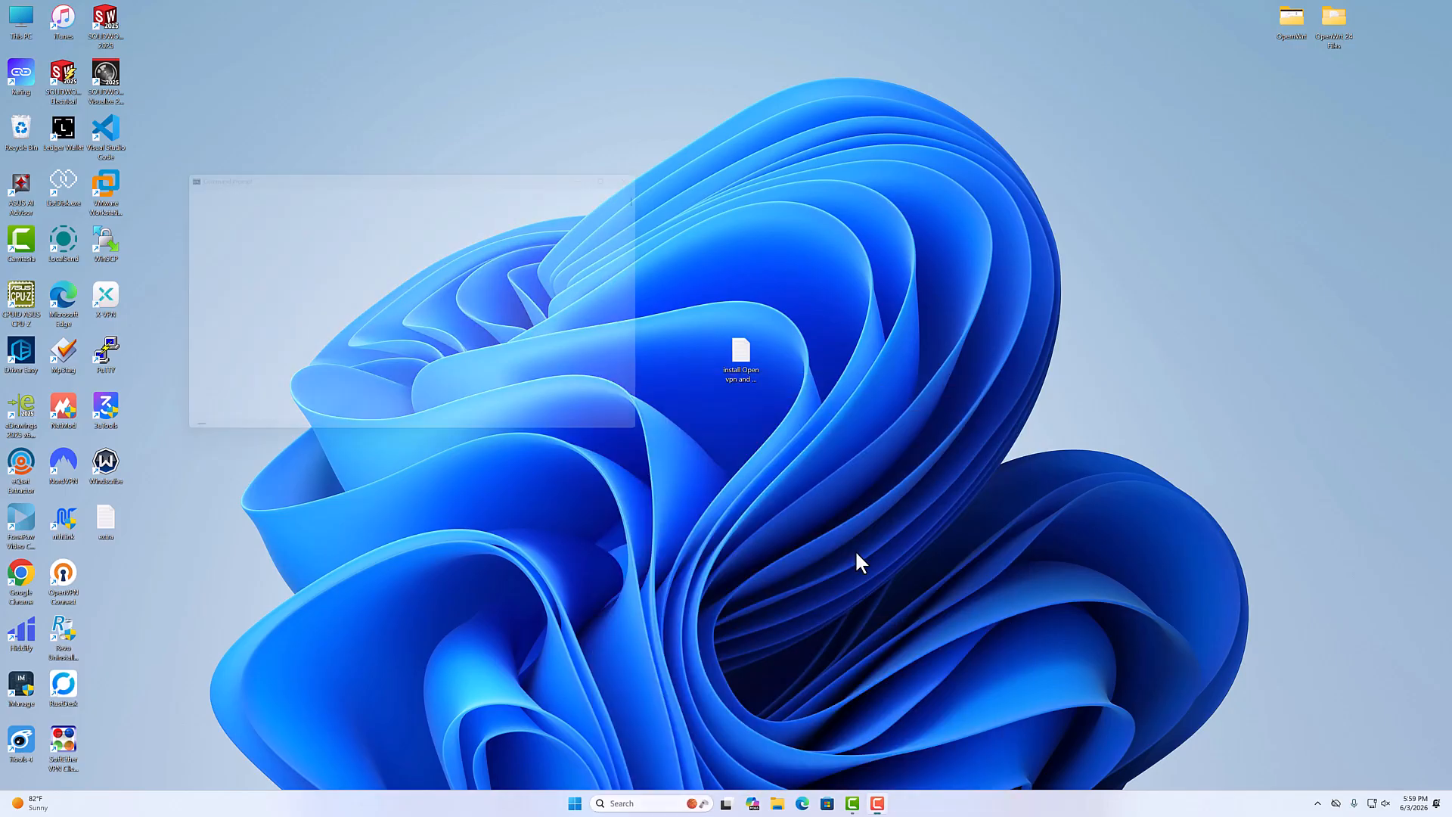
drag(369, 168, 583, 237)
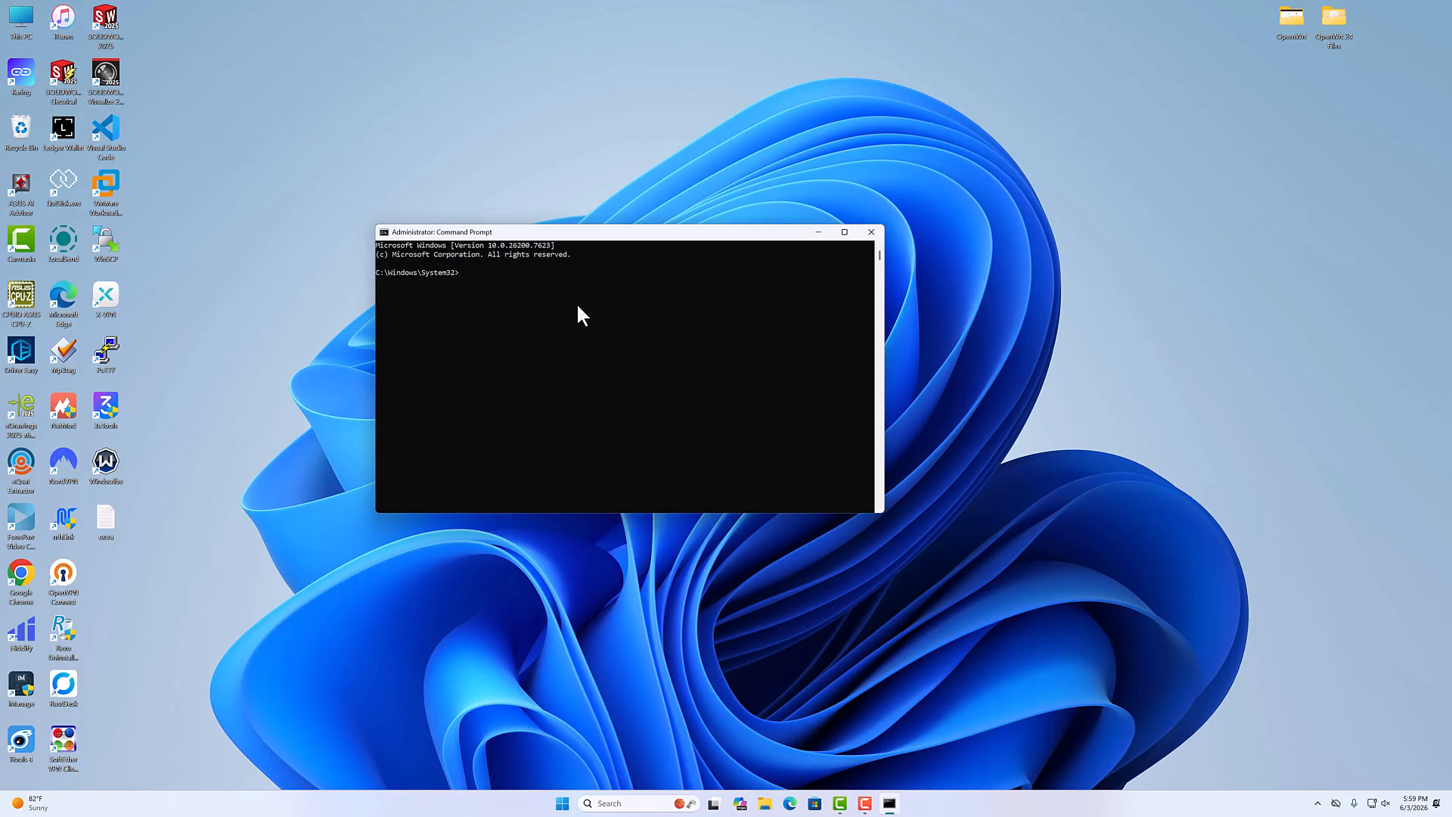
text(ipconfig)
key(Return)
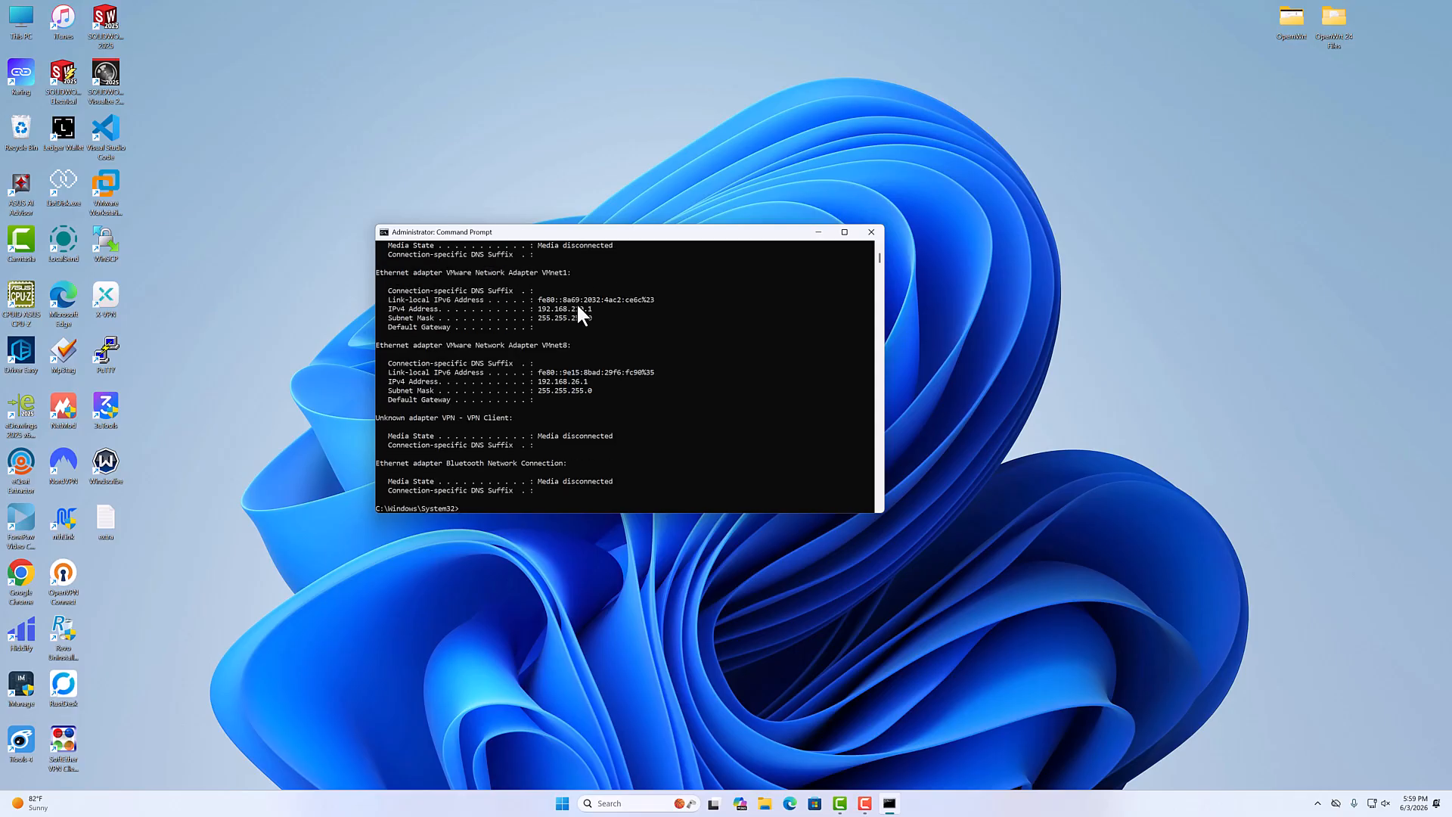
Step: Examine the ipconfig output for the Ethernet adapter's IPv4 address and default gateway
drag(879, 261, 874, 257)
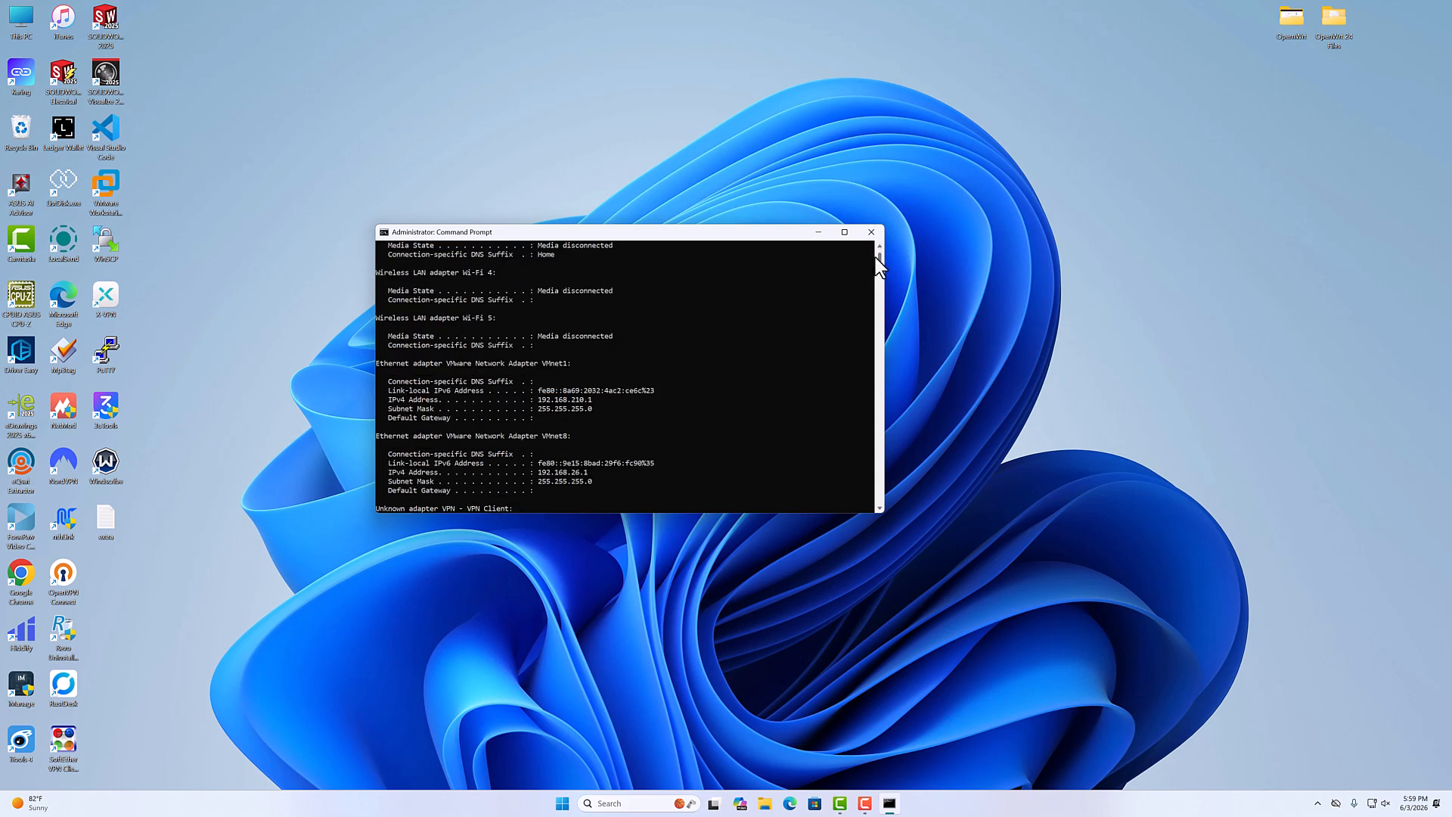
drag(874, 257, 874, 251)
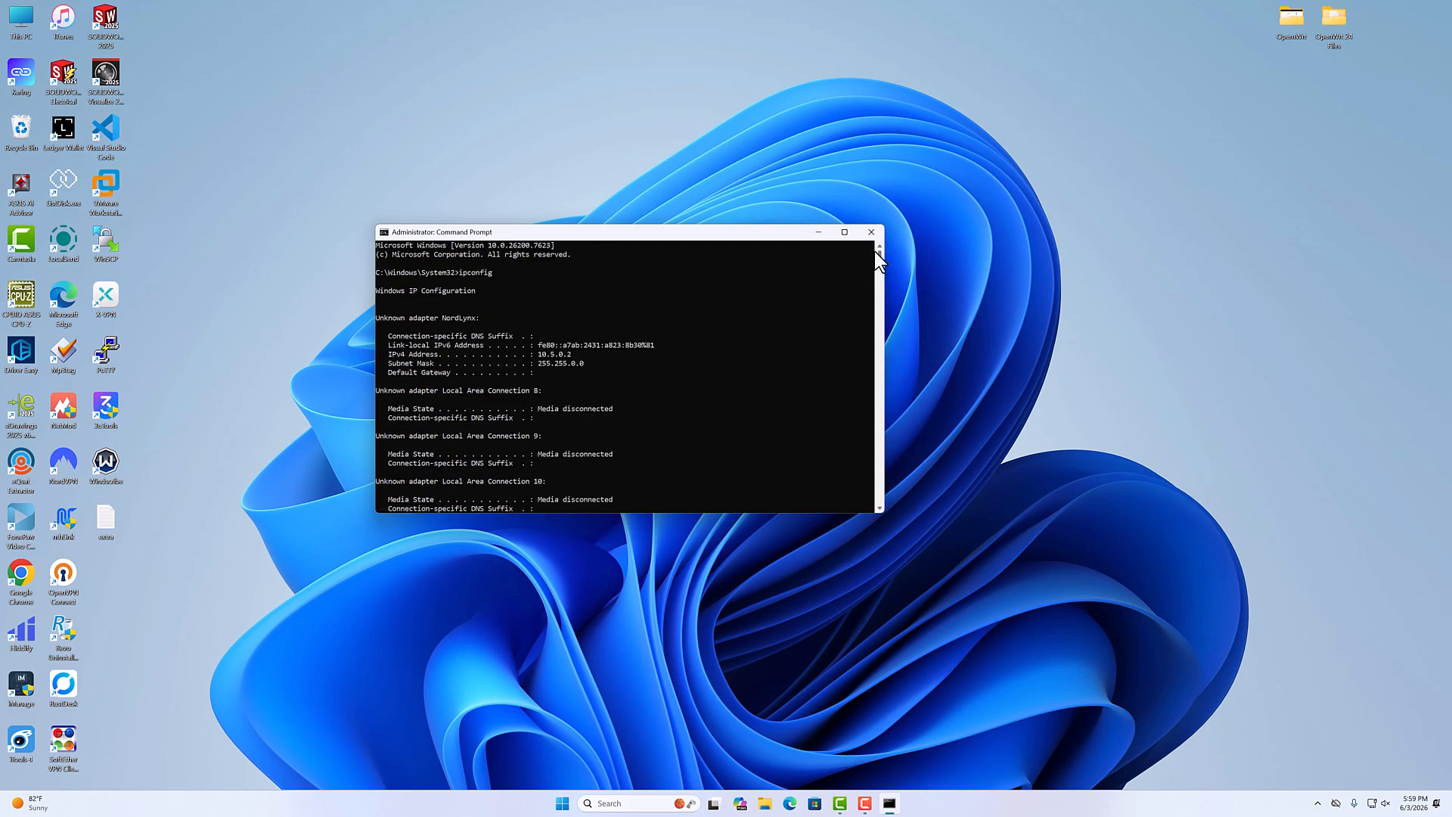
drag(879, 508, 878, 506)
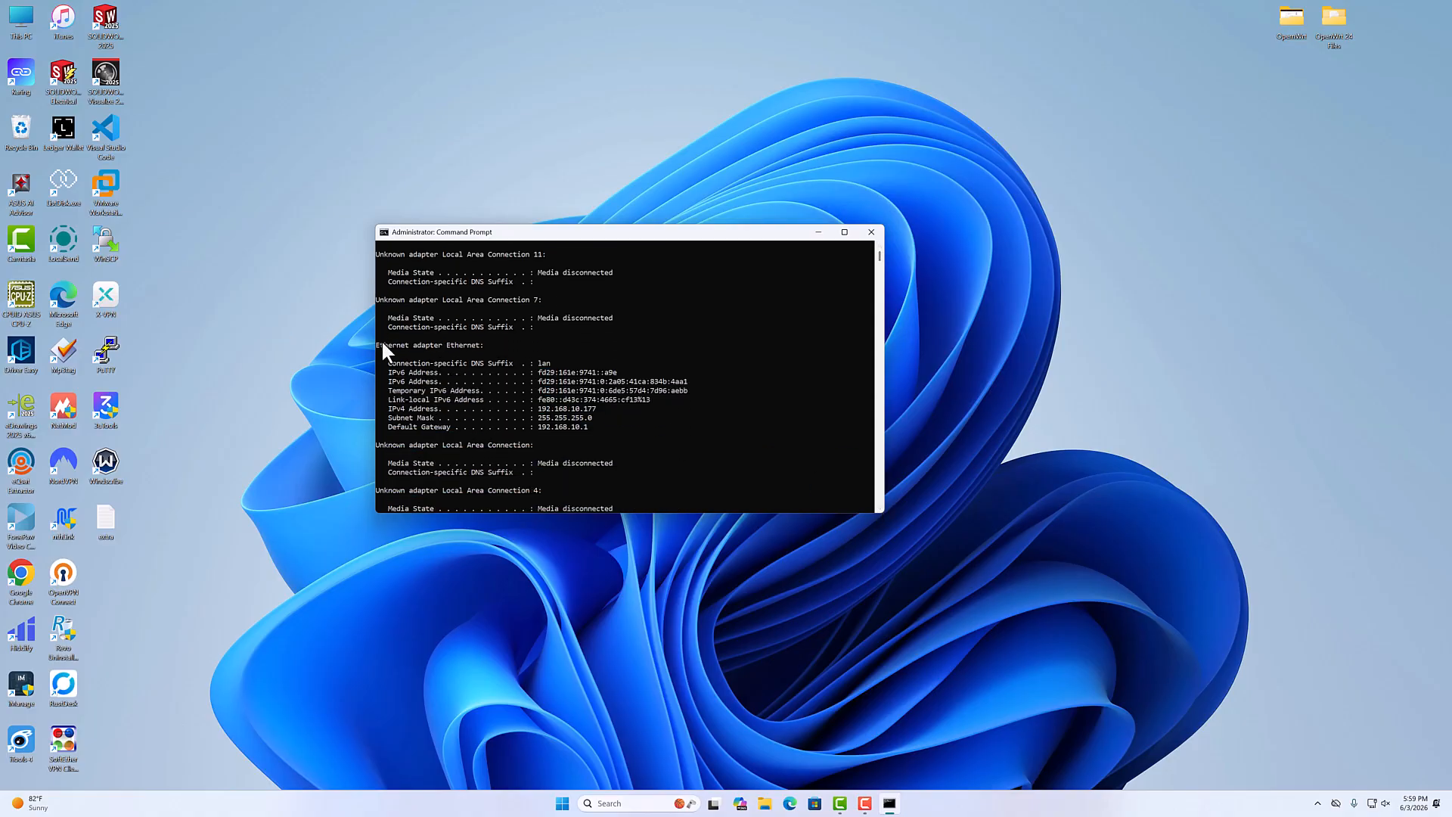
drag(486, 343, 373, 344)
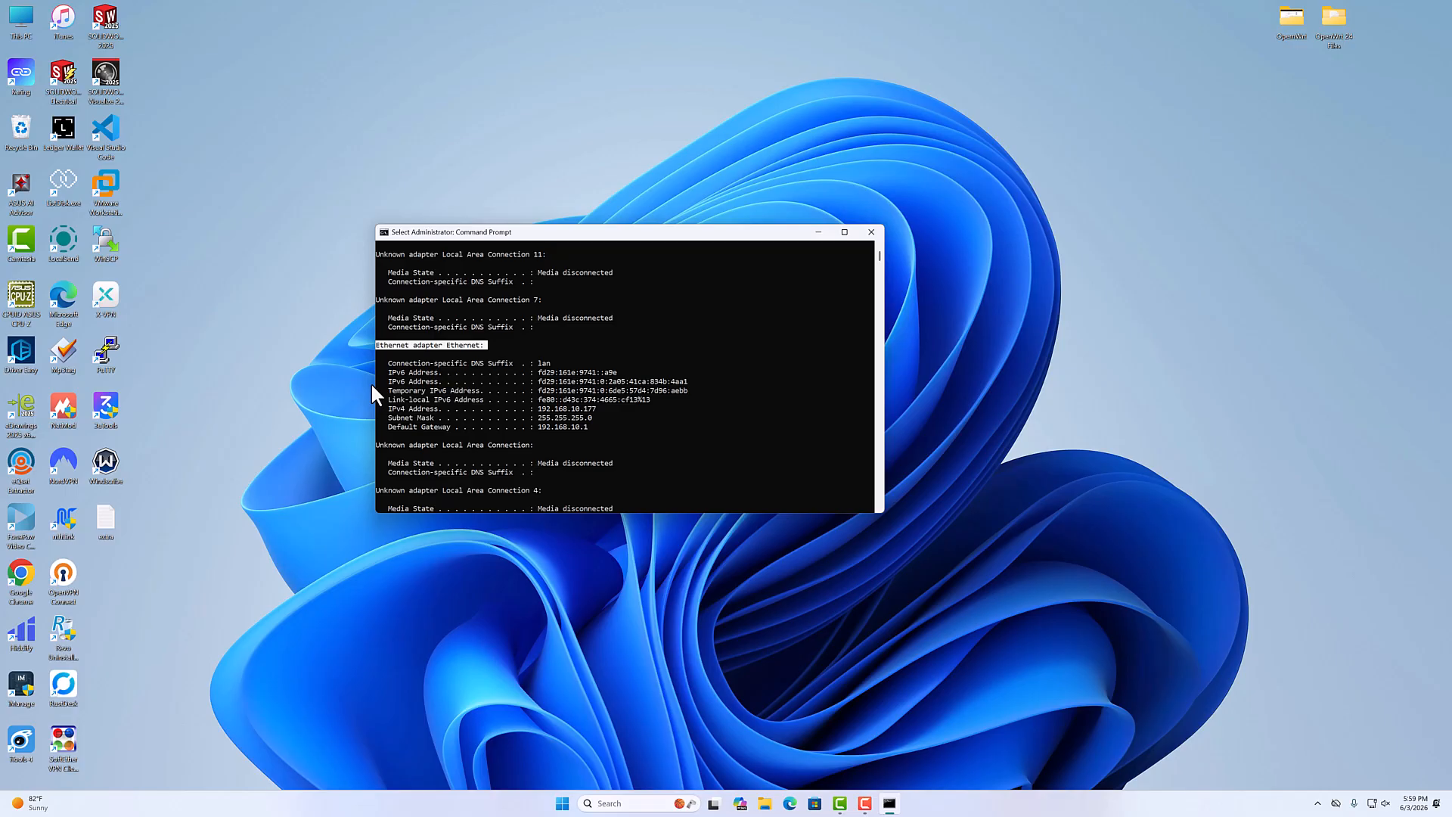
click(403, 409)
drag(593, 407, 538, 406)
key(ctrl+c)
click(543, 436)
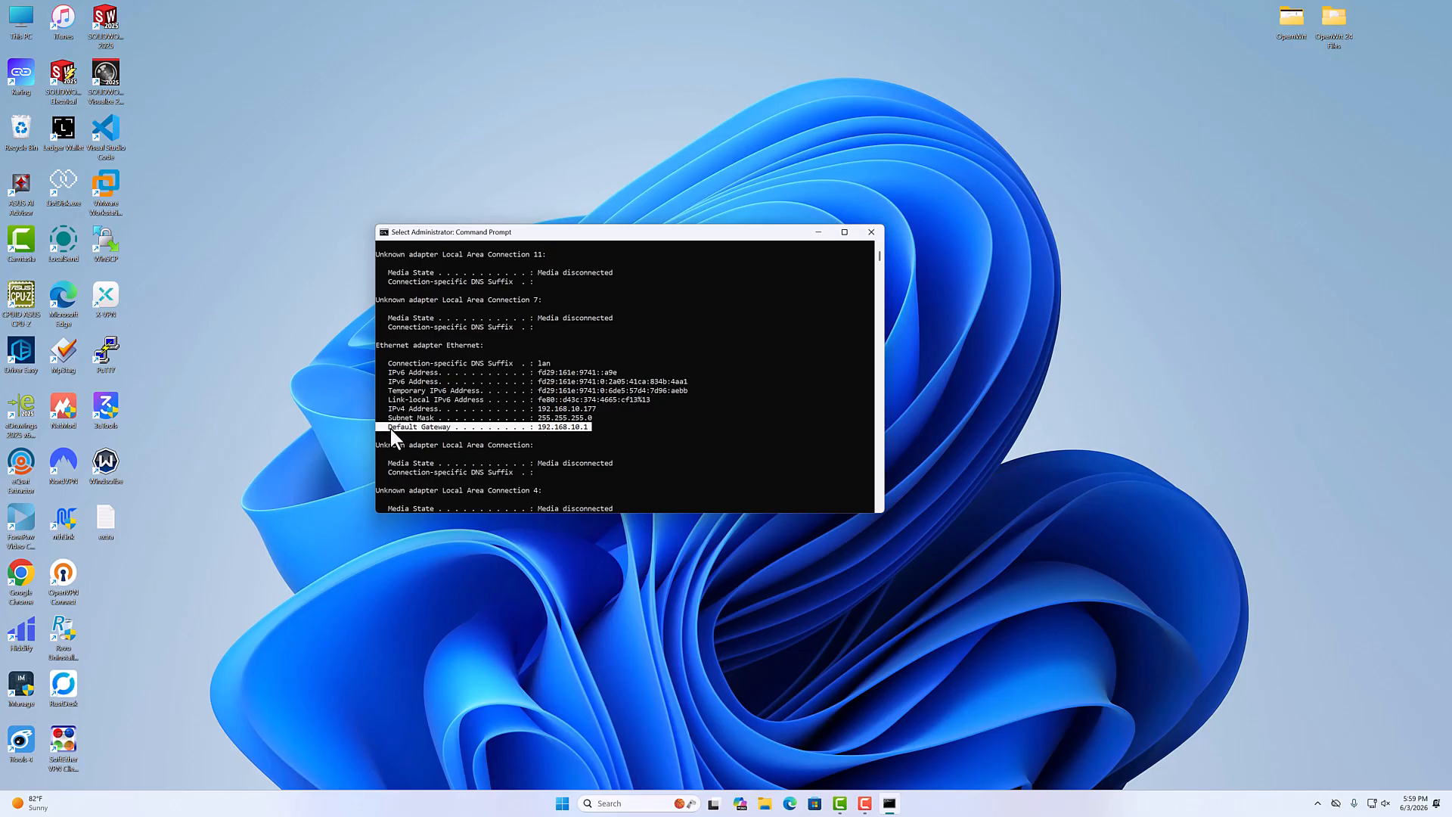
Step: Copy the Ethernet adapter's default gateway address and open 192.168.10.1 in Microsoft Edge
click(594, 427)
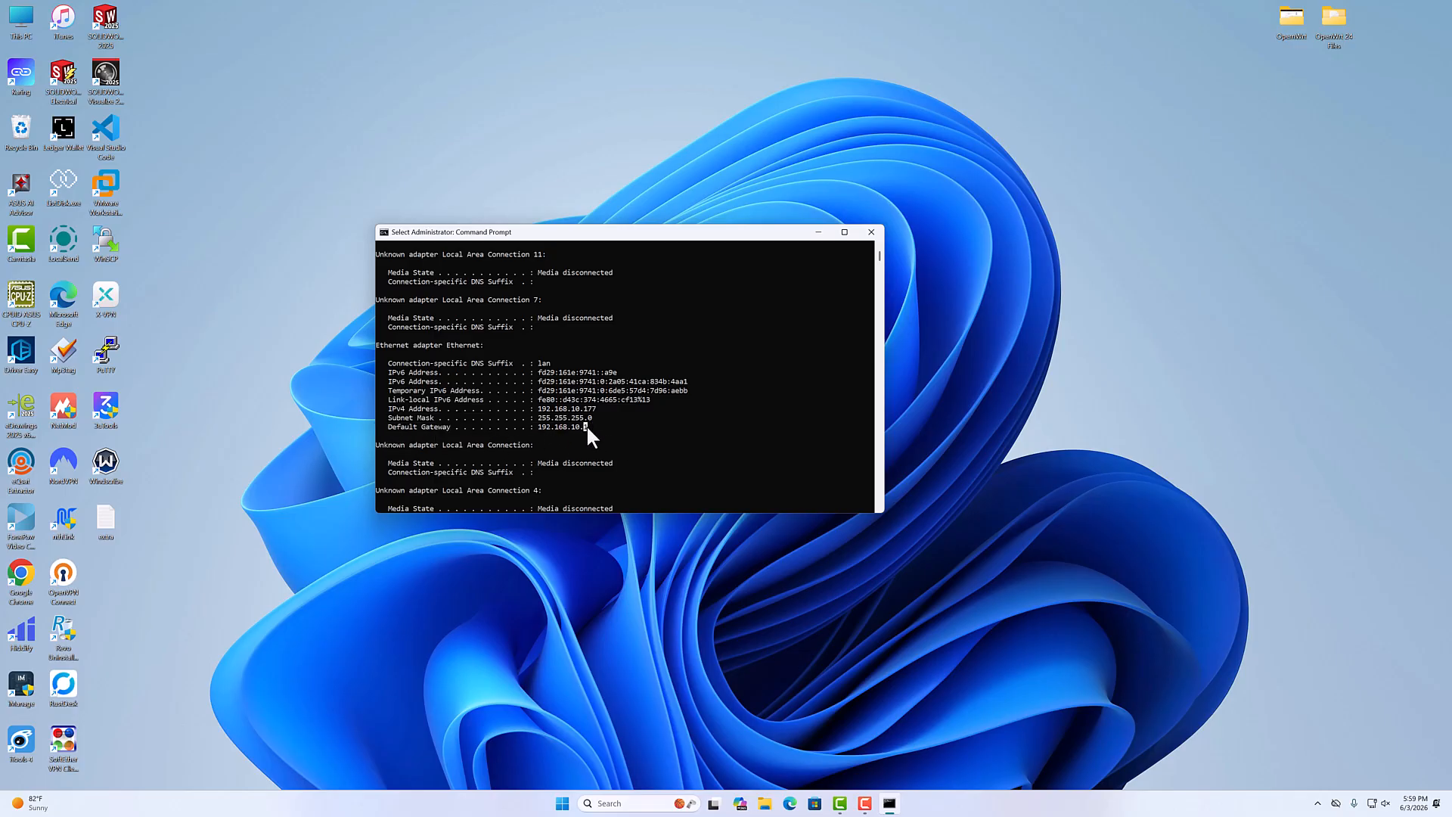
right_click(534, 426)
click(791, 805)
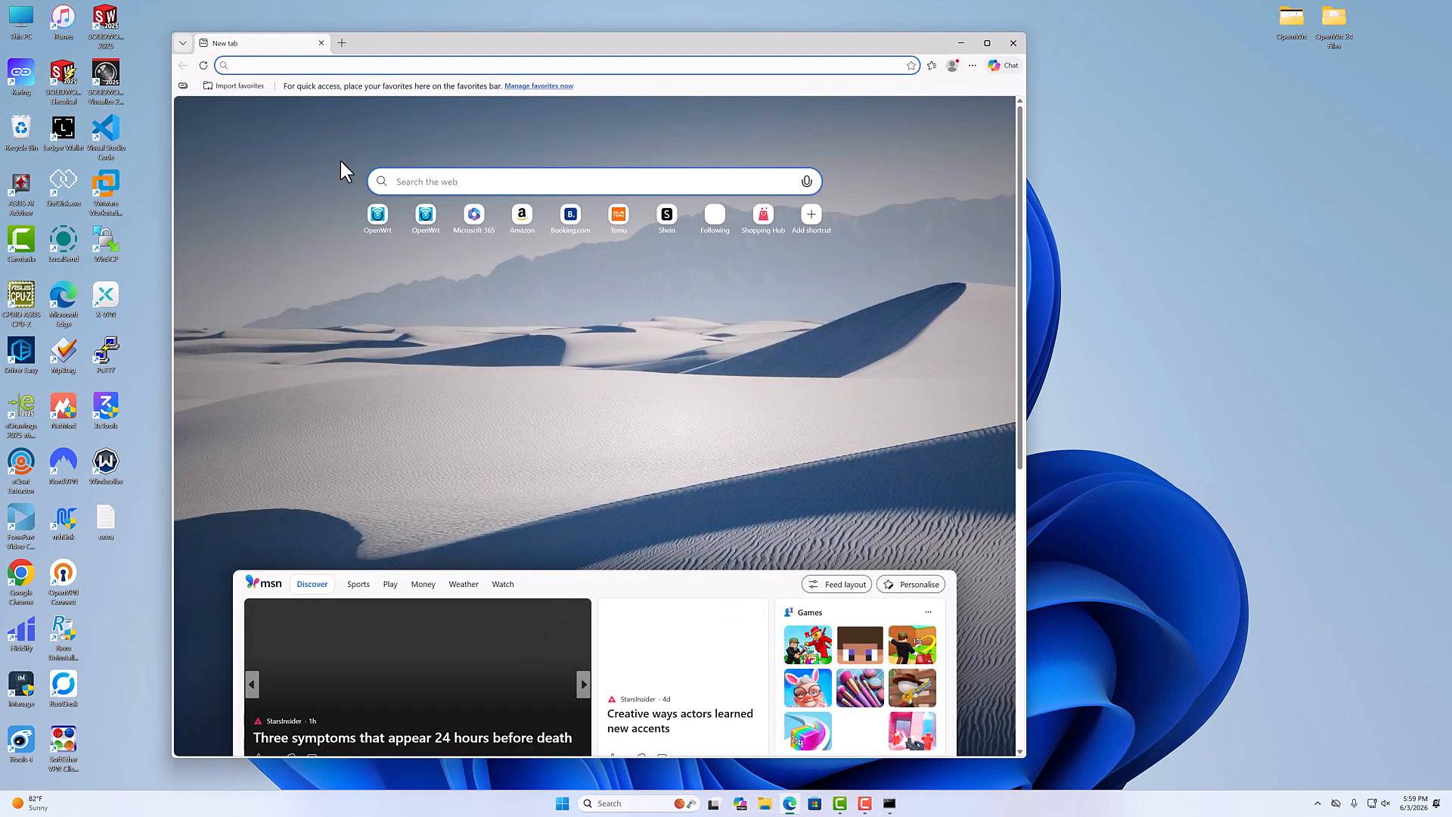
right_click(311, 67)
click(342, 194)
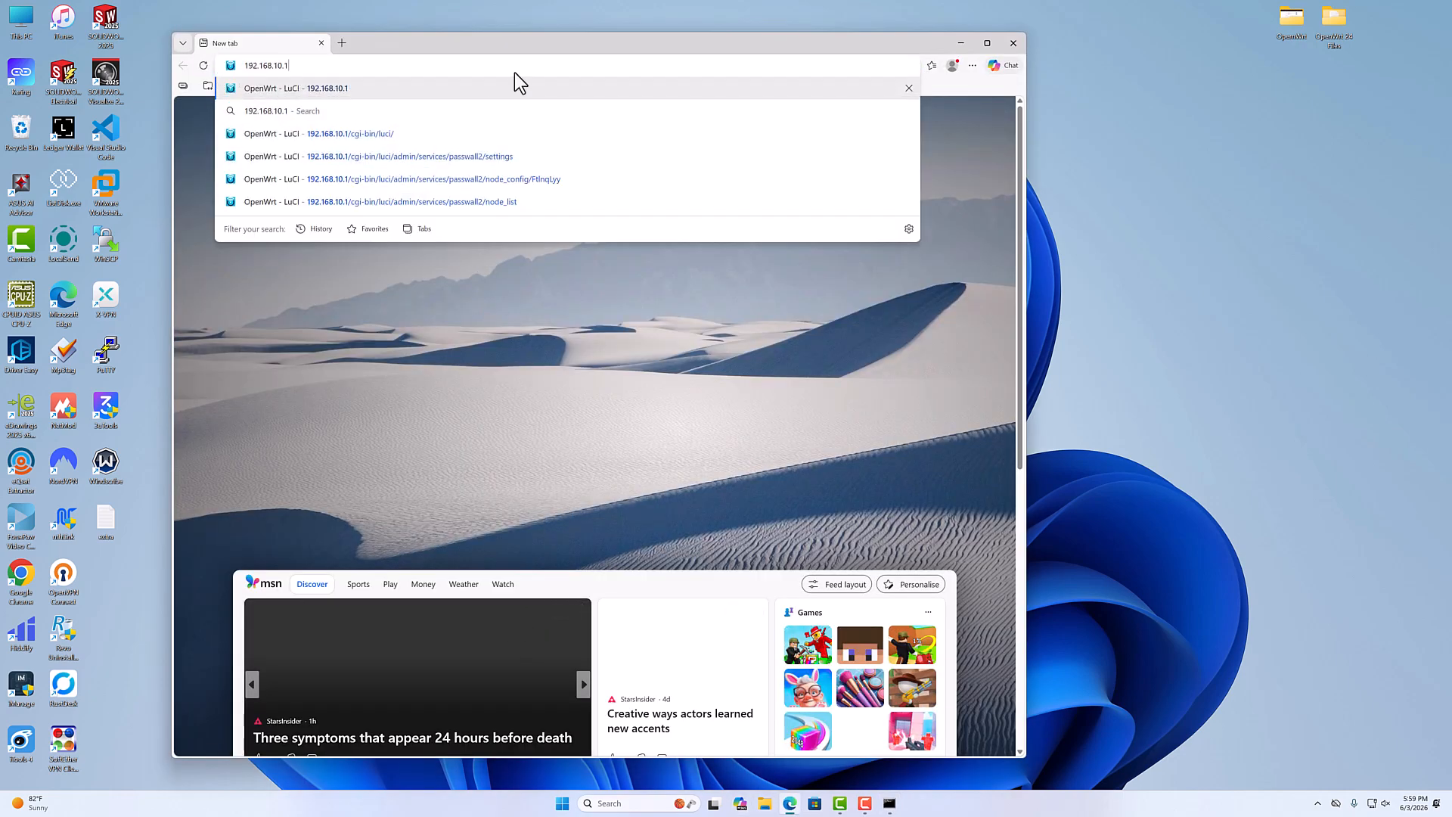
key(Return)
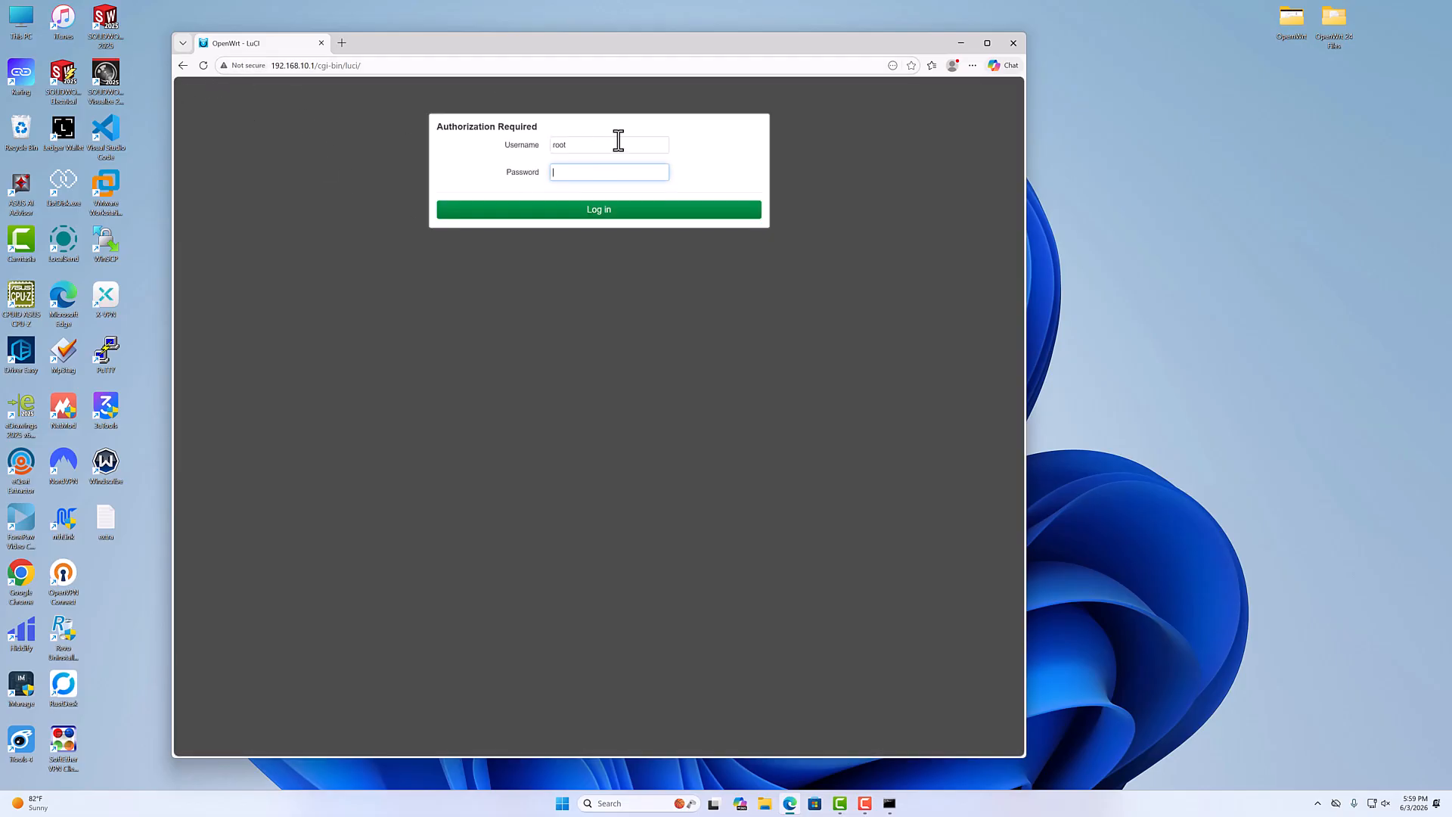
Step: Log in to the OpenWrt router as root with the account password and check the firmware version
click(582, 176)
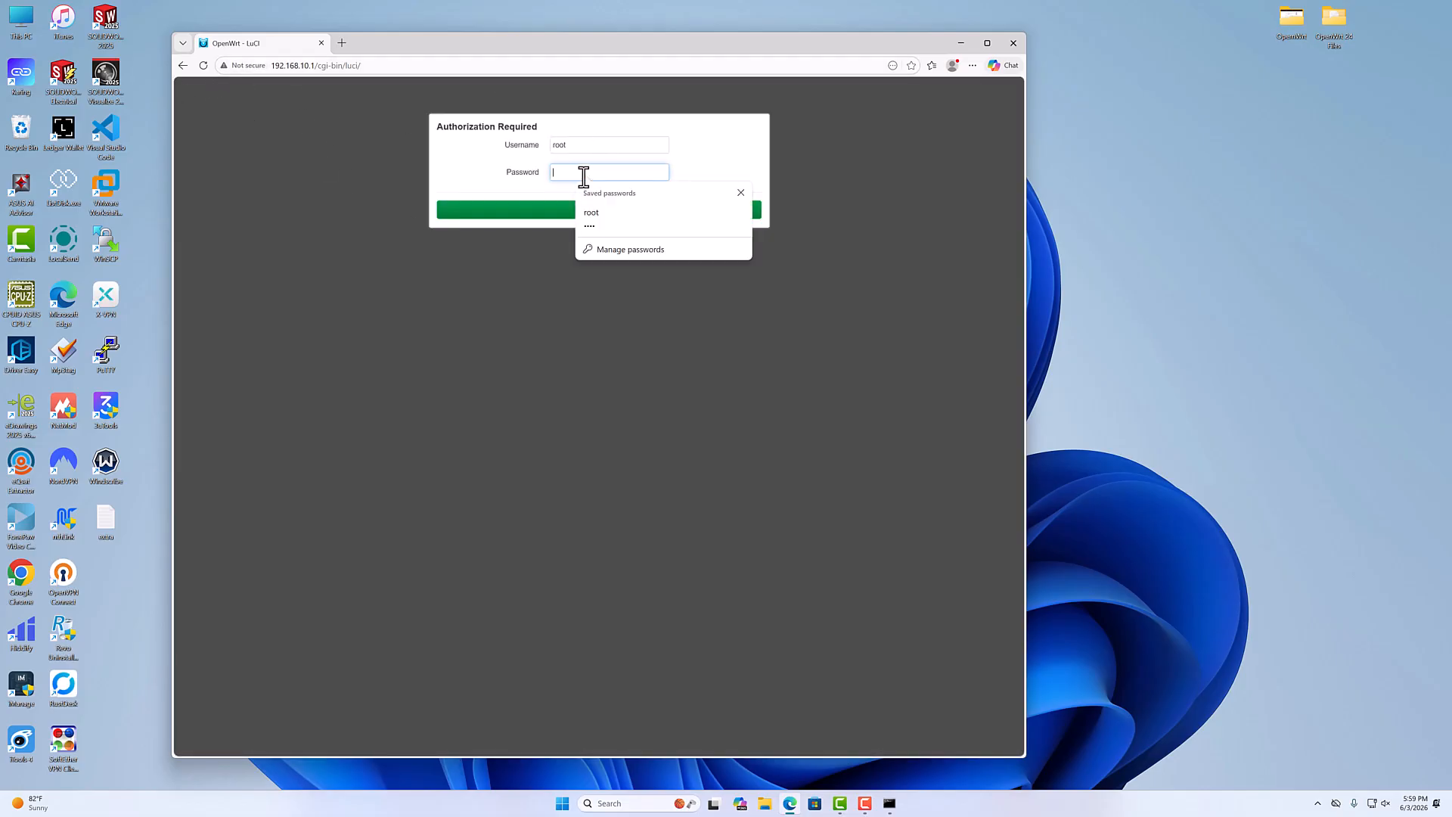
text(••)
key(Return)
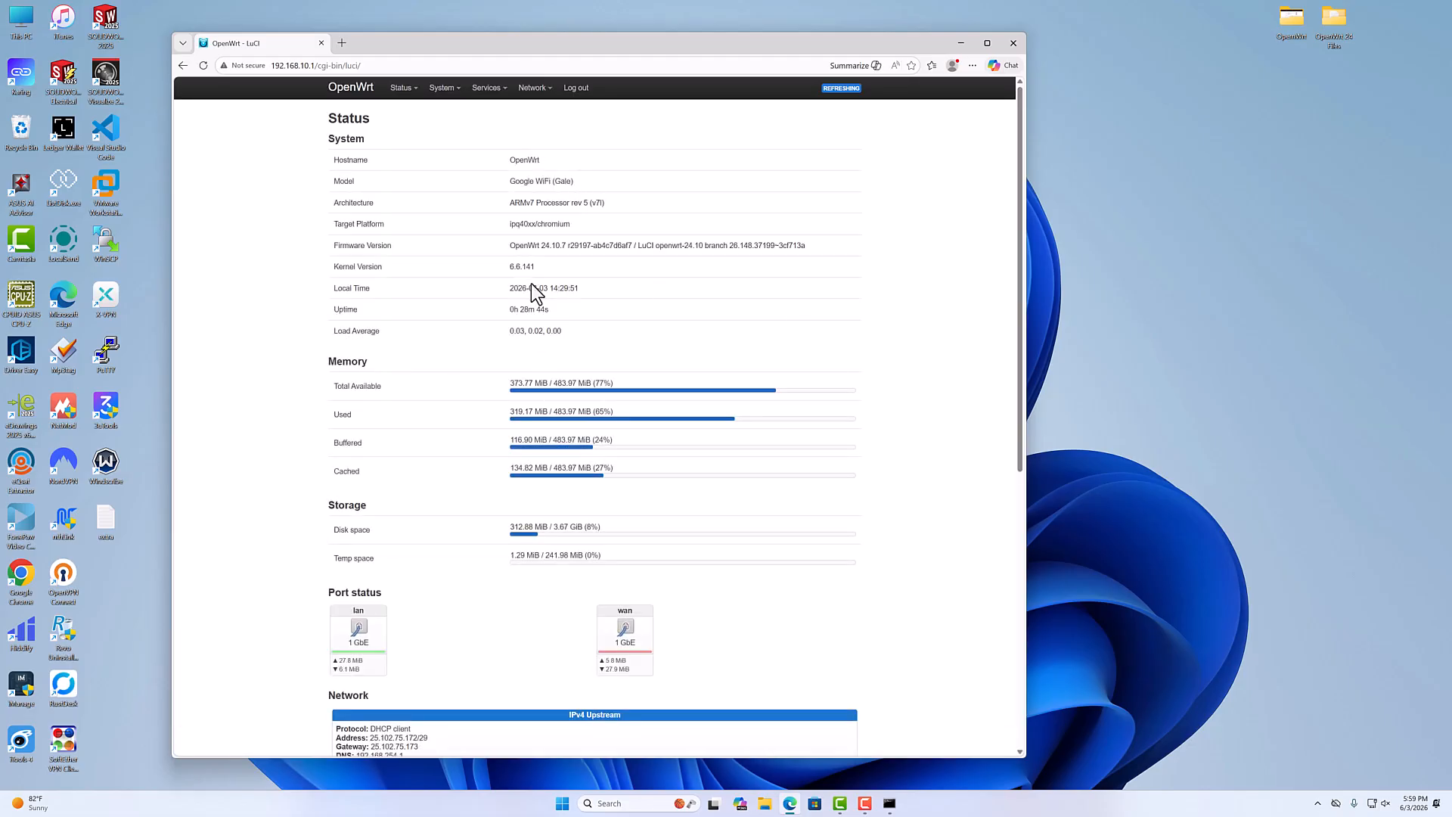
drag(551, 247, 507, 251)
Step: Review the protocols offered for a new network interface, cancel without creating one, and close the browser
mouse_move(529, 102)
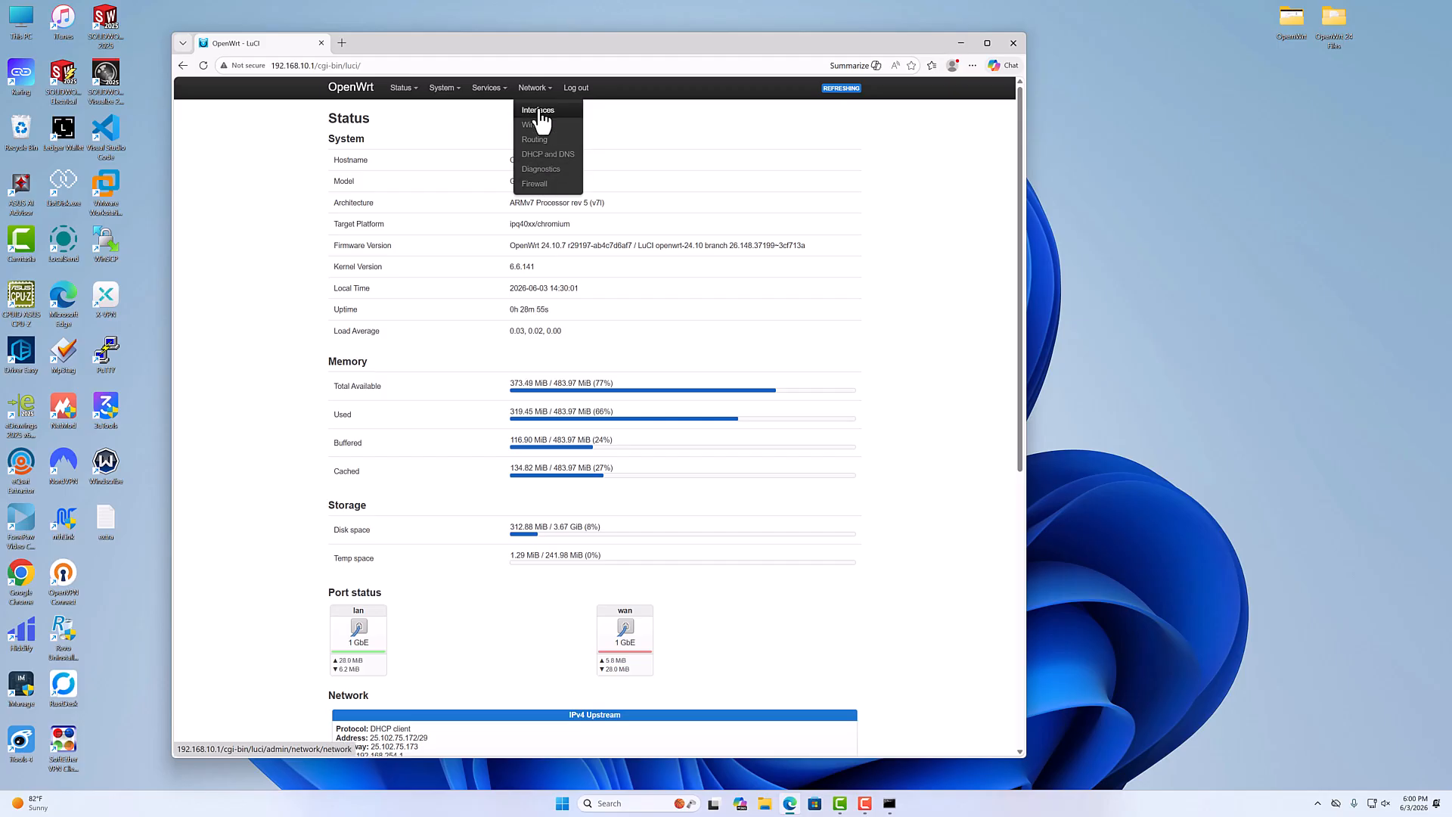
click(540, 115)
click(379, 381)
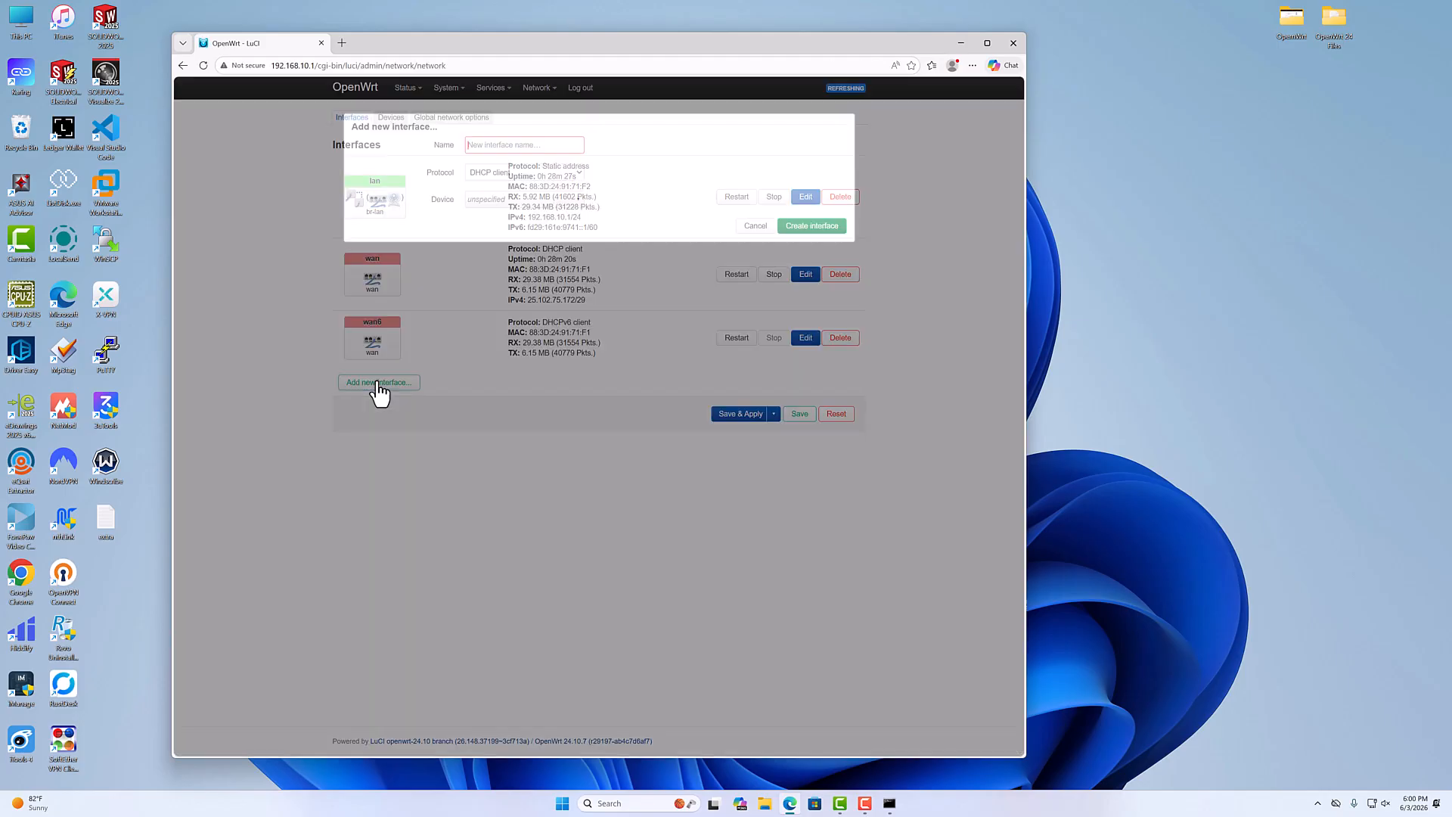
click(510, 174)
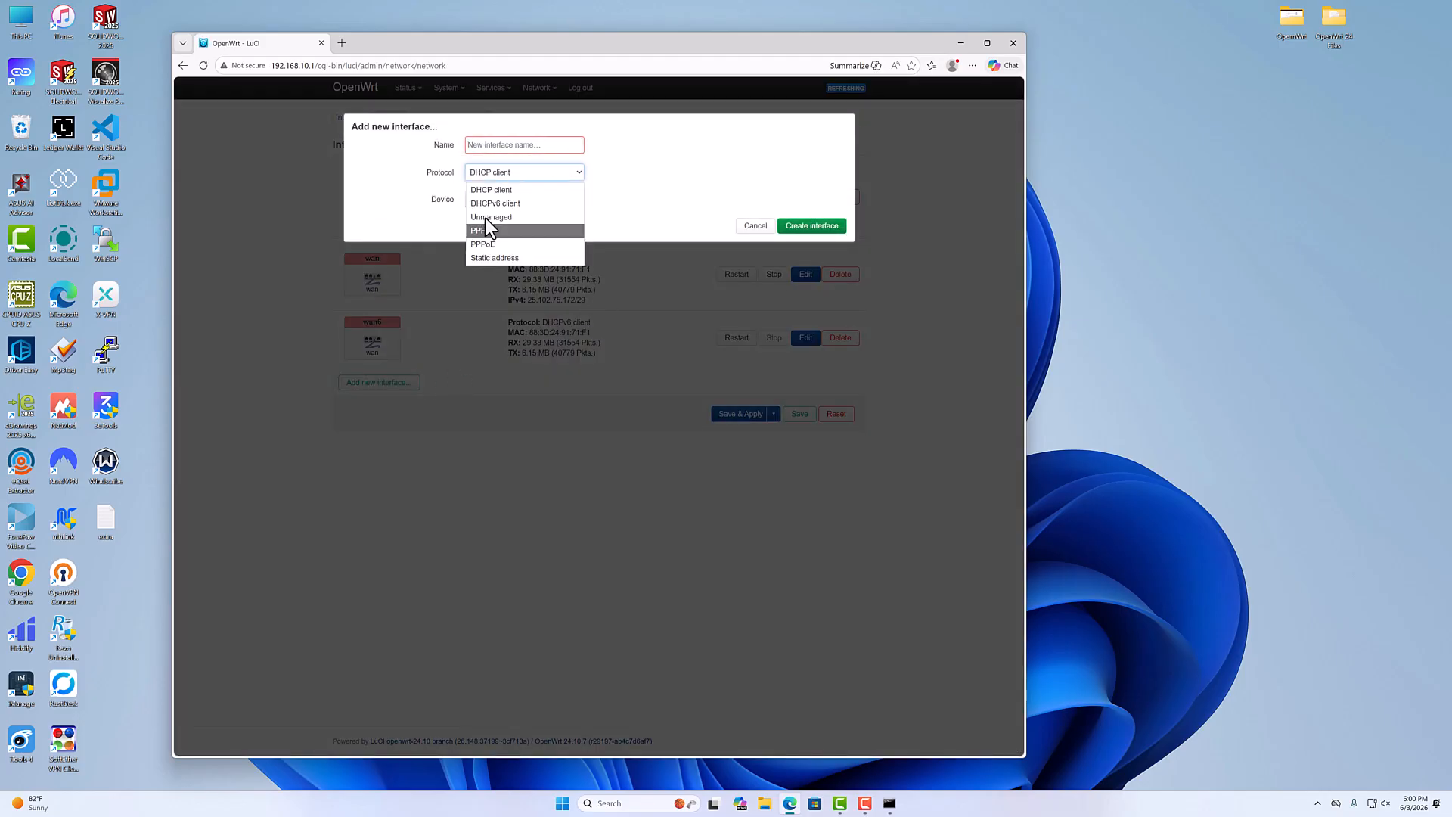
click(691, 198)
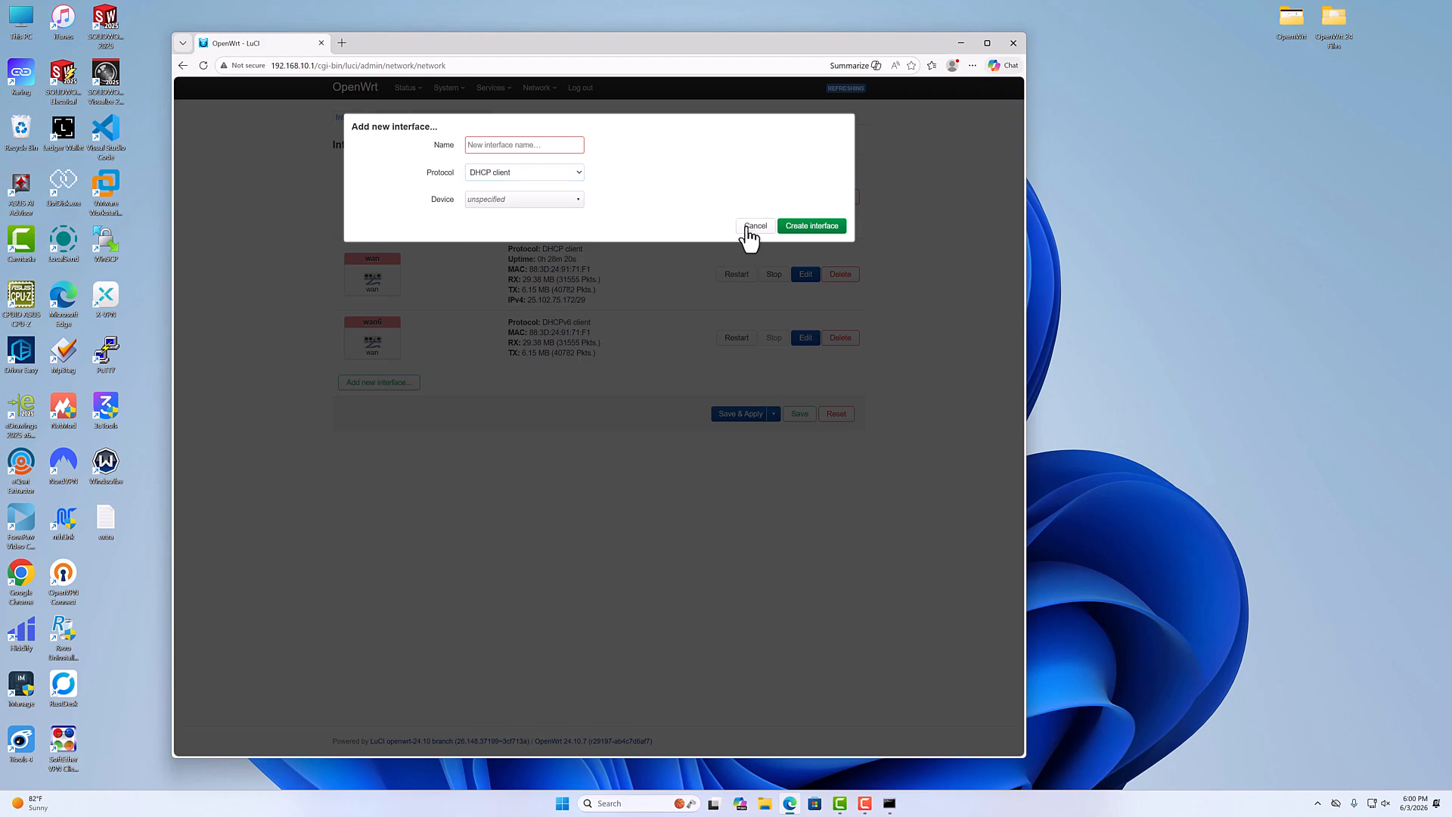
click(753, 226)
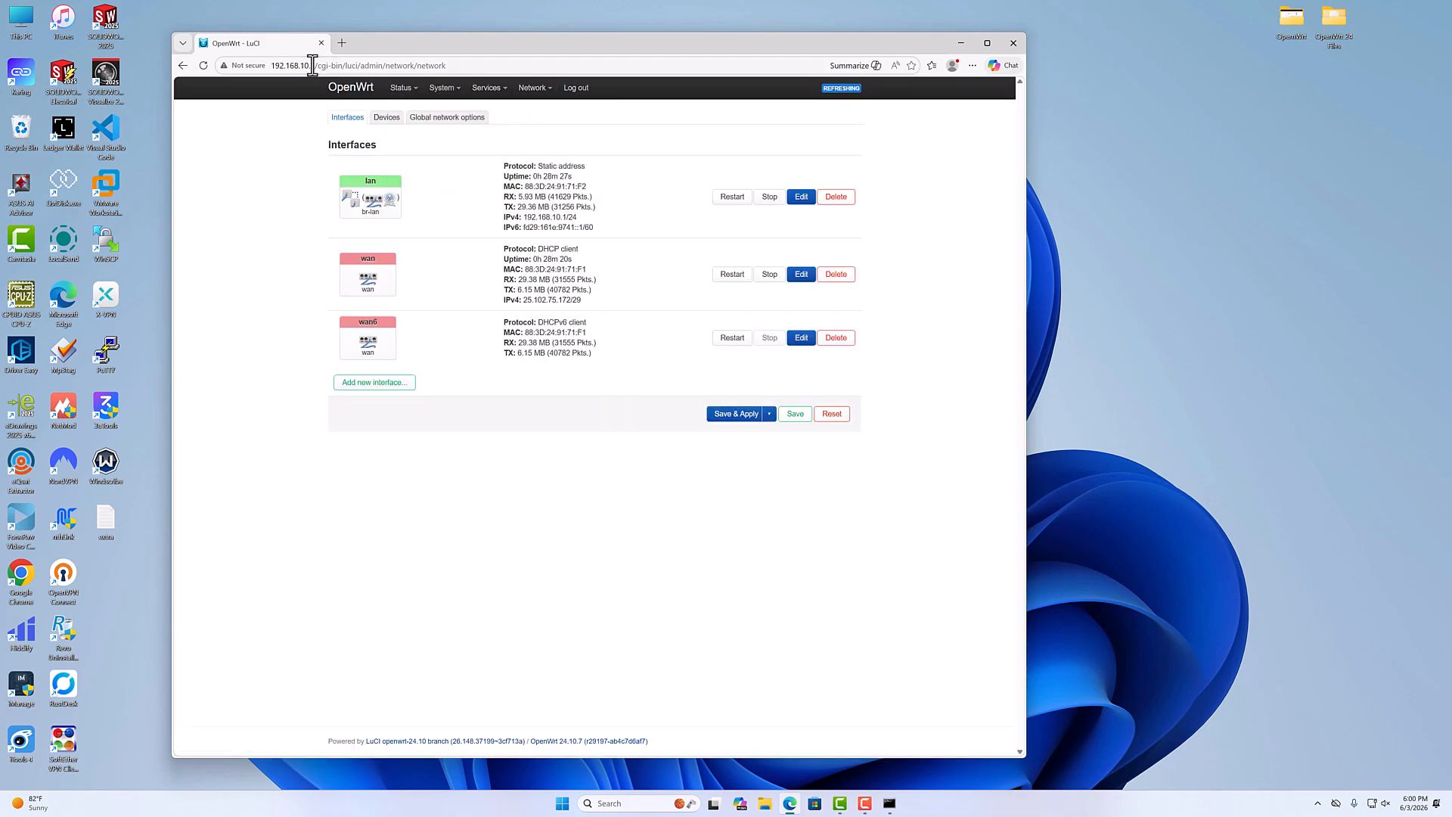
click(1022, 43)
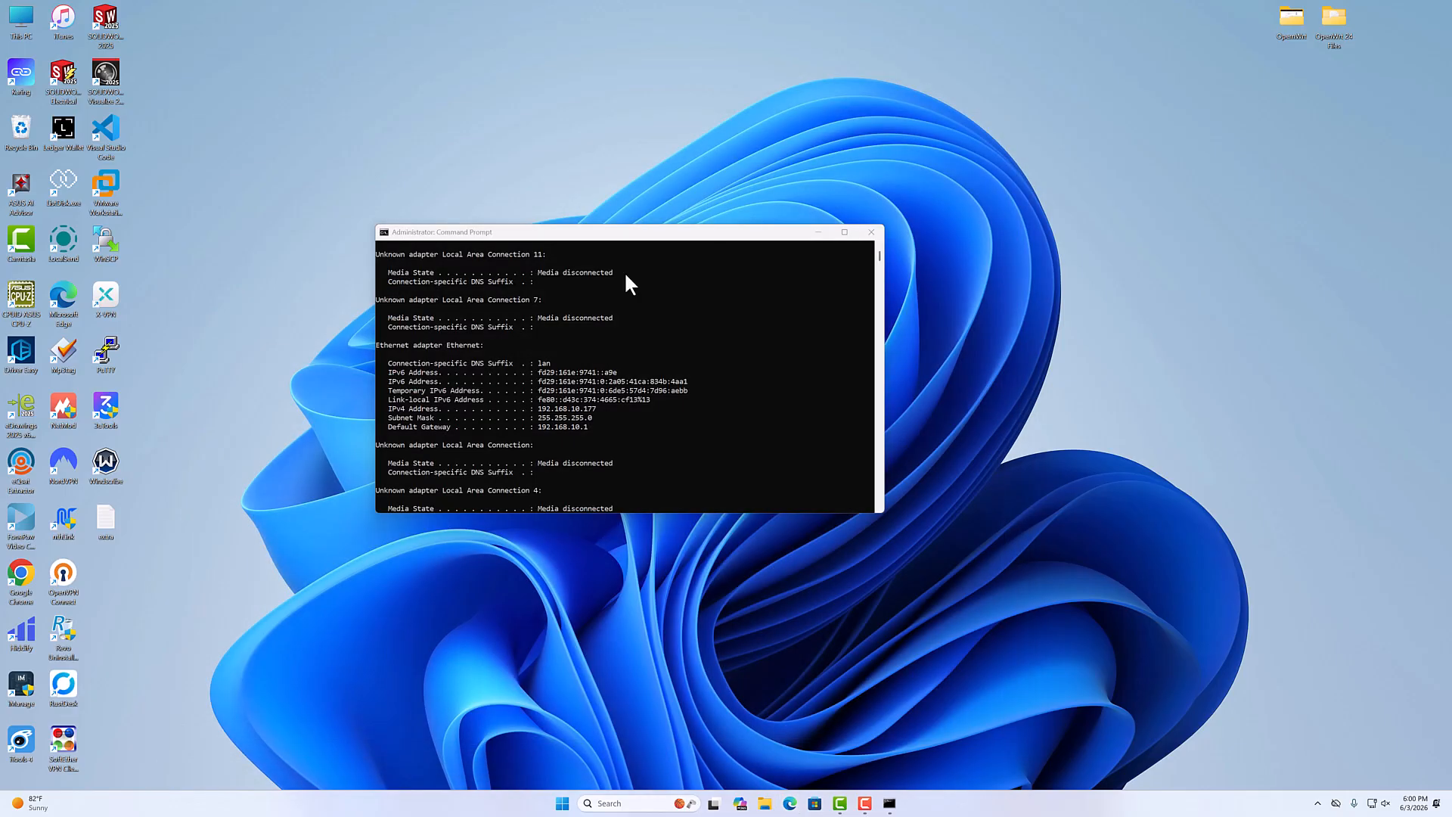
Step: Copy the default gateway address from the Command Prompt output again and minimize that window
click(587, 424)
click(586, 427)
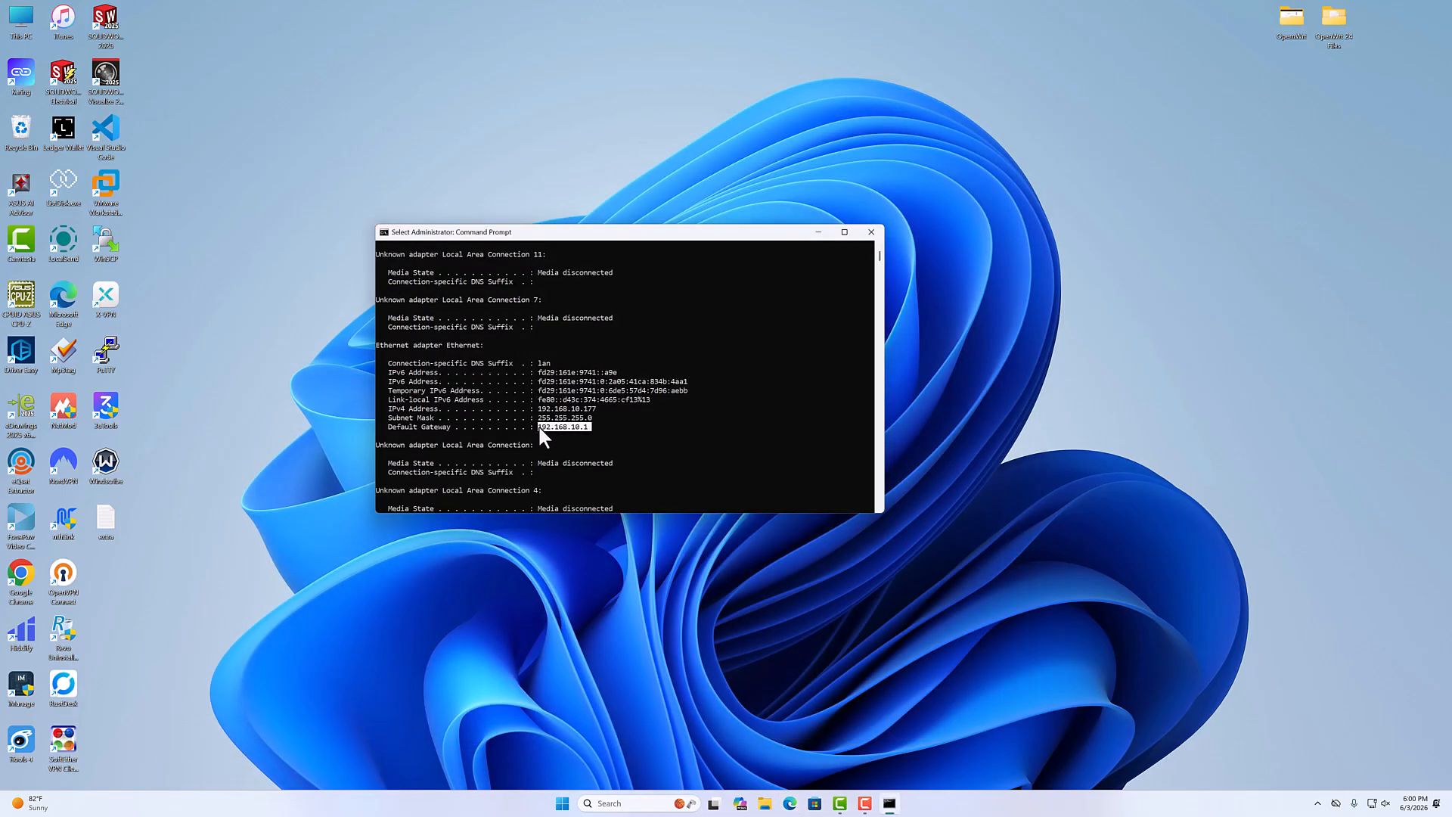
key(ctrl+c)
click(817, 232)
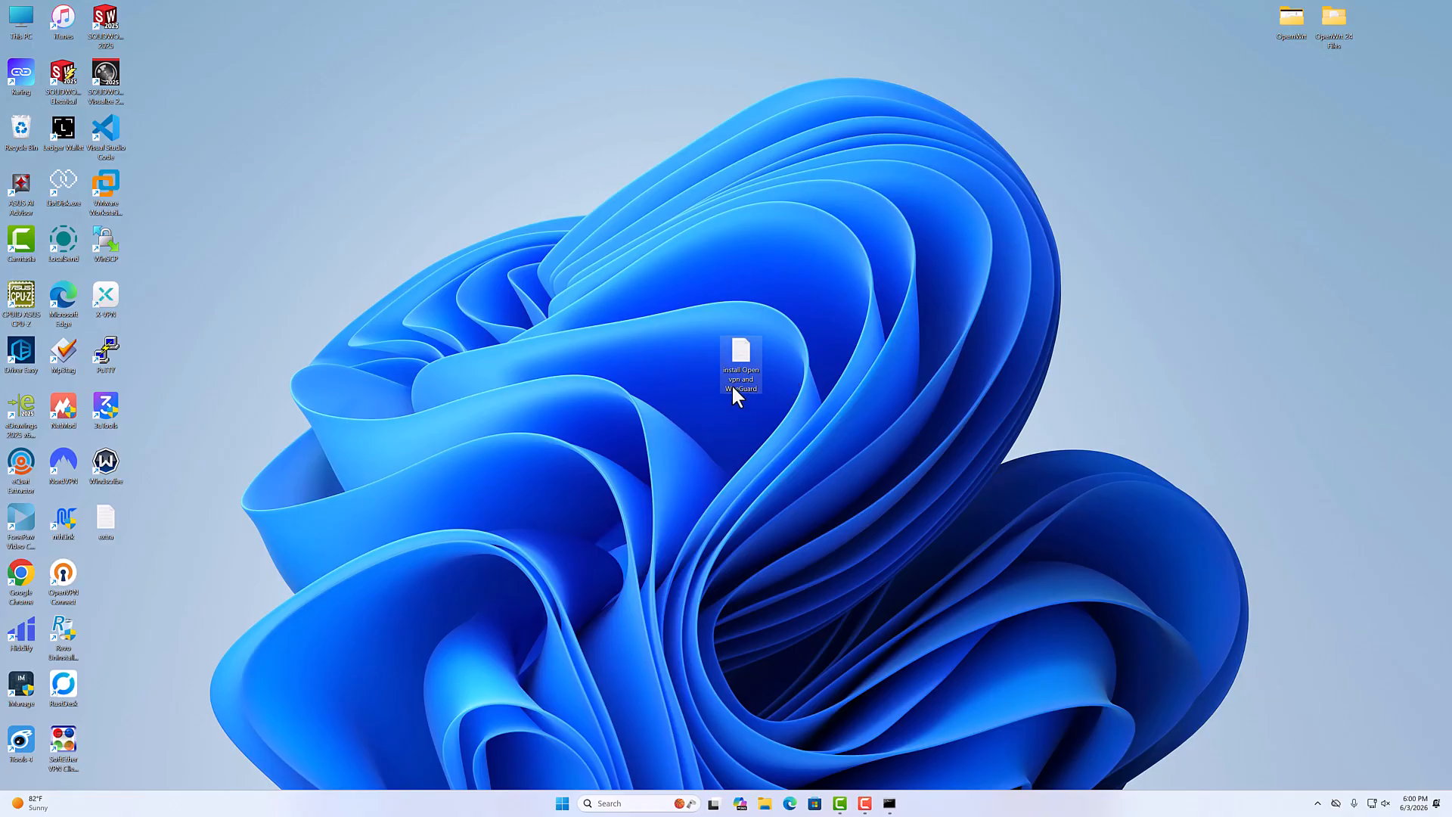
Step: Open the "install Open vpn and WireGuard" text file and complete the ssh root@ line with 192.168.10.1
double_click(747, 359)
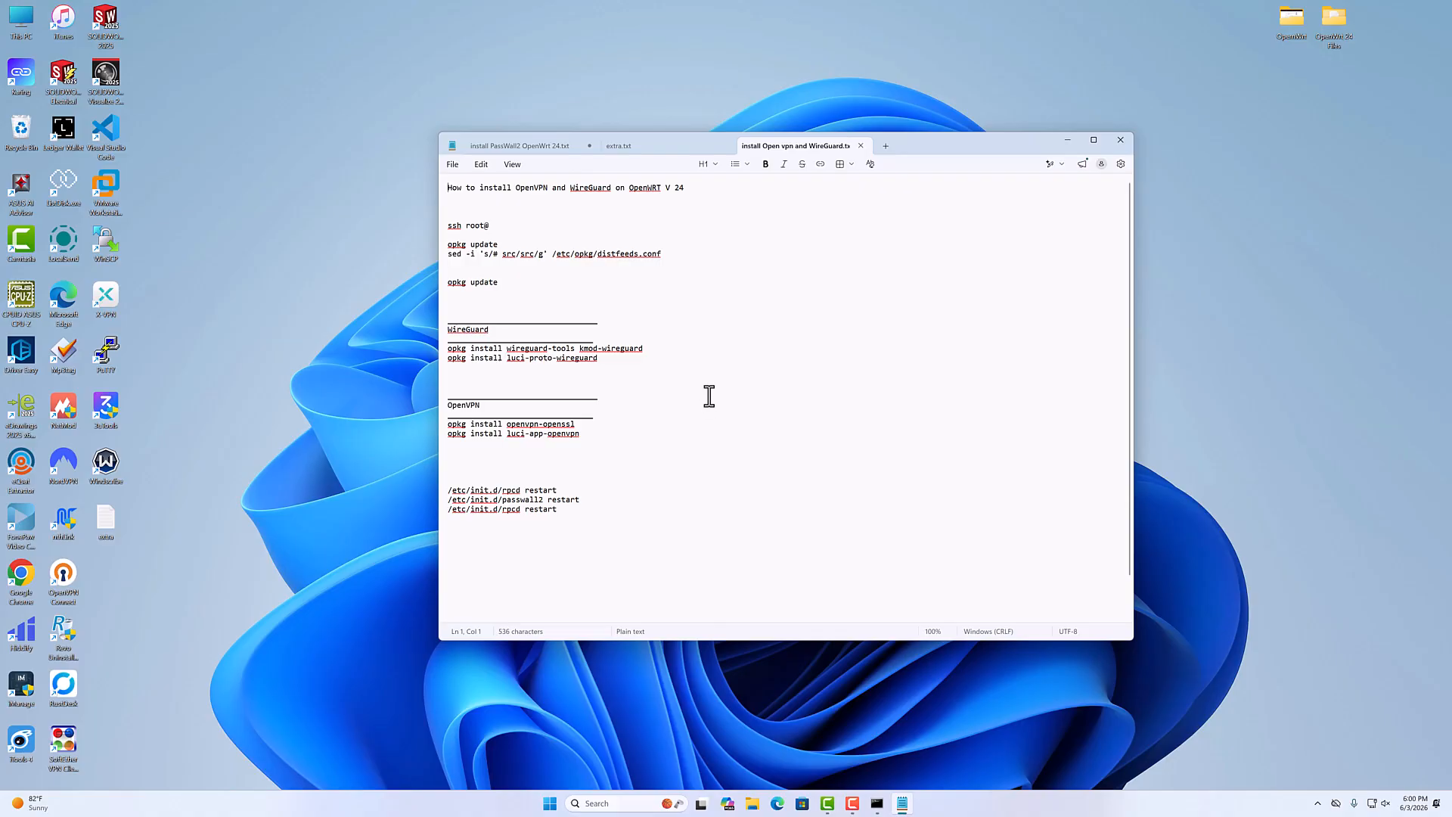
click(504, 225)
text(192.168.10.1)
drag(546, 227, 450, 226)
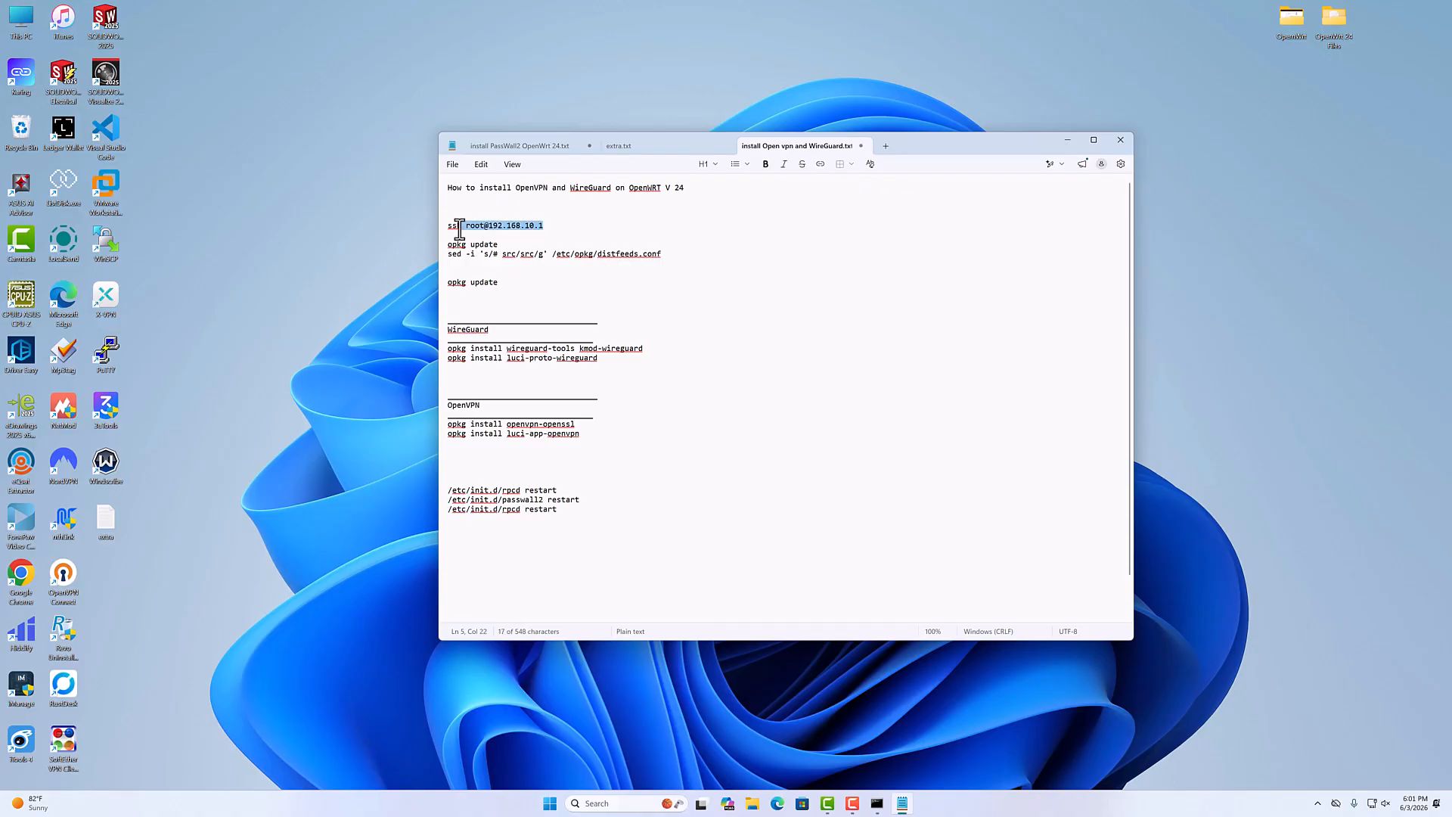
right_click(458, 231)
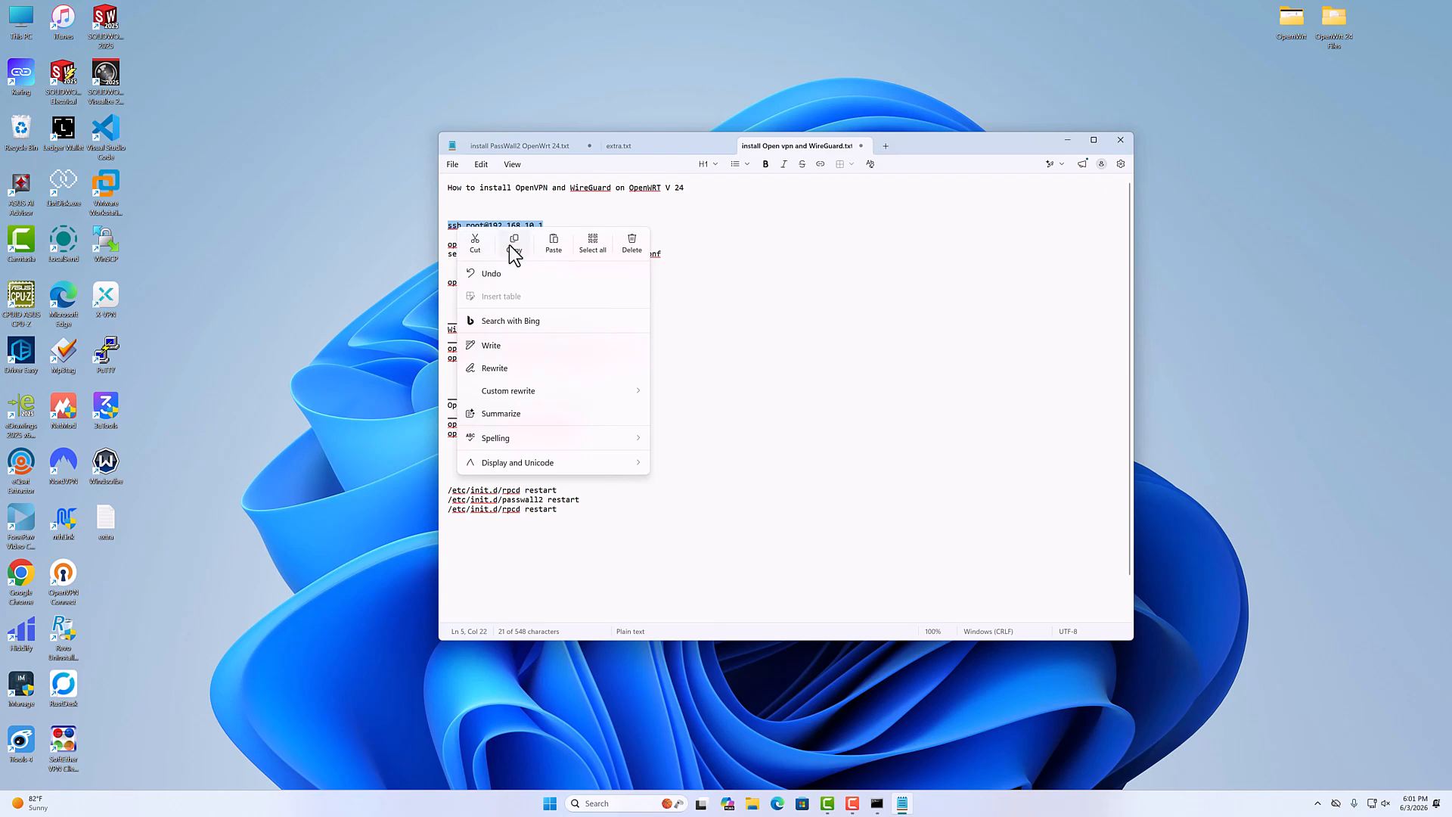
click(514, 243)
click(877, 803)
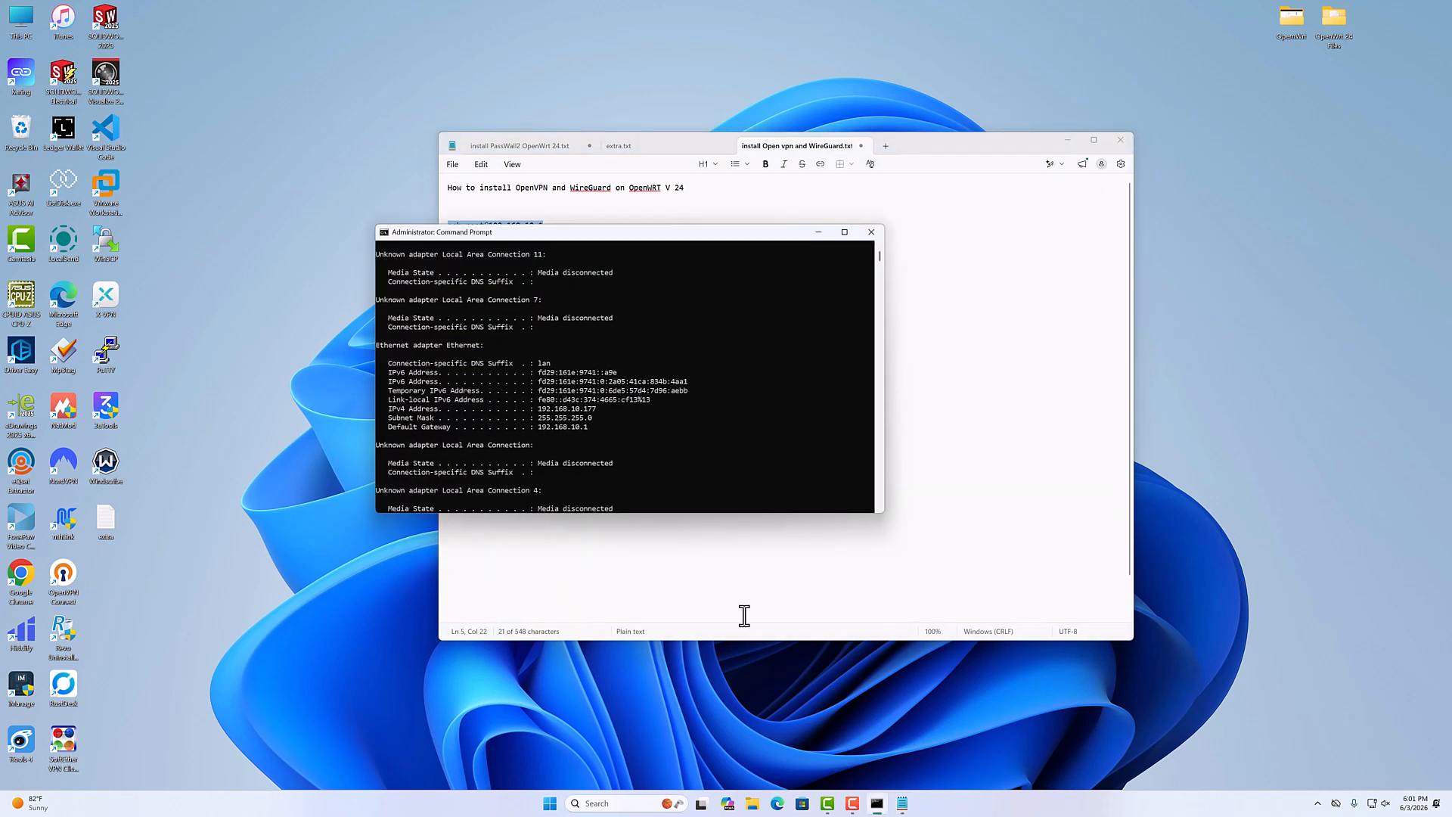
click(870, 245)
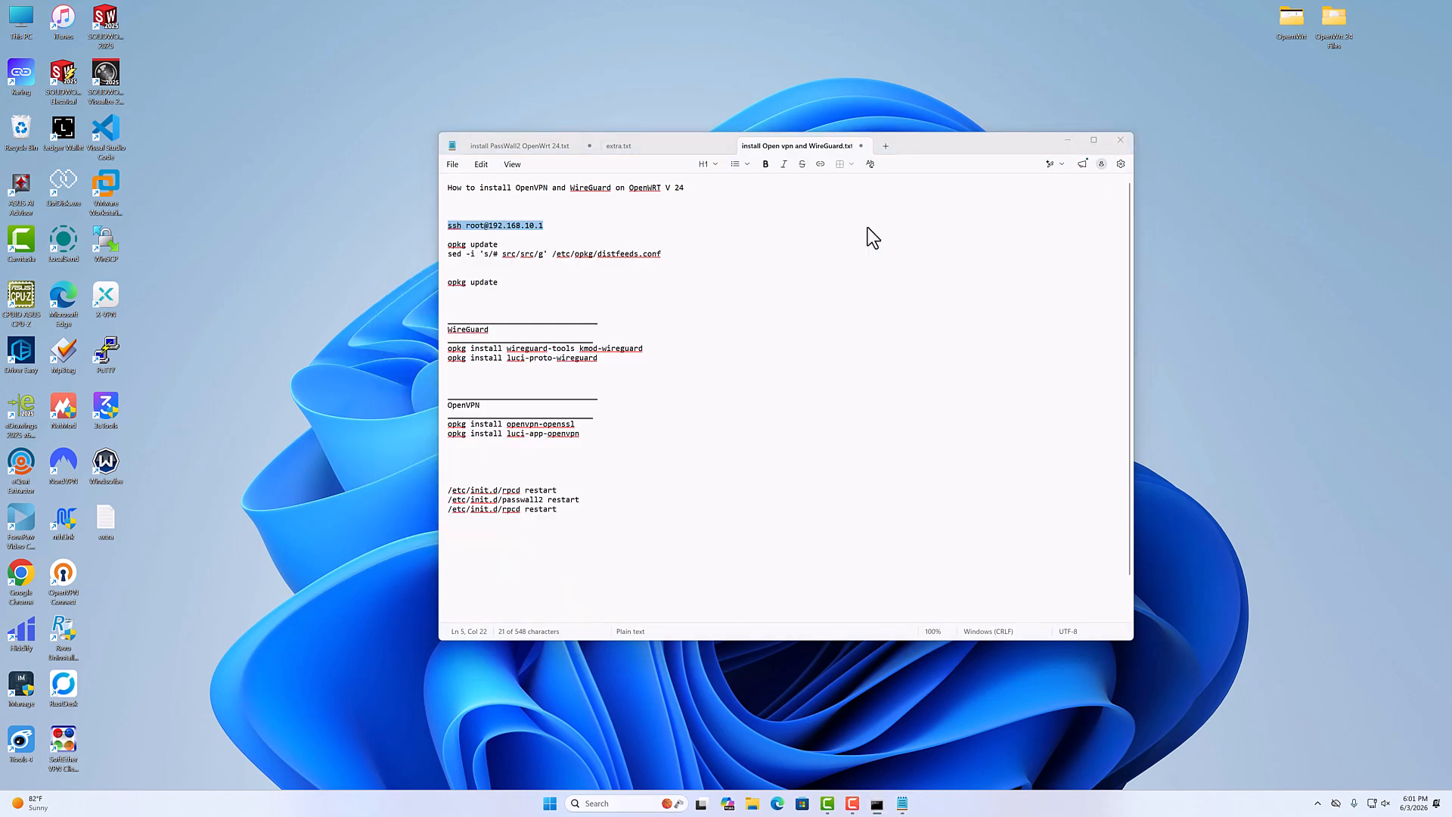
click(635, 803)
click(649, 436)
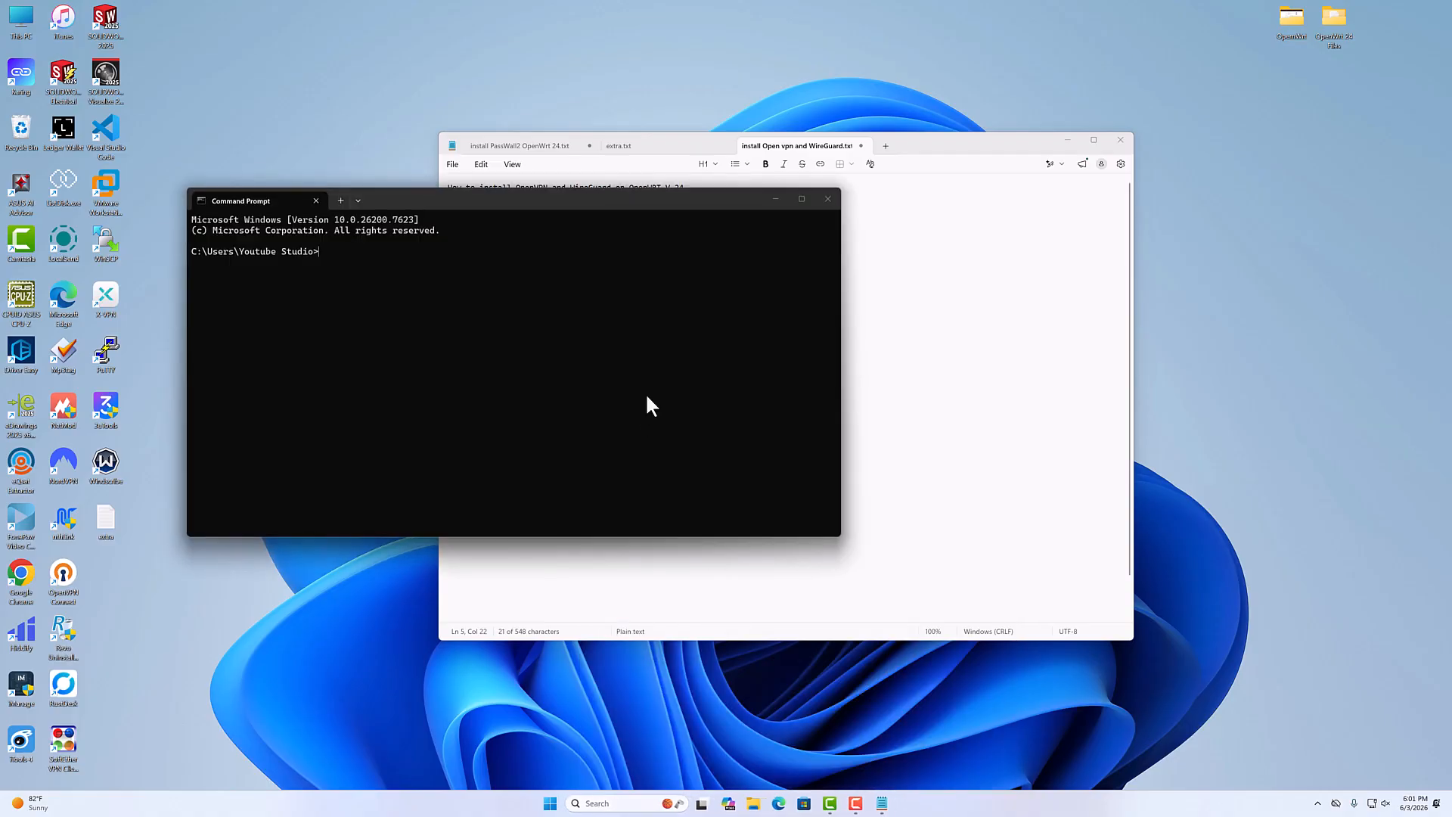
drag(518, 203, 701, 203)
key(ctrl+v)
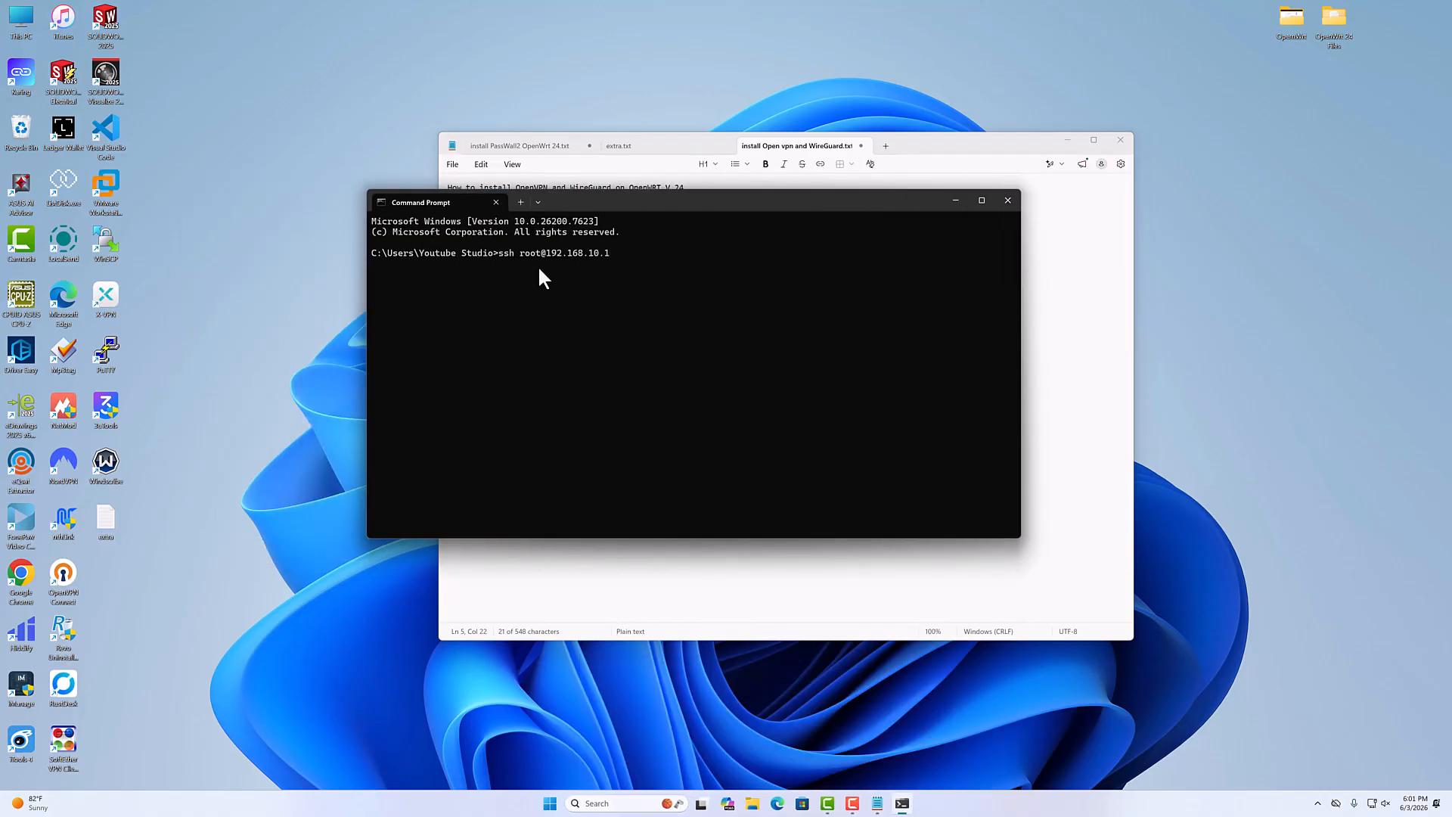
key(Return)
key(Return)
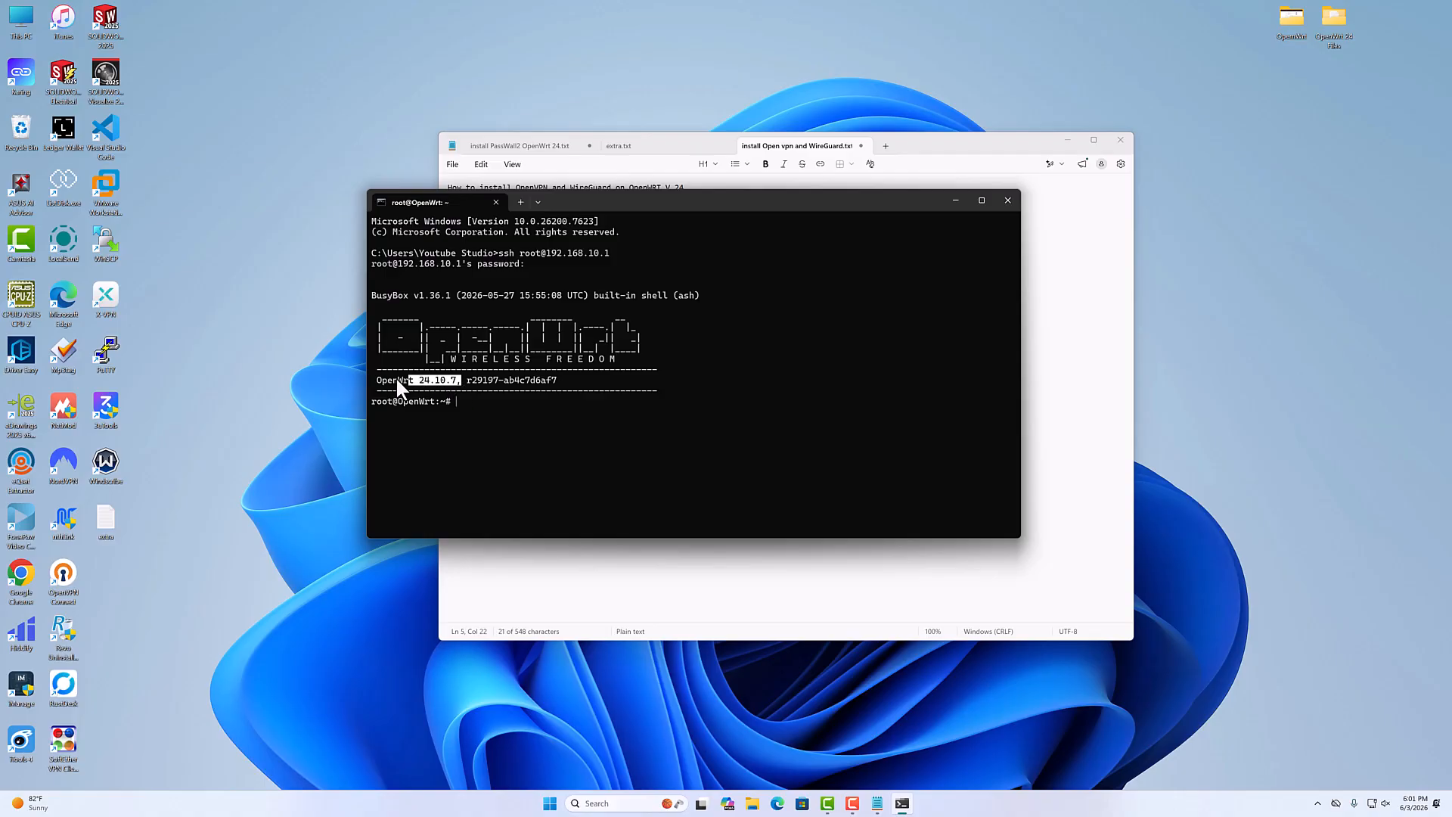
click(487, 409)
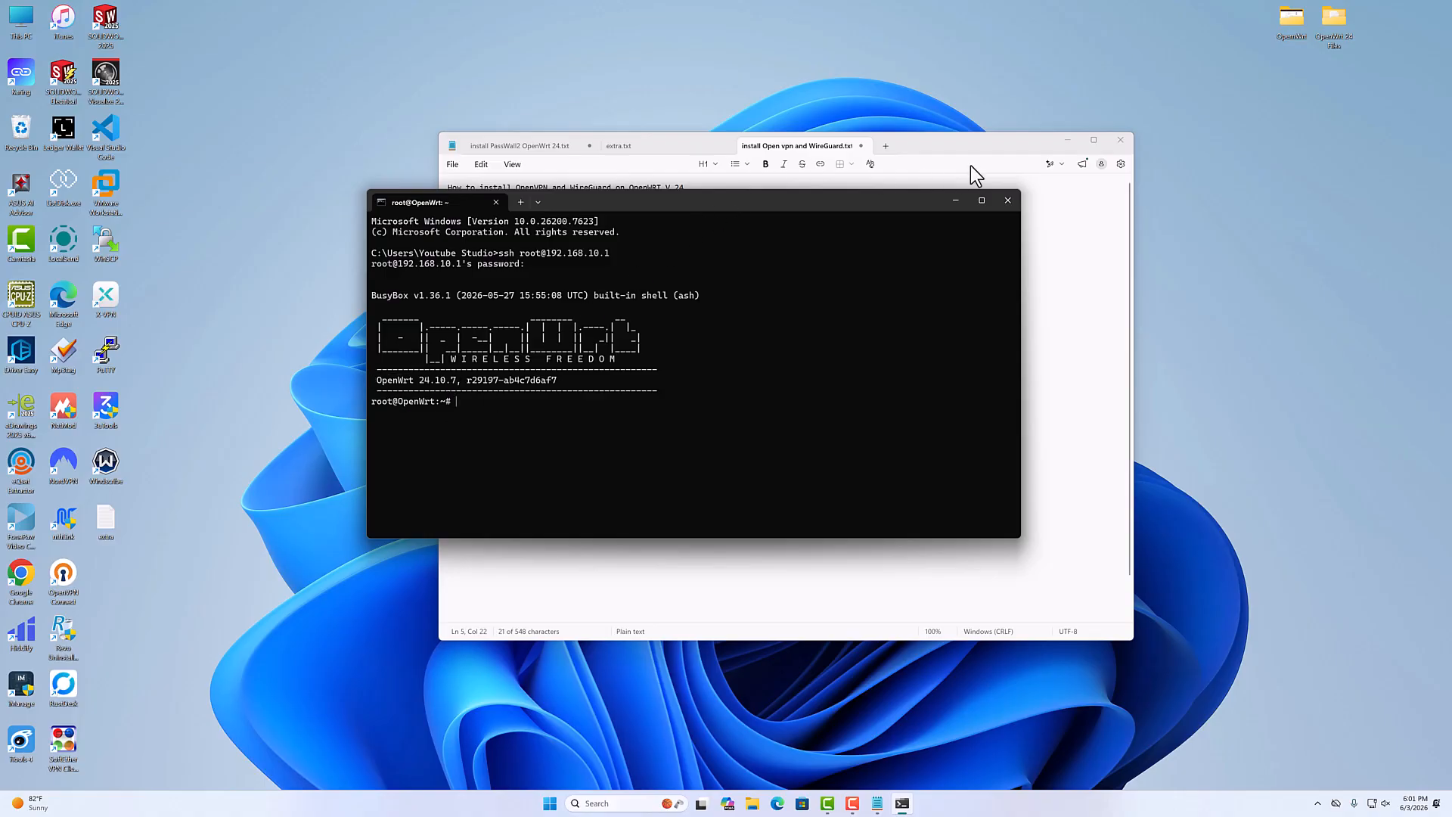
Step: Move the notes window aside, copy its first opkg update command and paste it into the router's SSH session
drag(968, 152, 1067, 119)
click(853, 279)
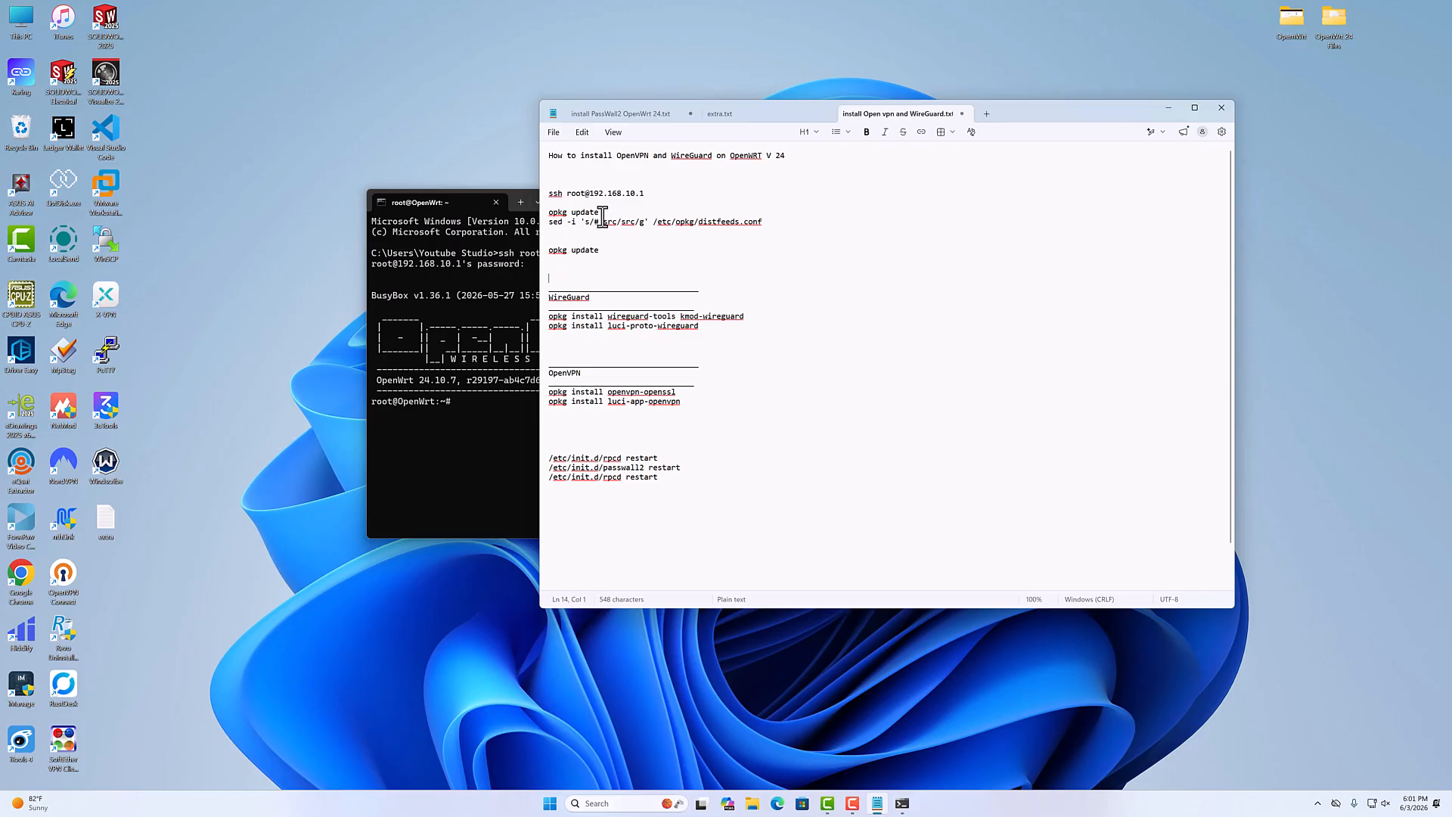
drag(601, 213, 521, 217)
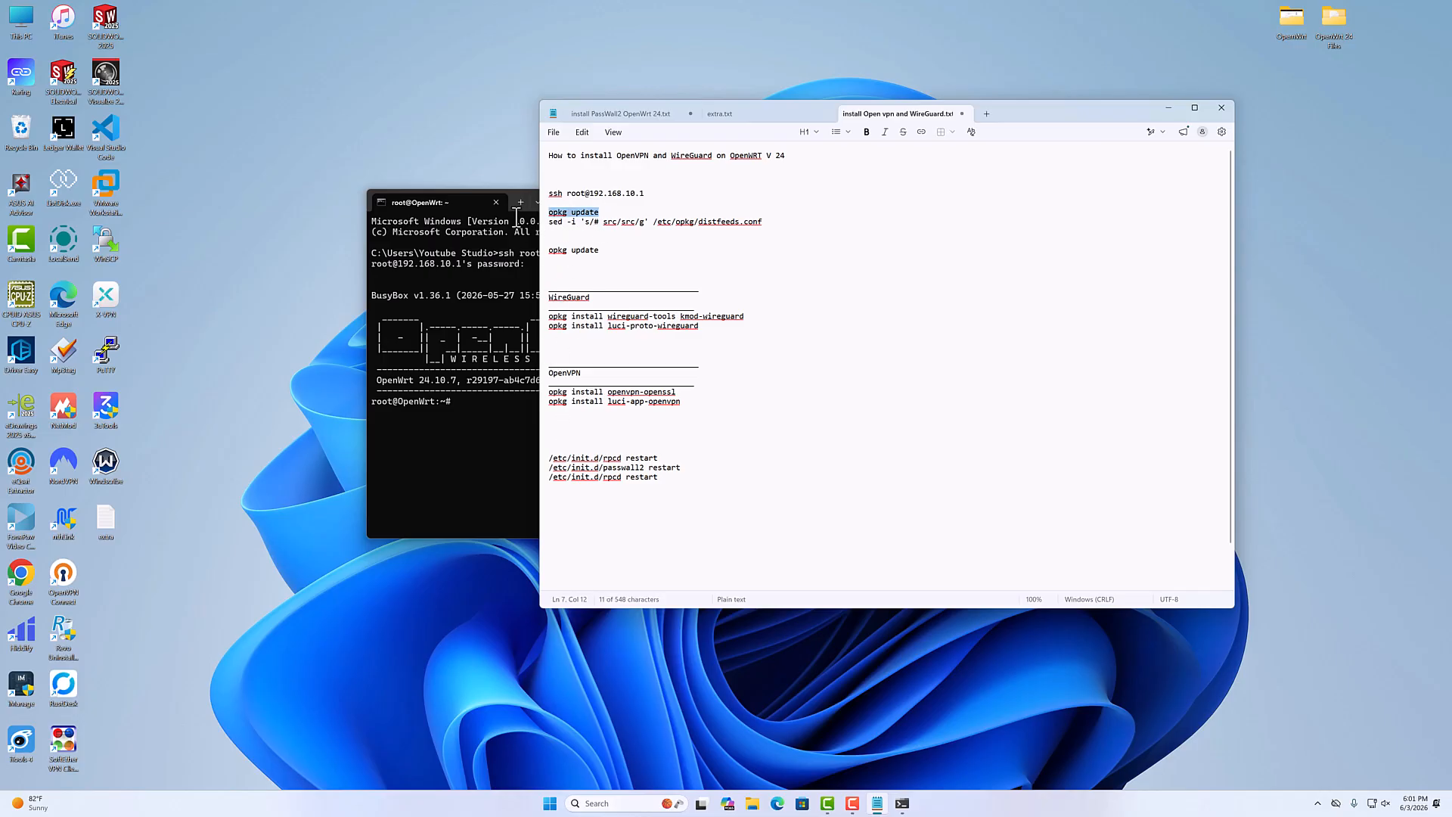
click(490, 432)
right_click(489, 431)
right_click(494, 424)
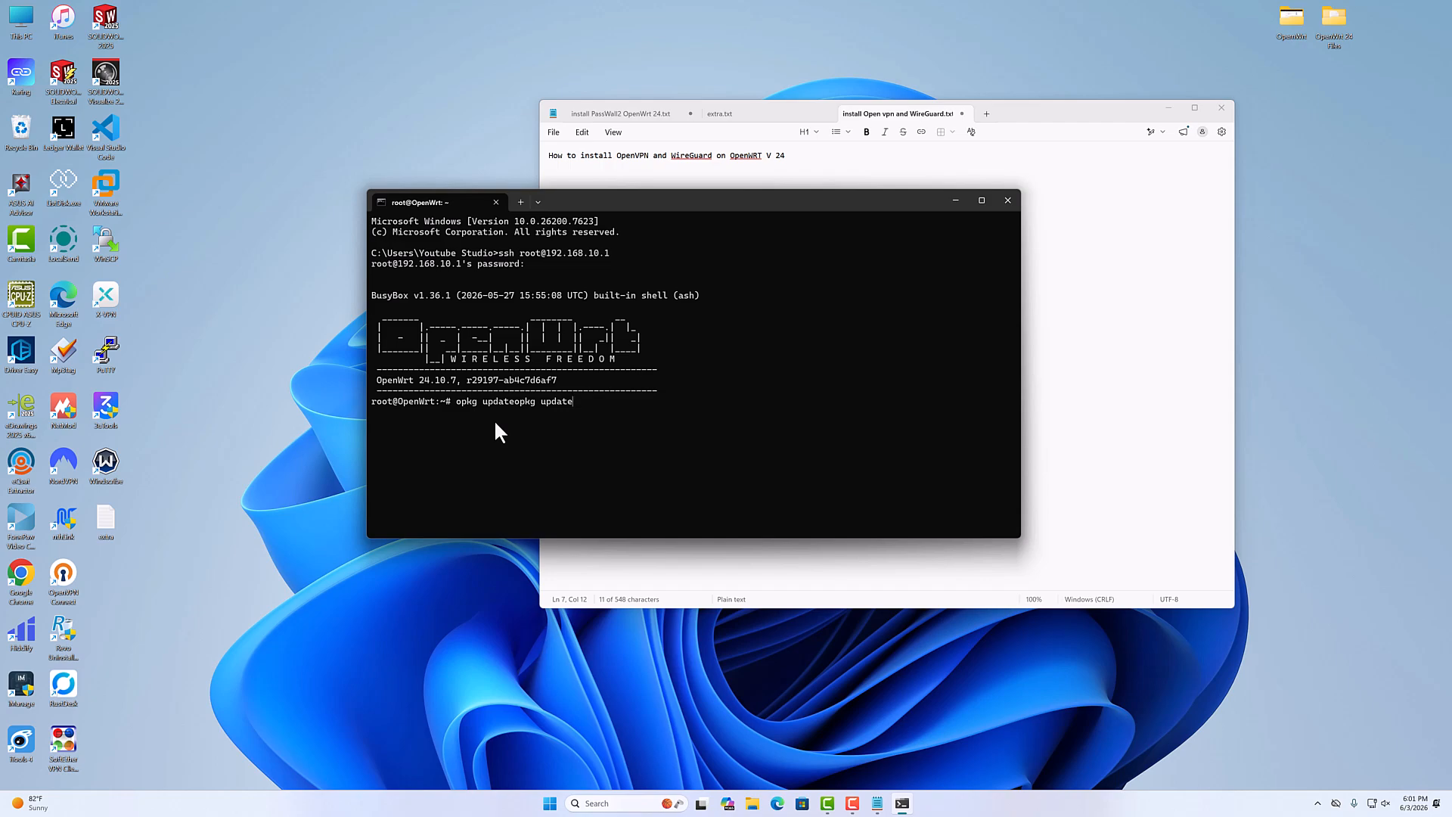
Step: Remove the duplicated text from the prompt line so it reads opkg update, and run it
key(BackSpace)
key(BackSpace)
key(BackSpace)
key(BackSpace)
key(BackSpace)
key(BackSpace)
key(BackSpace)
key(Return)
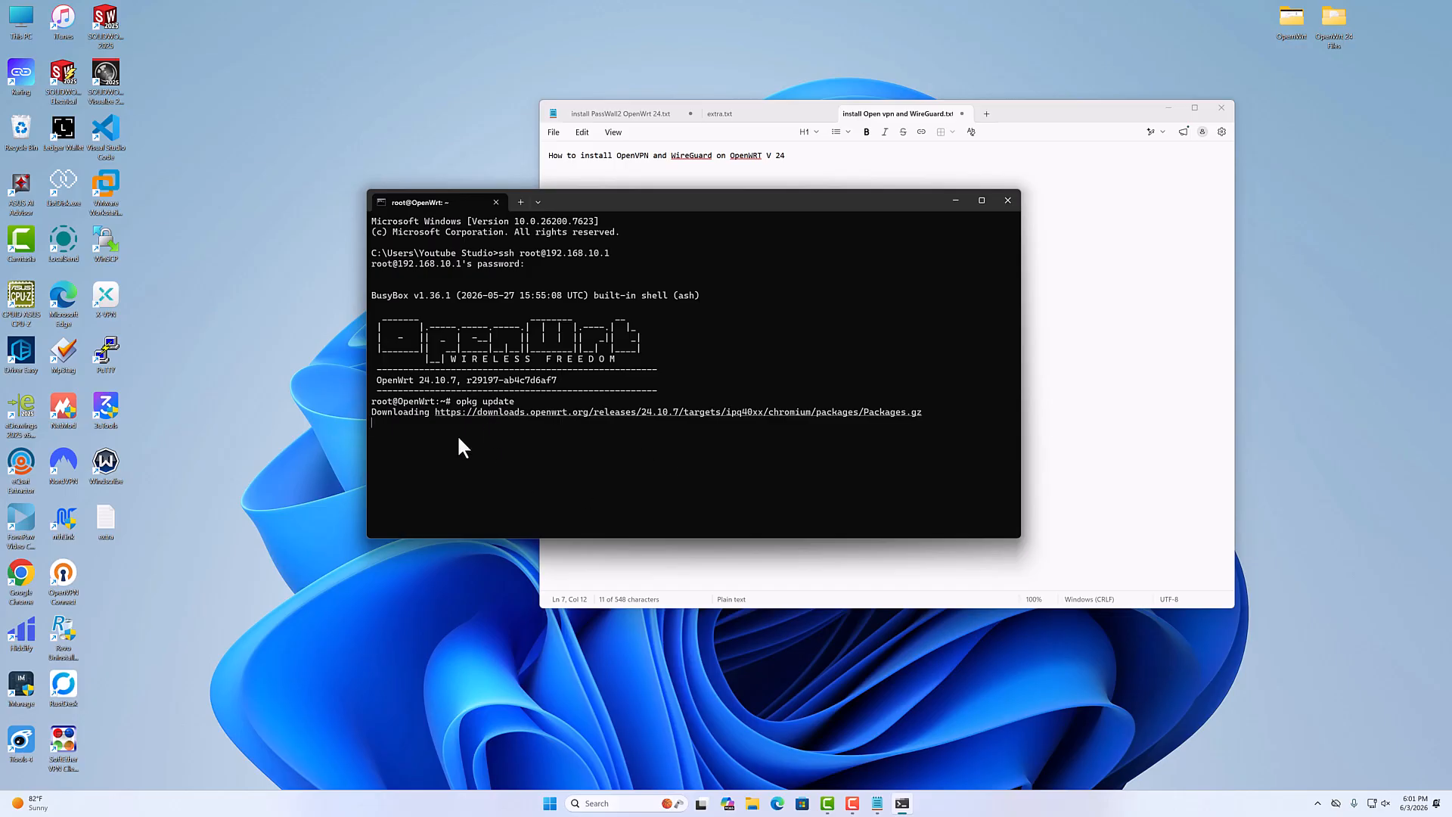
Step: Move the SSH terminal window toward the upper part of the desktop and minimize the notes window
drag(718, 200, 679, 139)
drag(570, 476, 572, 542)
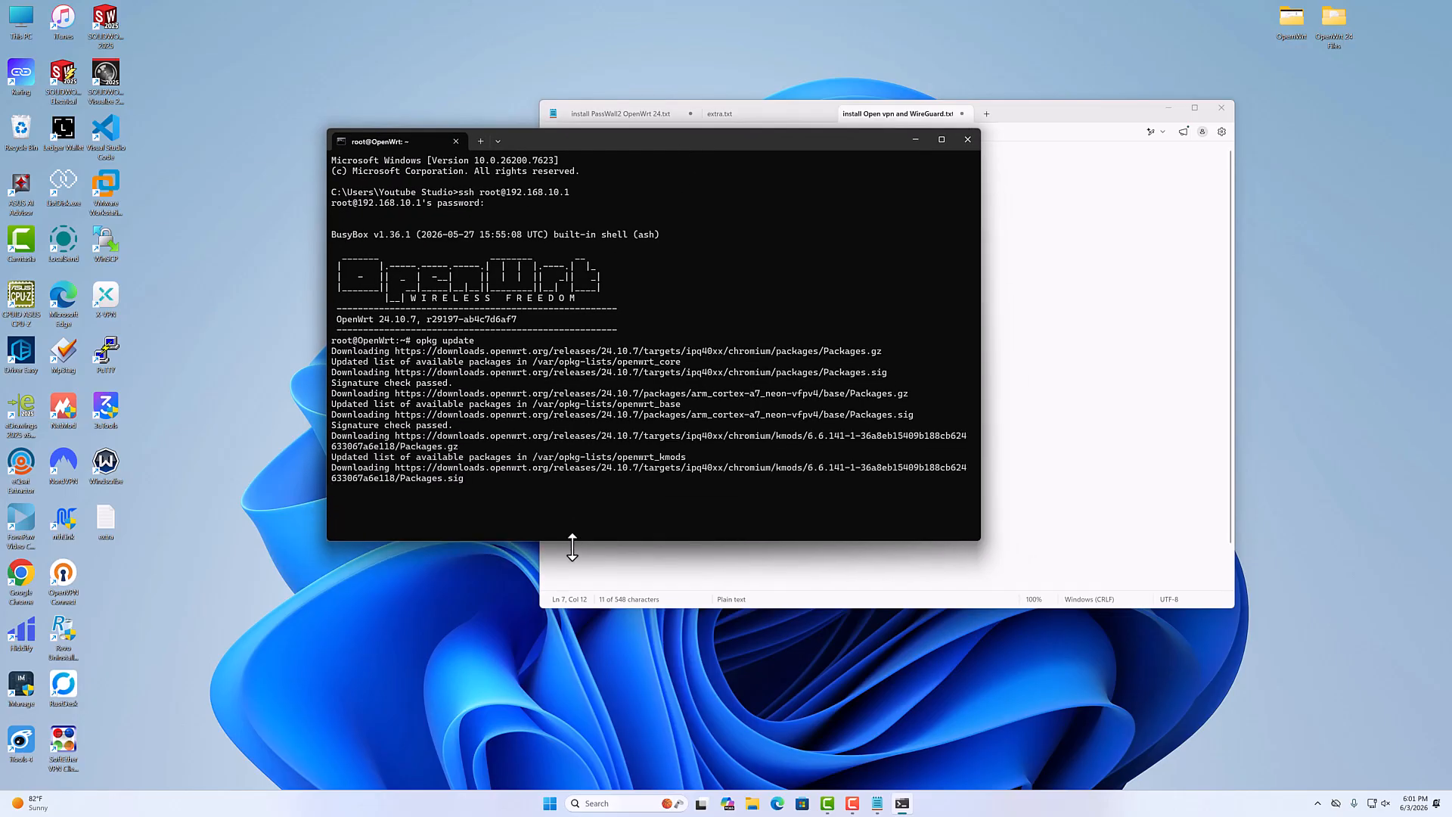
click(1158, 127)
click(1169, 108)
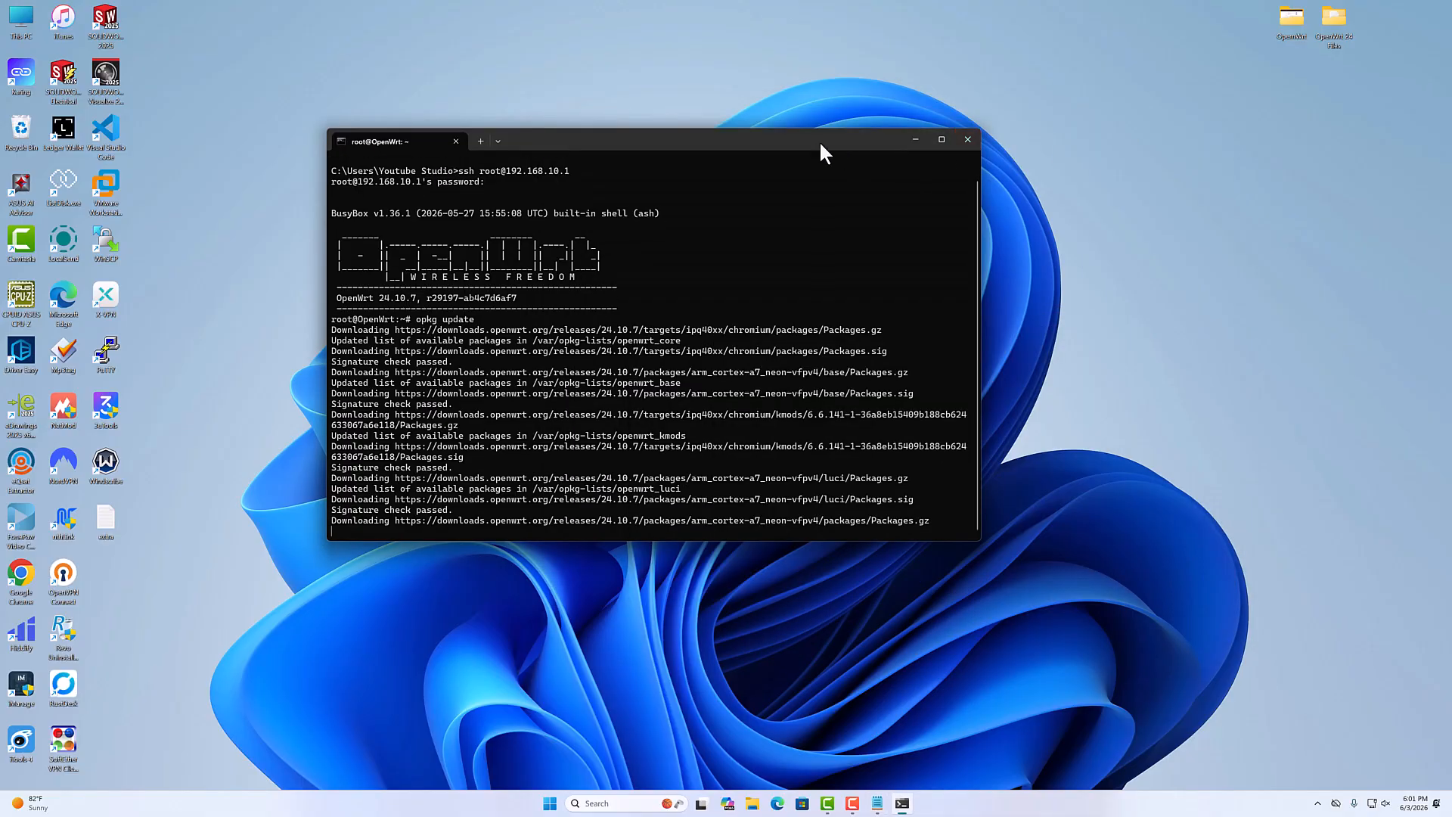
drag(819, 141, 812, 116)
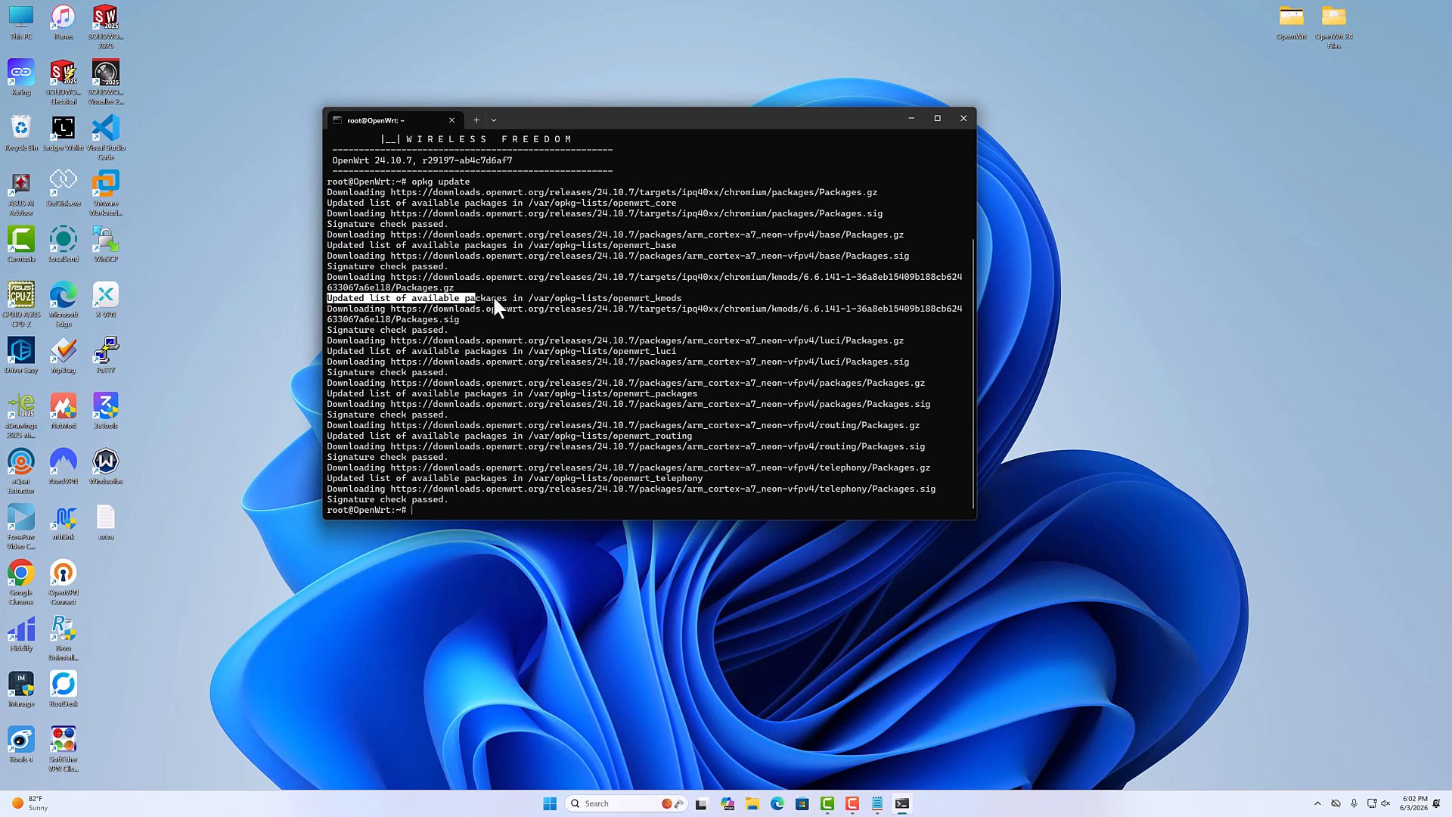
click(449, 509)
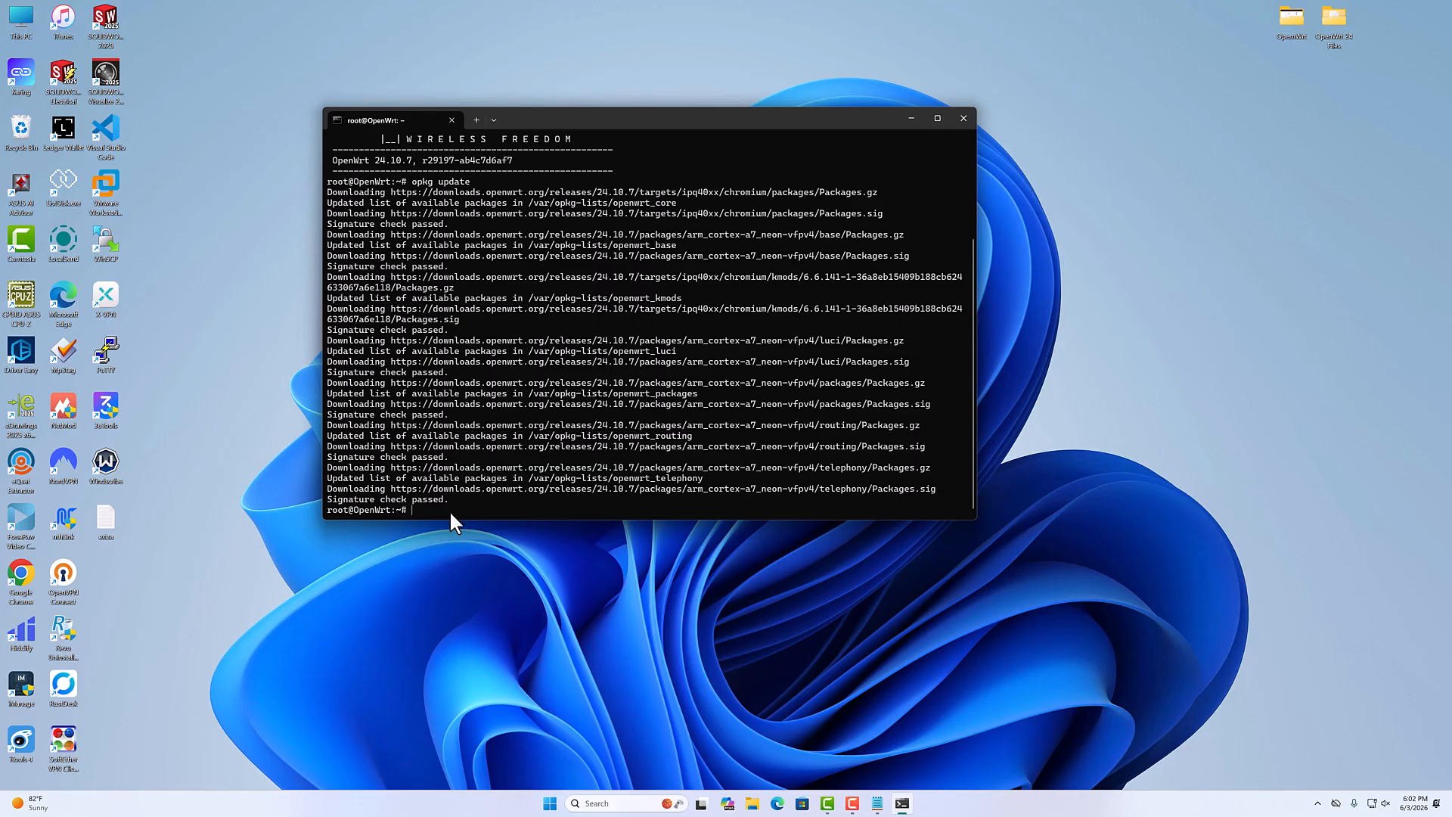
Step: Reopen the notes, copy sed -i 's/# src/src/g' /etc/opkg/distfeeds.conf and run it in the SSH session
click(877, 803)
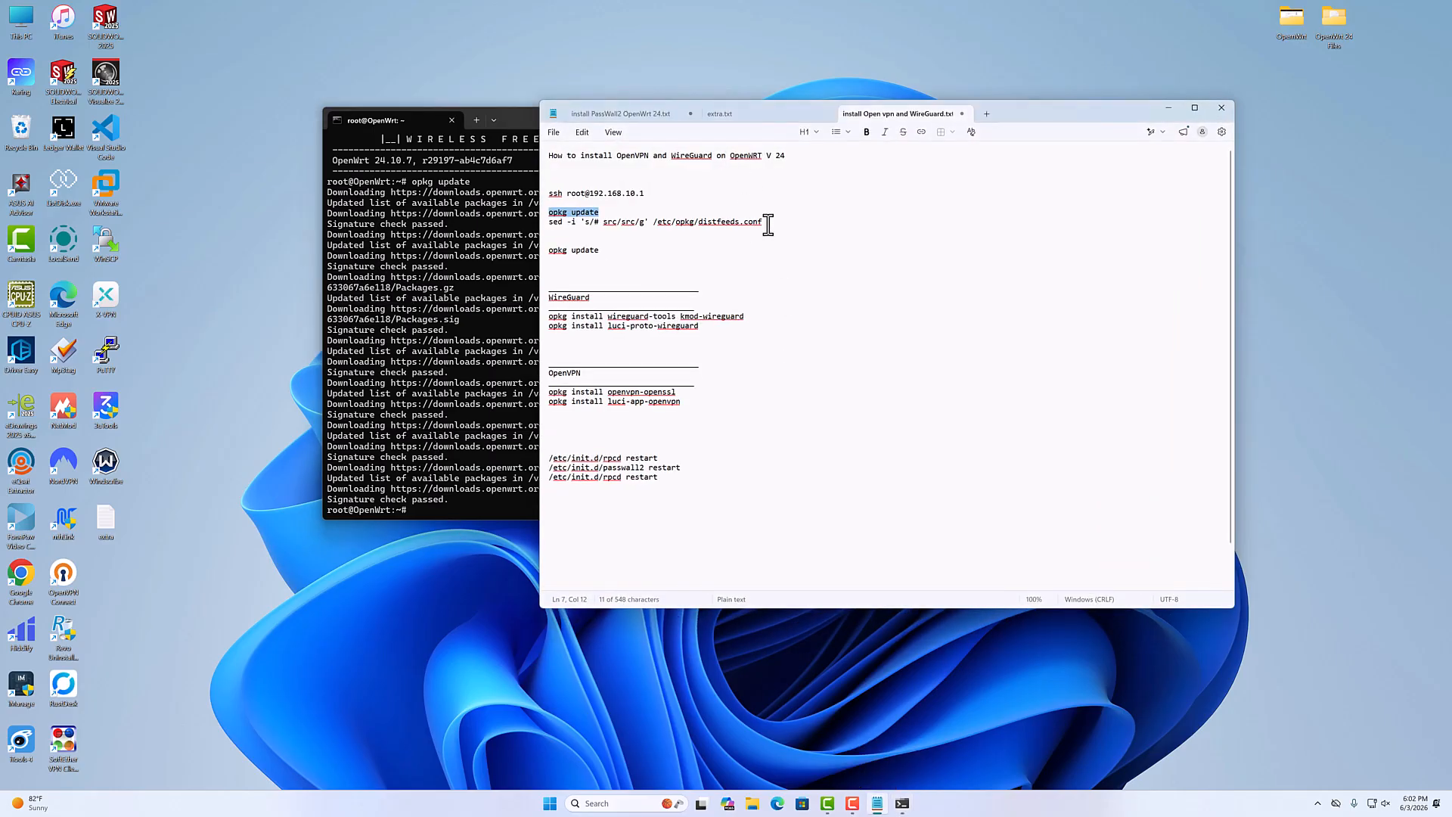
drag(742, 222, 548, 222)
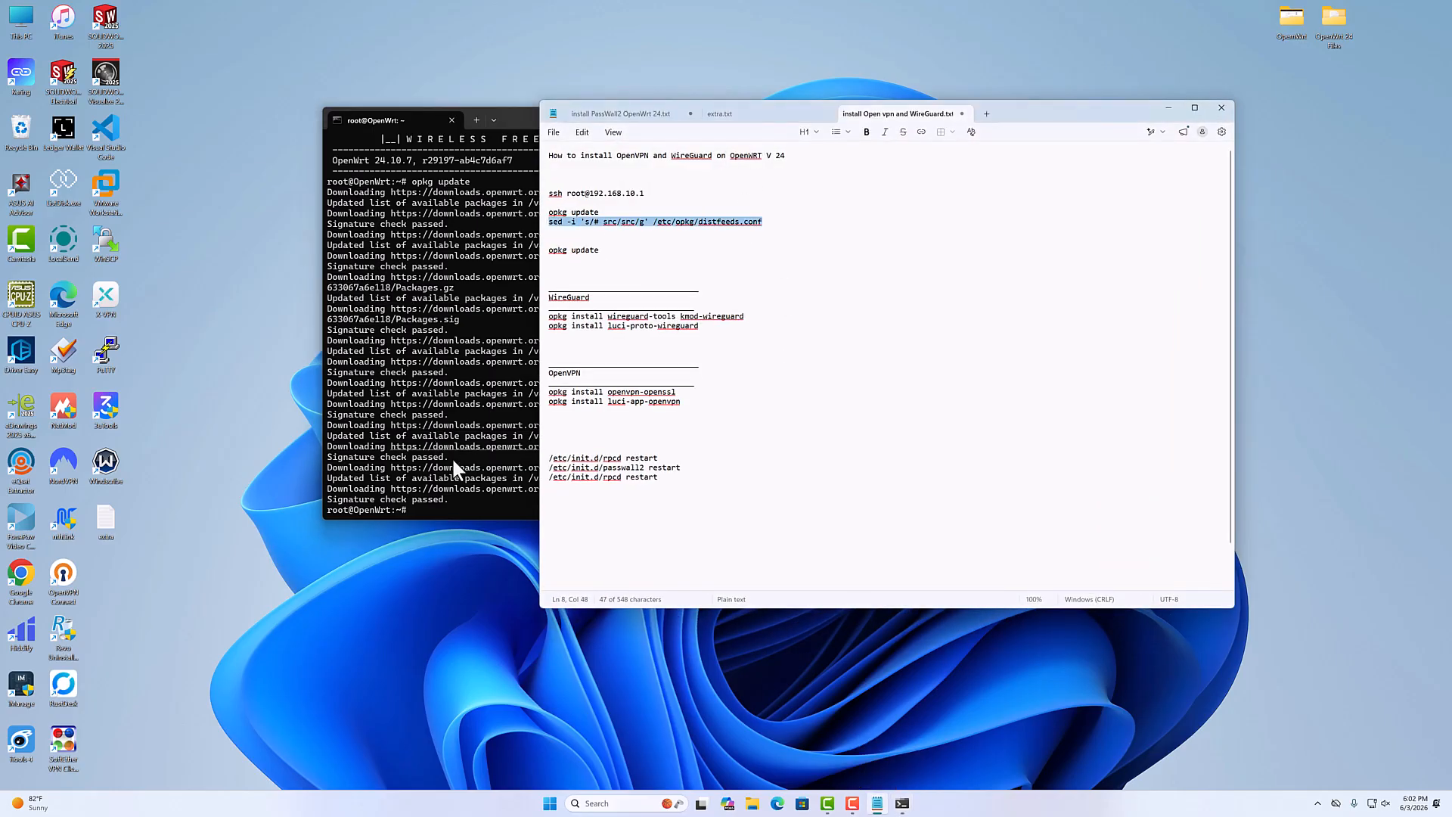
click(460, 513)
key(ctrl+v)
key(Return)
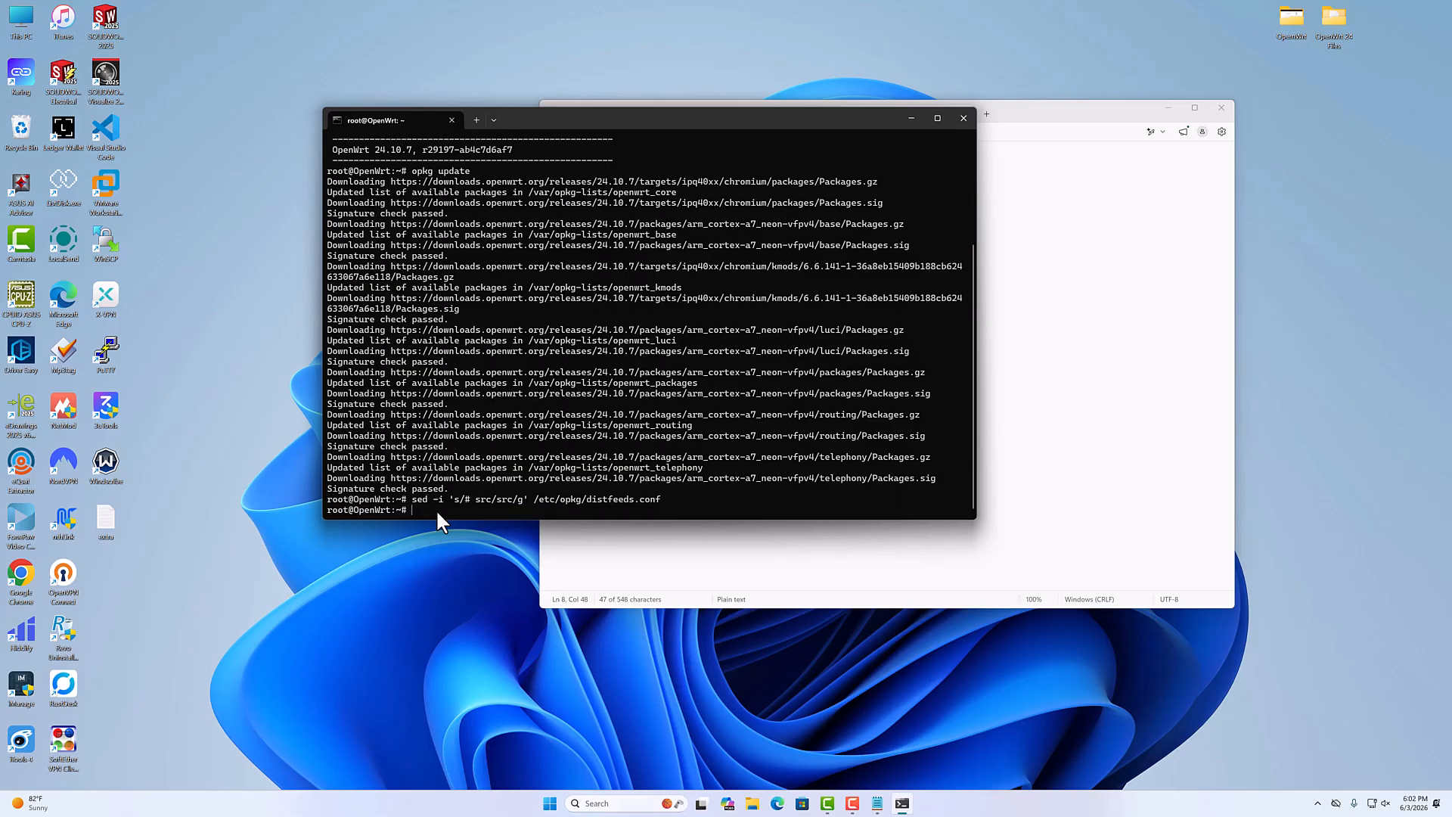
Step: Copy the second opkg update command from the notes, run it in the SSH session and review its output
drag(1096, 111, 1145, 113)
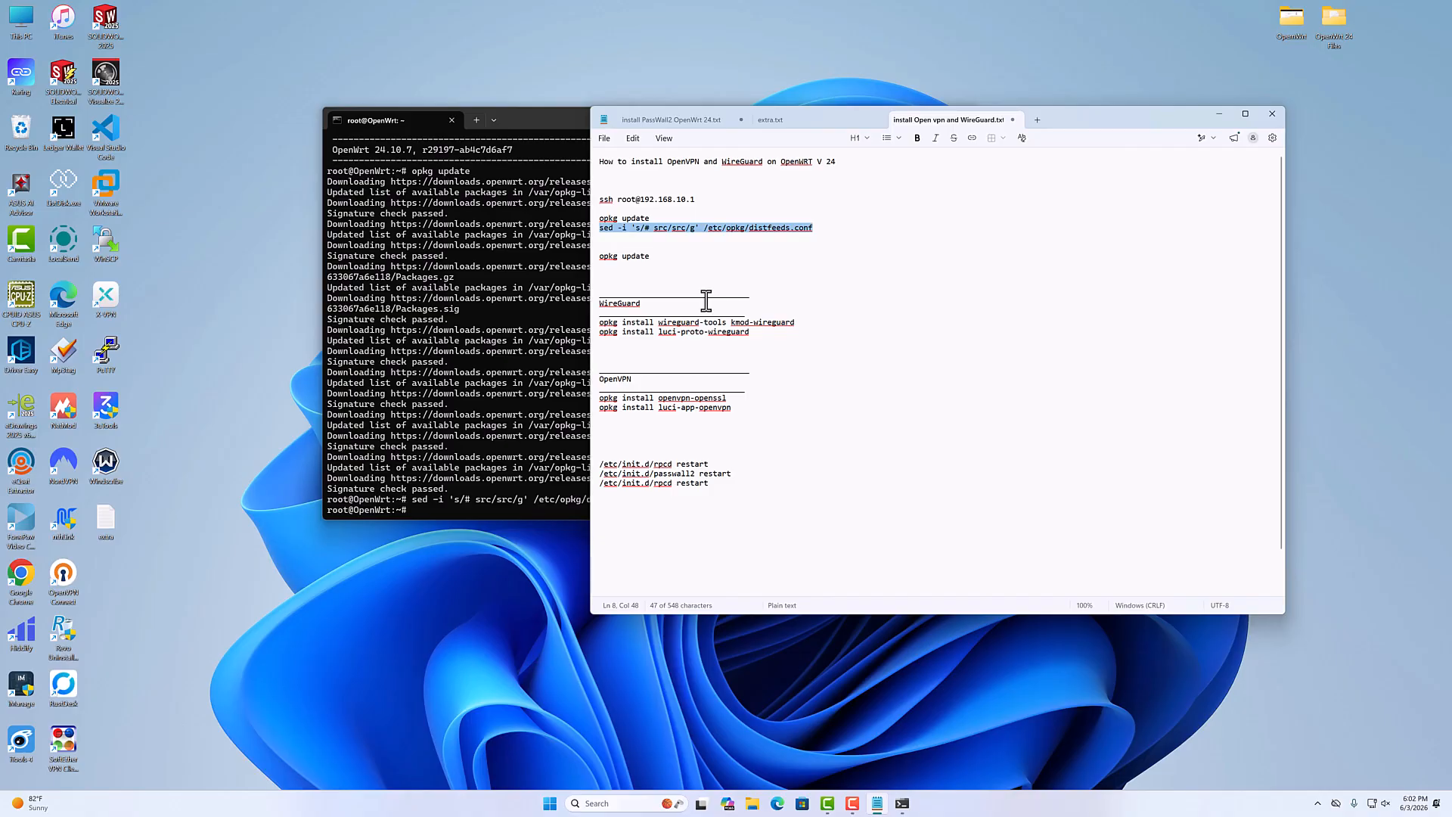
drag(651, 257, 586, 258)
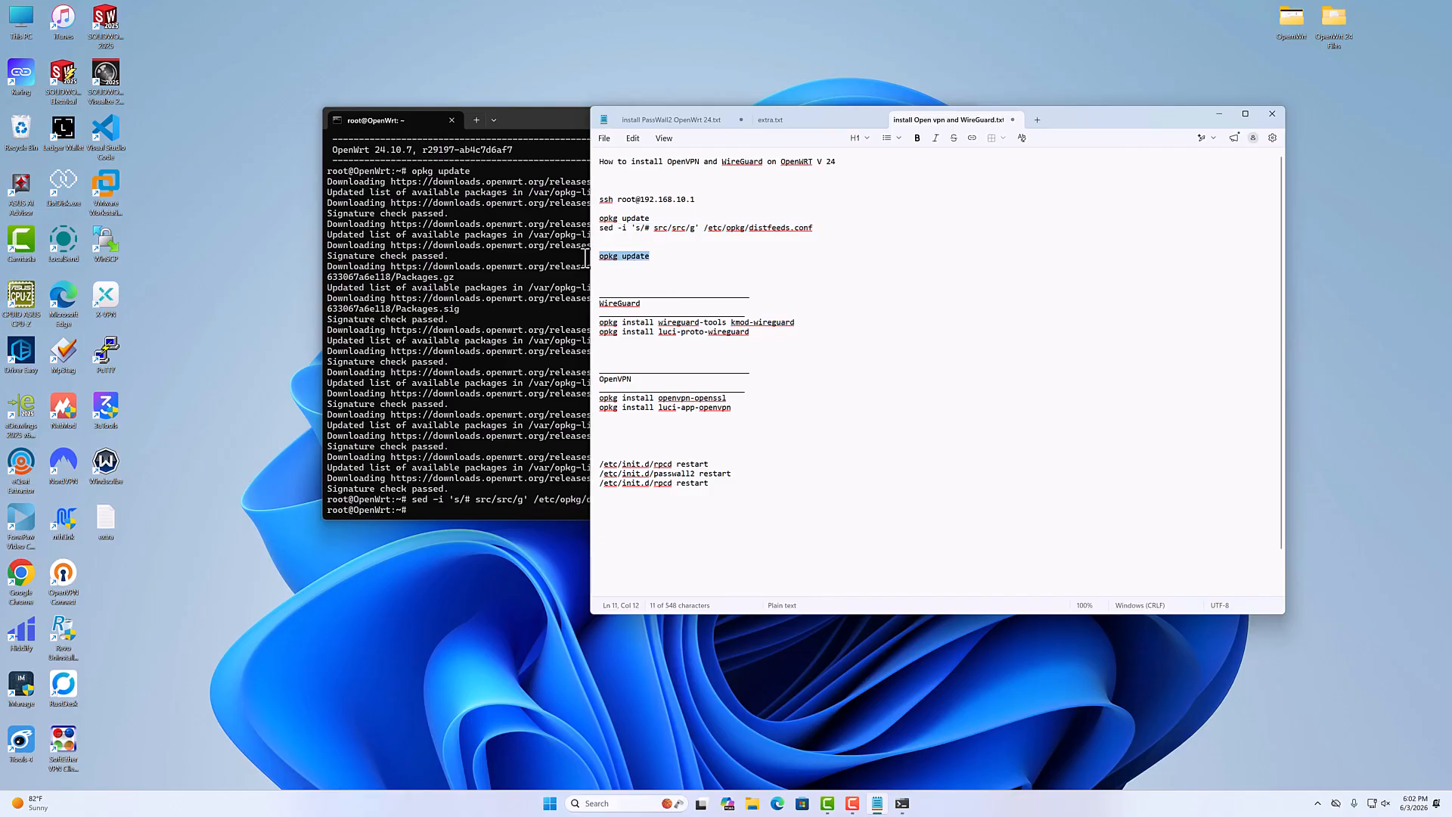
right_click(496, 507)
key(Return)
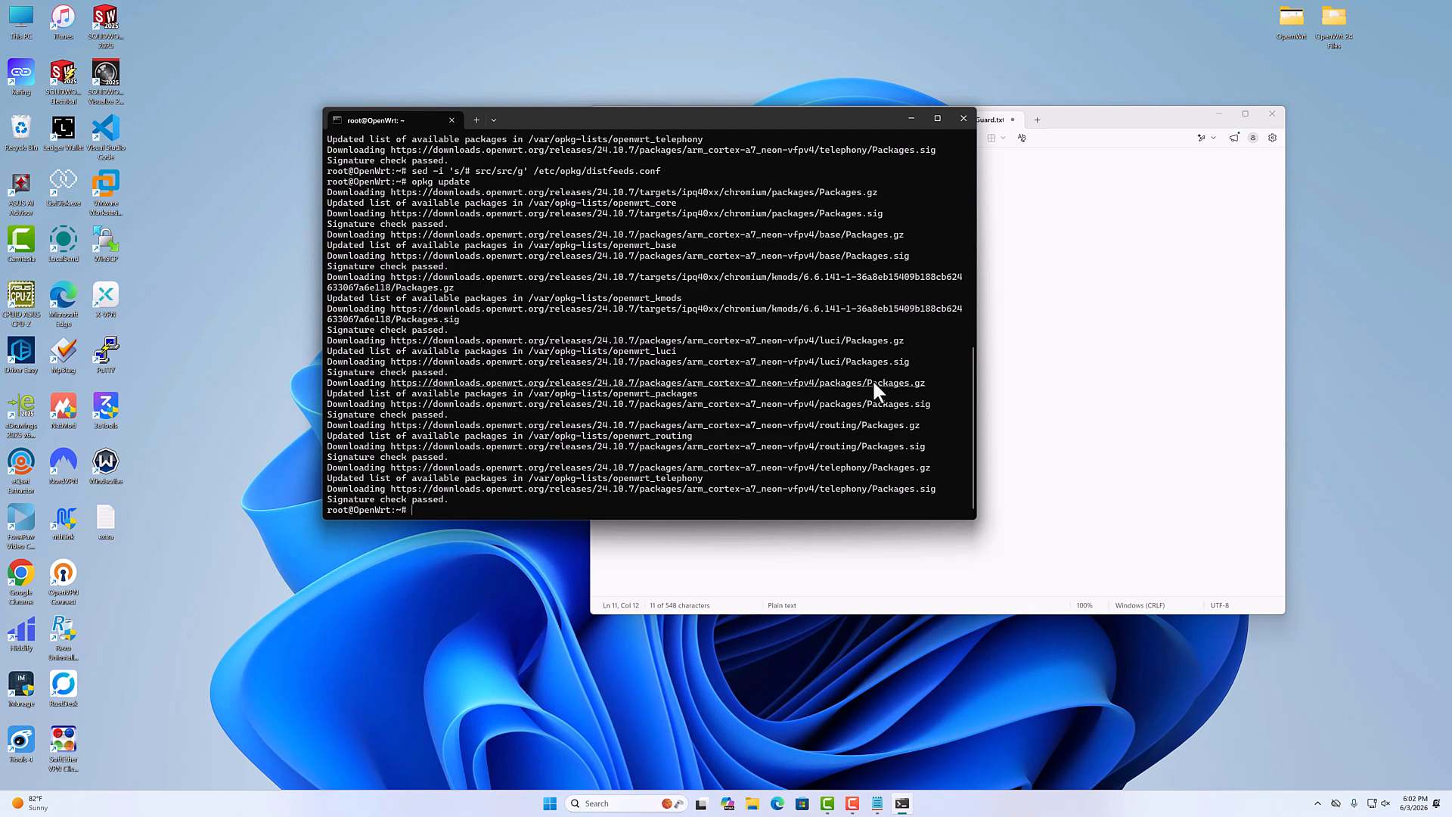
scroll(974, 302, up, 6)
scroll(974, 302, down, 6)
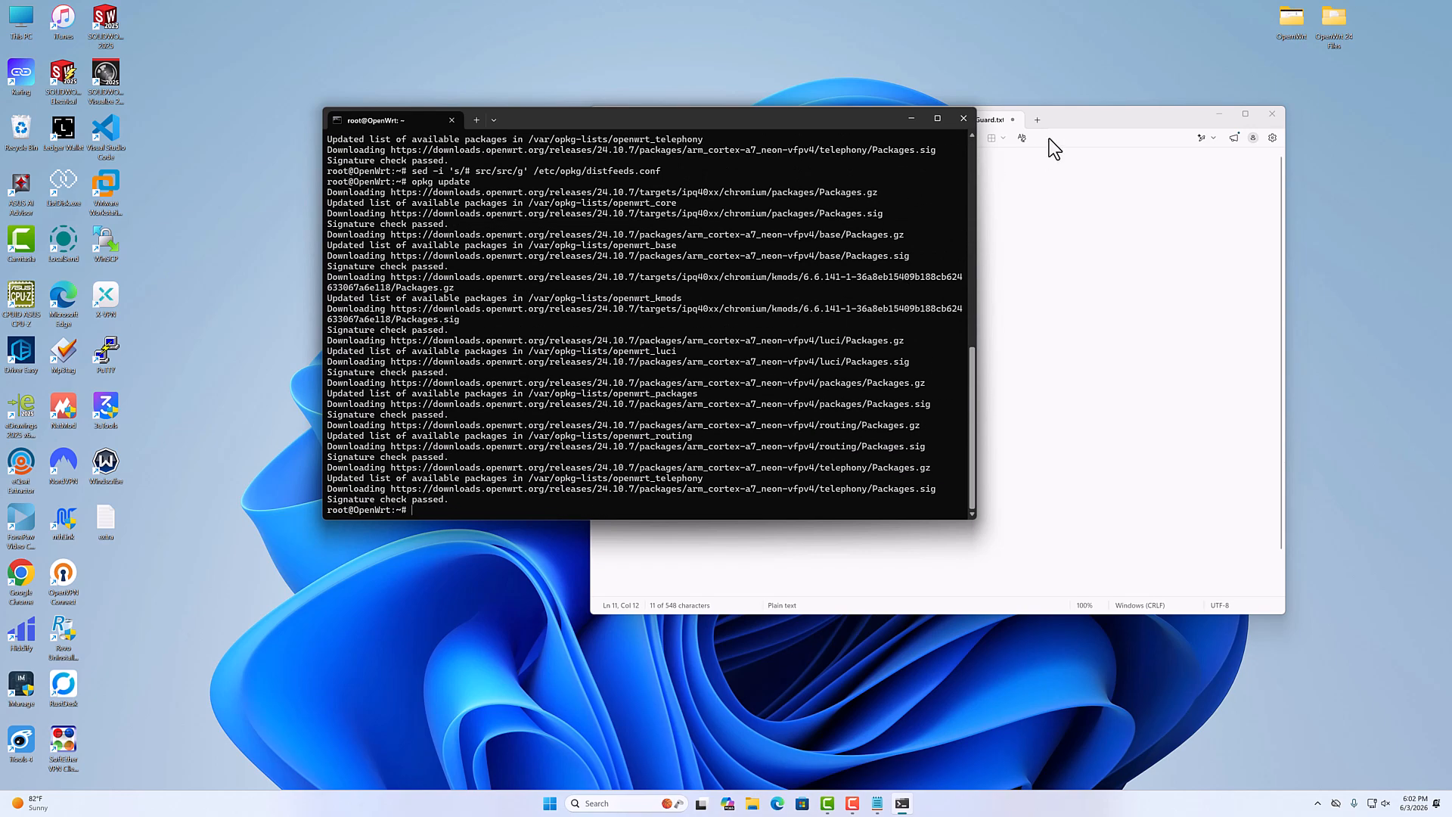
Step: Copy opkg install wireguard-tools kmod-wireguard from the WireGuard section of the notes and run it on the router
click(1106, 120)
click(645, 304)
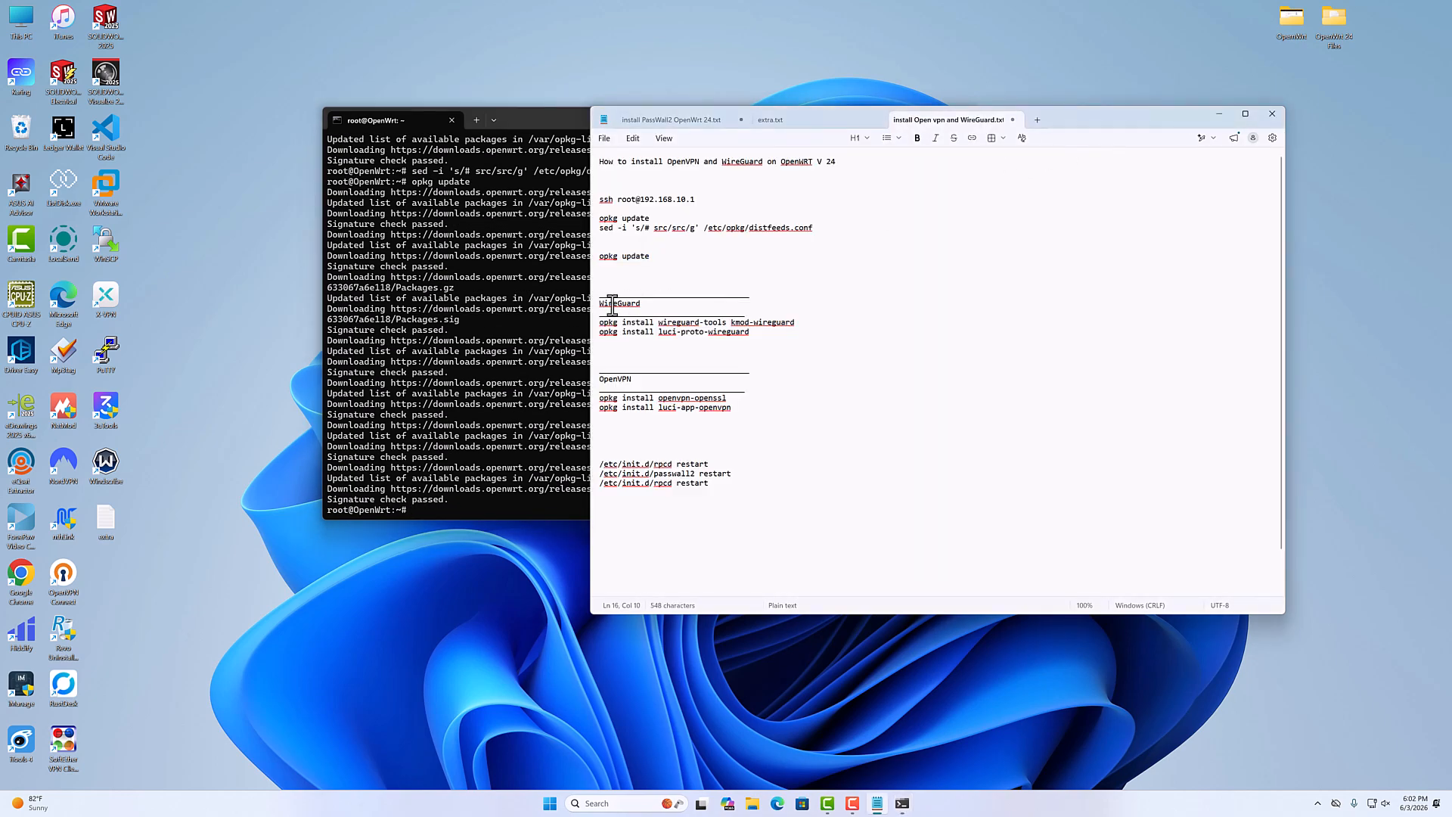
triple_click(792, 322)
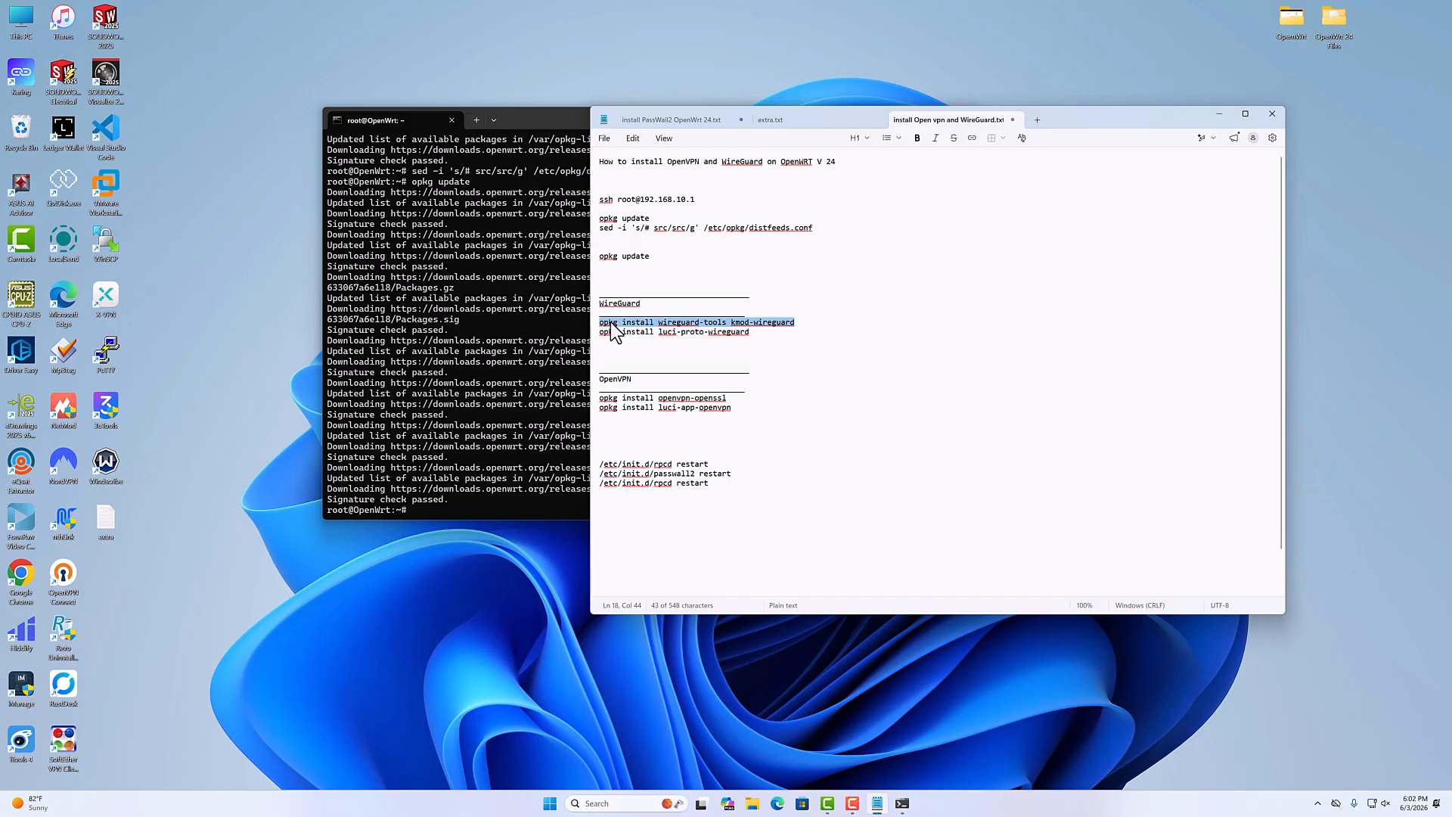
right_click(615, 324)
click(673, 333)
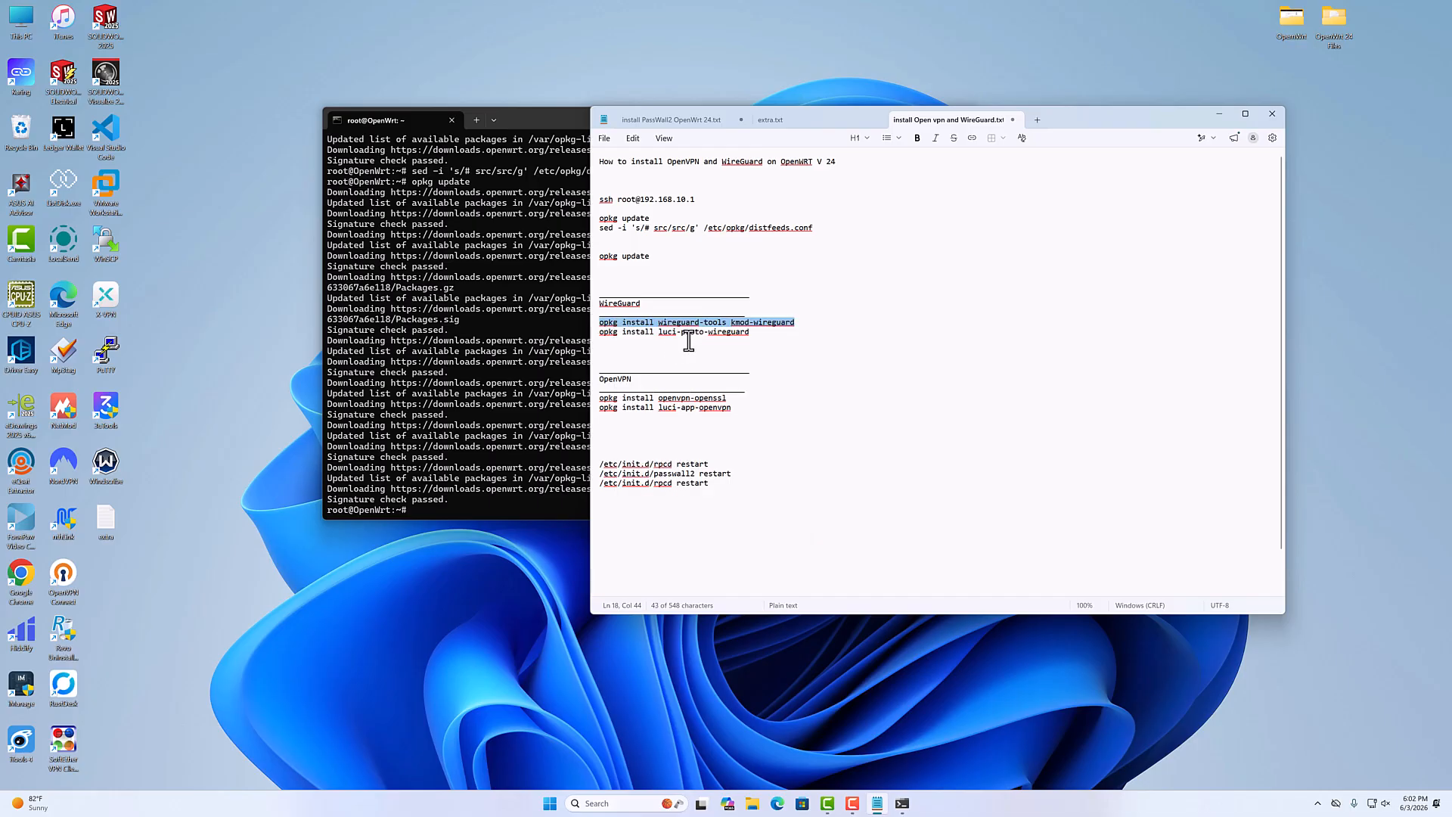
click(806, 321)
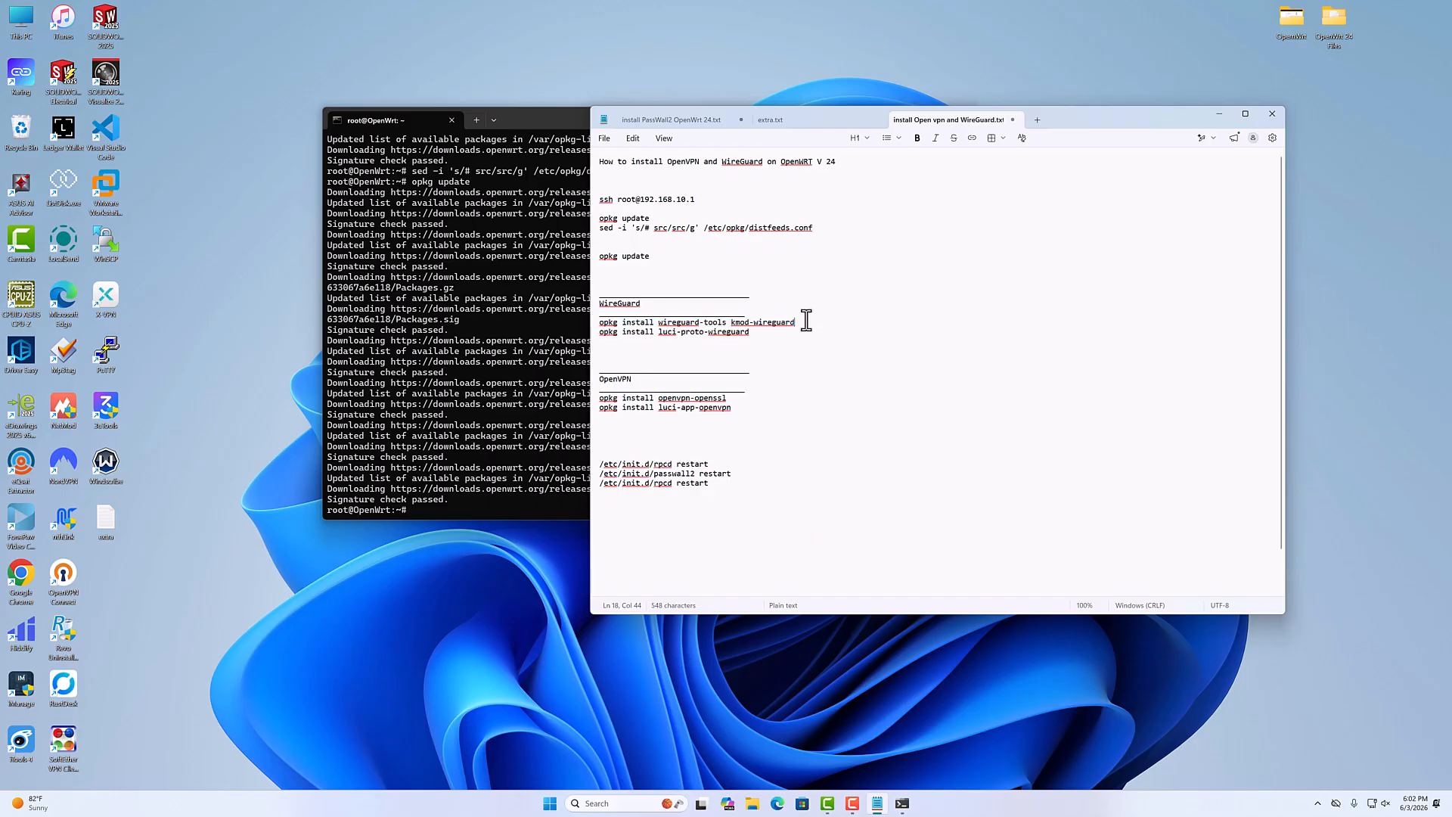
right_click(433, 511)
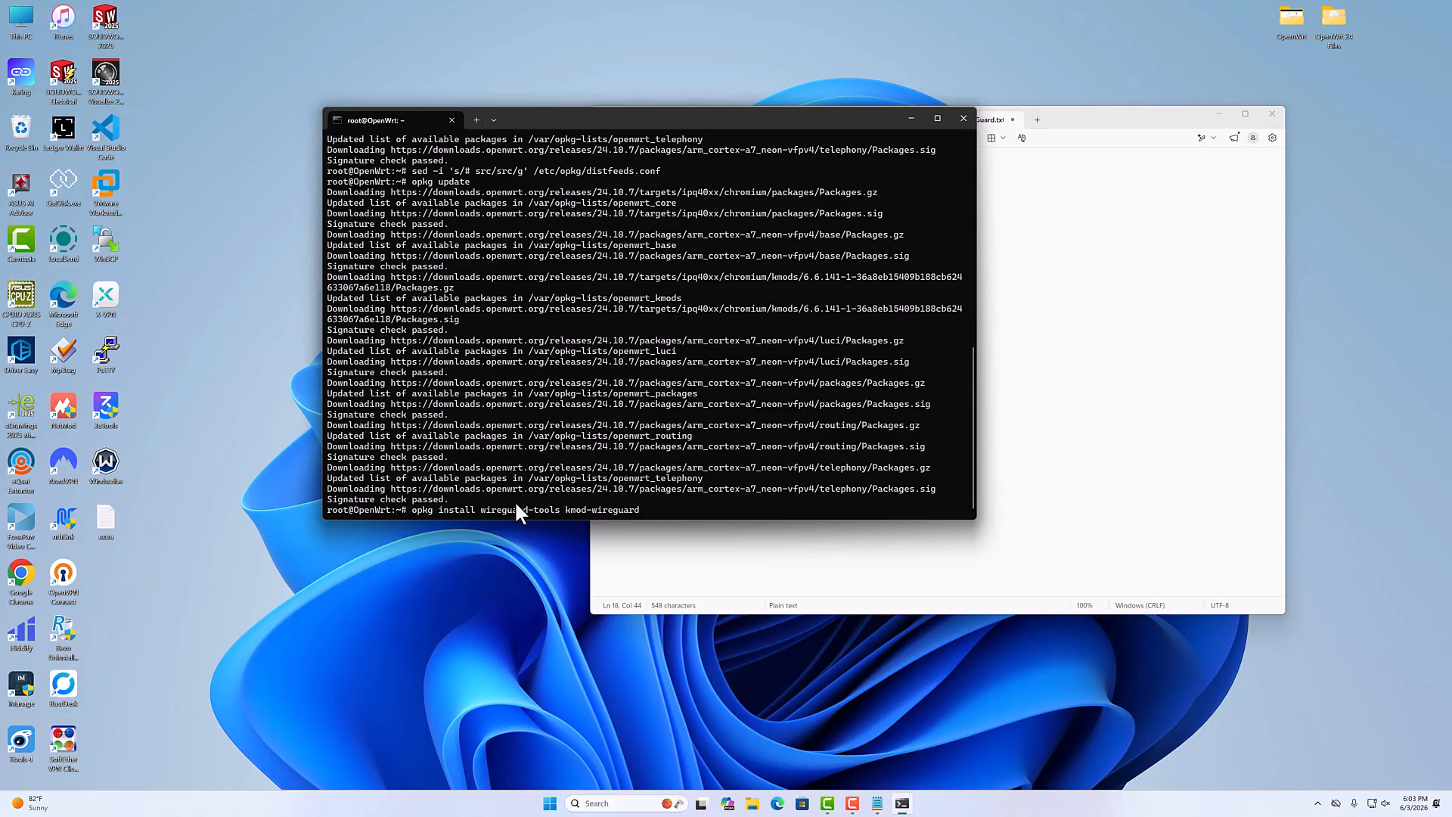
key(Return)
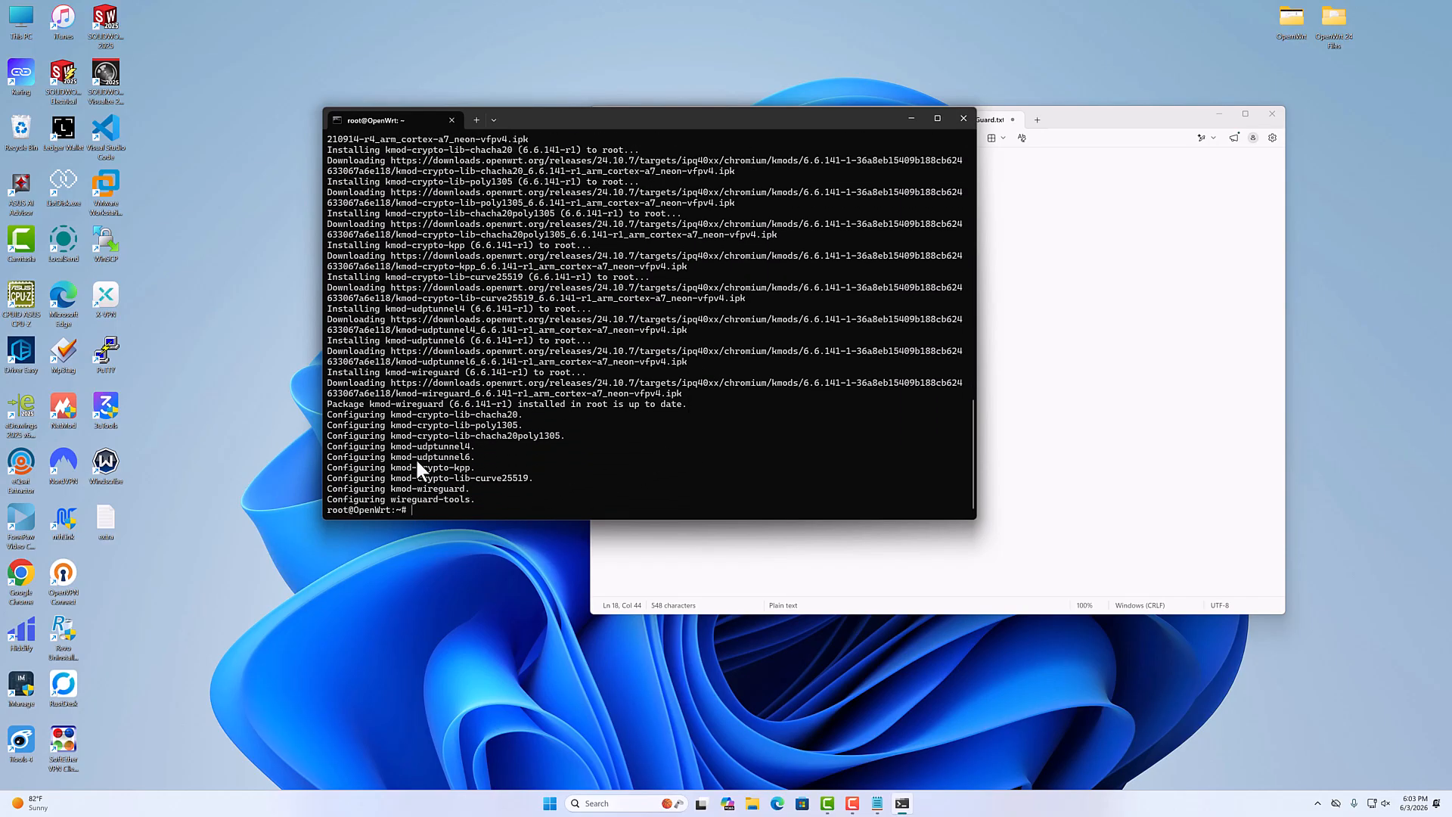
Step: Copy opkg install luci-proto-wireguard from the notes and run it in the SSH session
click(1114, 125)
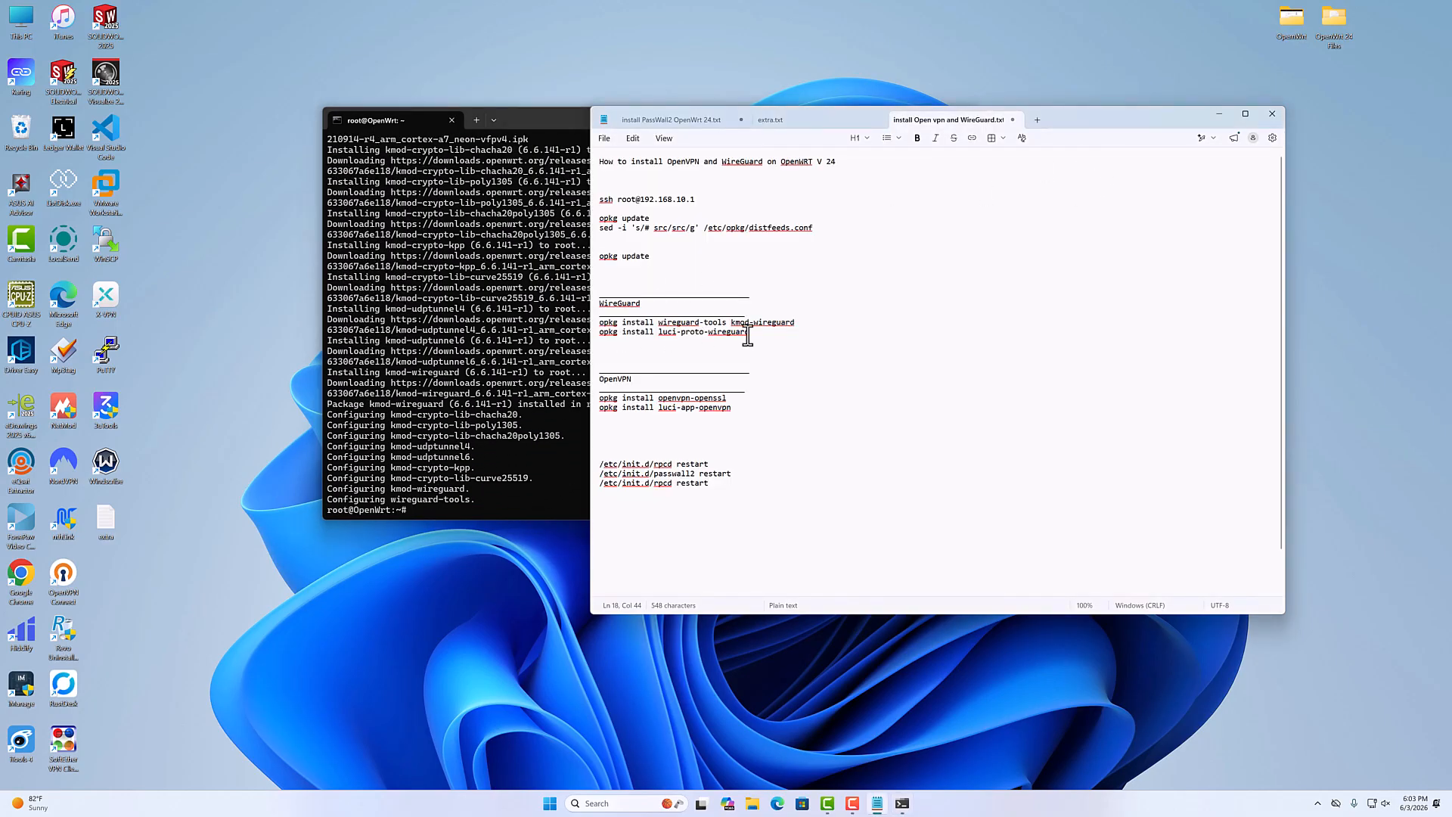
drag(748, 333, 599, 332)
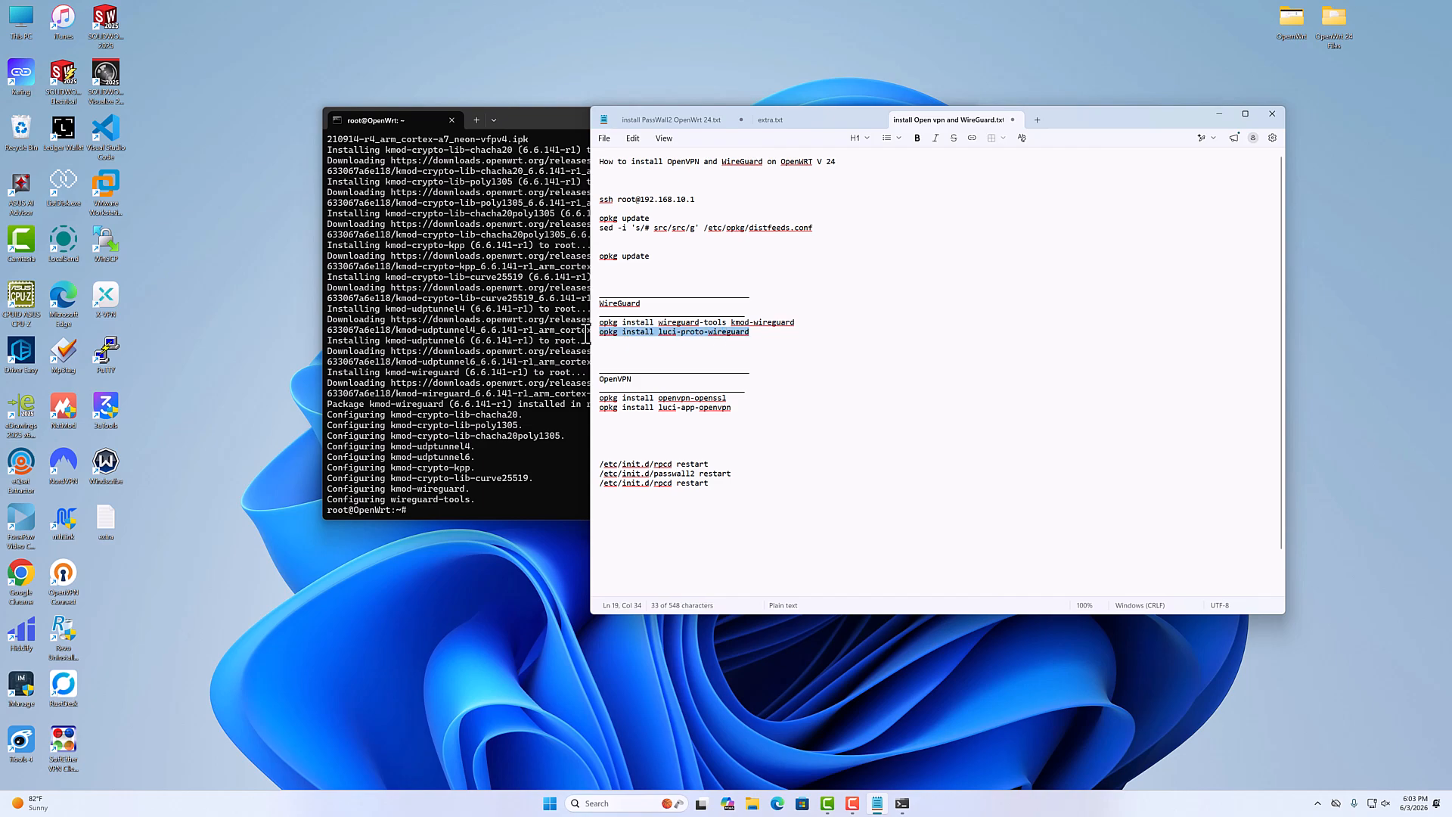
right_click(601, 332)
click(665, 348)
right_click(493, 508)
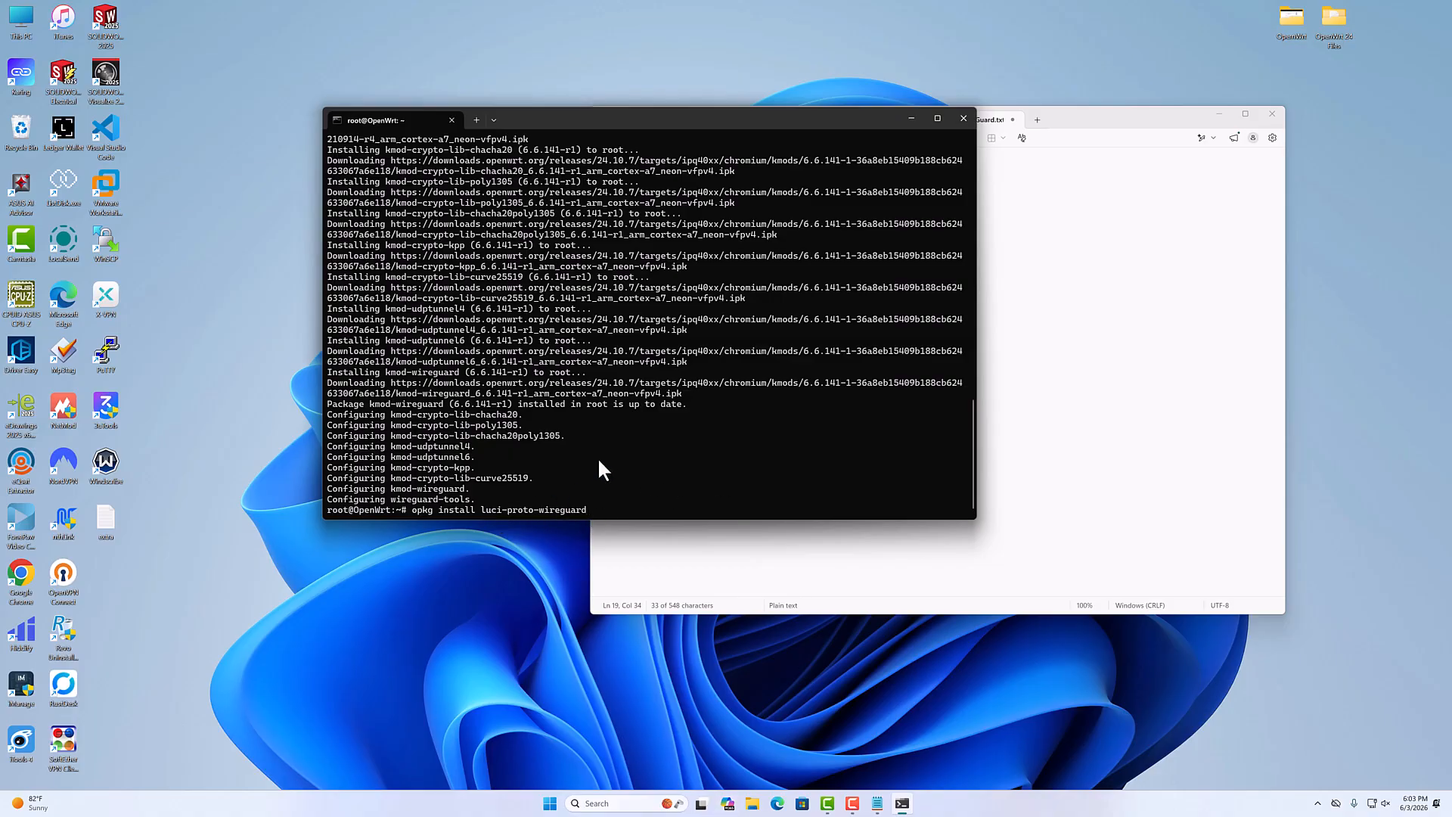
key(Return)
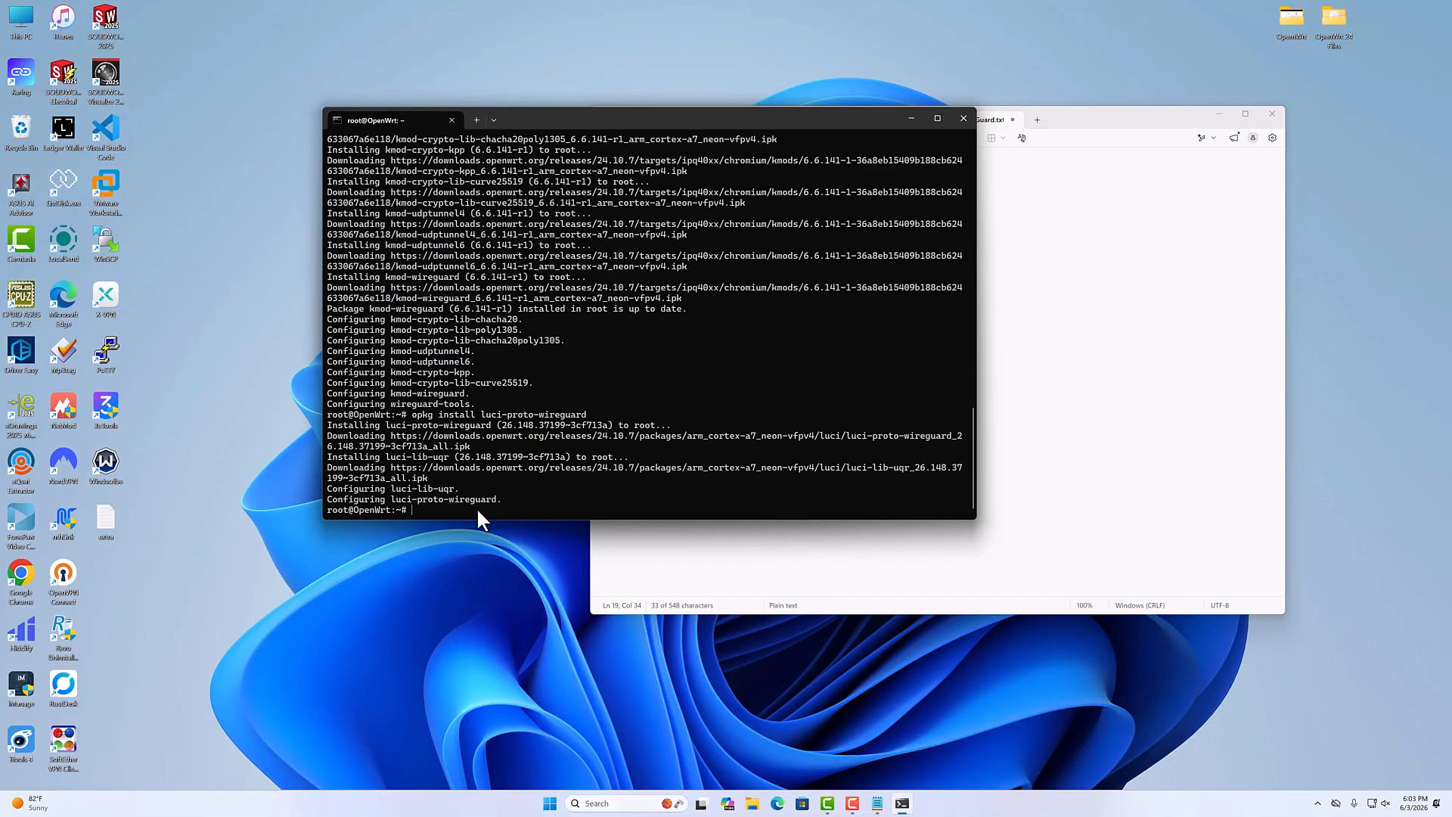
Step: Copy opkg install openvpn-openssl from the OpenVPN section of the notes and run it on the router
click(1154, 117)
click(651, 381)
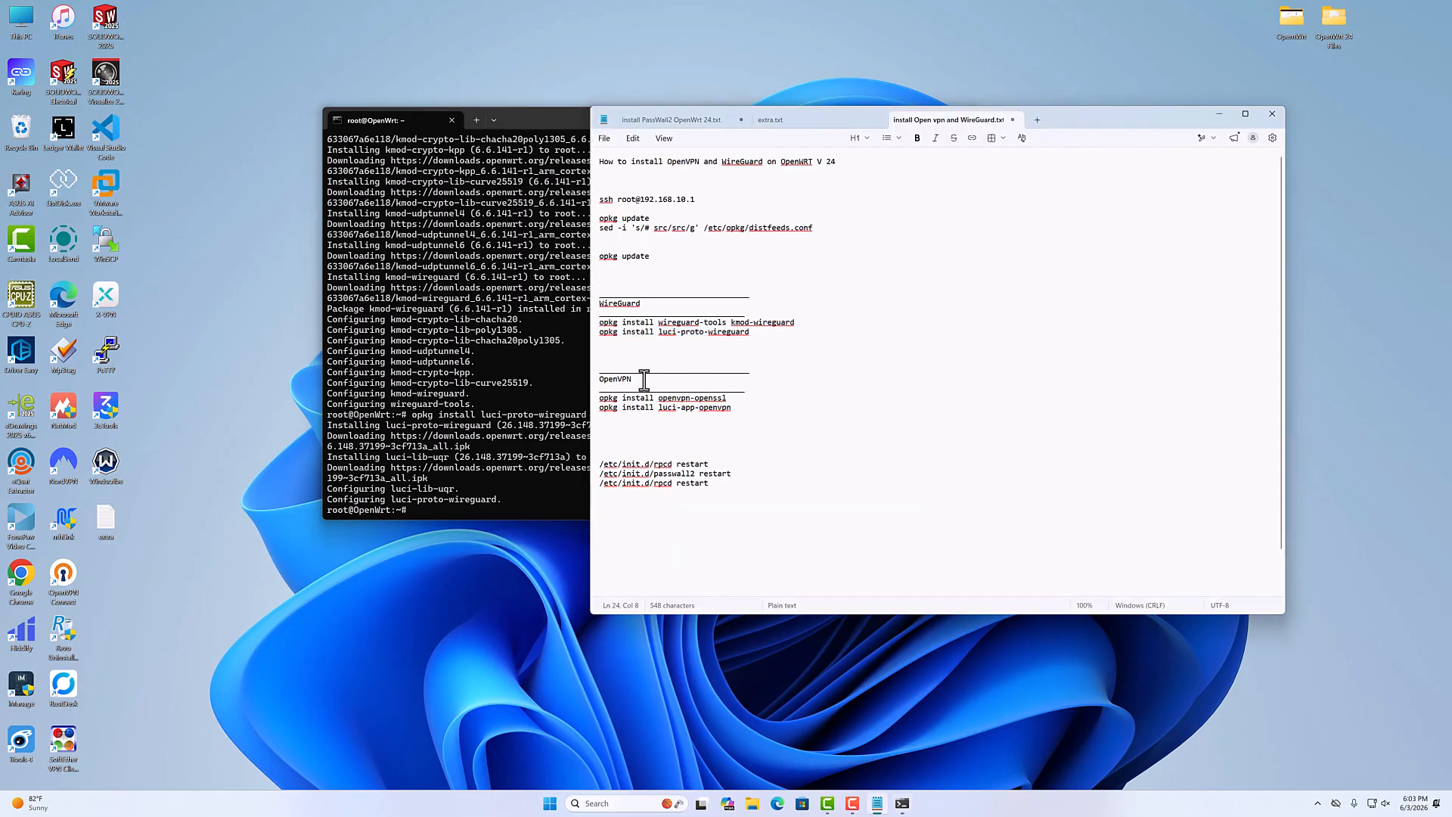
drag(727, 397, 599, 399)
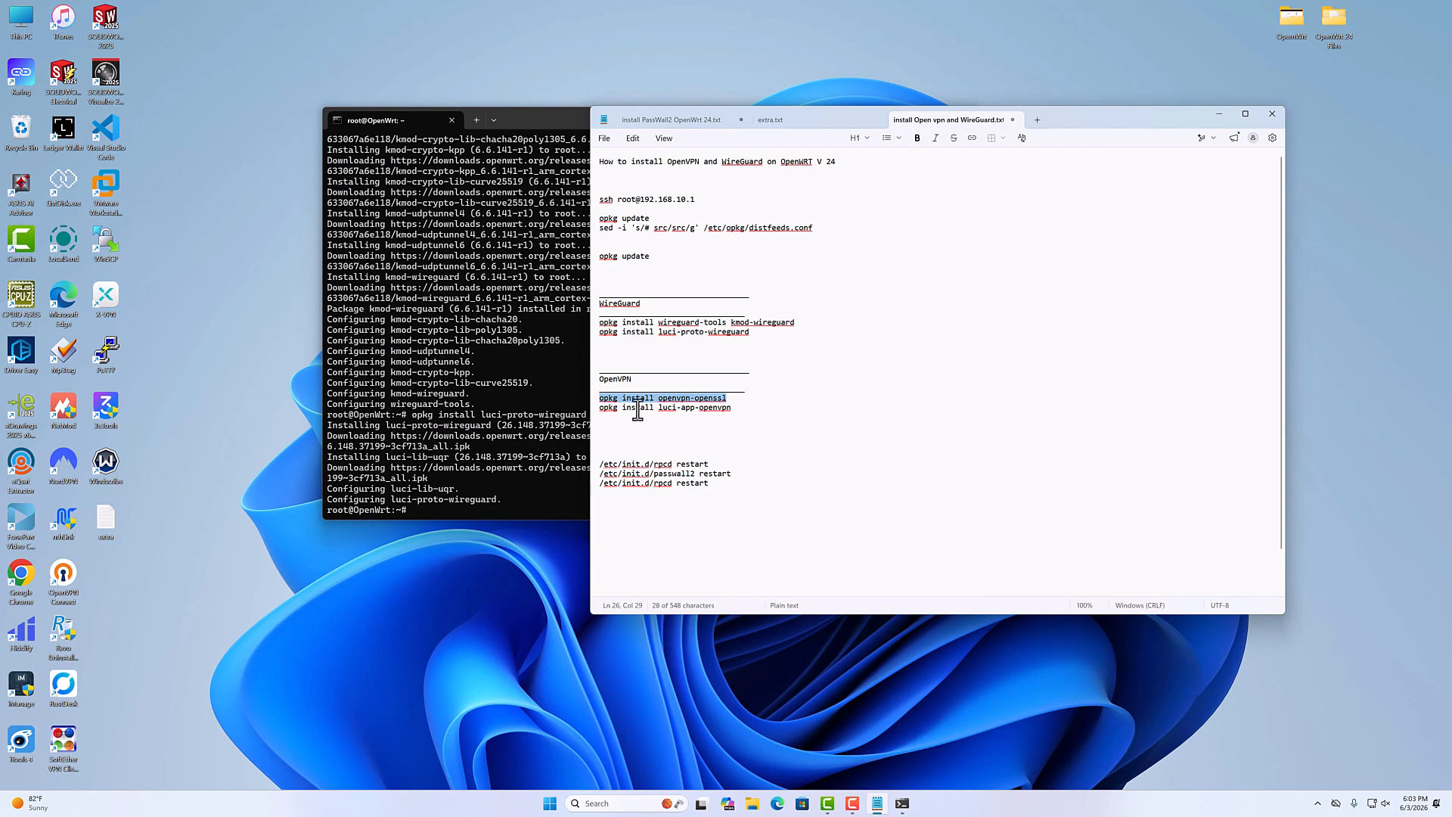
right_click(709, 400)
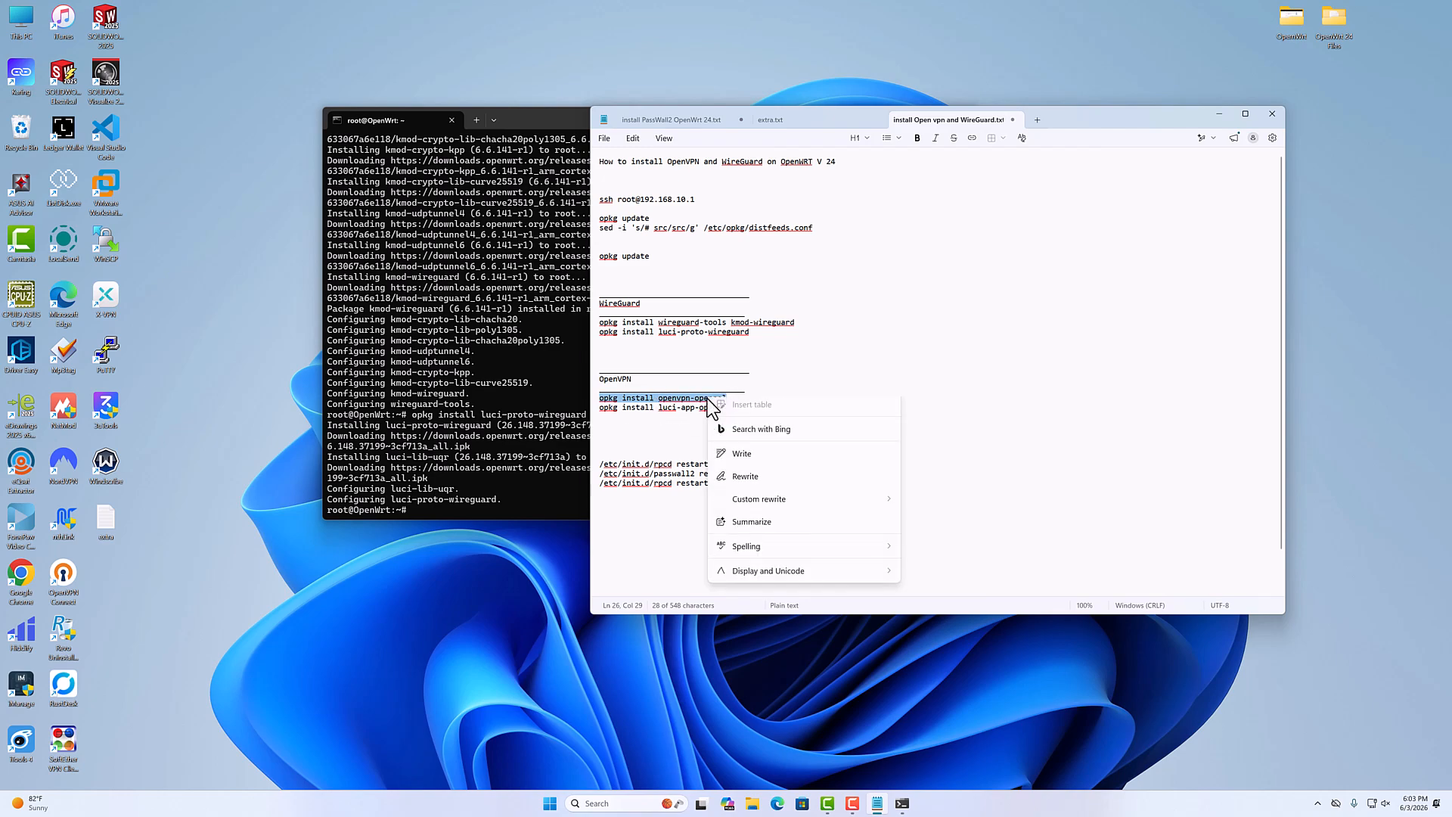
click(760, 425)
right_click(499, 505)
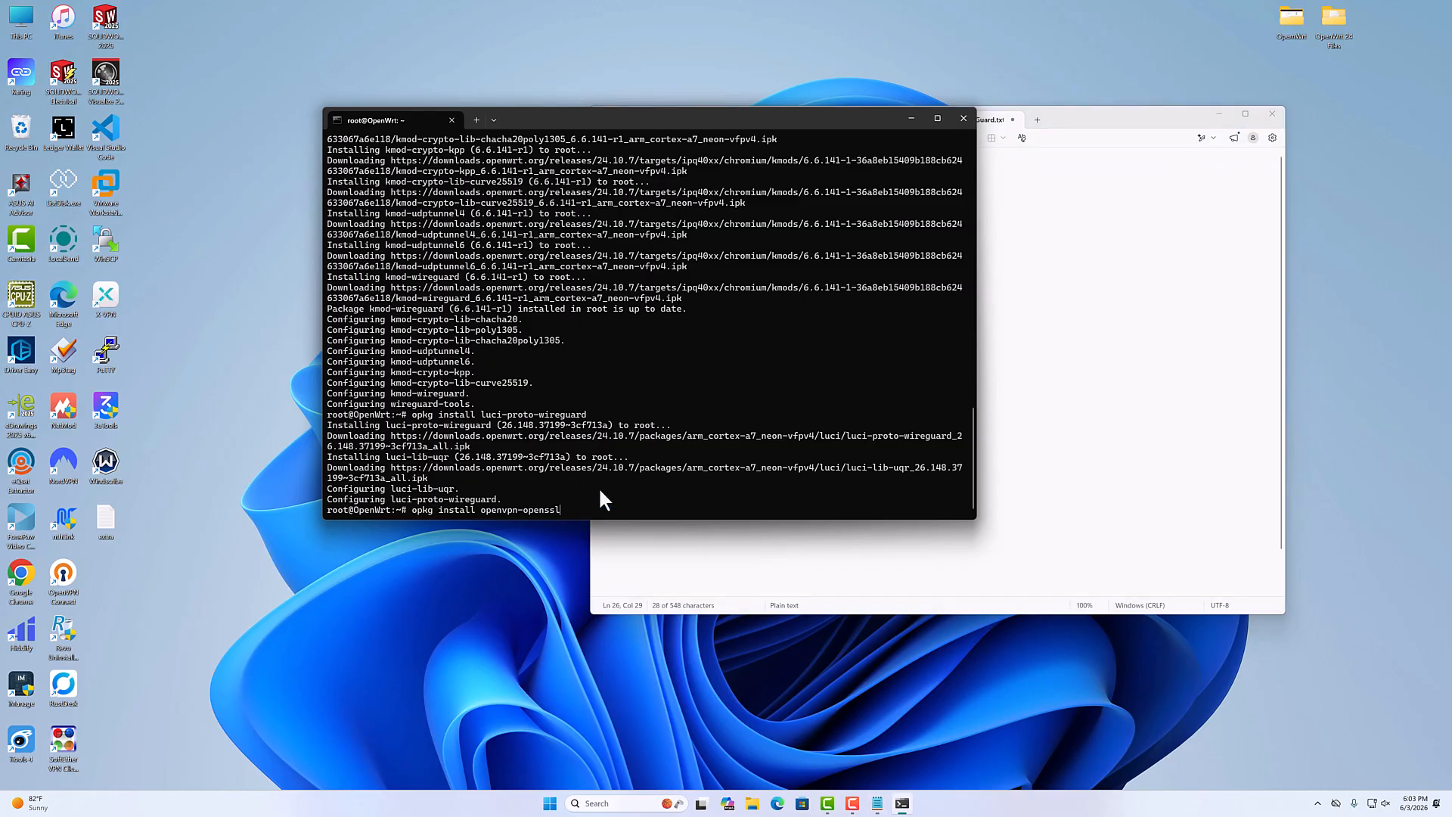
key(Return)
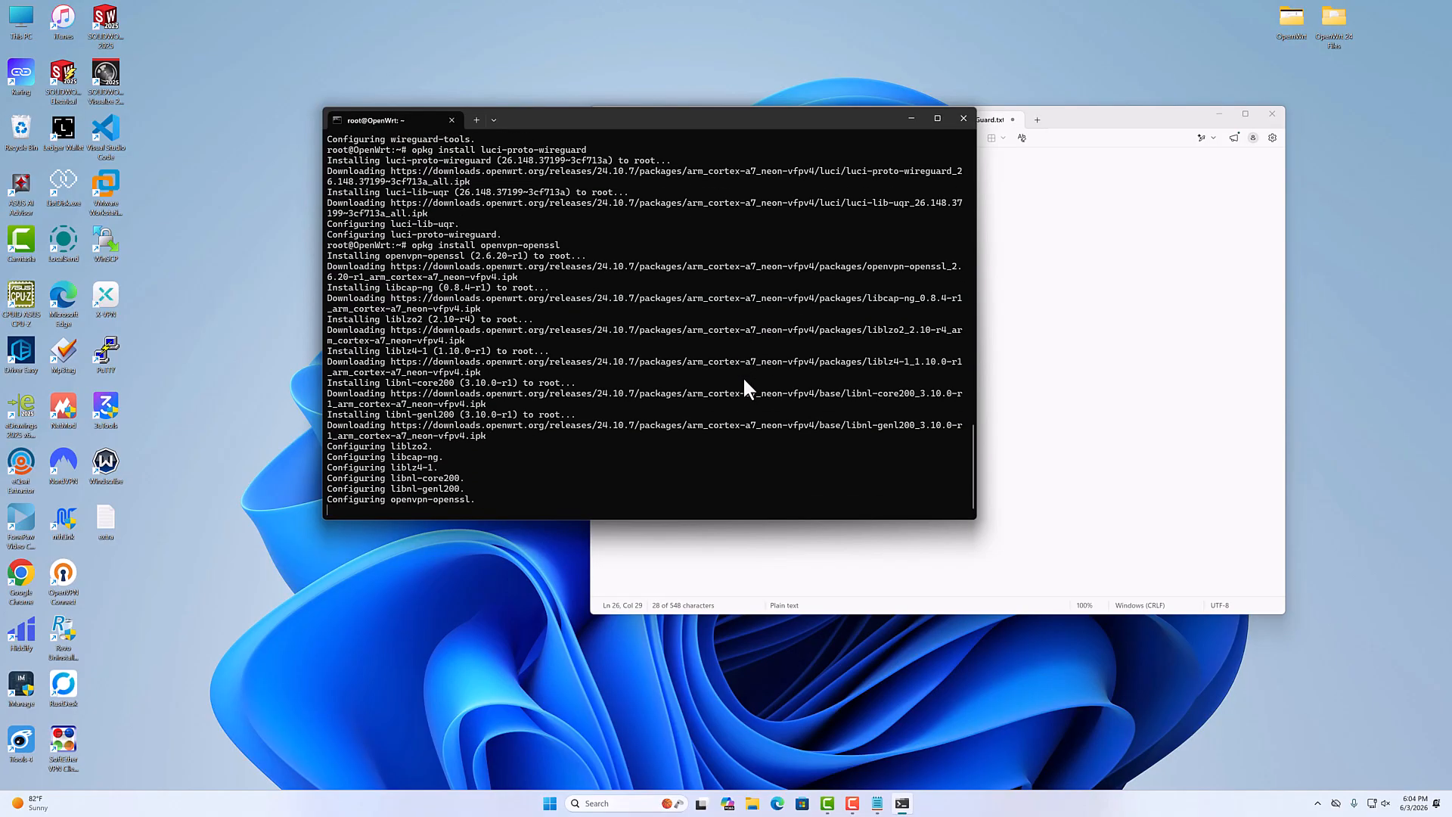
Step: Copy opkg install luci-app-openvpn from the OpenVPN section of the notes and run it in the SSH session
click(1146, 130)
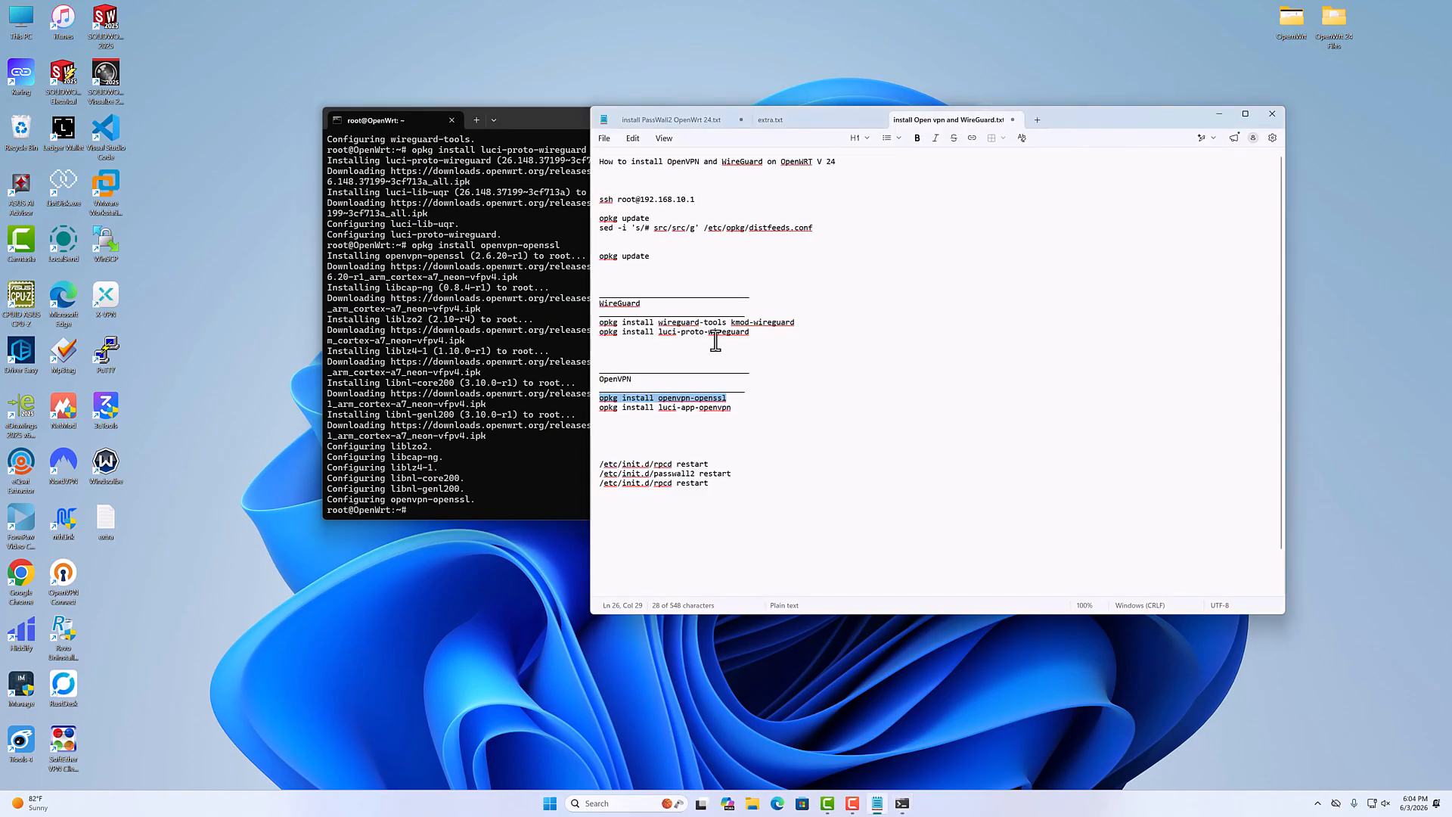
drag(732, 408, 589, 411)
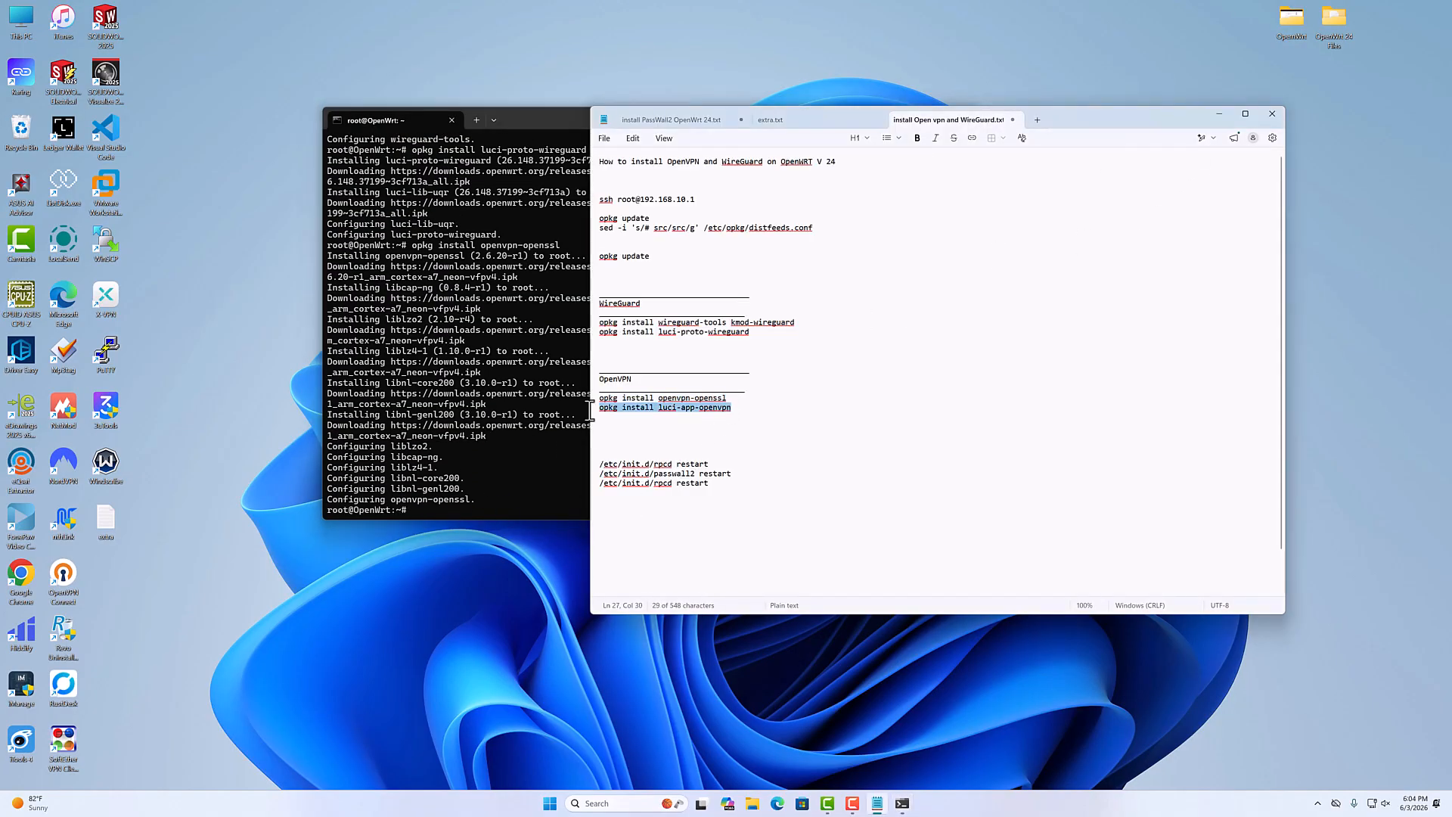
right_click(685, 412)
click(662, 414)
drag(657, 408, 675, 414)
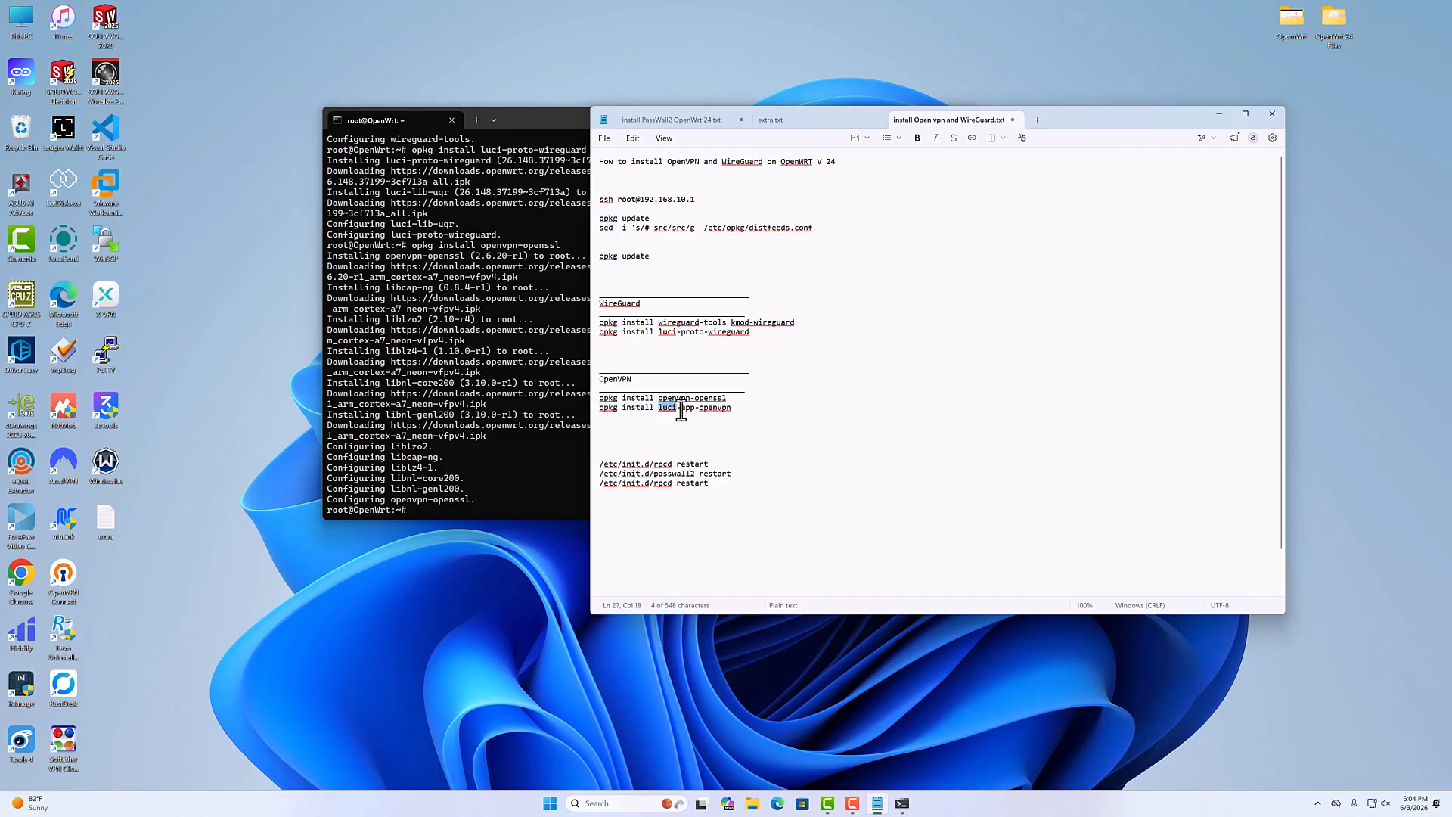
drag(732, 408, 599, 408)
right_click(616, 409)
click(671, 426)
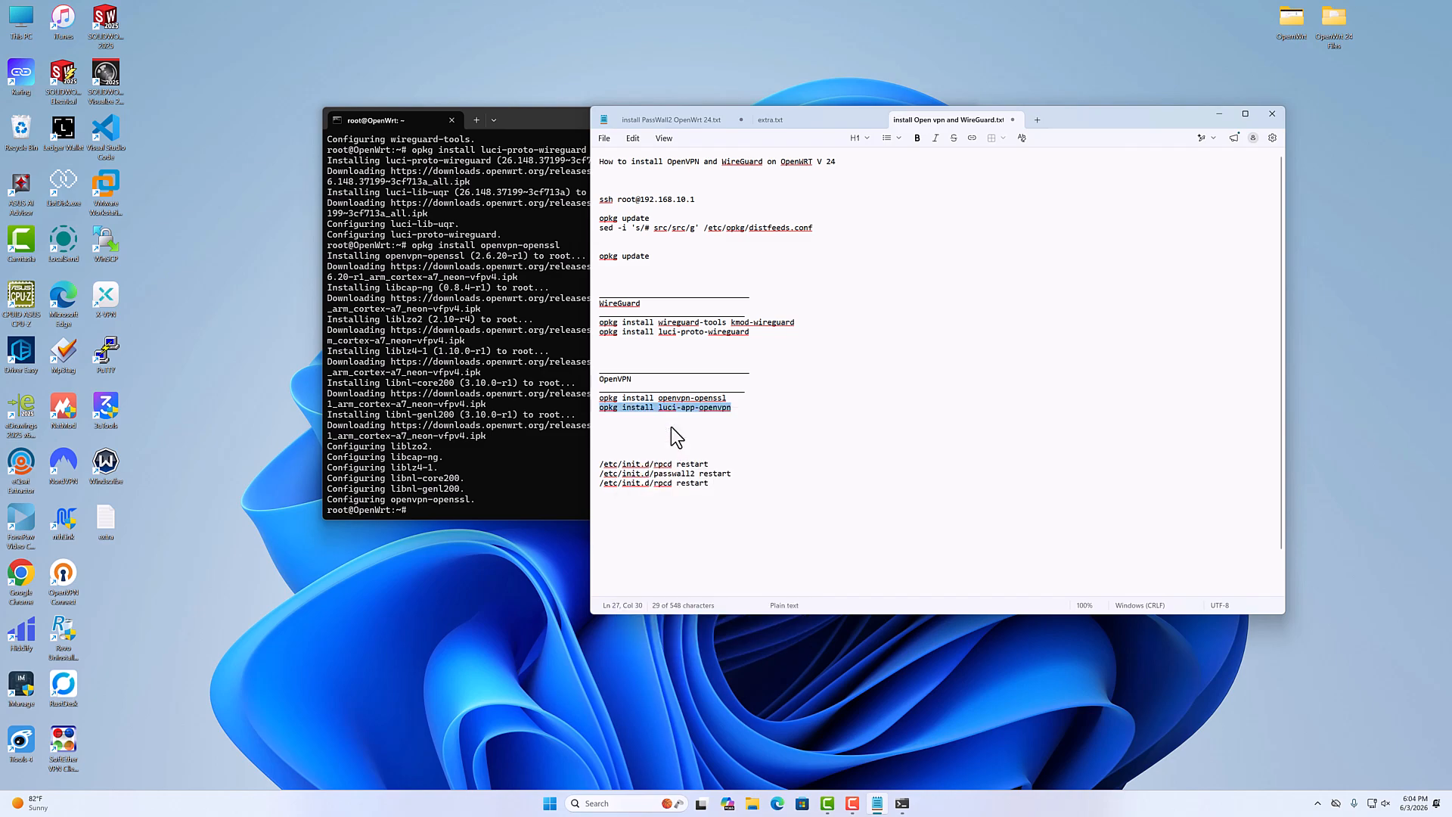
click(499, 490)
right_click(465, 508)
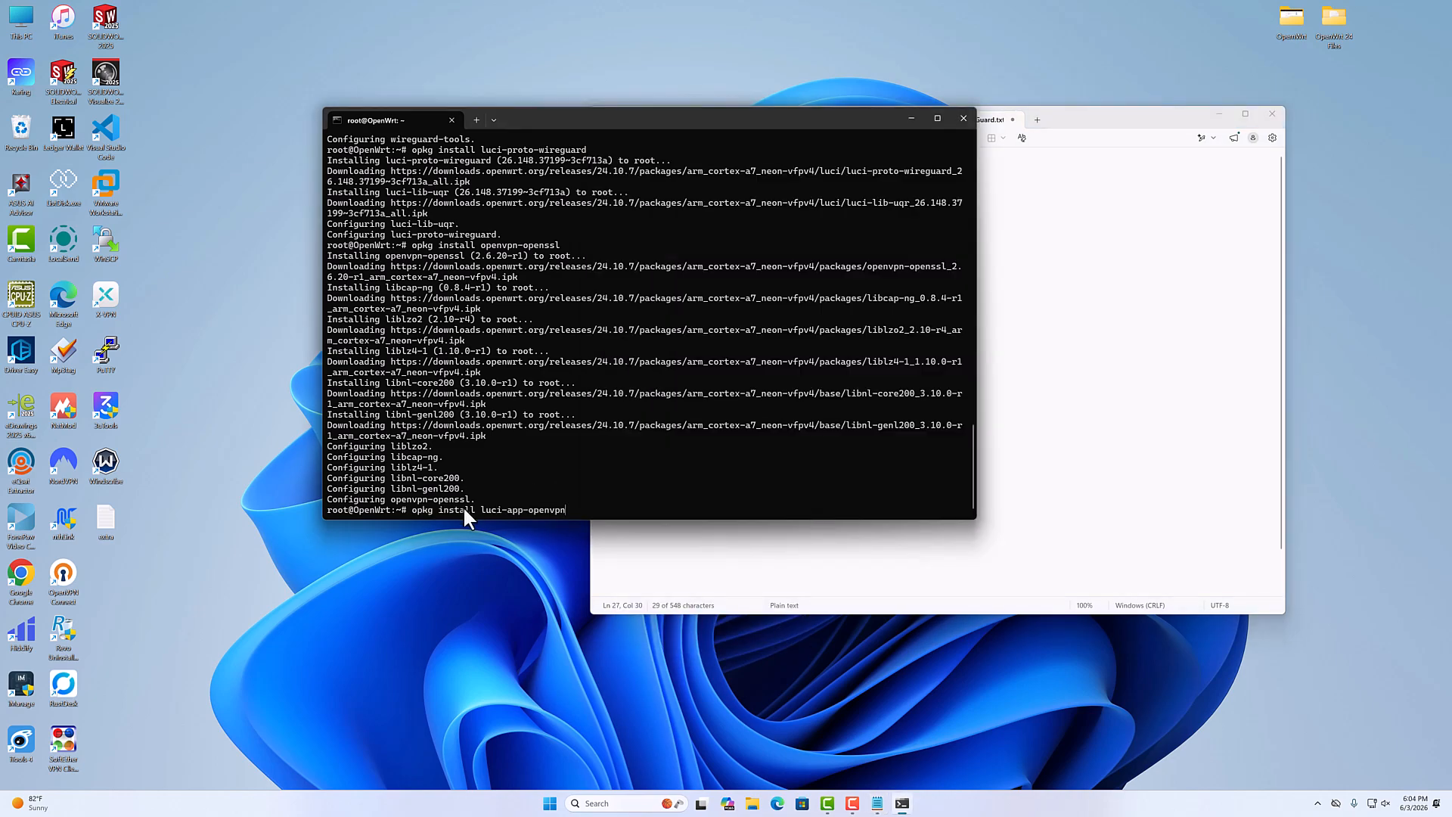
key(Return)
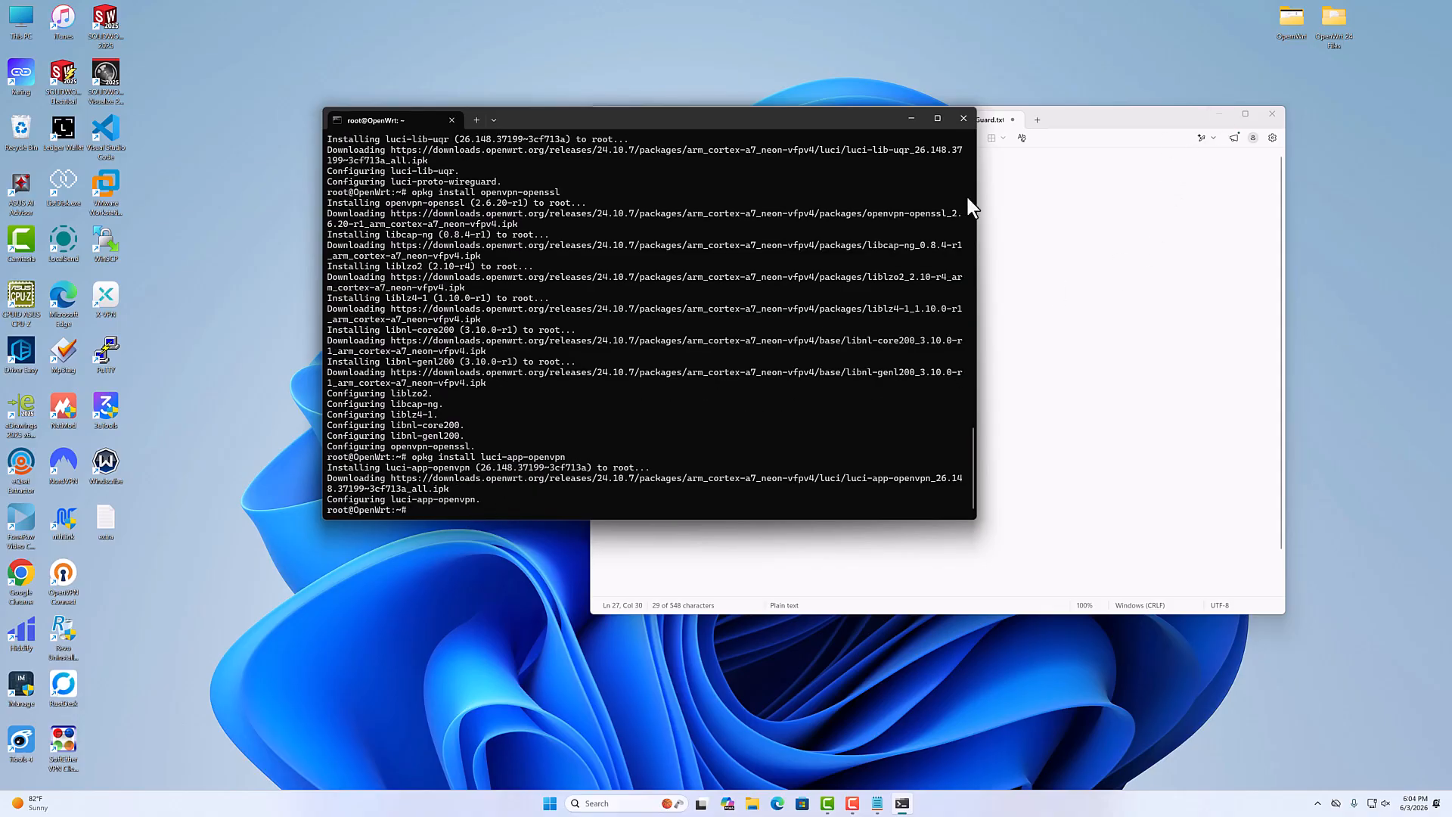
Step: Copy the first /etc/init.d/rpcd restart line from the notes and run it on the router
click(1122, 122)
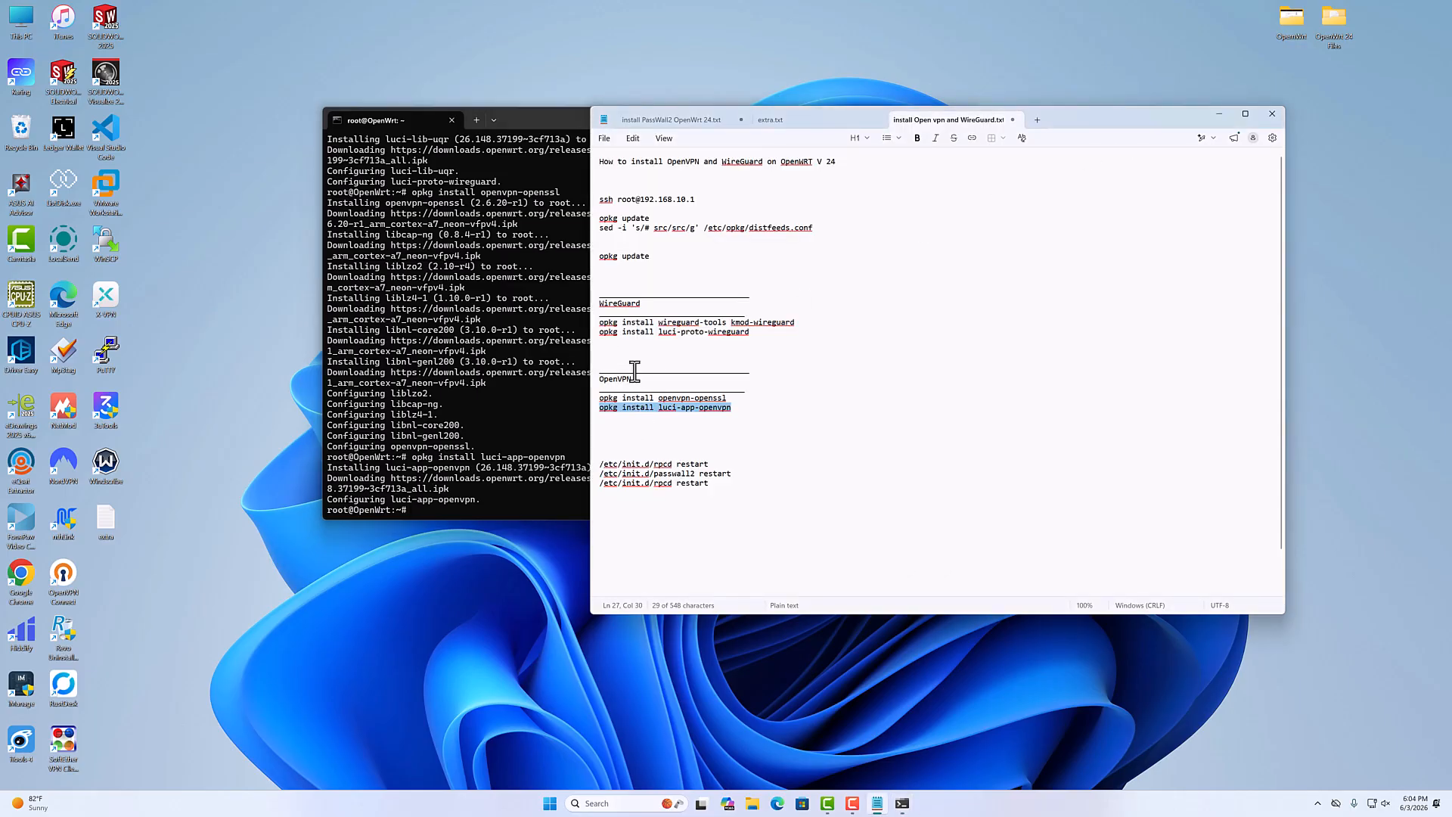
drag(711, 464, 581, 464)
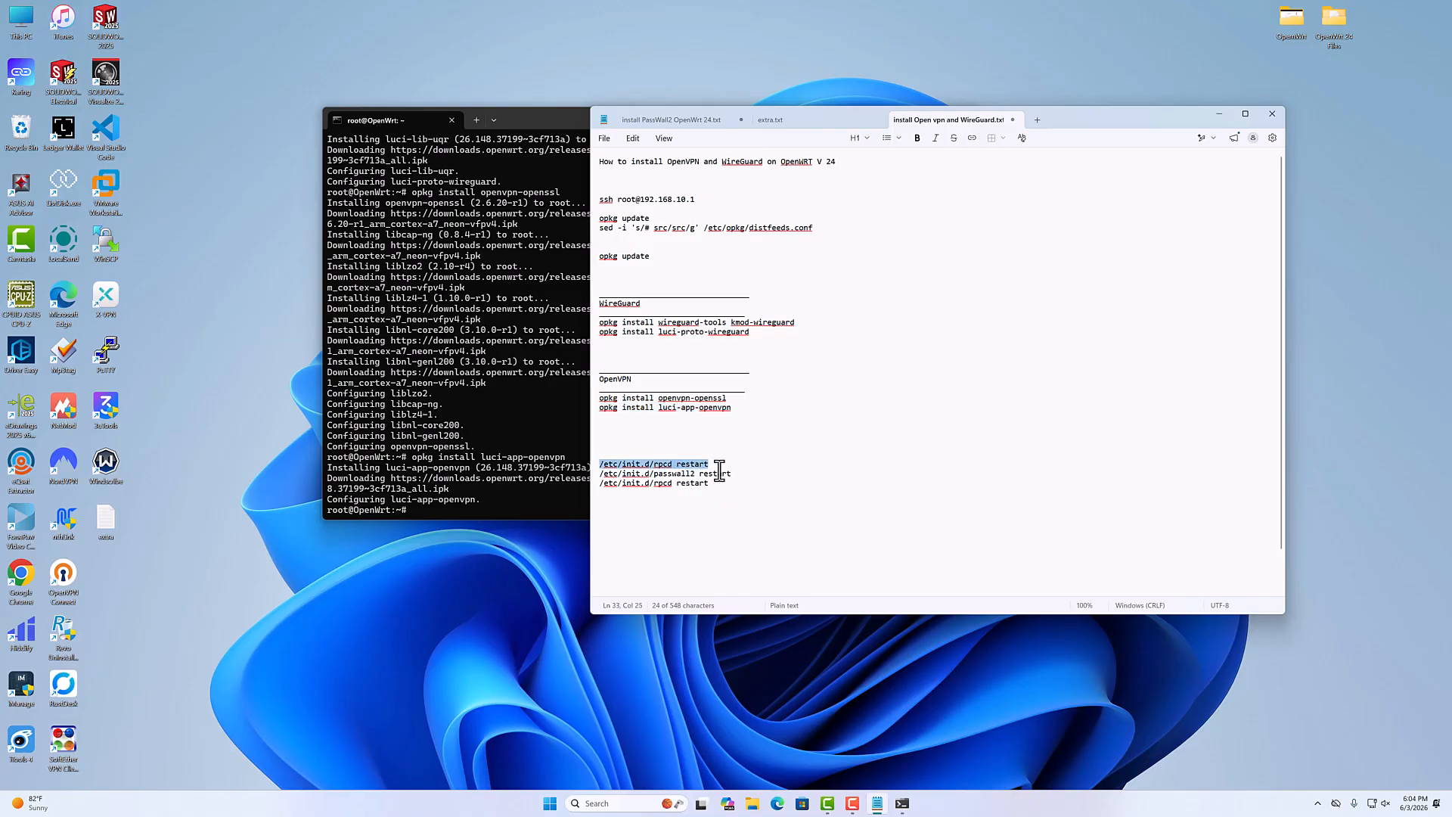
click(501, 514)
right_click(506, 508)
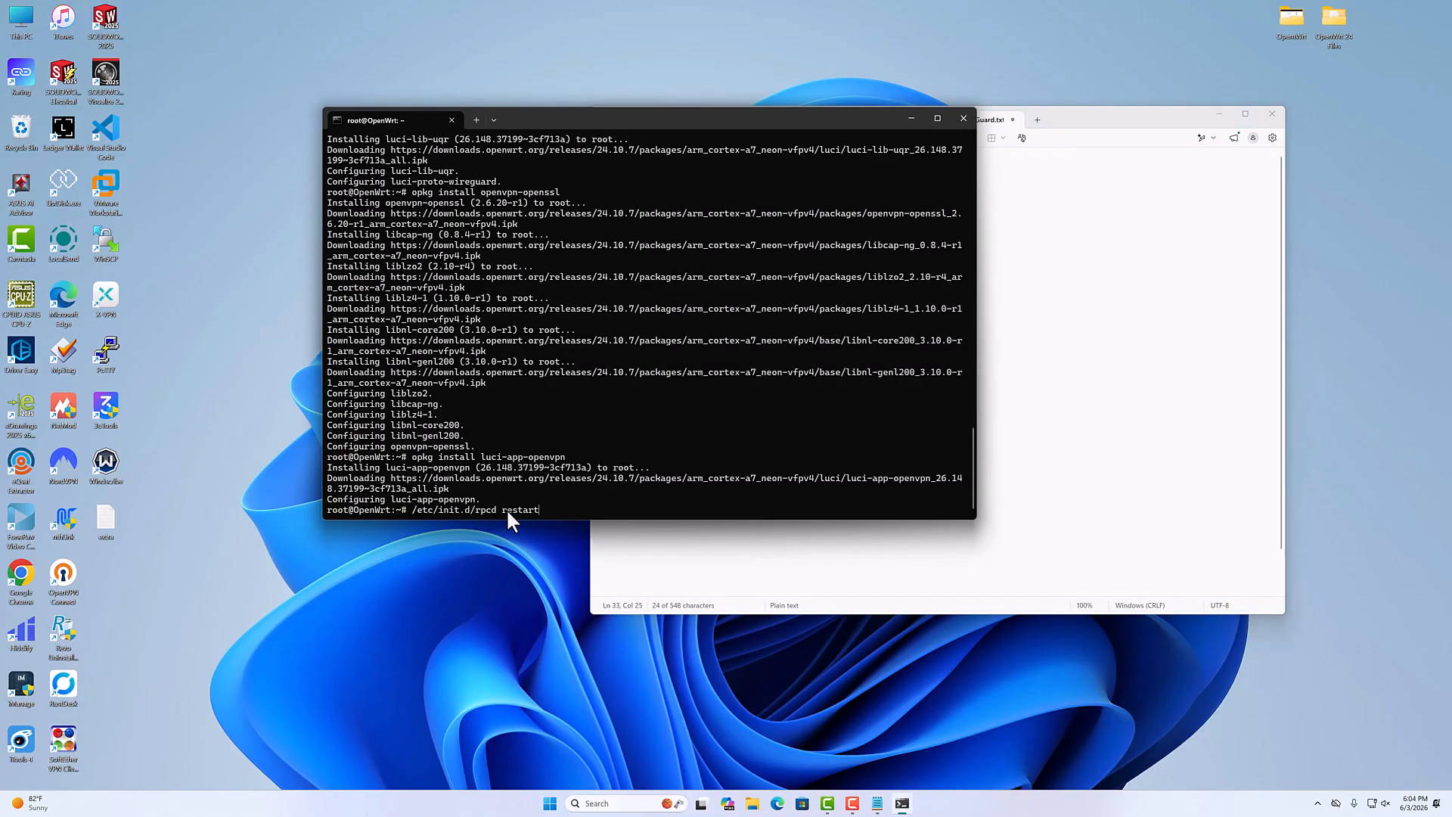
key(Return)
Step: Copy /etc/init.d/passwall2 restart from the notes and run it in the SSH session
click(1074, 132)
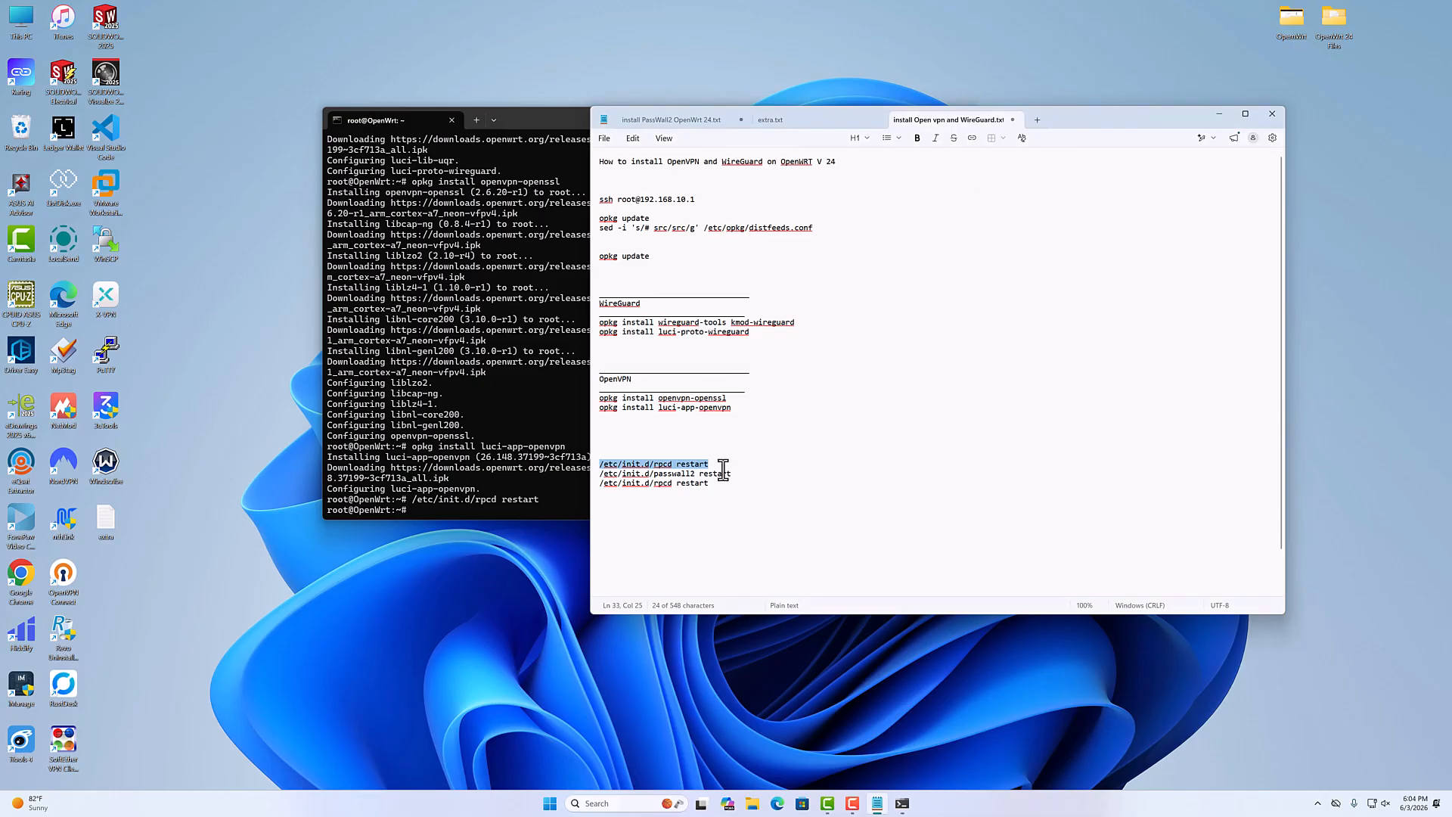
drag(737, 474, 550, 474)
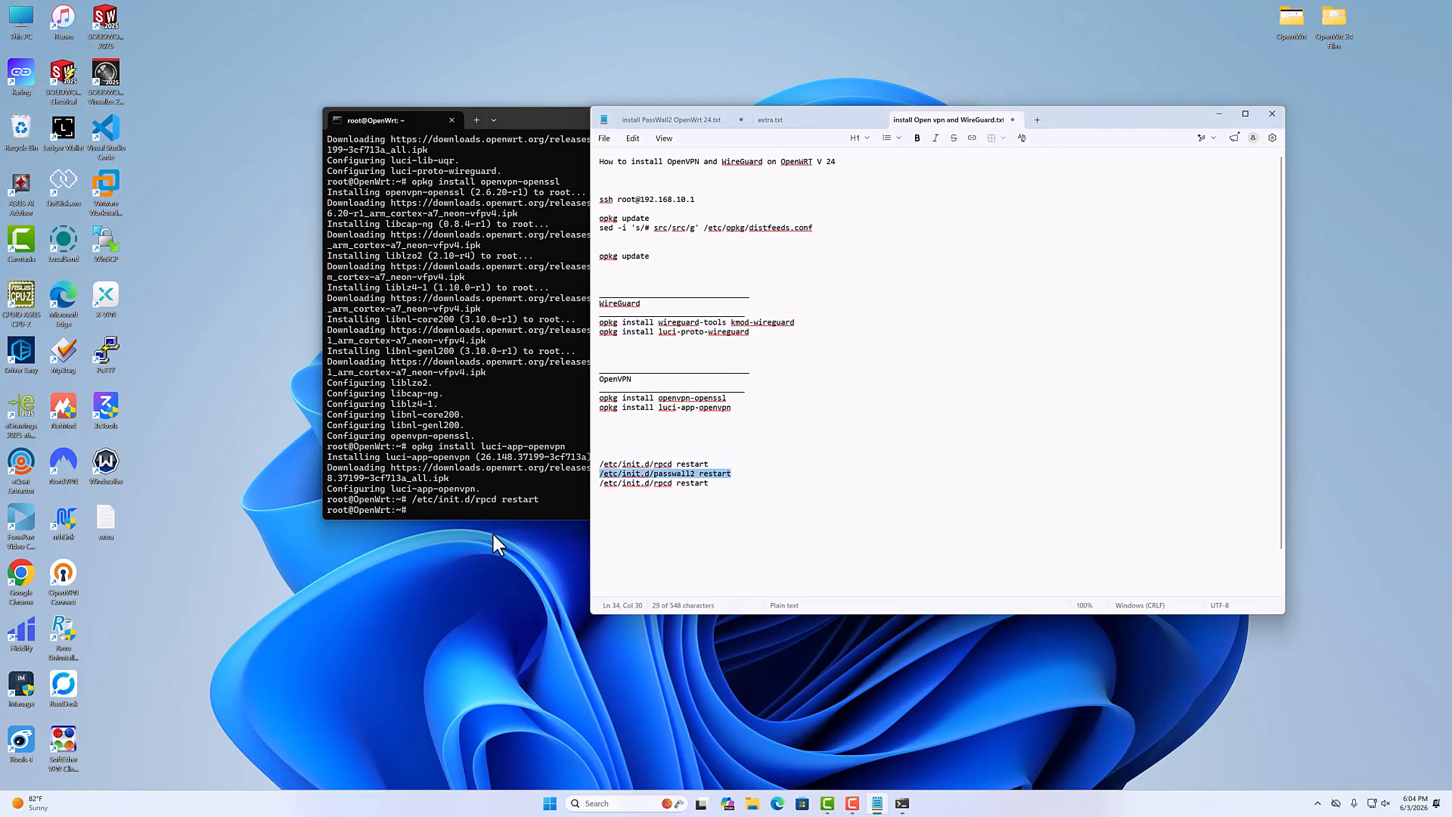
click(458, 515)
right_click(461, 507)
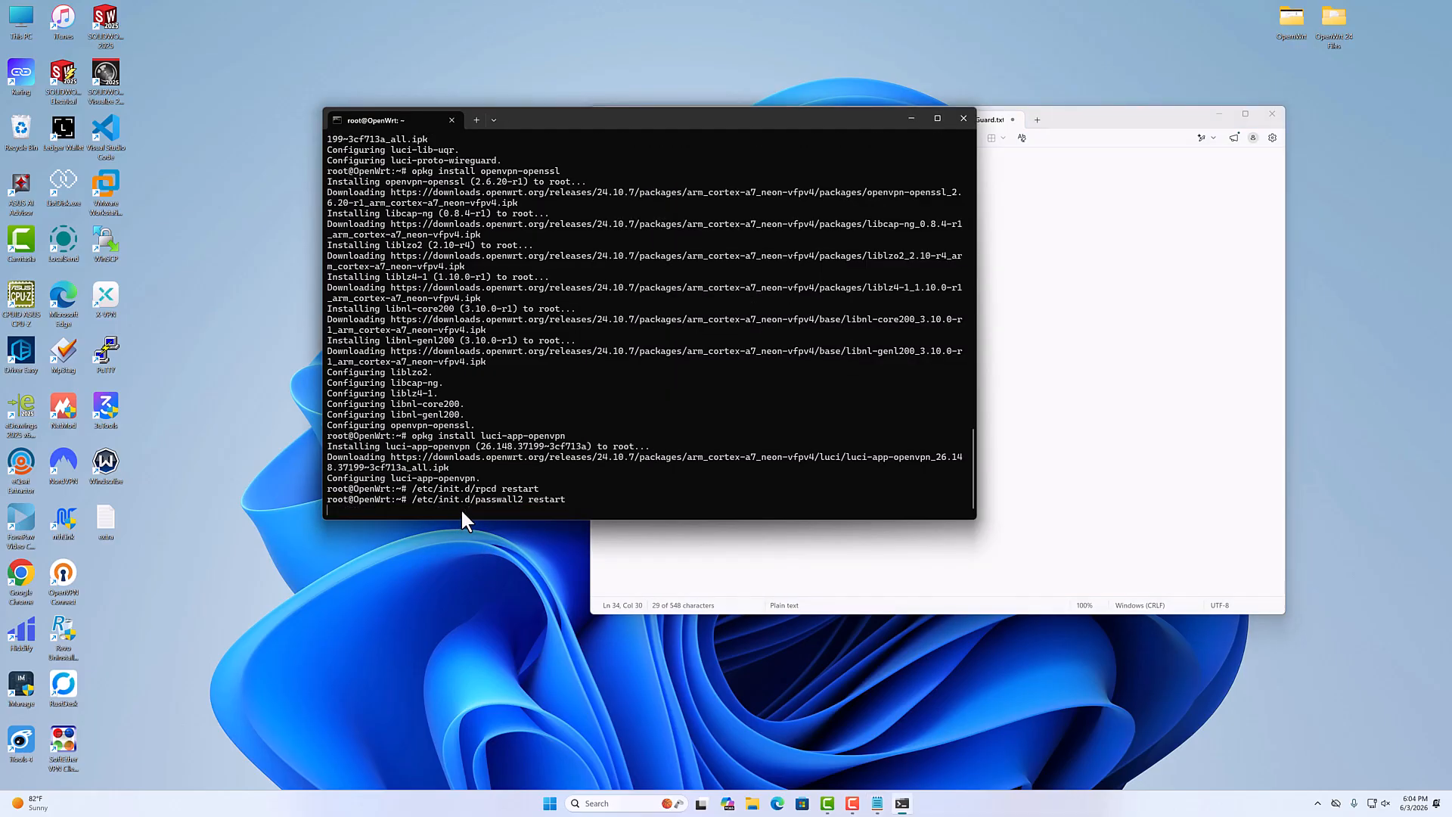
Step: Copy the last /etc/init.d/rpcd restart line from the notes and run it in the SSH session
click(1095, 133)
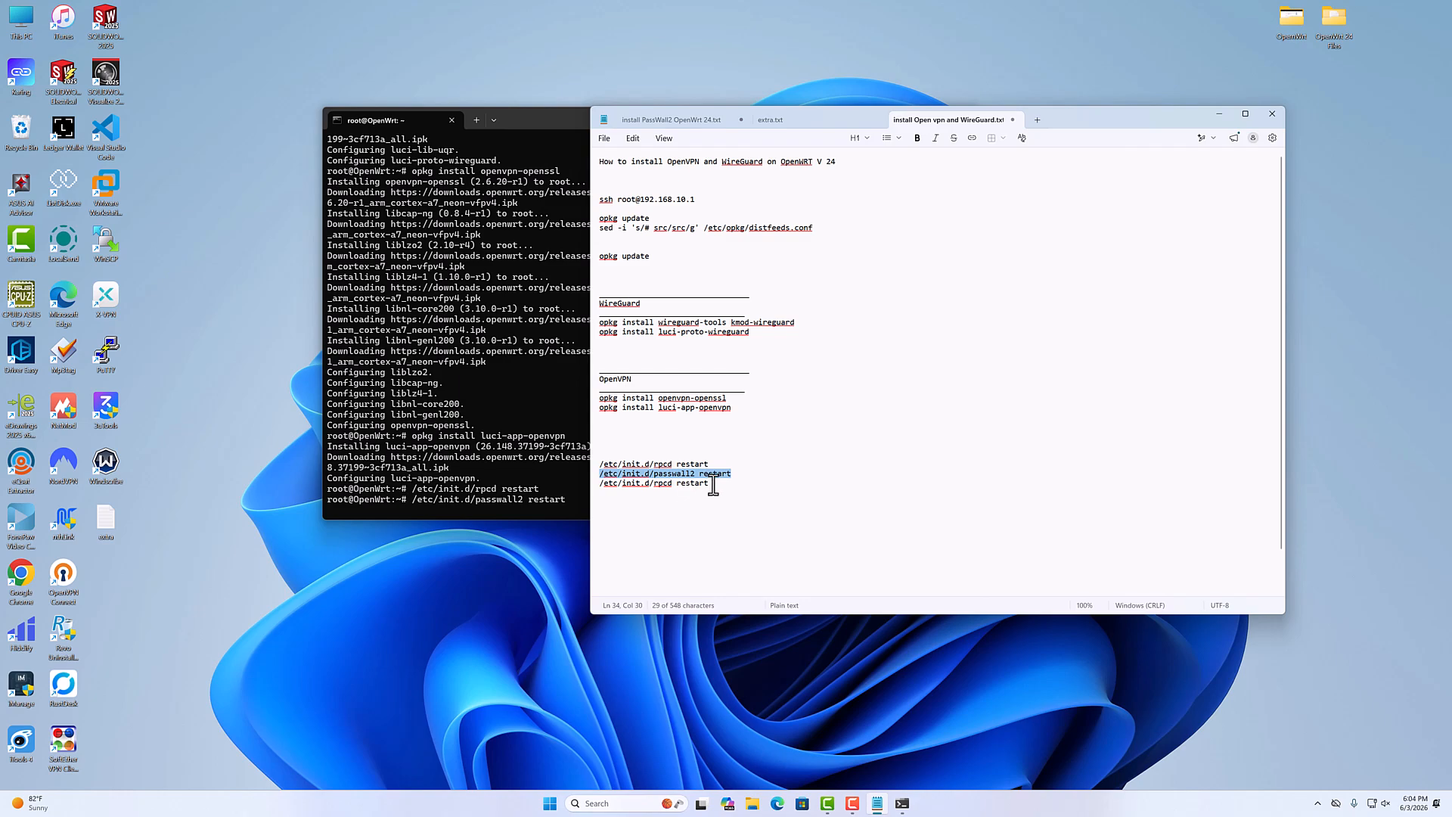
drag(715, 484, 562, 487)
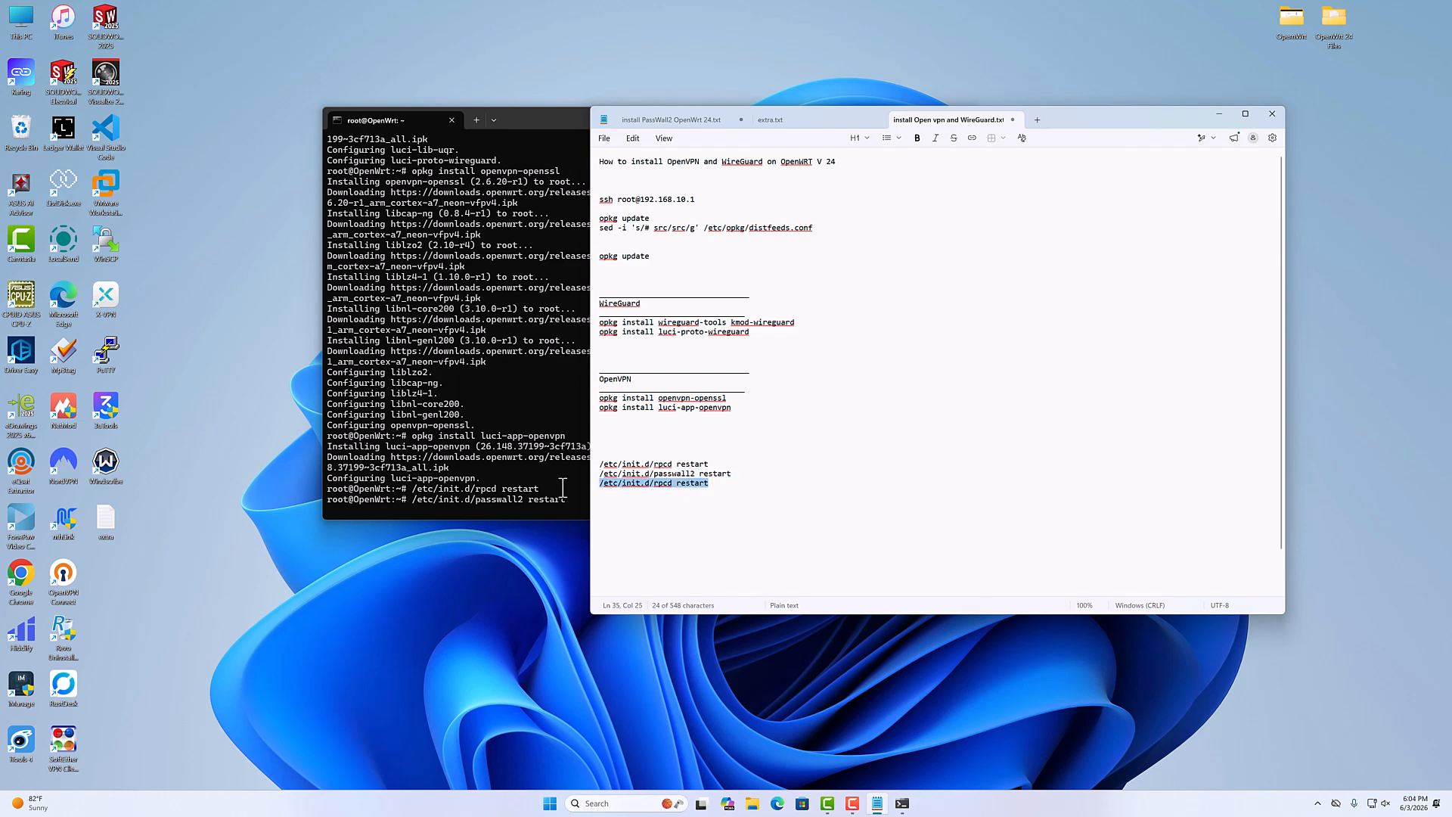
drag(547, 121, 534, 121)
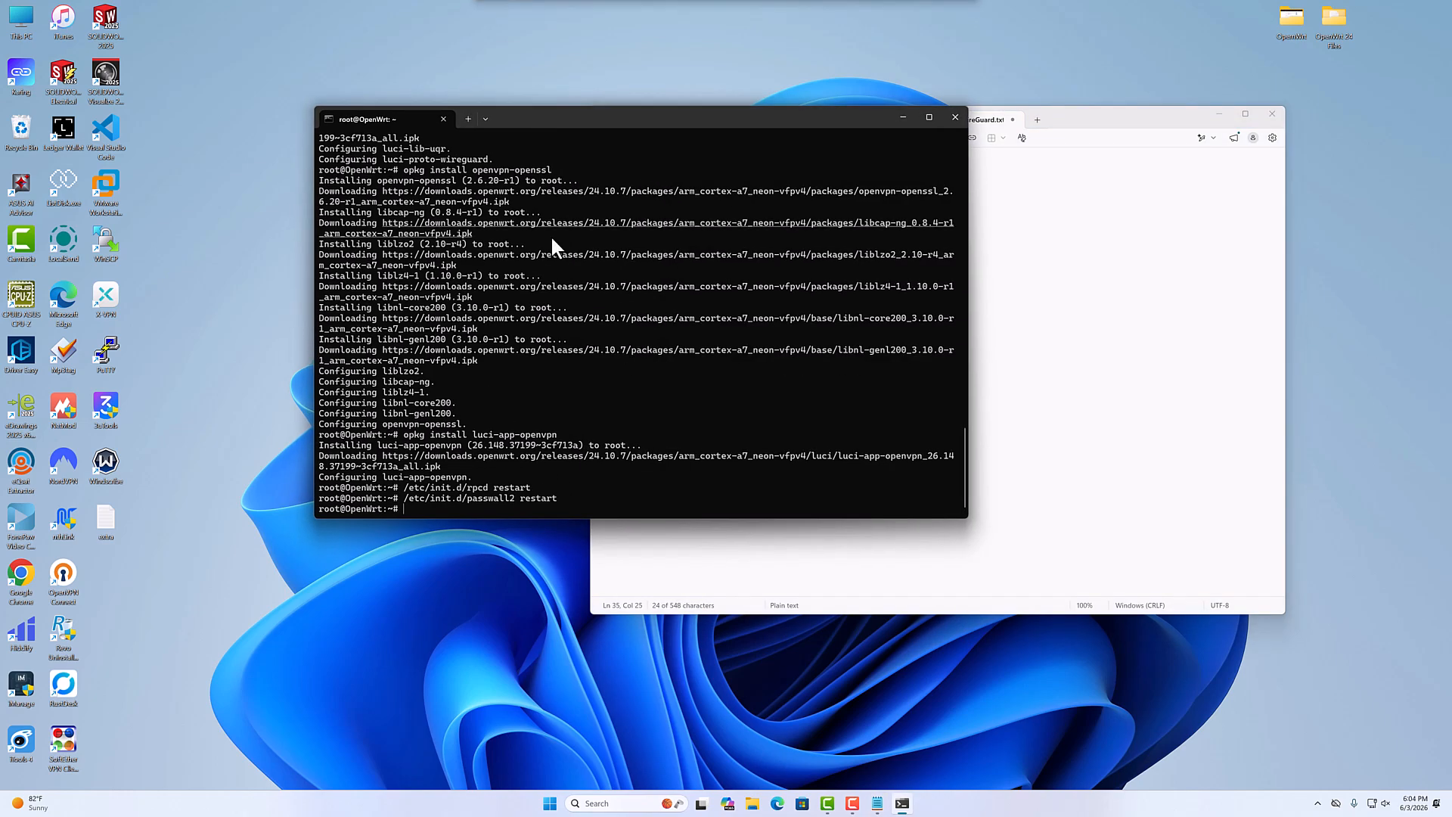
key(Return)
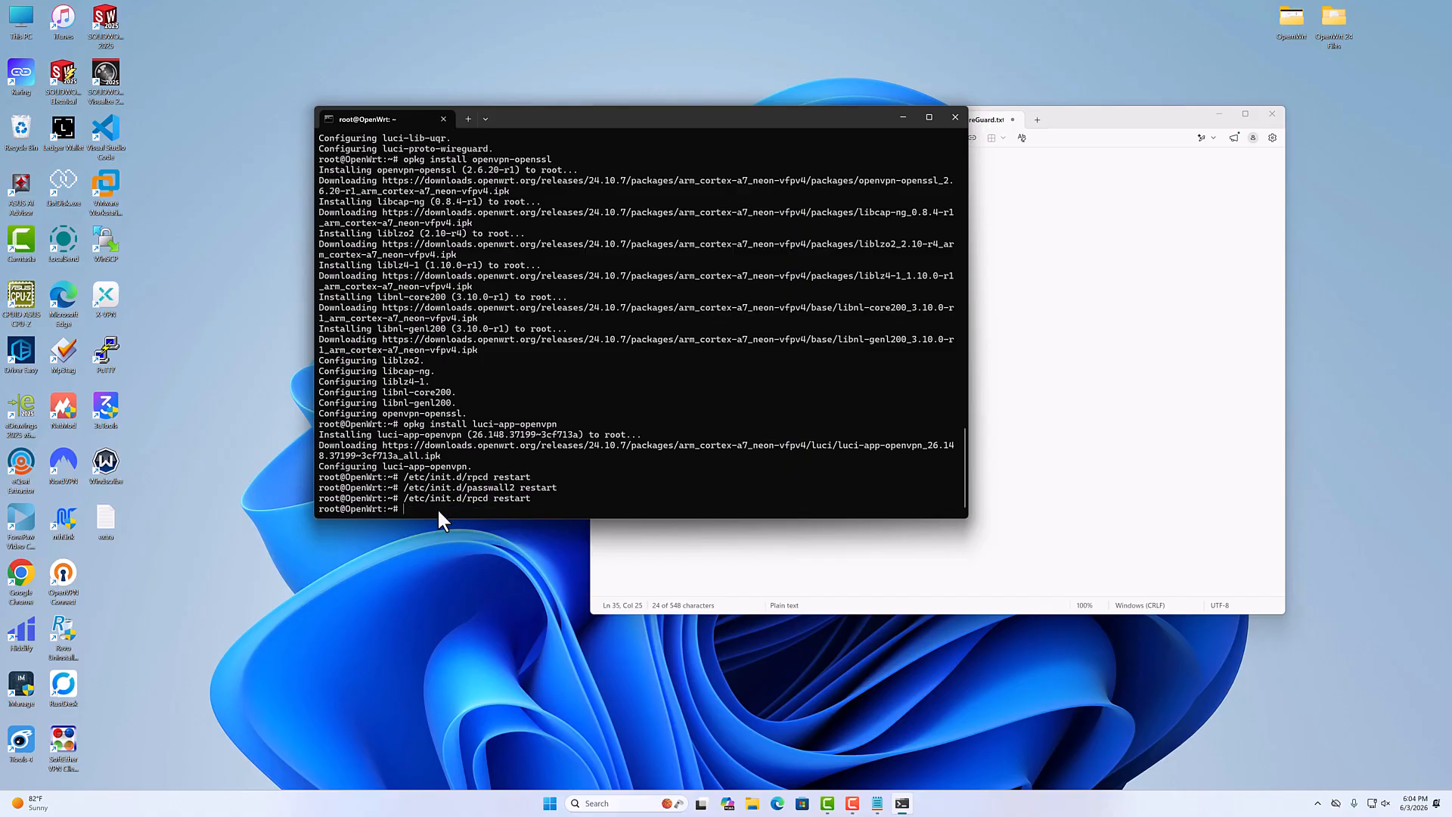
Step: Minimize the notes and restart the router with the reboot command in the SSH session
click(1086, 120)
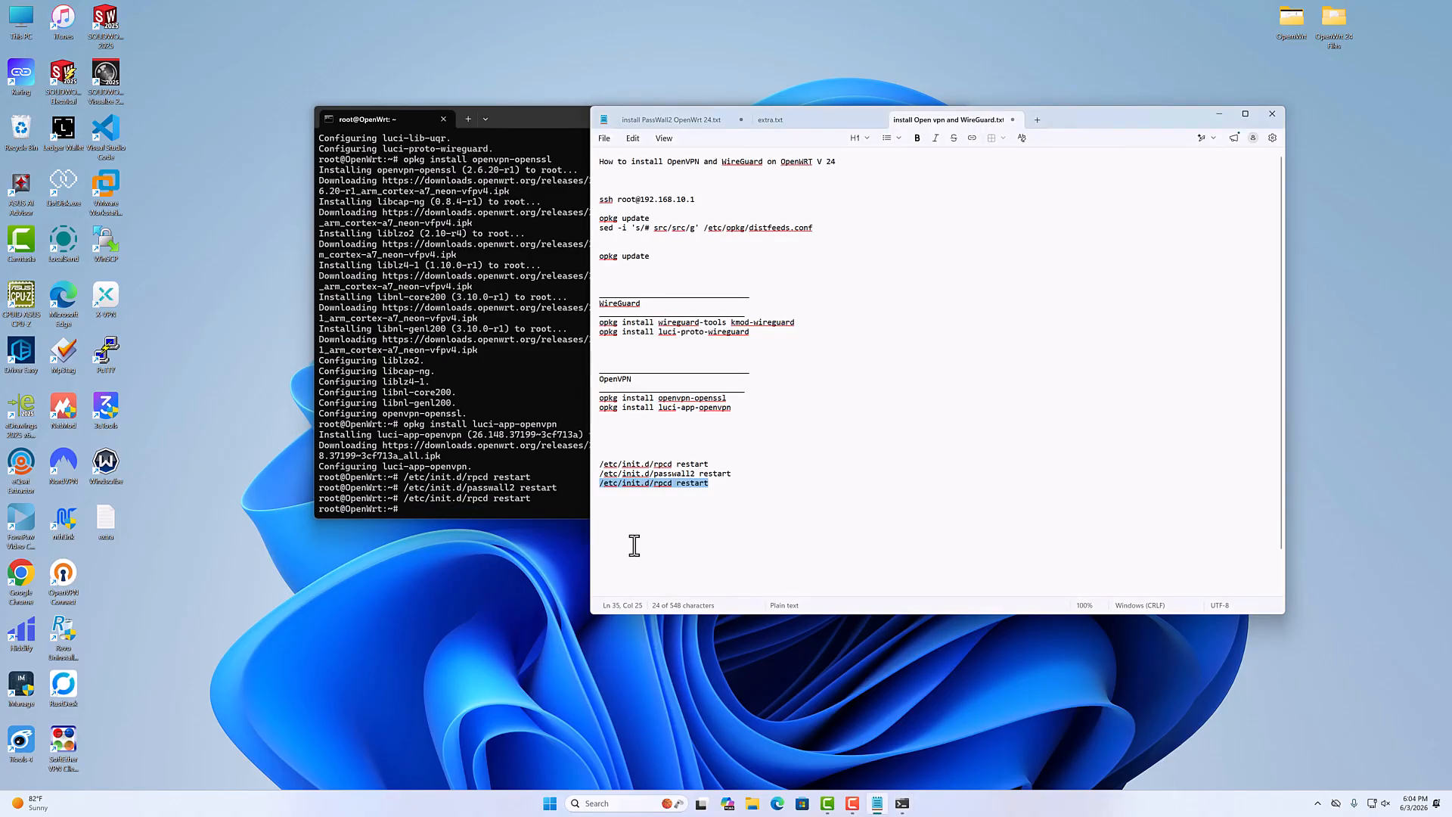
click(1217, 114)
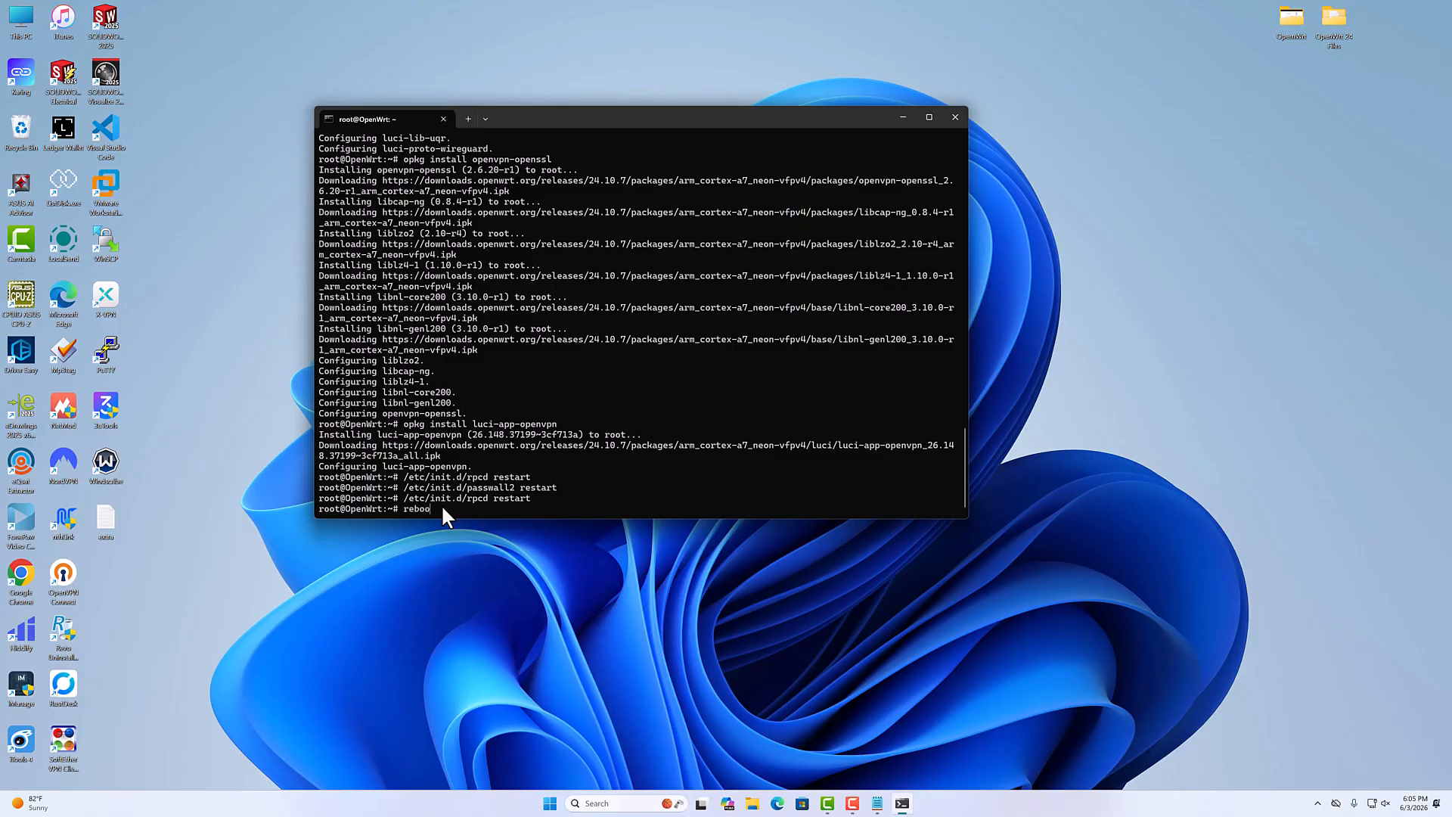
key(Return)
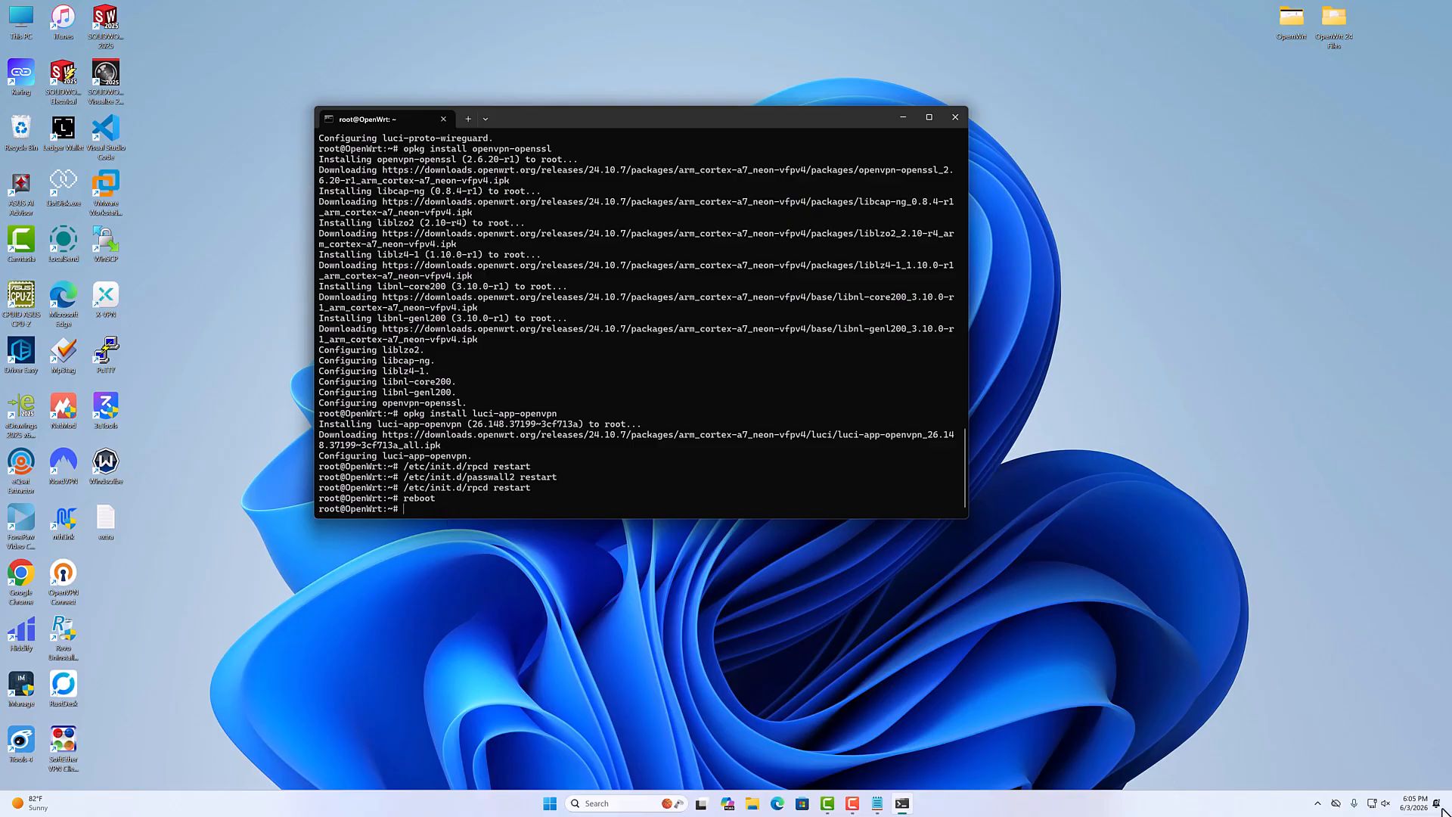
Step: Open 192.168.10.1 in the Edge browser and log in to LuCI as root with the saved password
mouse_move(1372, 803)
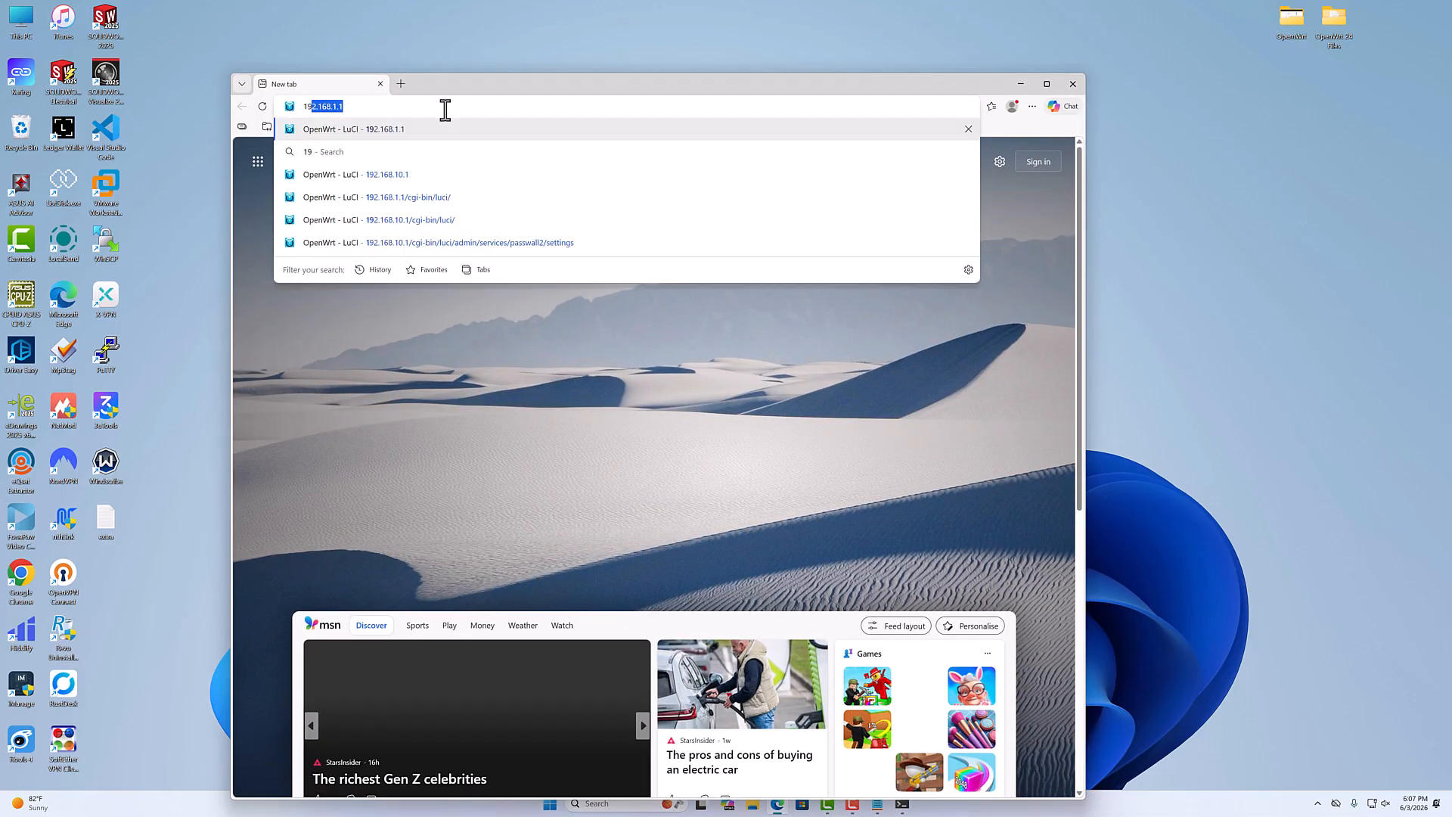
text(2.168.10.1)
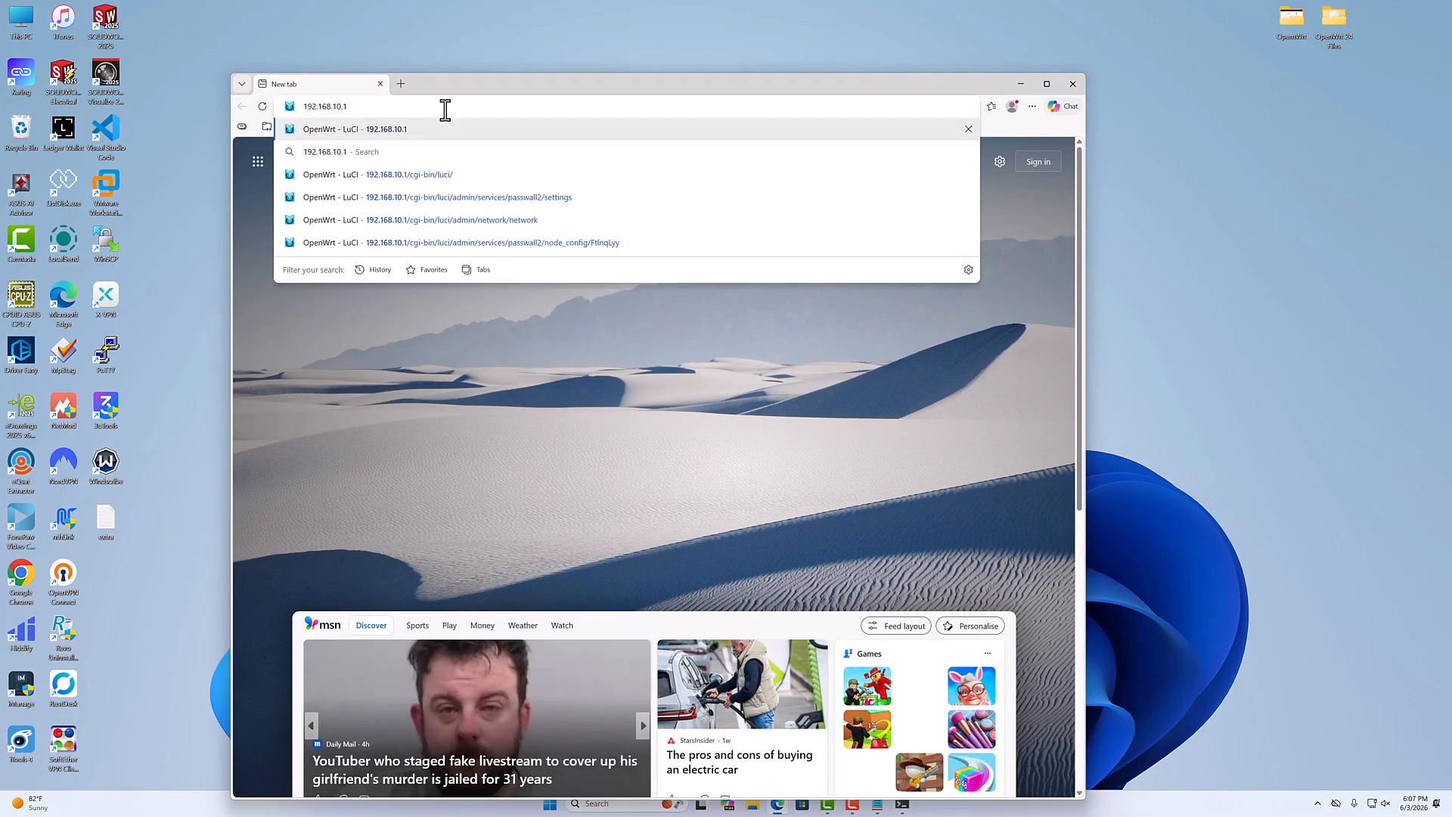
key(Return)
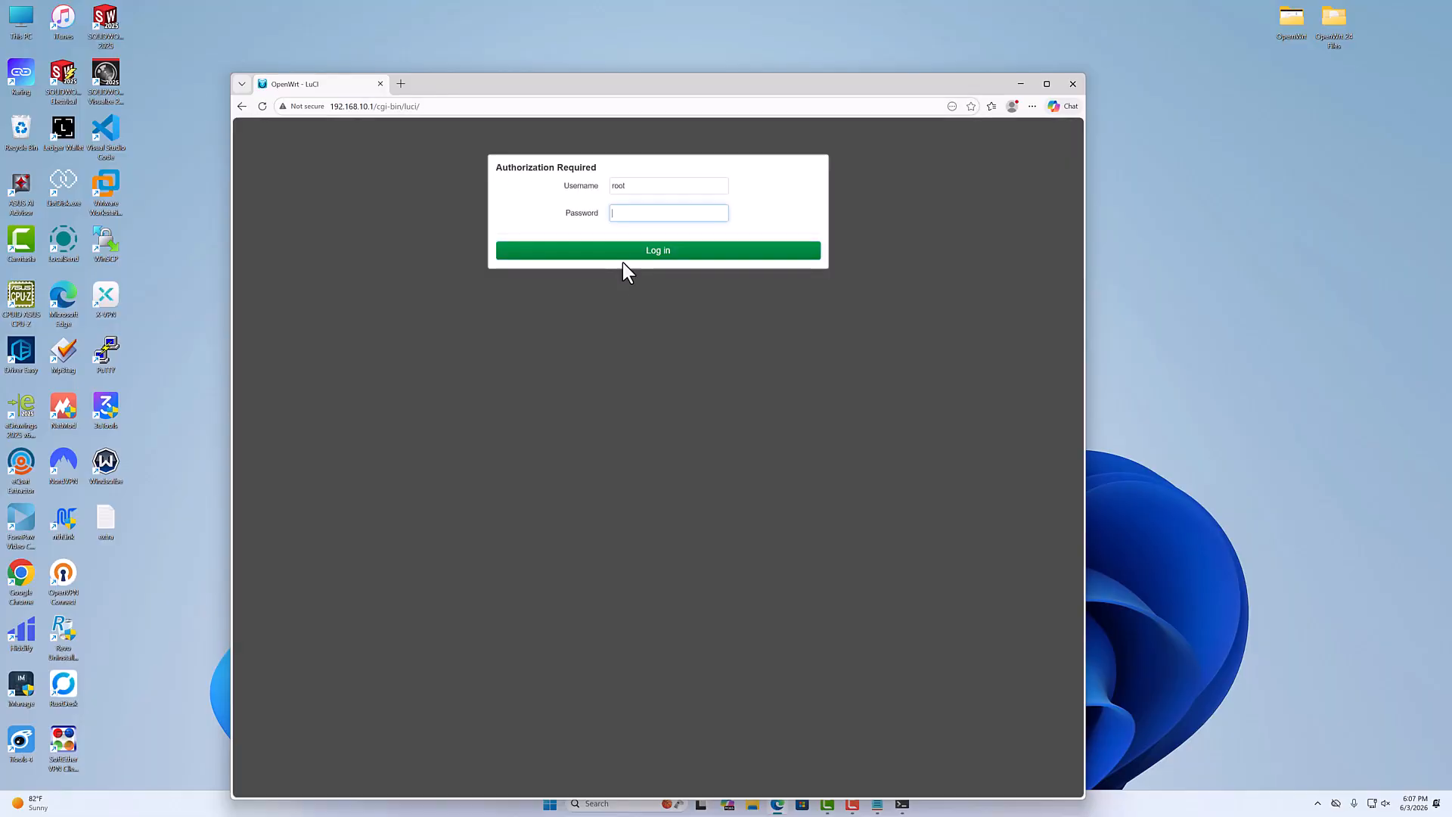
click(628, 214)
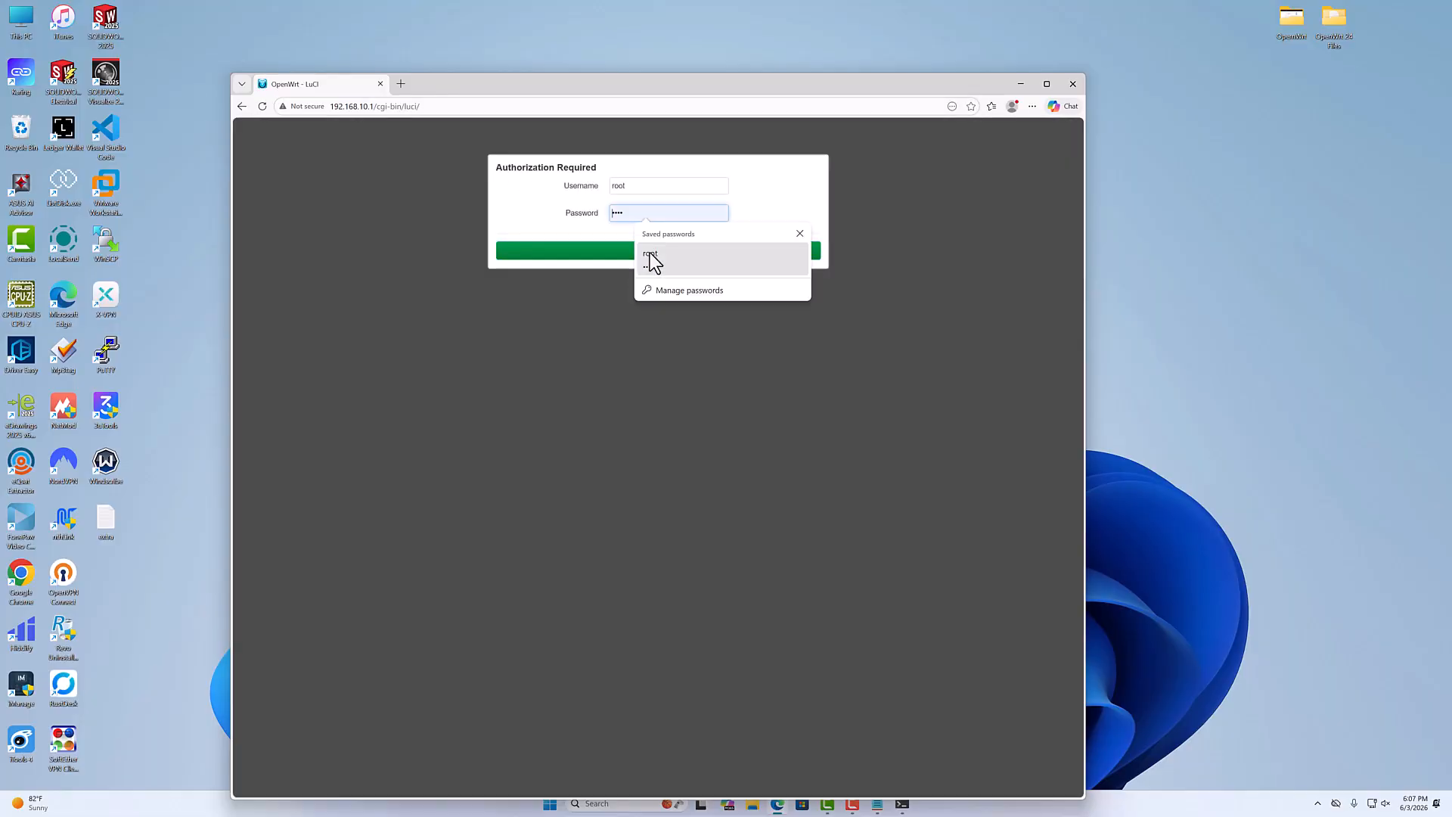
click(650, 255)
click(616, 254)
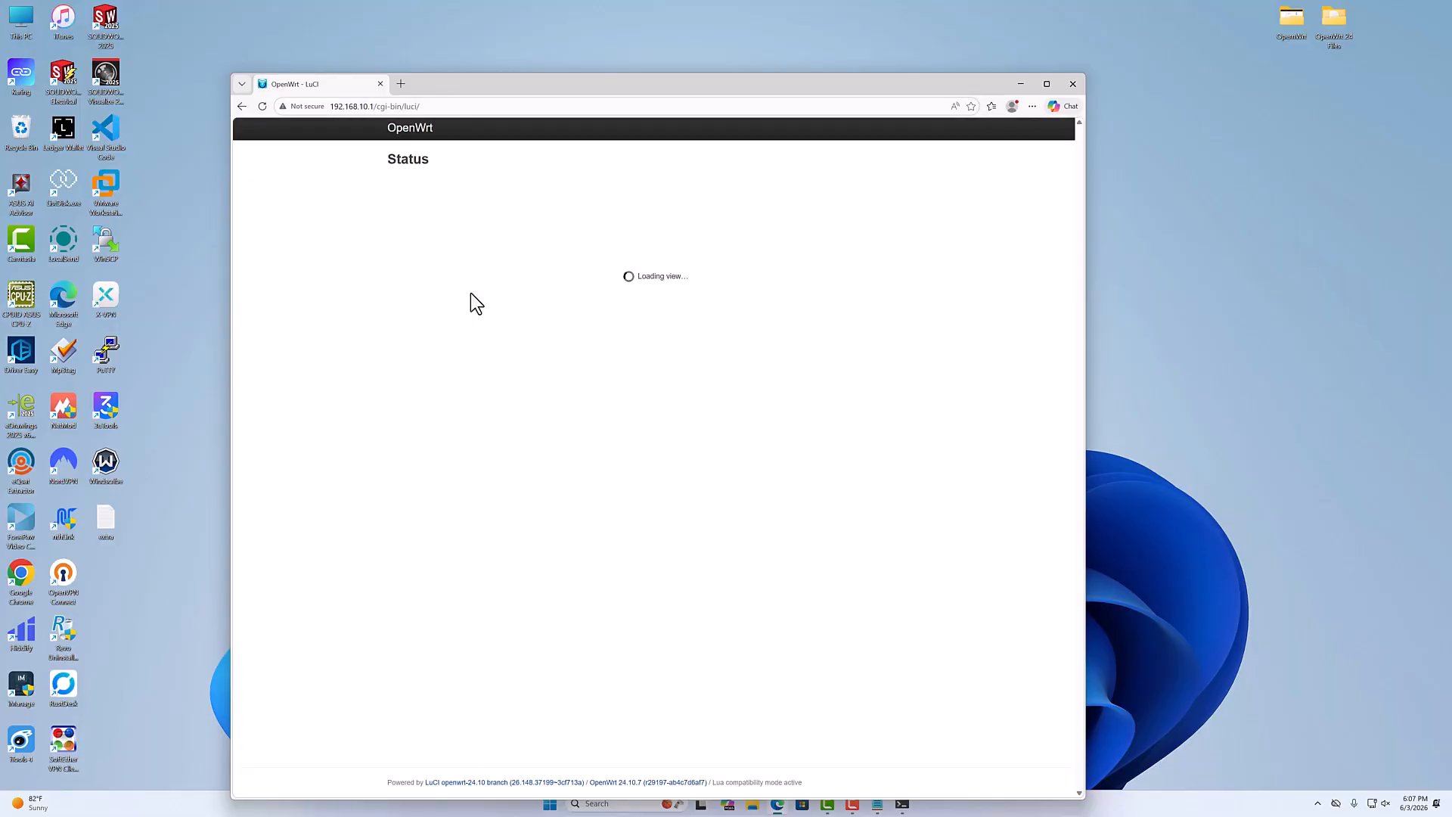
Step: Open LuCI's OpenVPN instances page and maximize the browser window
drag(637, 79, 630, 34)
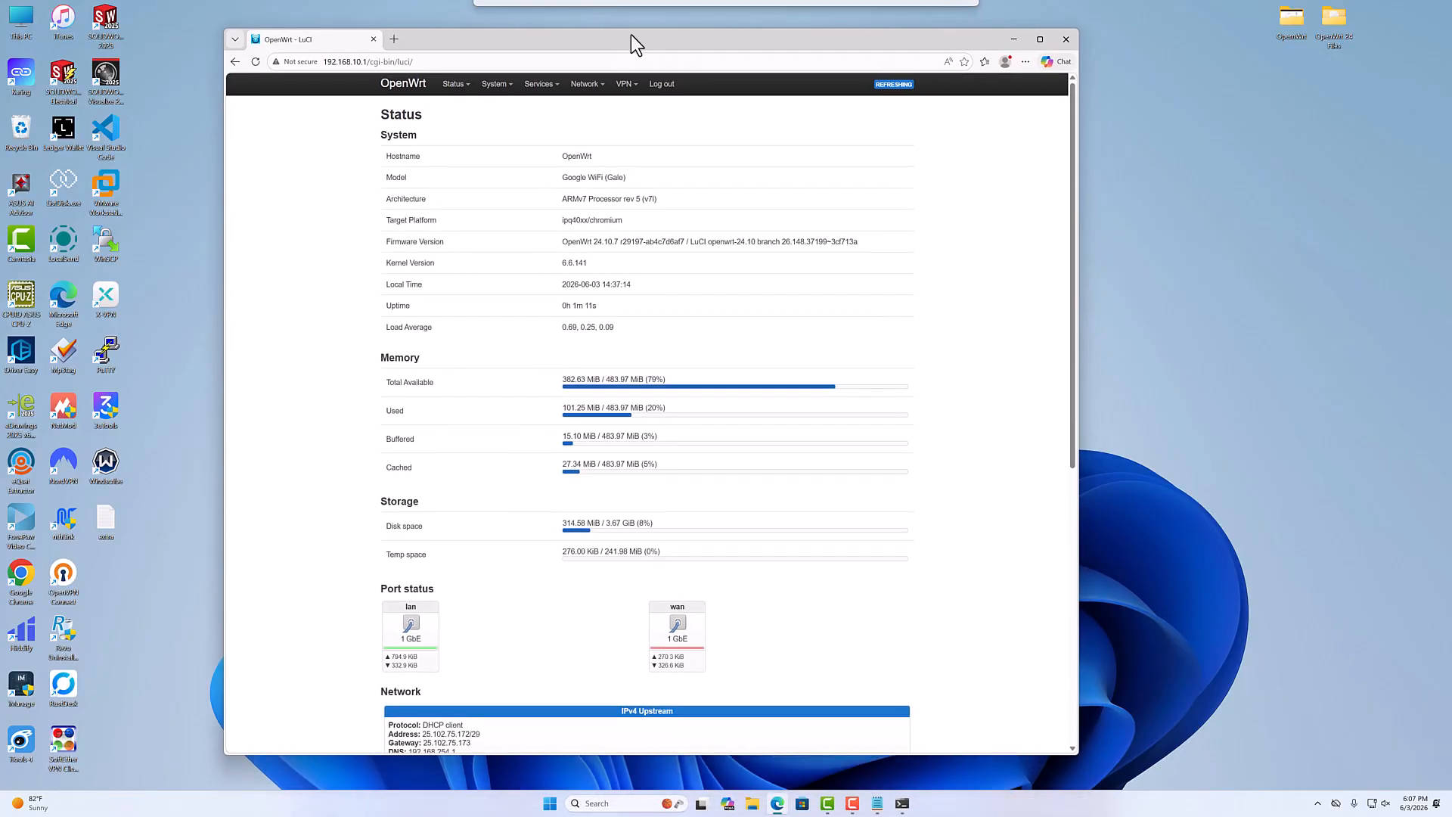
mouse_move(624, 89)
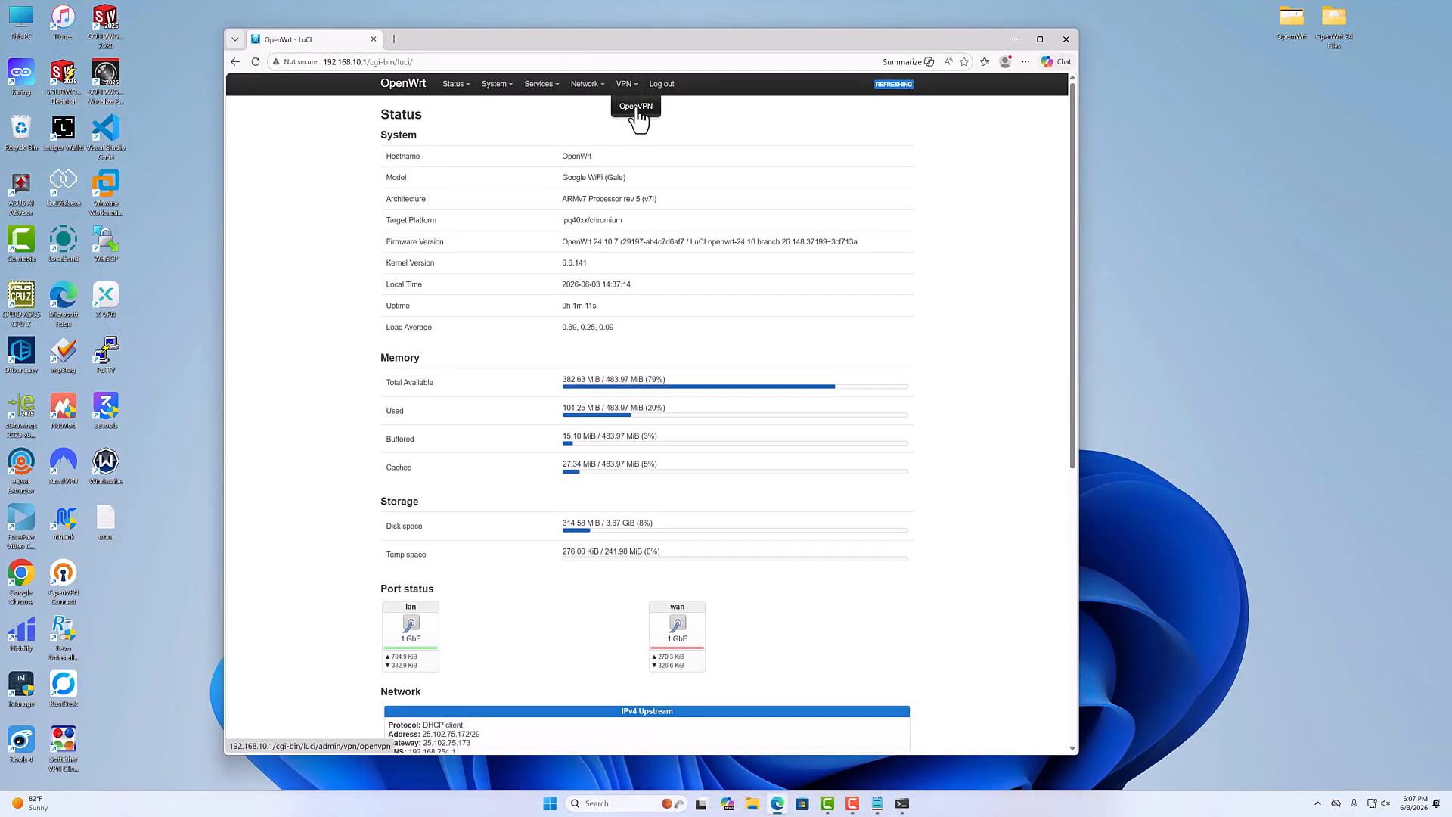
click(635, 108)
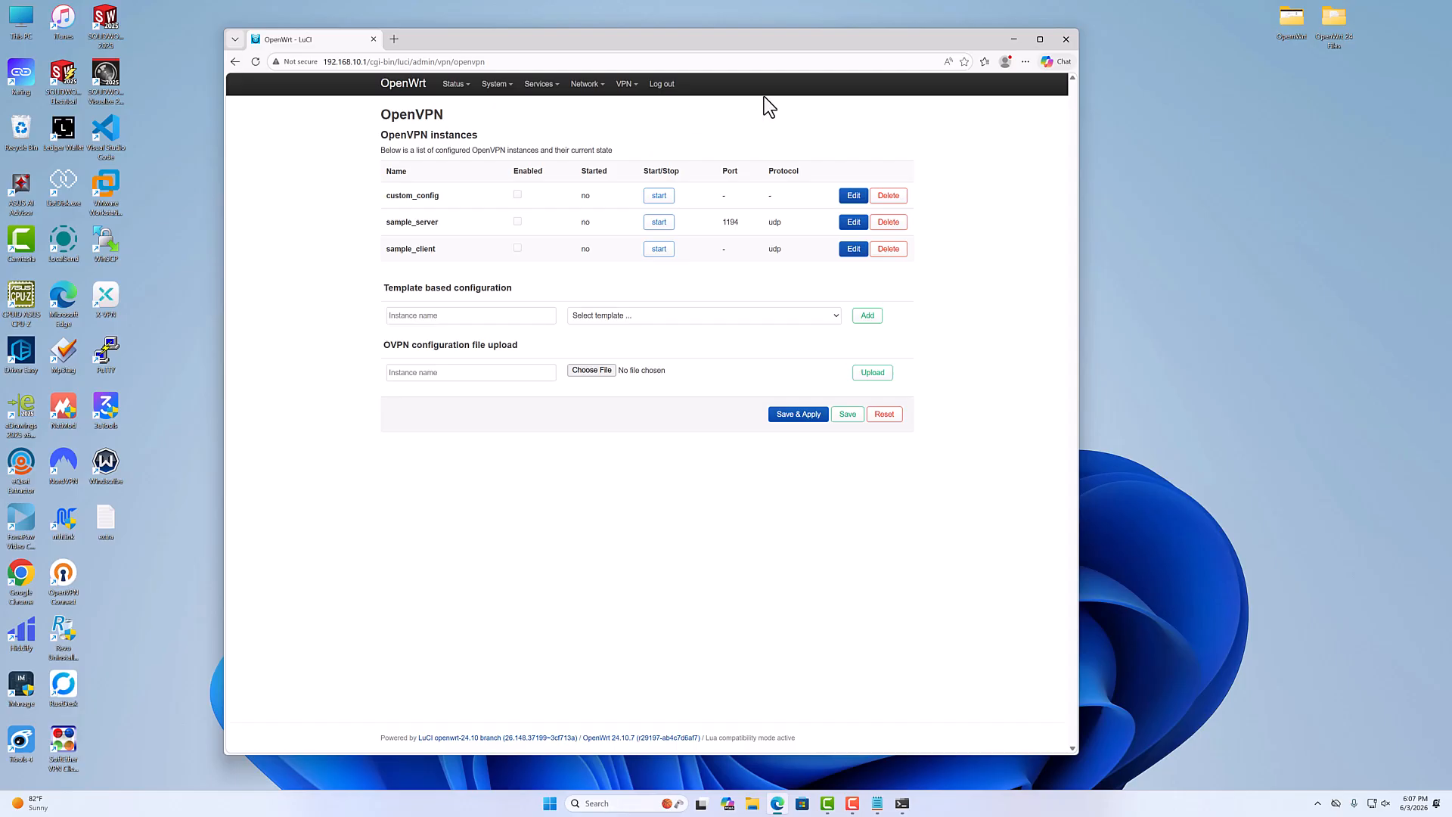
click(1032, 43)
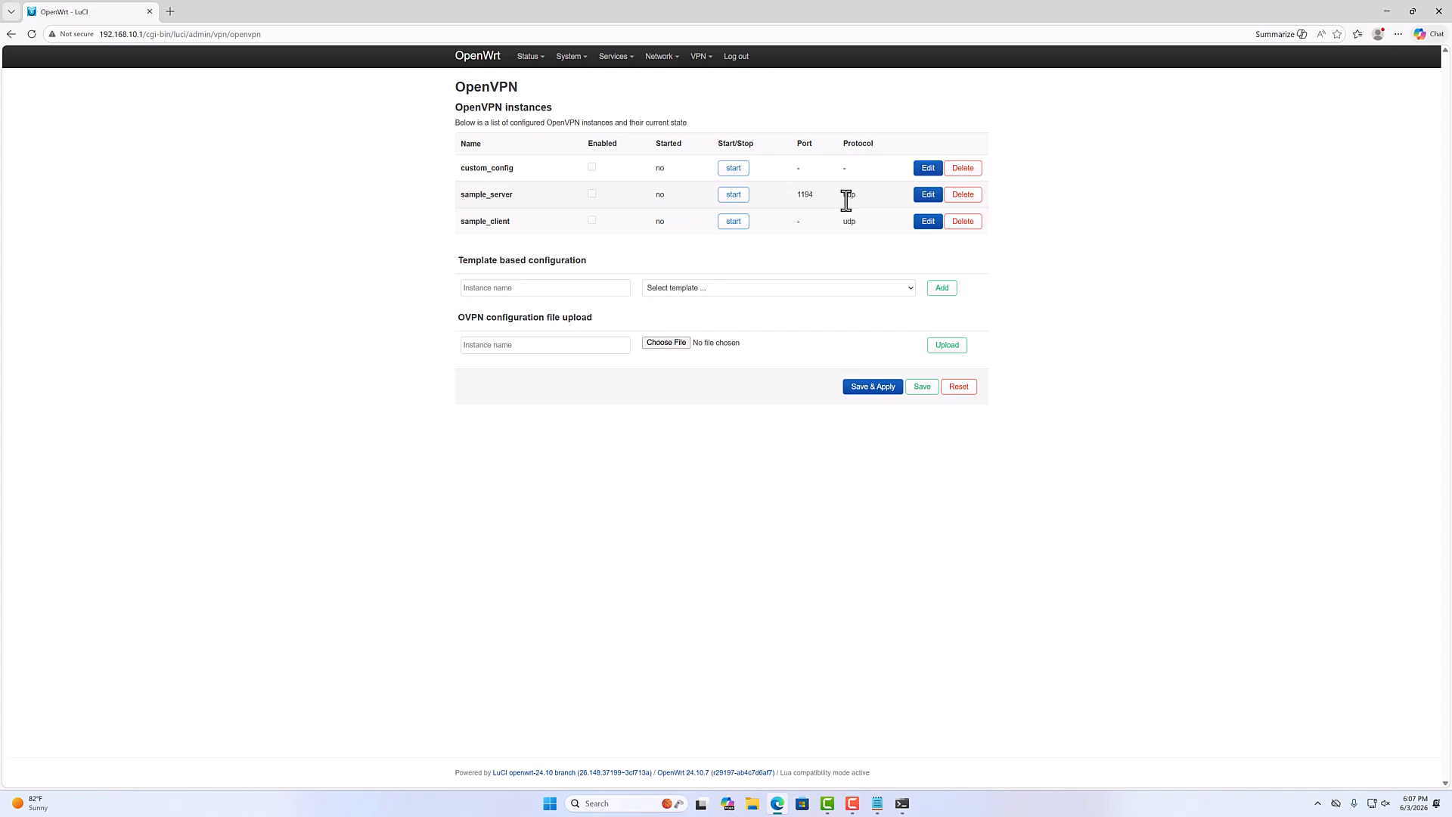
click(668, 342)
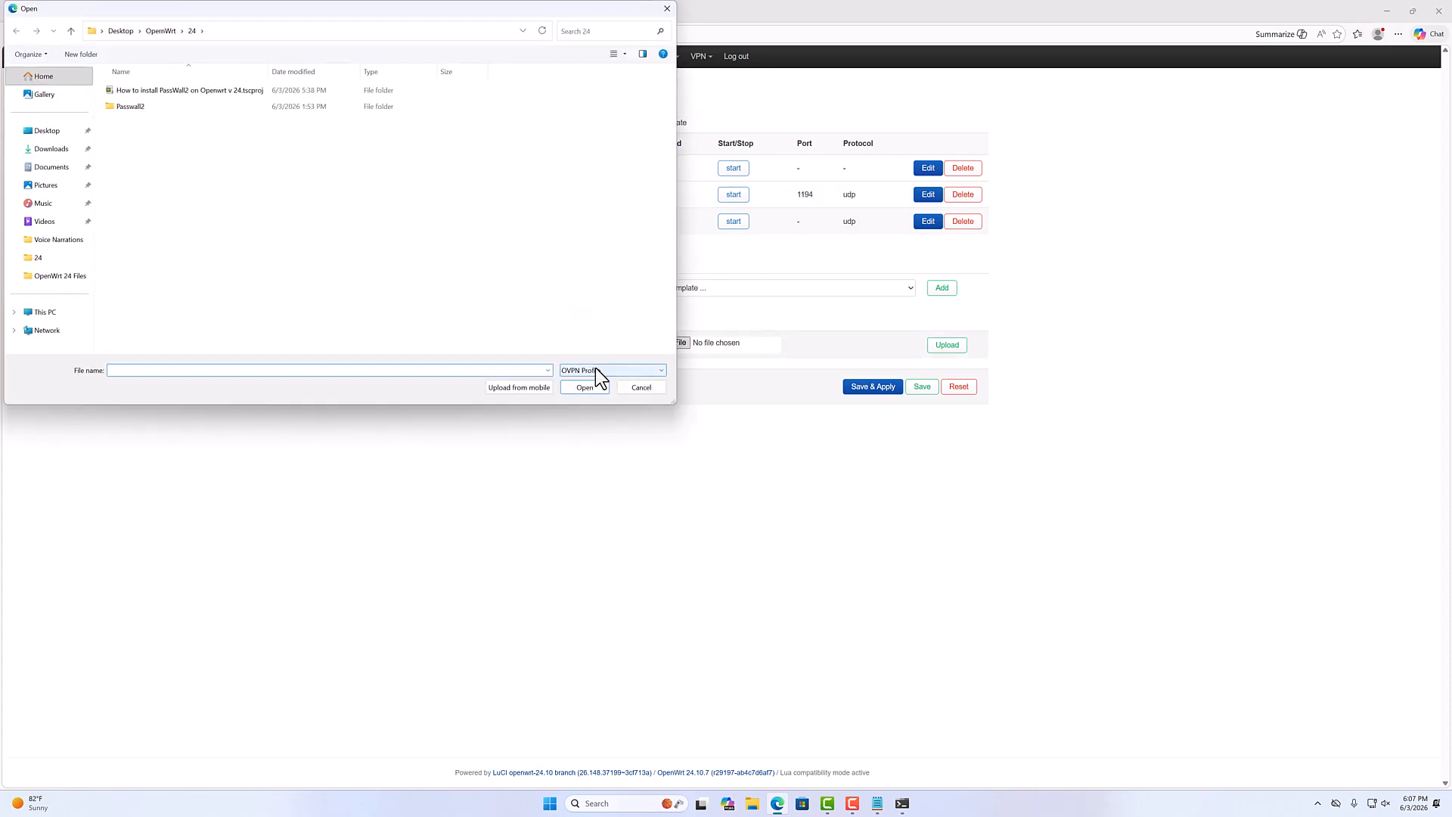
click(641, 387)
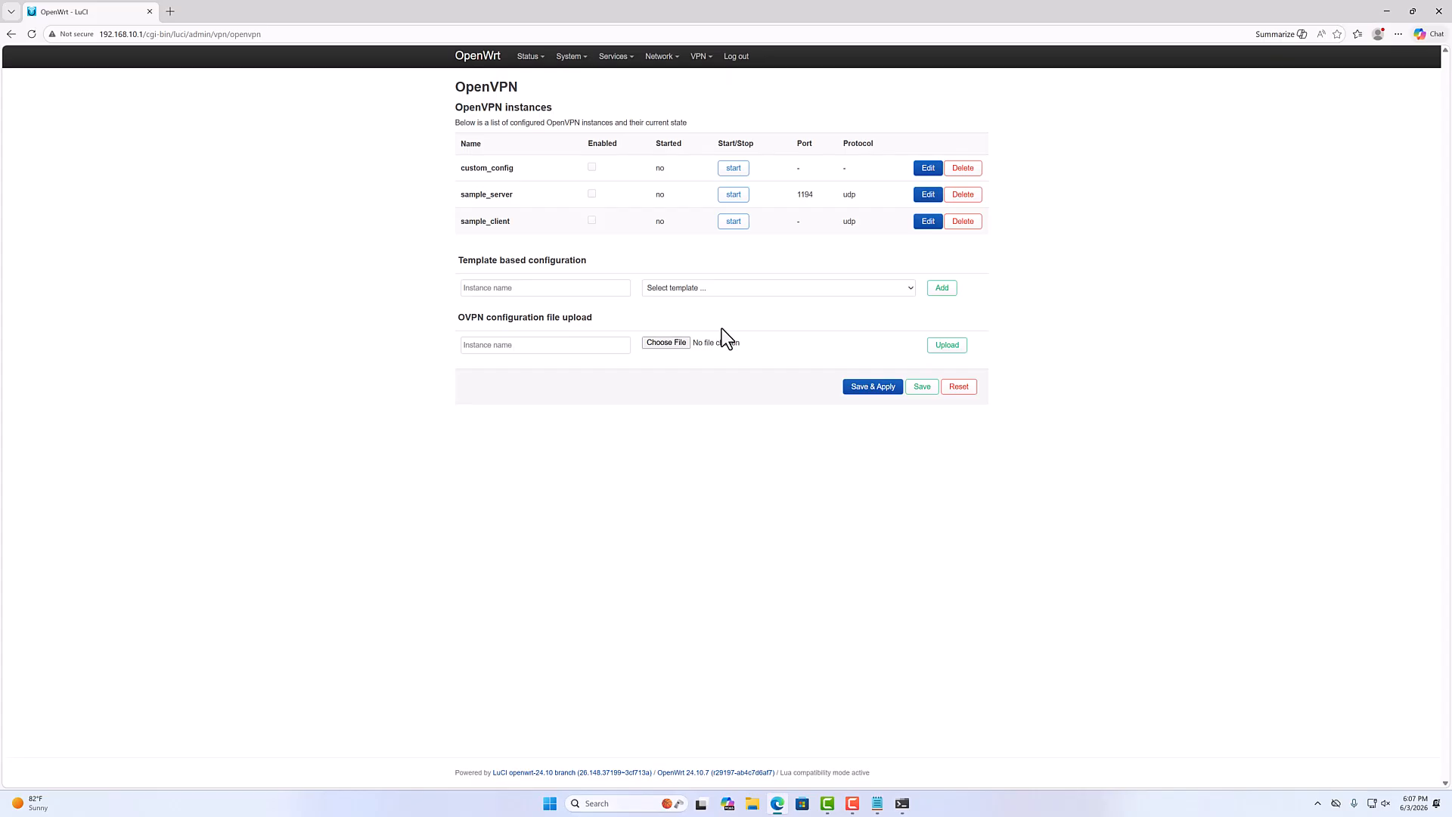
click(852, 803)
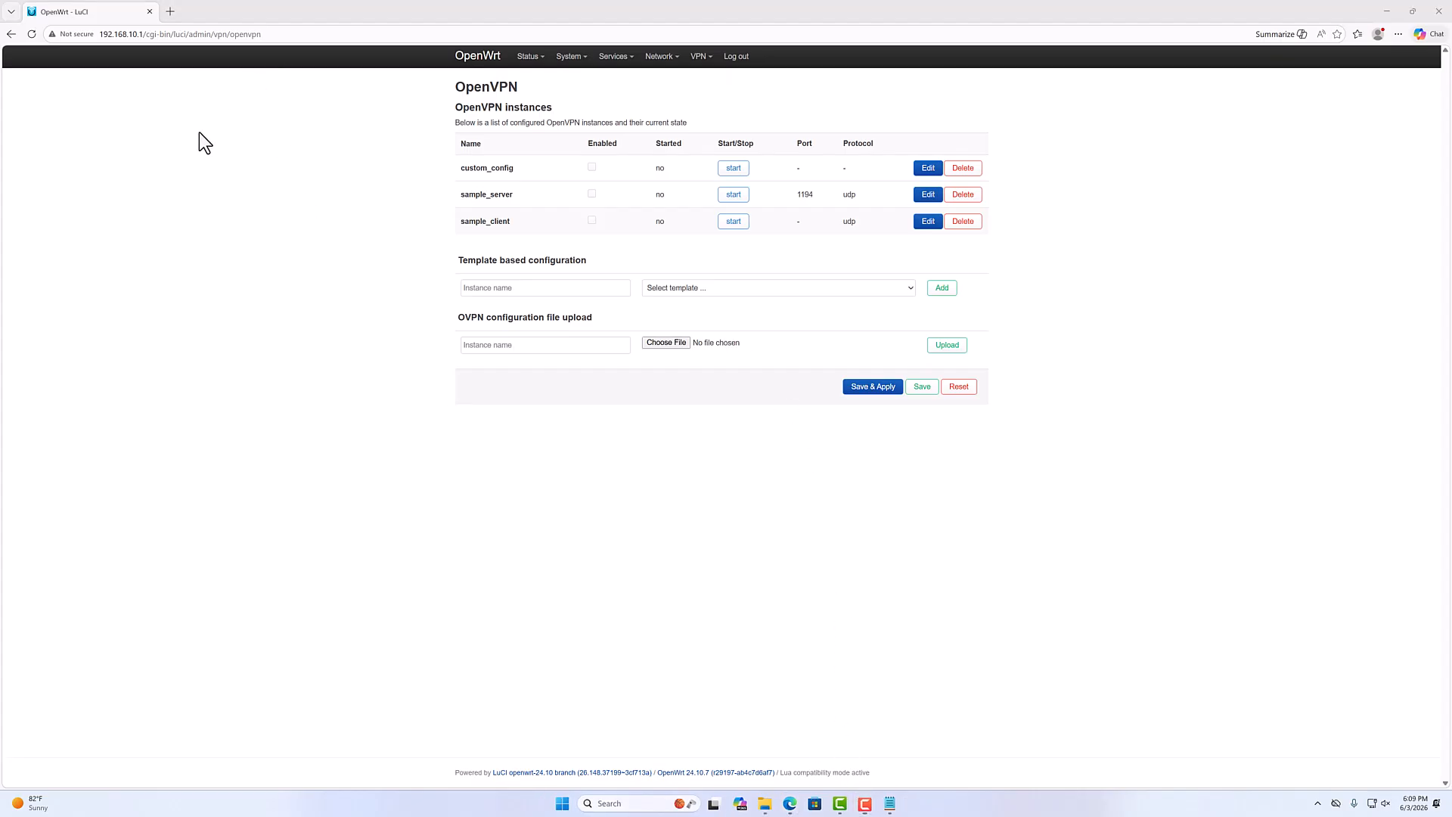
Step: Minimize the browser and check the file type of the FR-ovpn-udp desktop file in its properties
click(1386, 12)
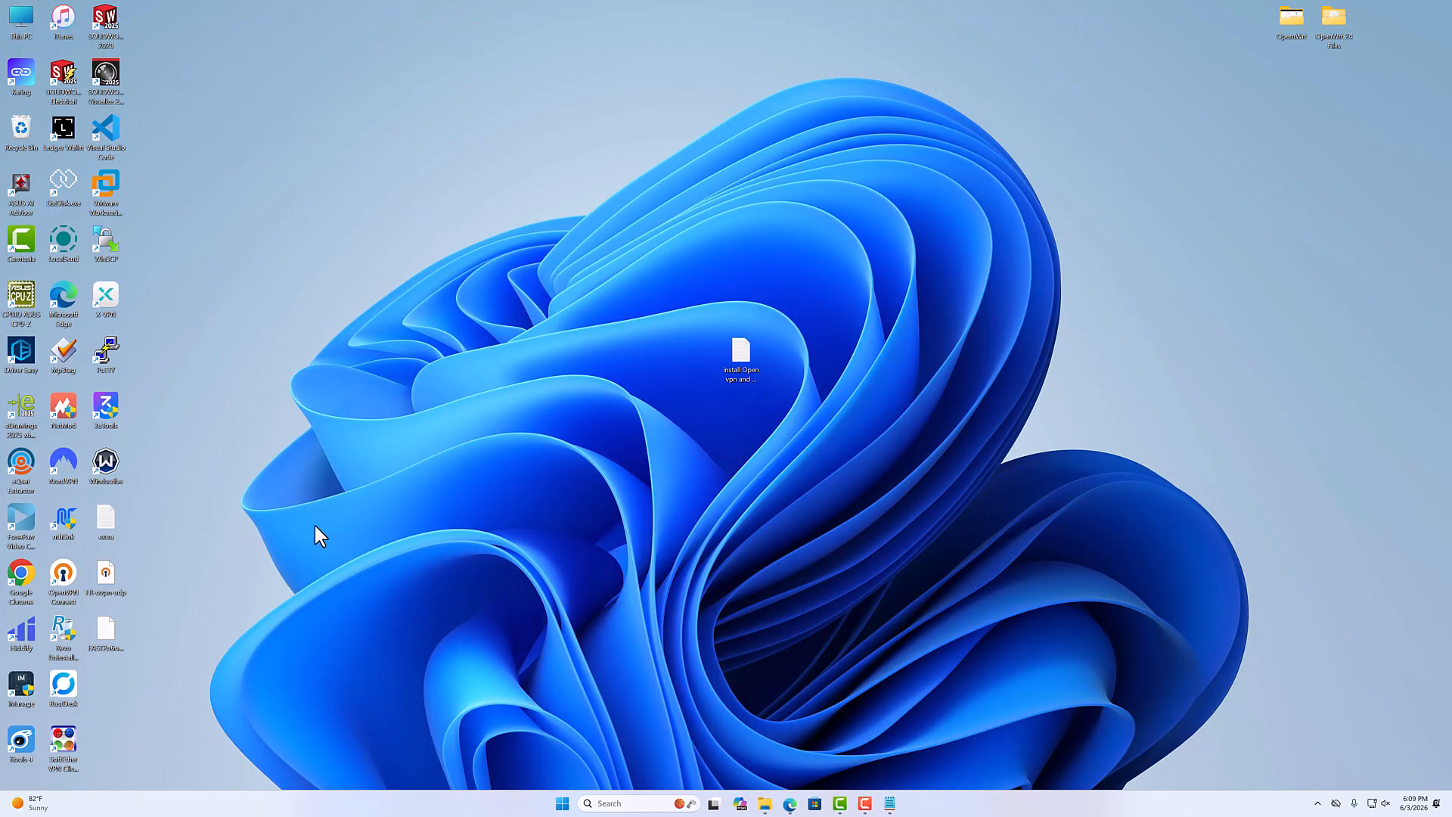
right_click(115, 574)
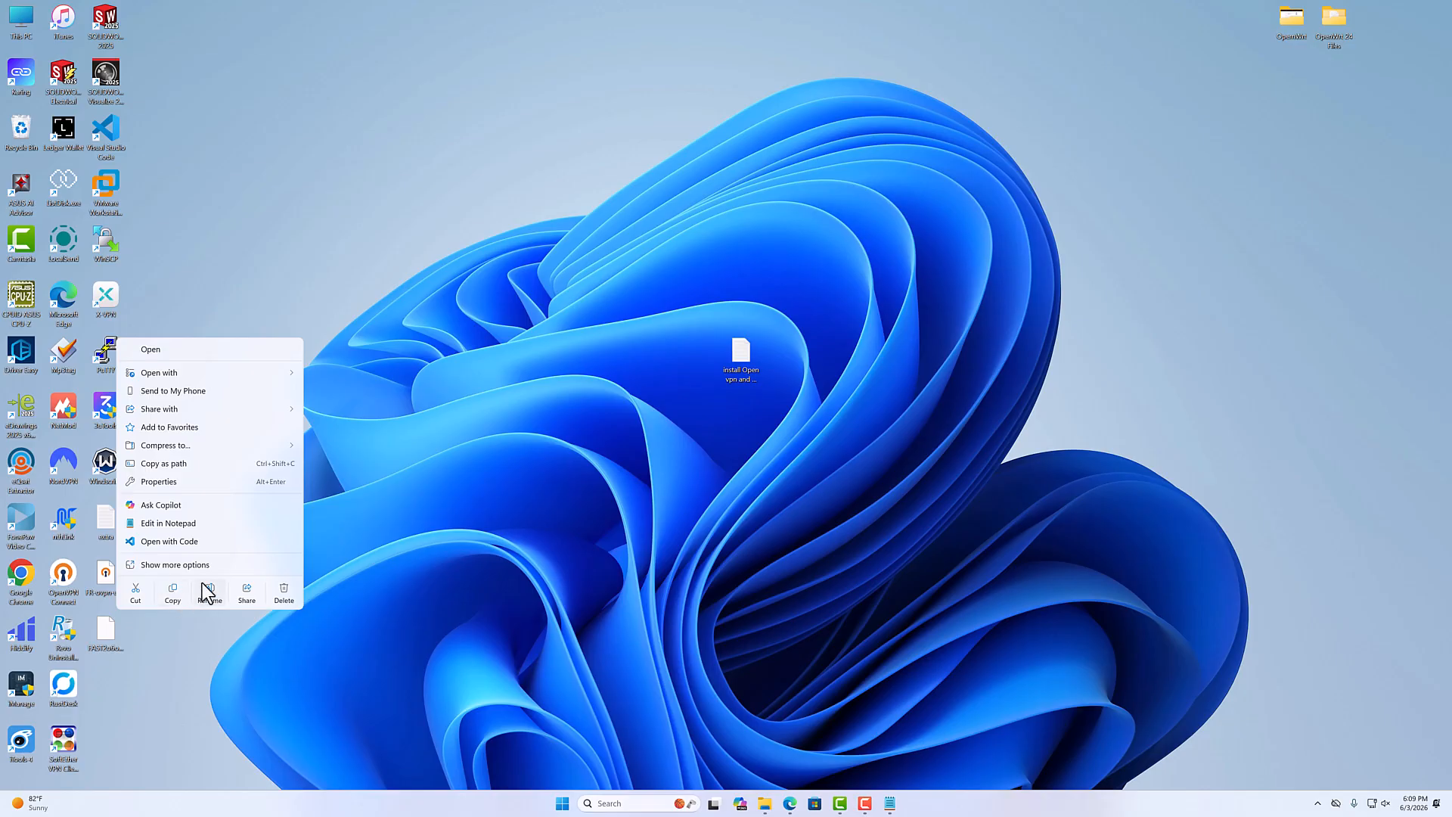
click(188, 565)
click(180, 569)
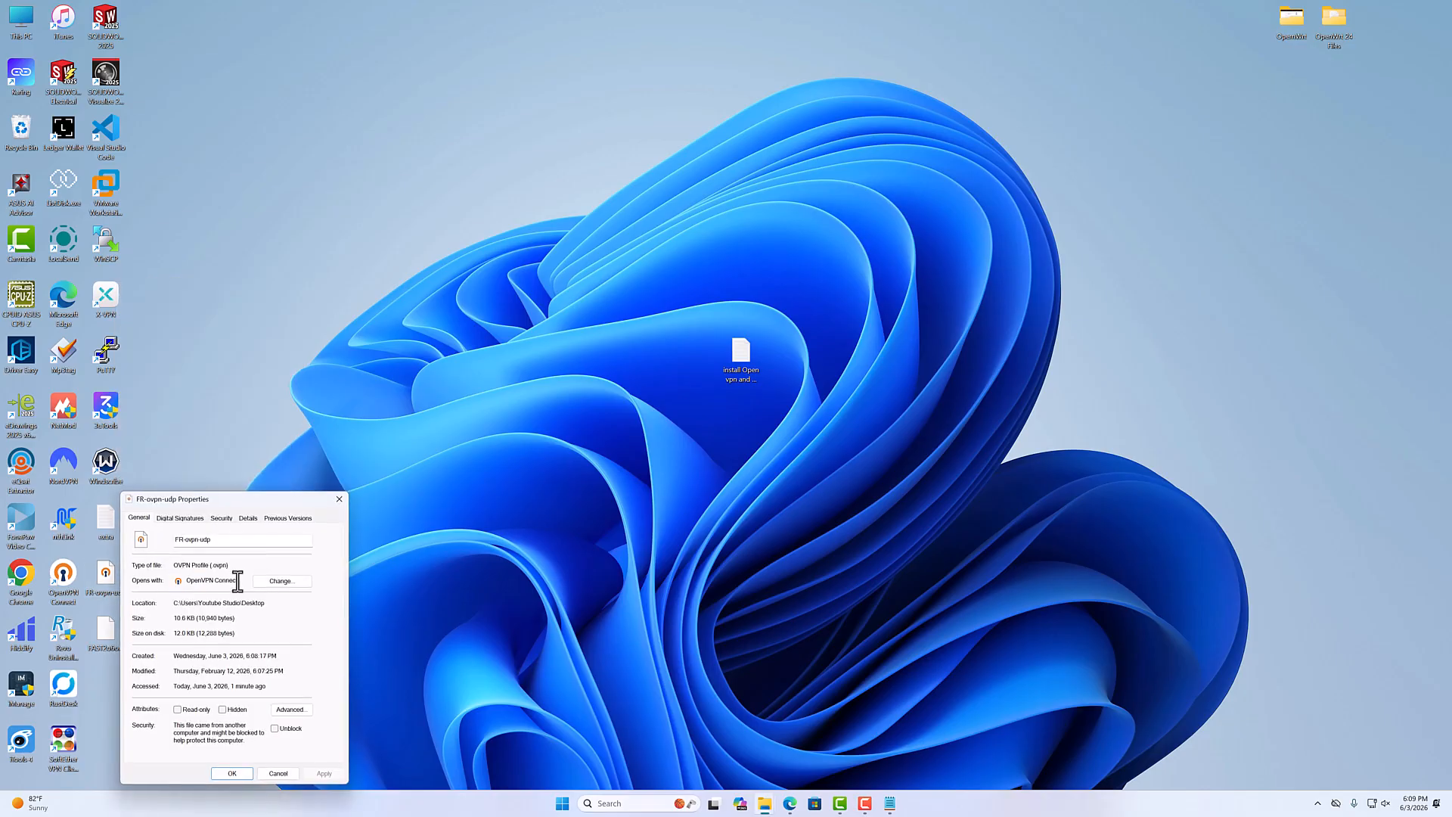
double_click(218, 565)
click(335, 499)
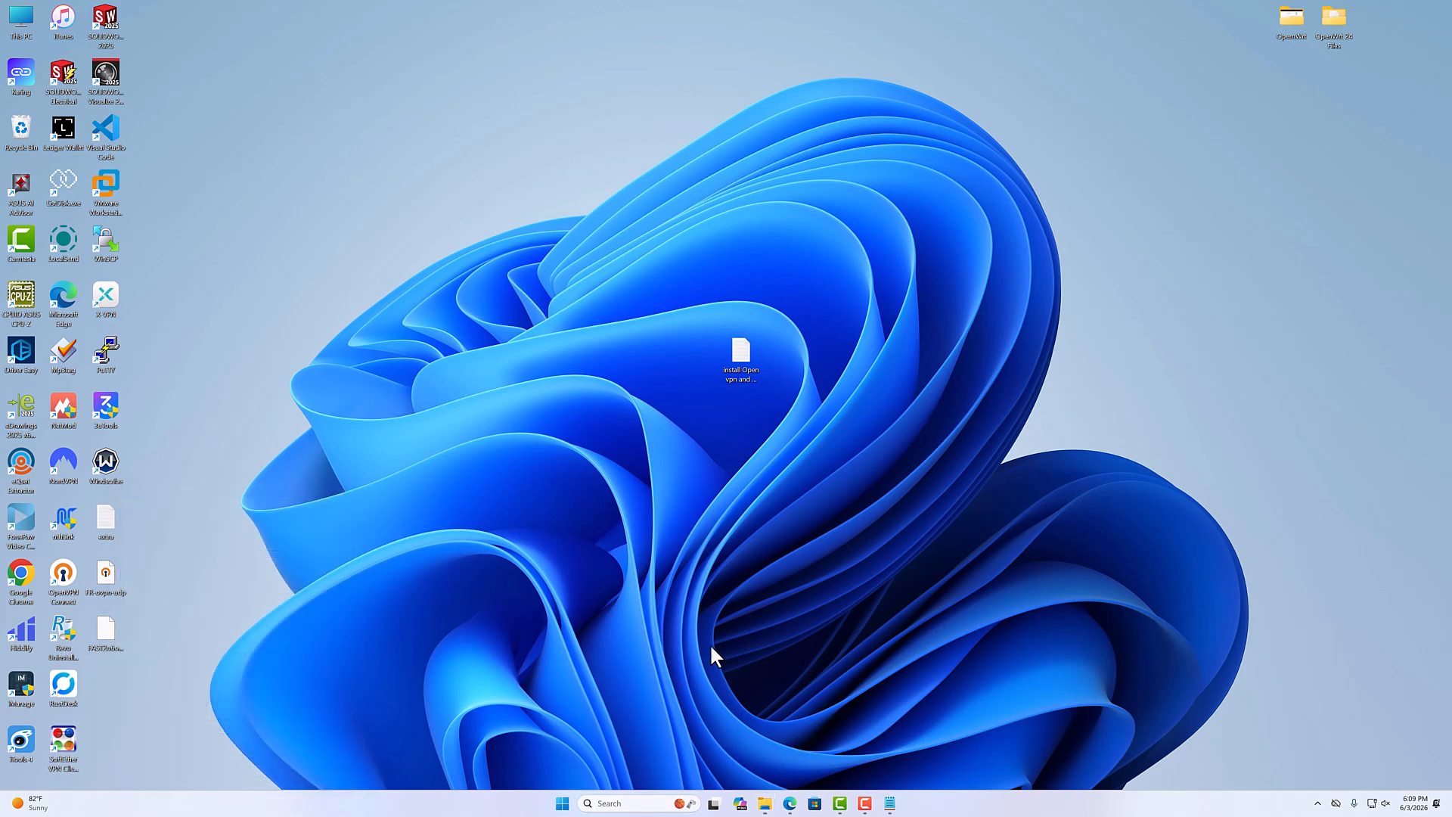
Step: Switch to the Edge browser and upload FR-ovpn-udp.ovpn from the desktop as an OpenVPN instance named Franceconfig
click(789, 803)
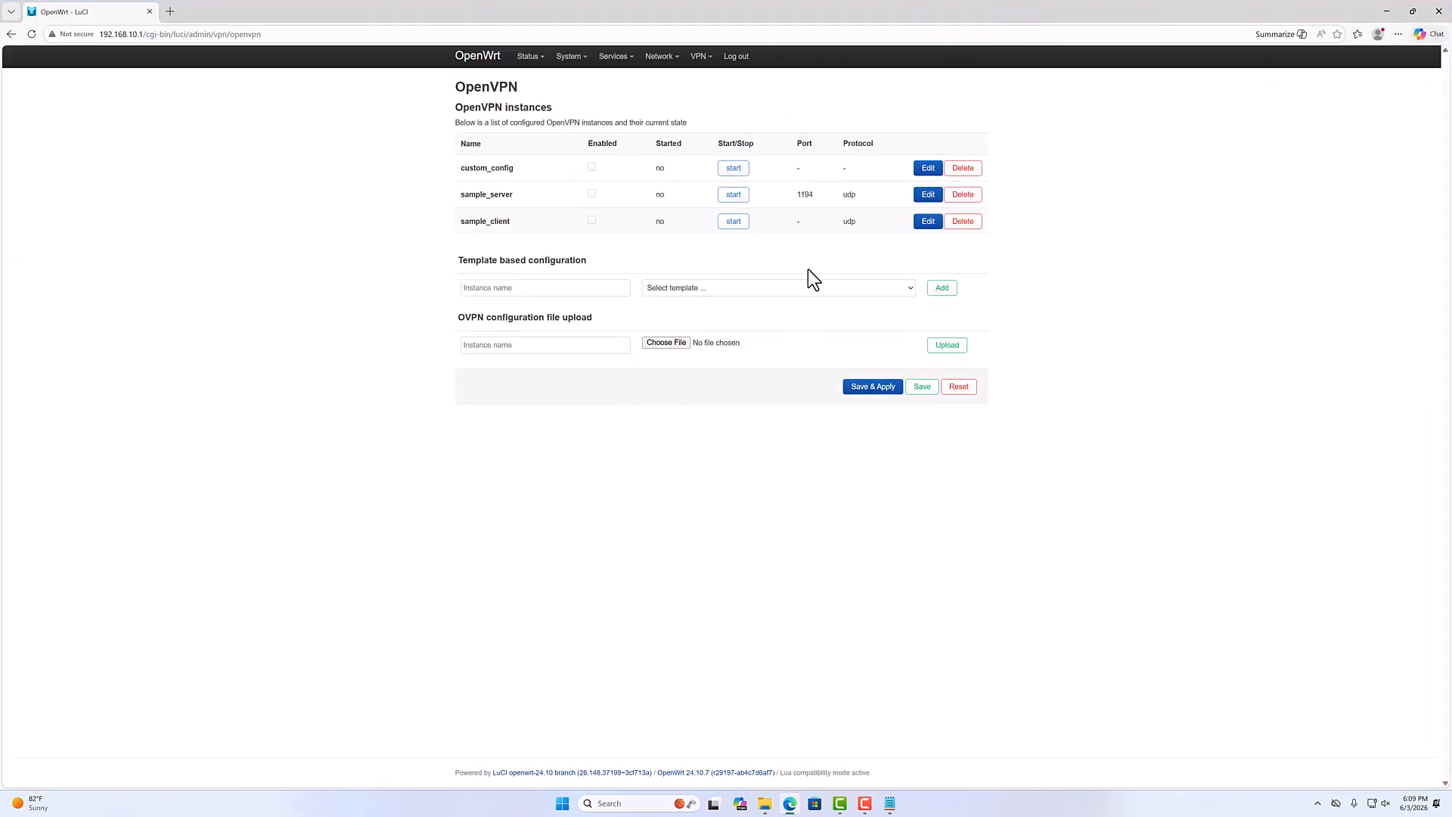
click(675, 349)
click(47, 133)
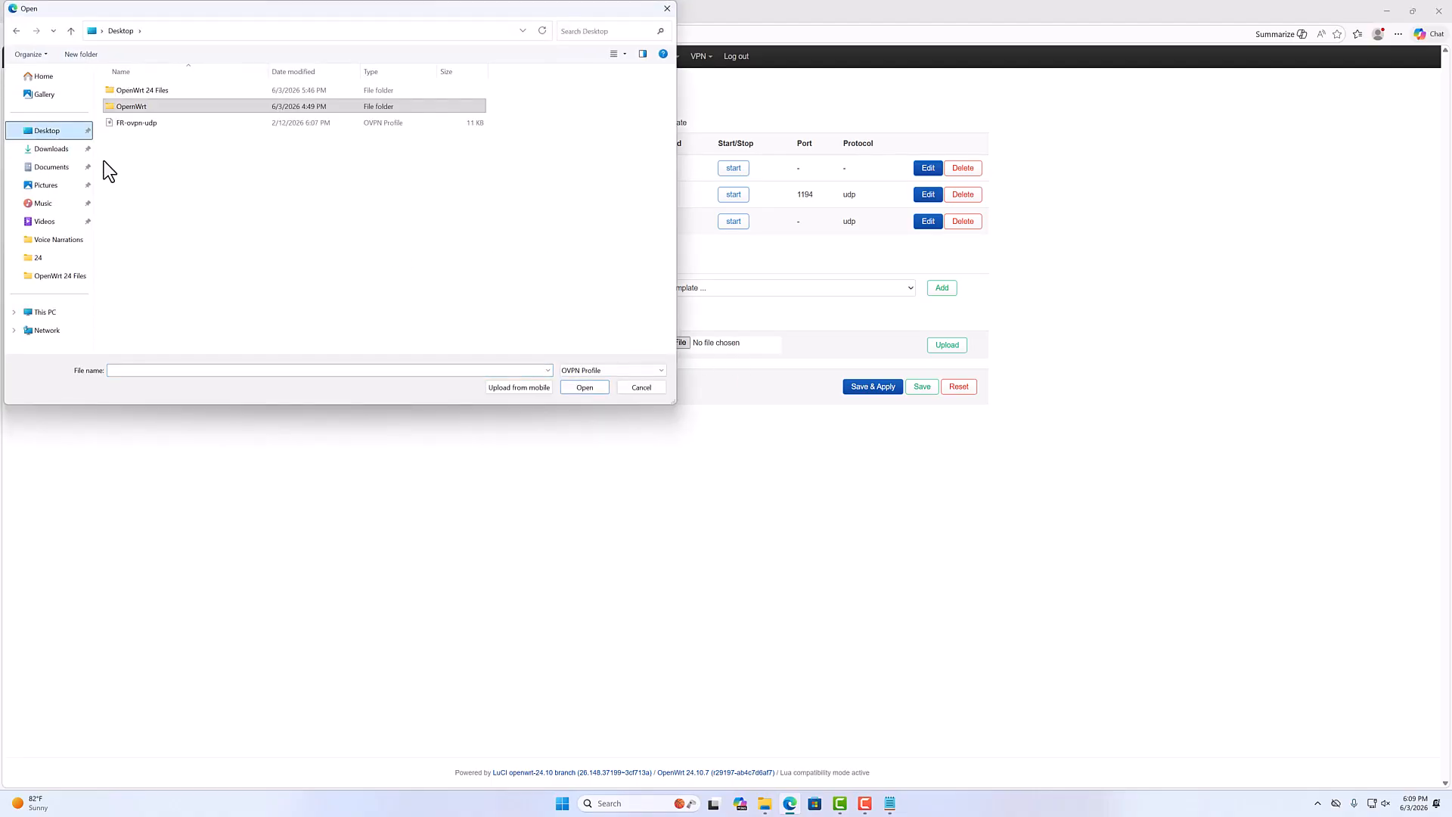
double_click(146, 123)
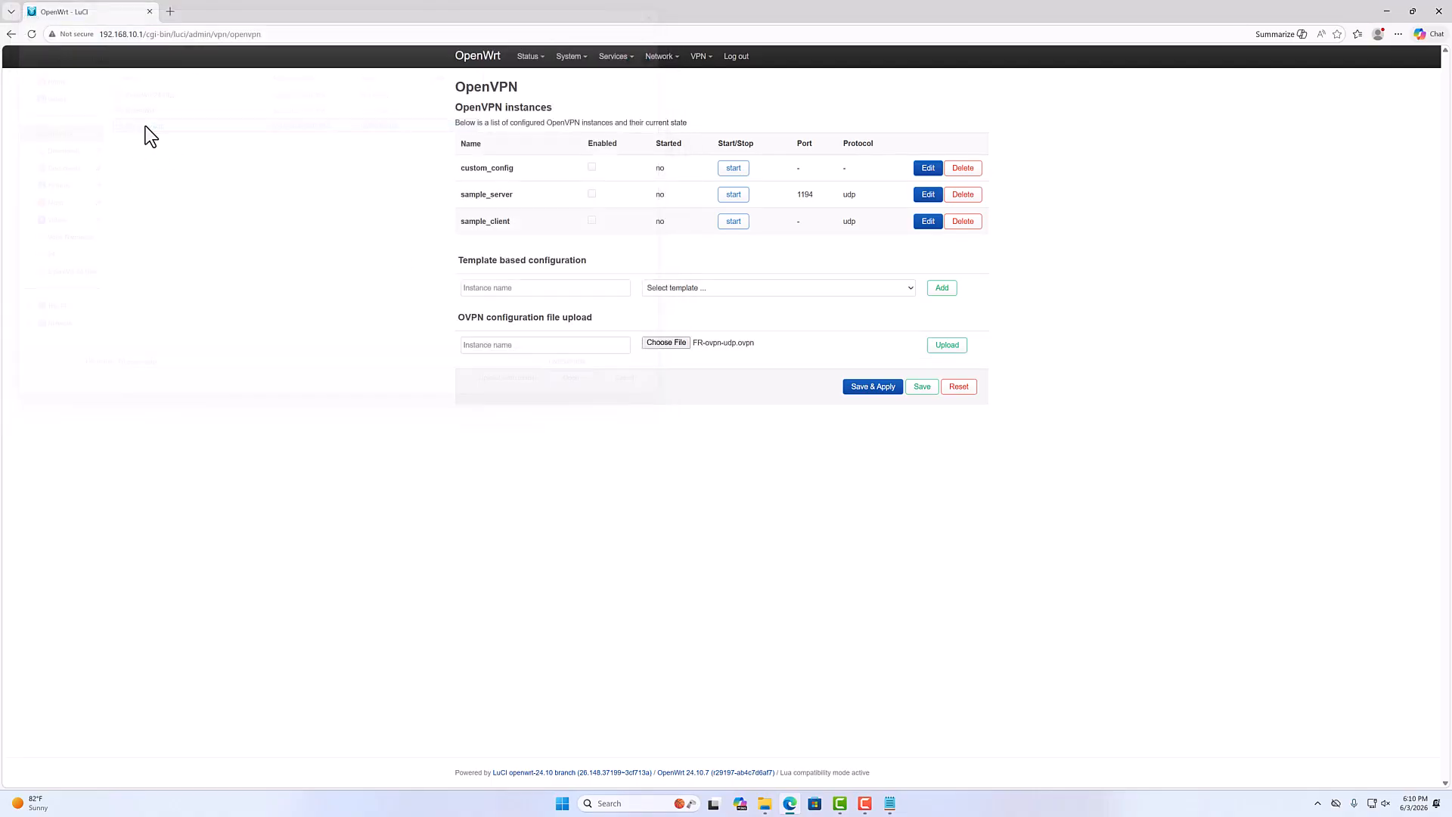
click(947, 346)
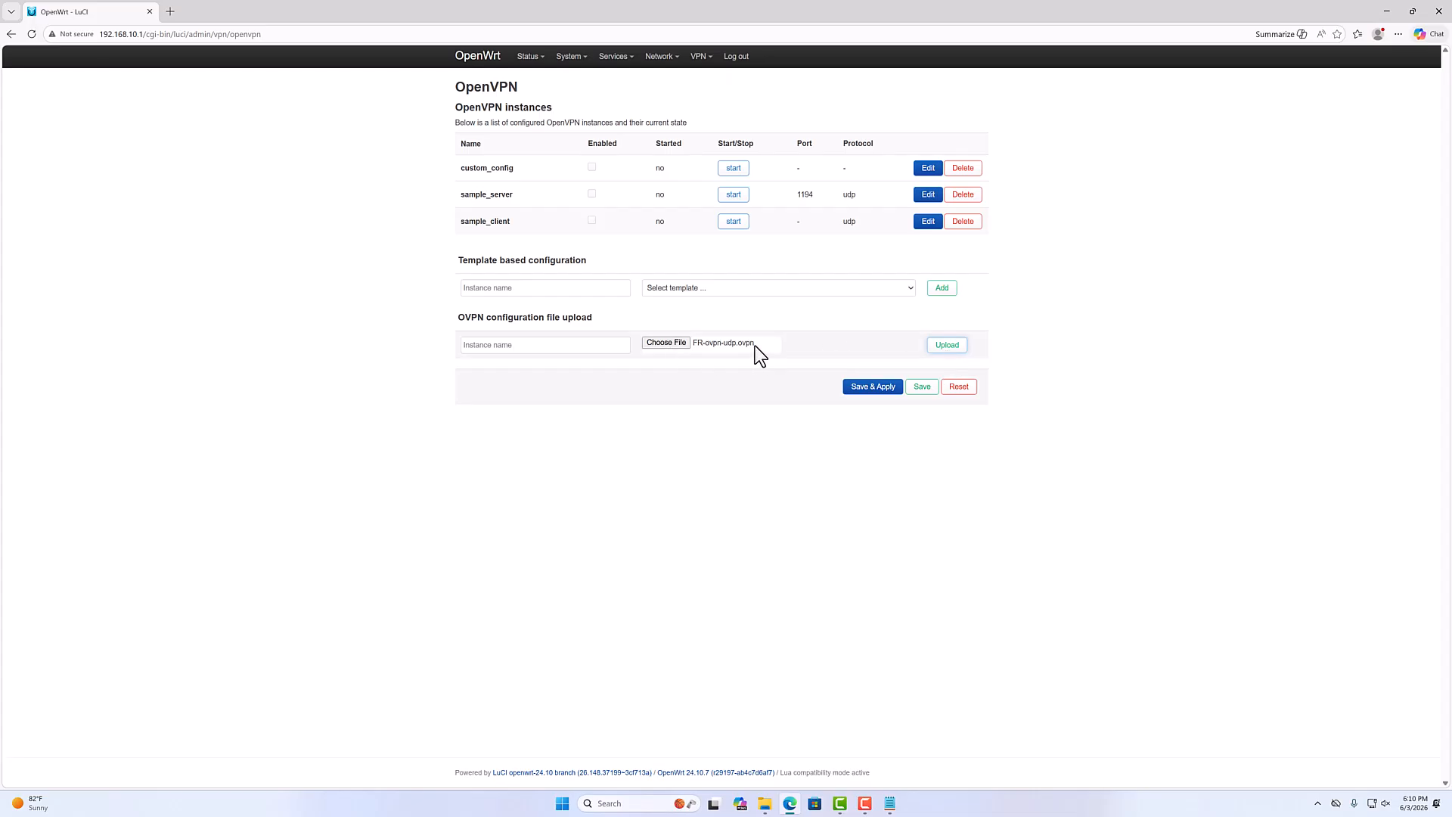
click(942, 349)
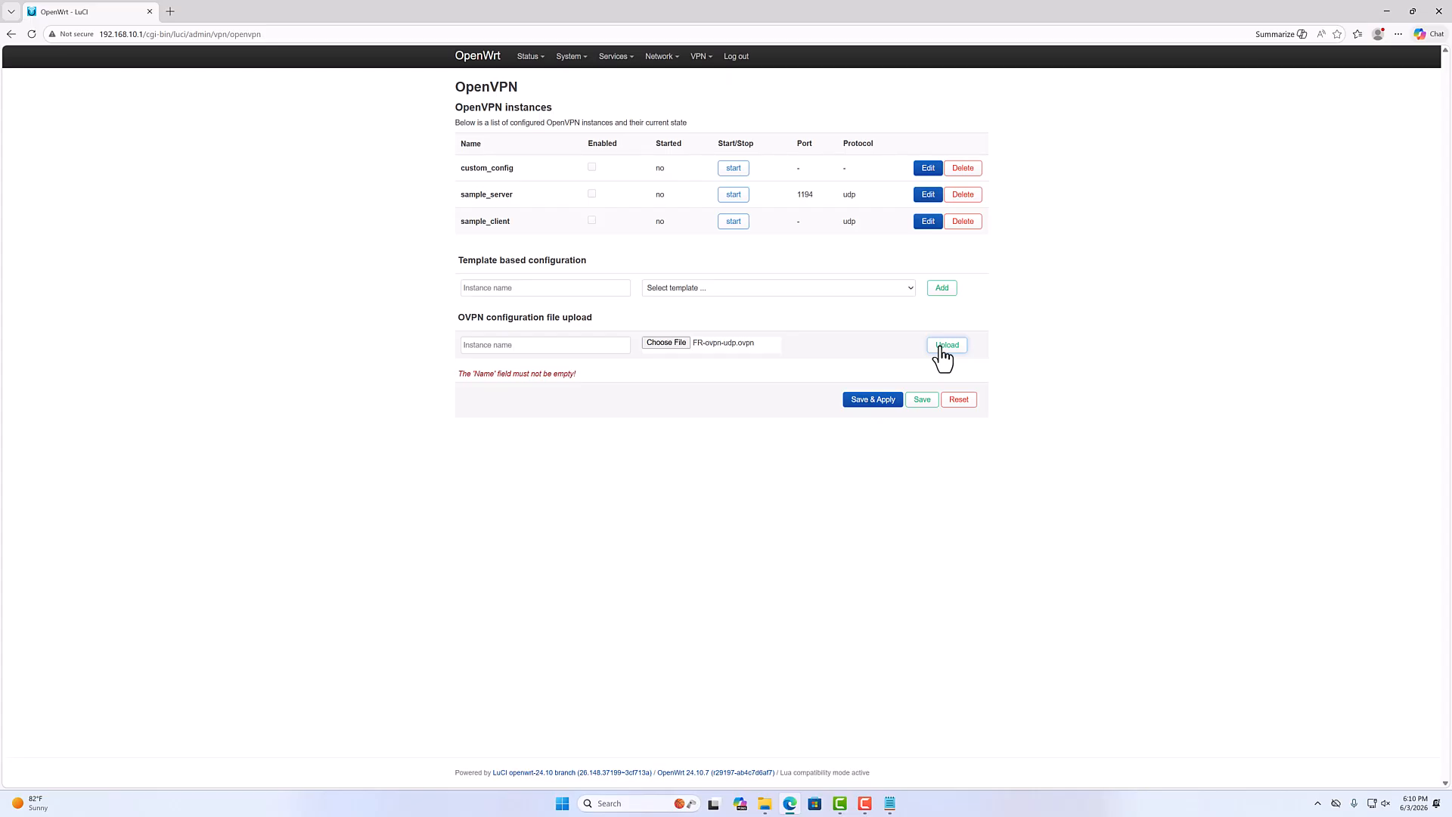
click(490, 346)
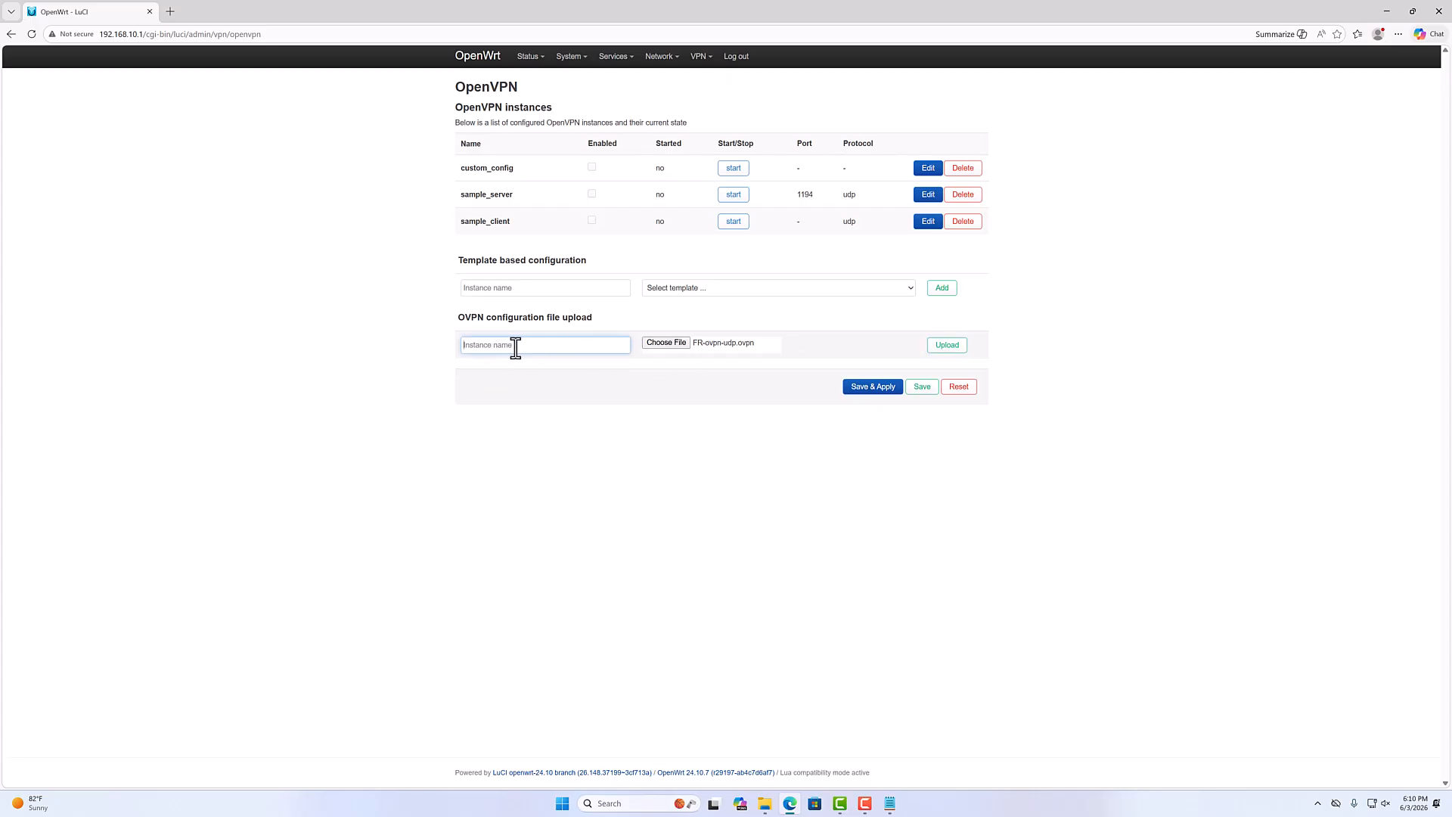
text(Franceconfig)
click(947, 346)
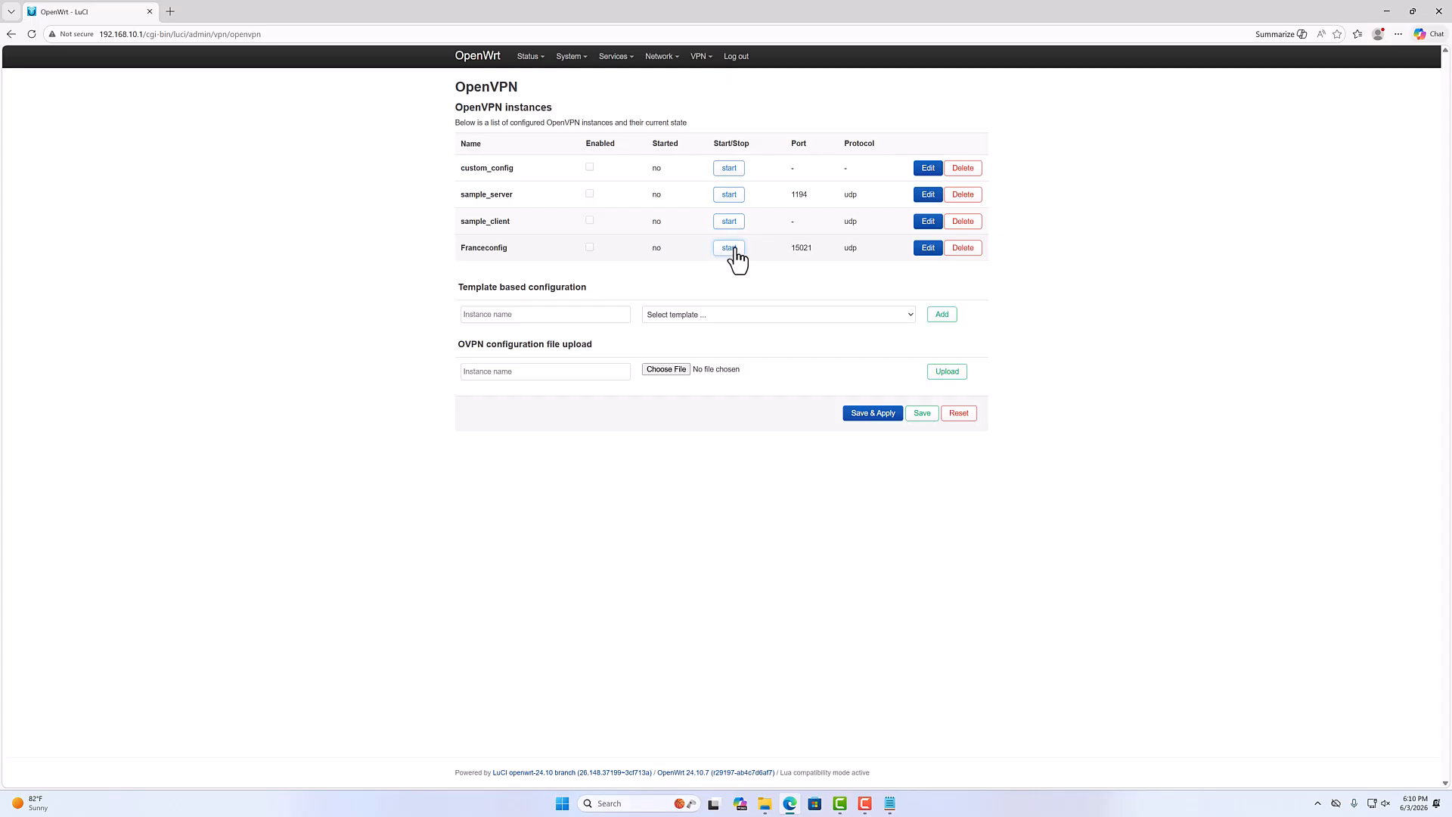
Step: Open the Franceconfig instance for editing, review its configuration and credentials sections, save it and return to the instances overview
click(928, 249)
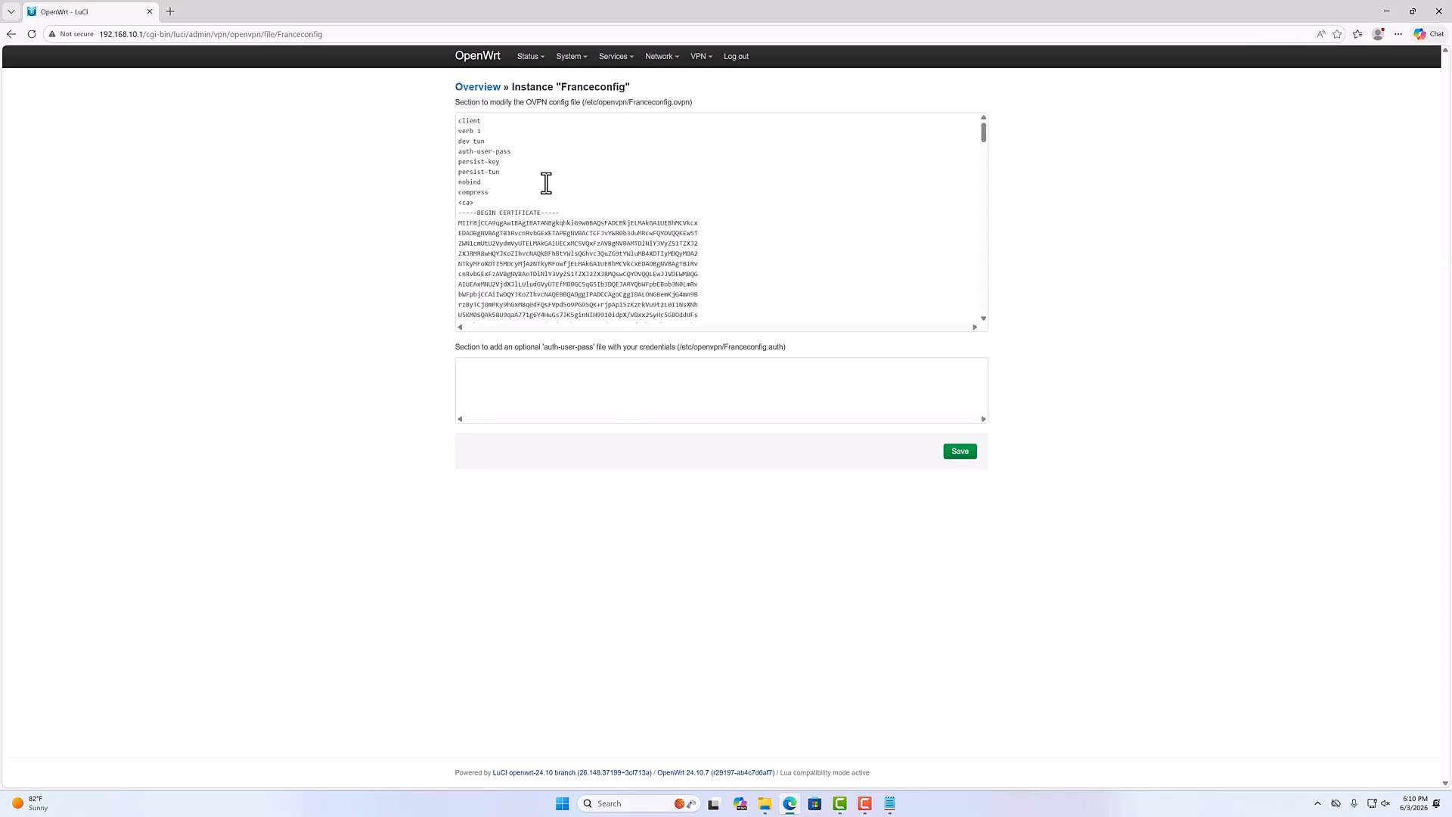
mouse_move(984, 124)
mouse_down()
mouse_move(1001, 302)
mouse_move(998, 125)
mouse_up()
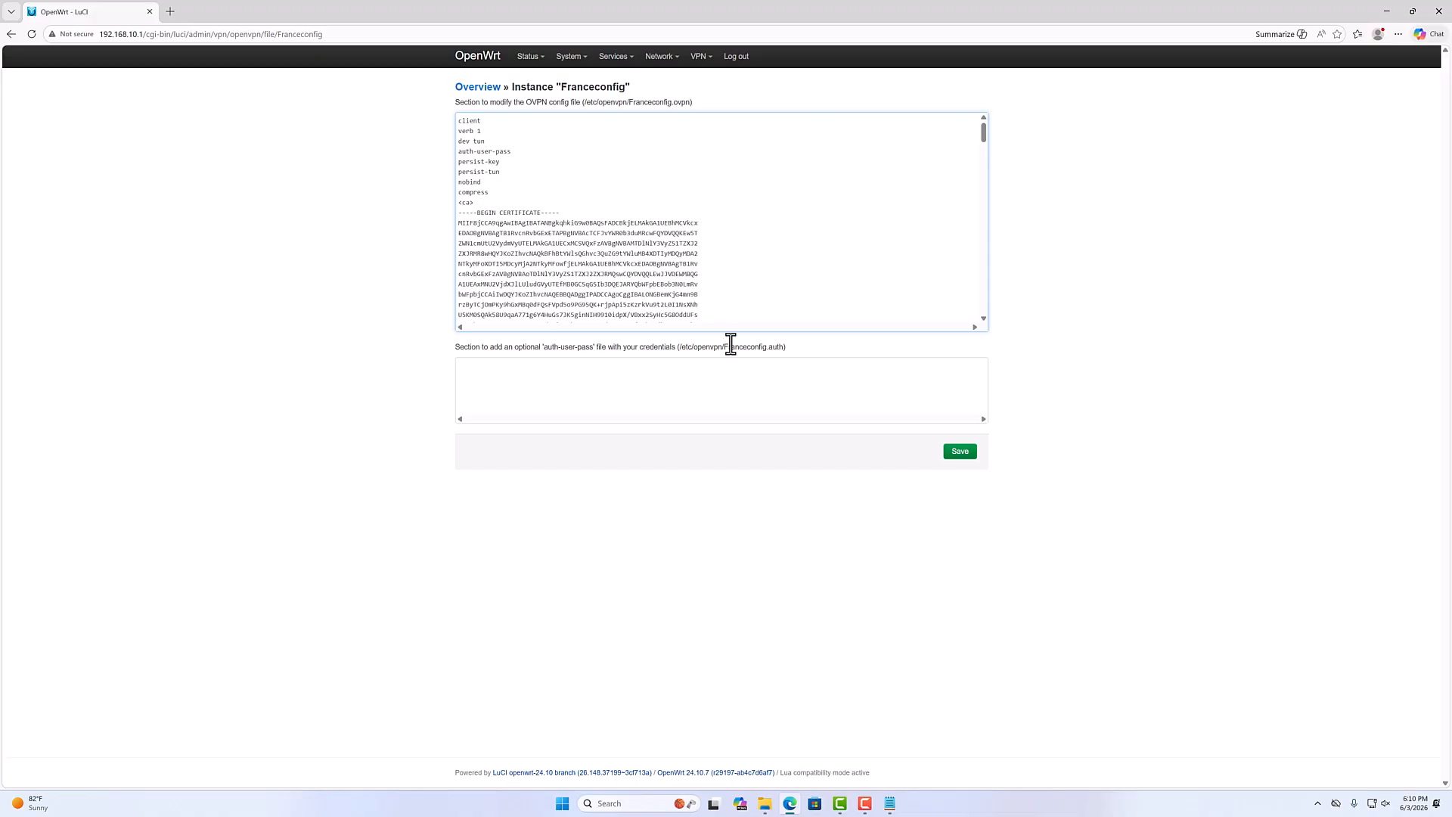
click(961, 455)
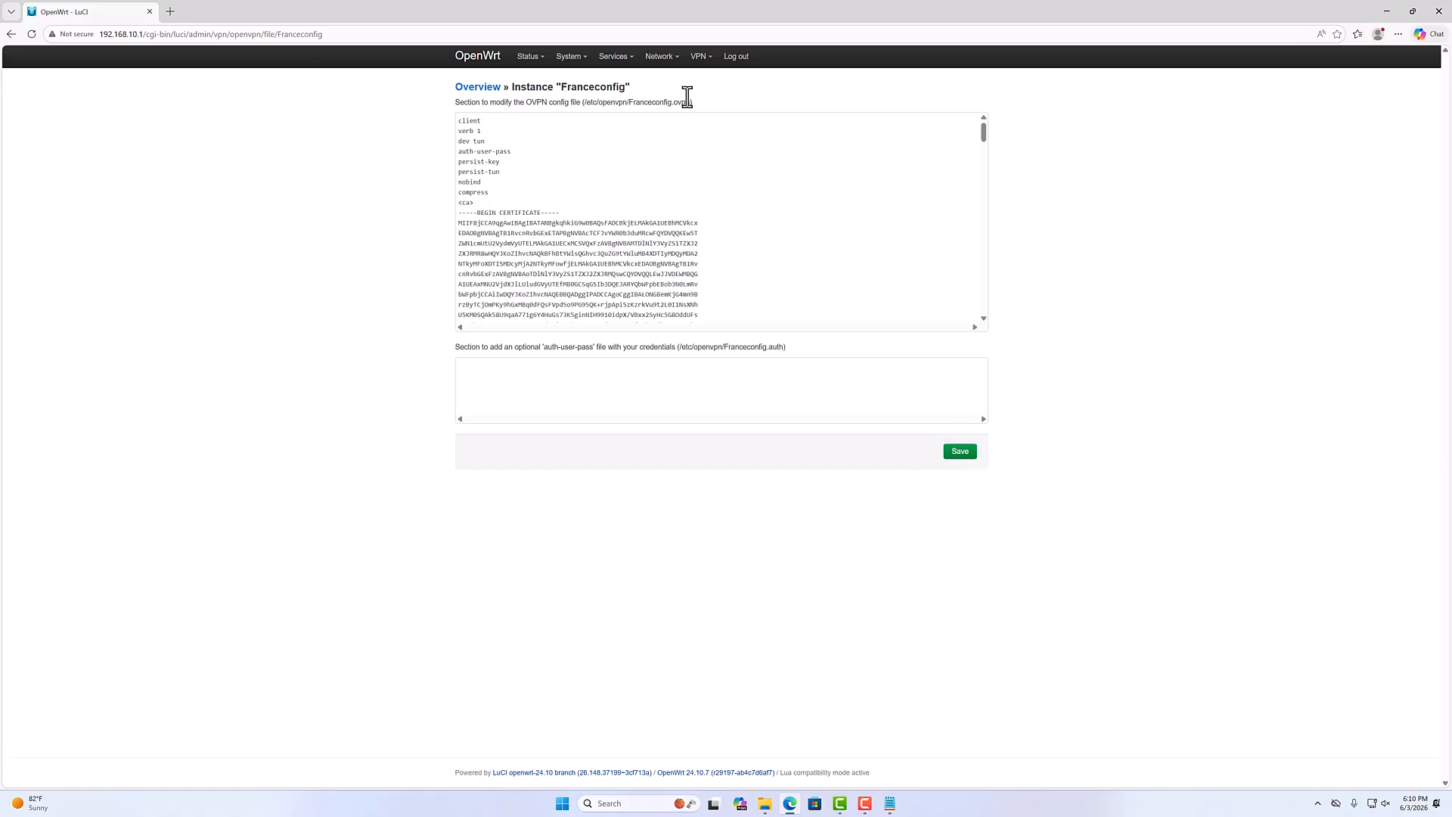
click(714, 79)
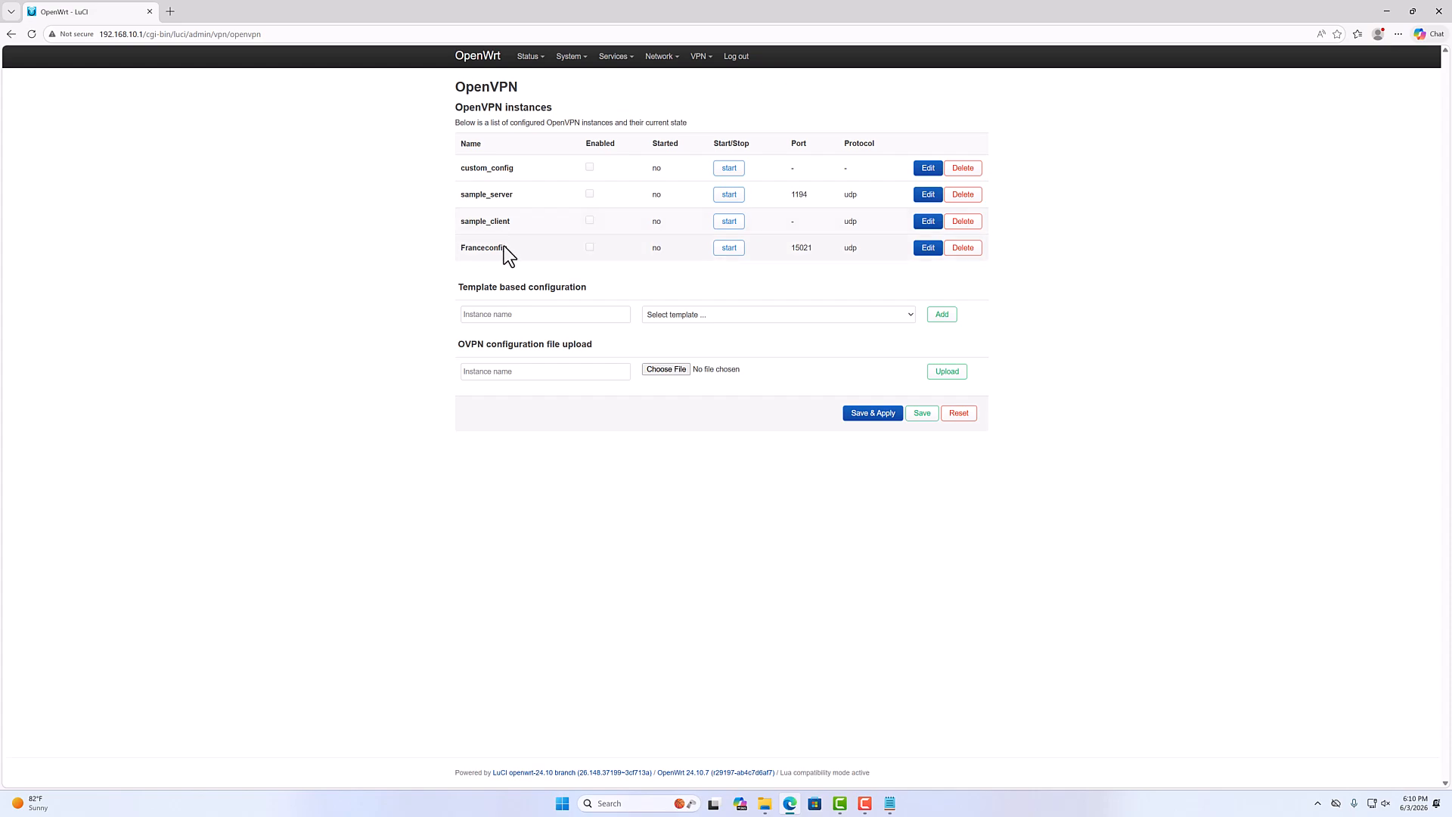
Step: Delete the Franceconfig OpenVPN instance, then save and apply the change
click(589, 247)
click(949, 256)
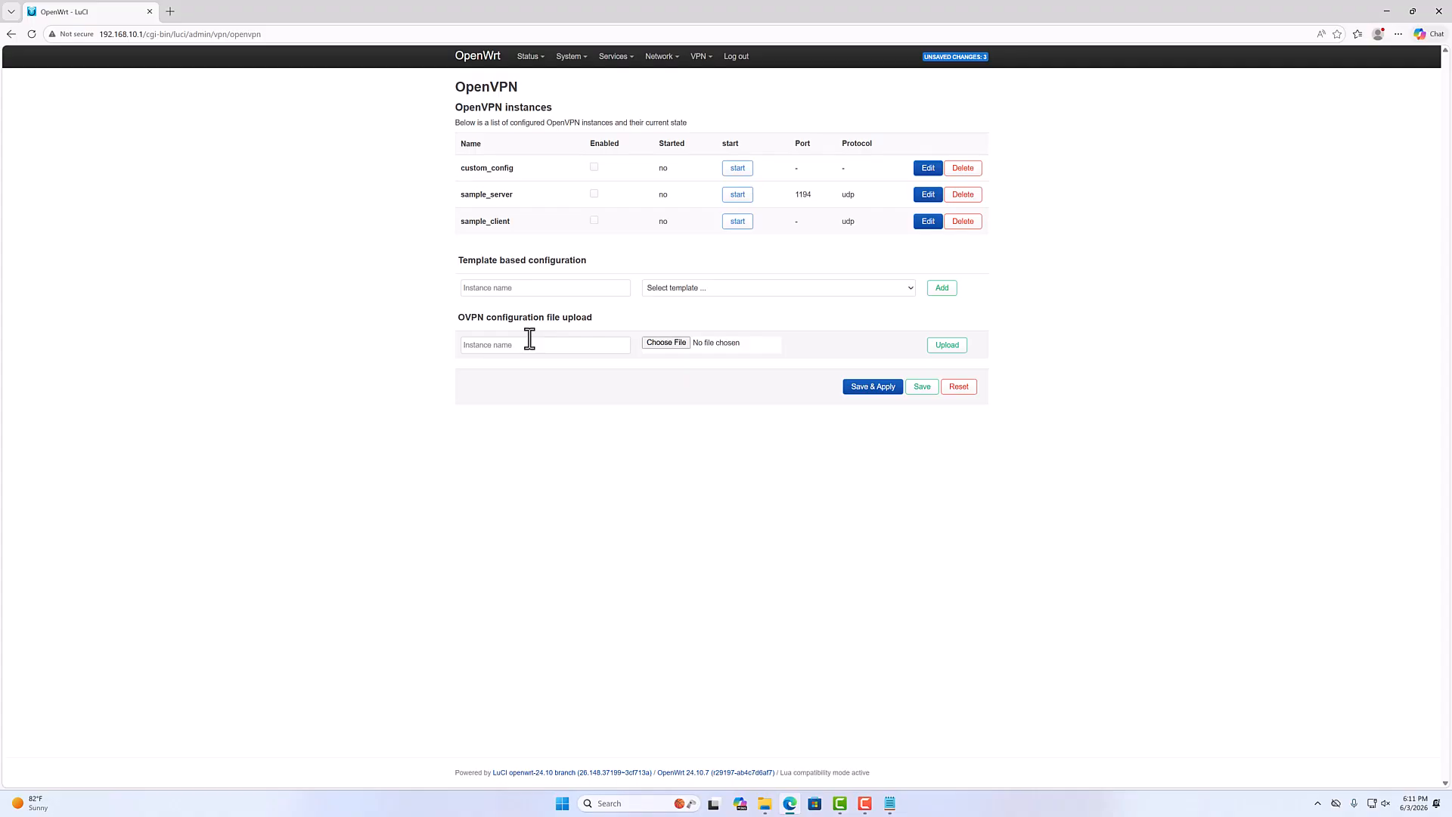
click(875, 390)
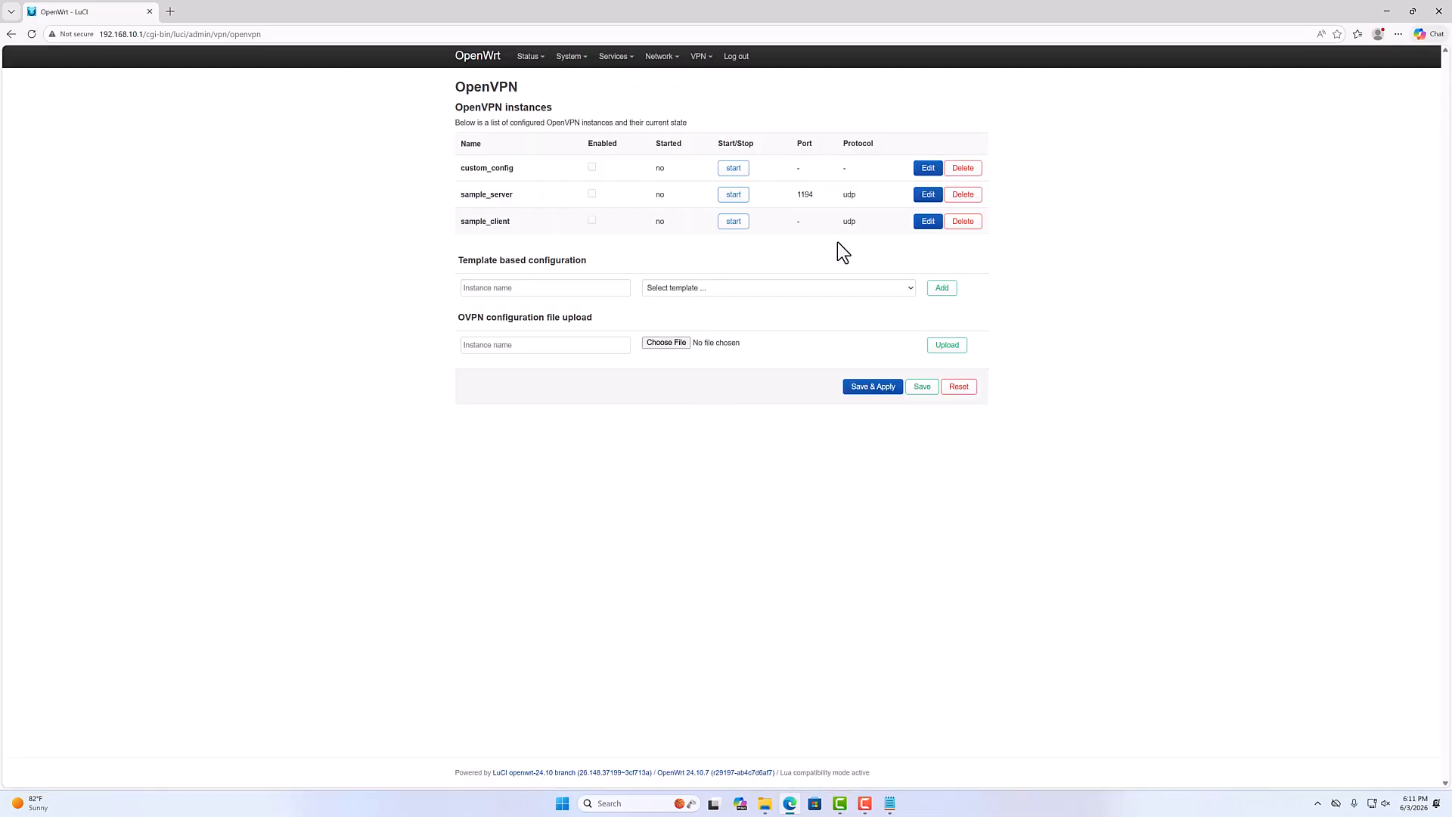
Step: Open LuCI's network interfaces page and create a new interface named HesamWire with the WireGuard VPN protocol
click(478, 56)
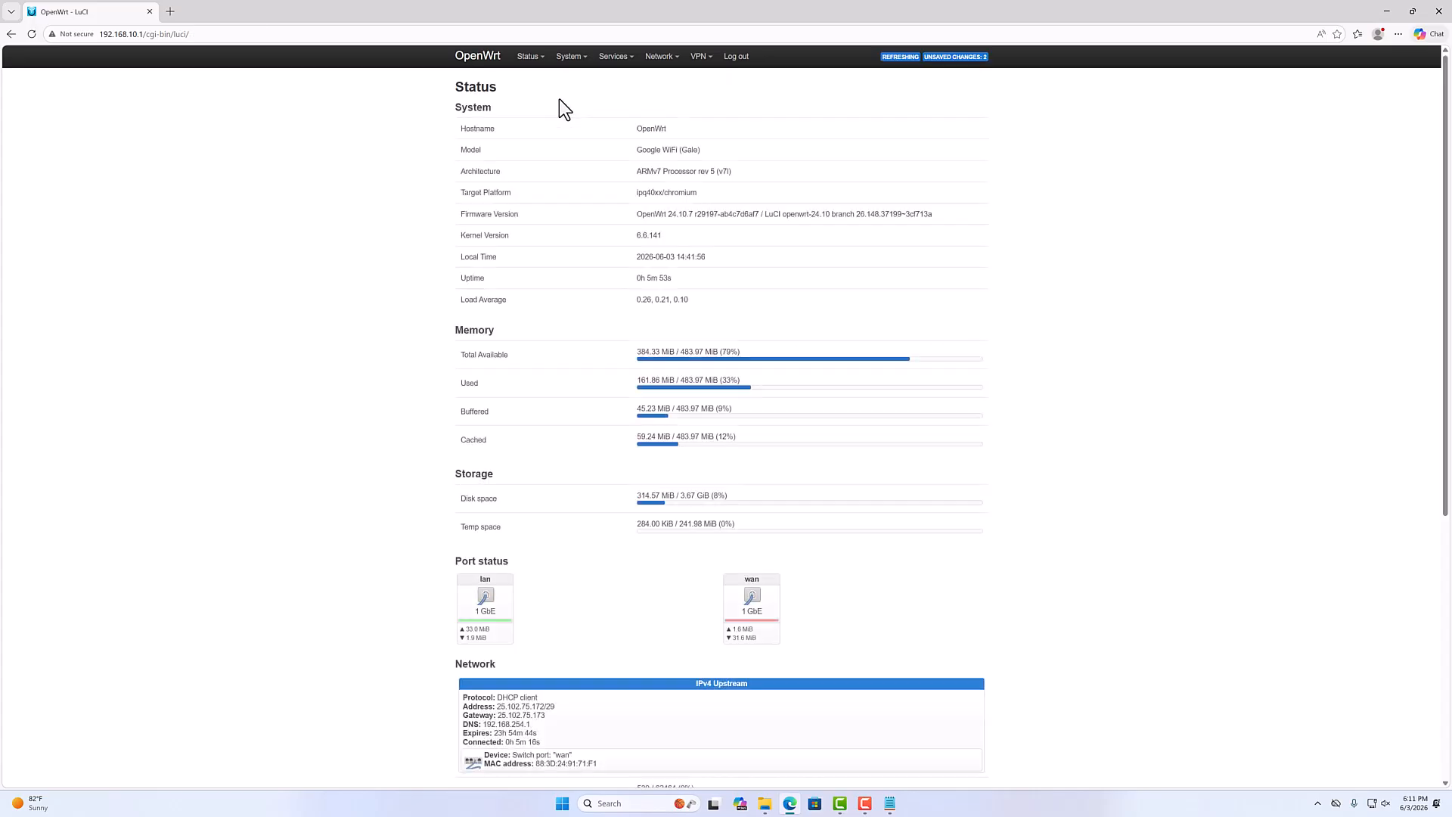
mouse_move(659, 59)
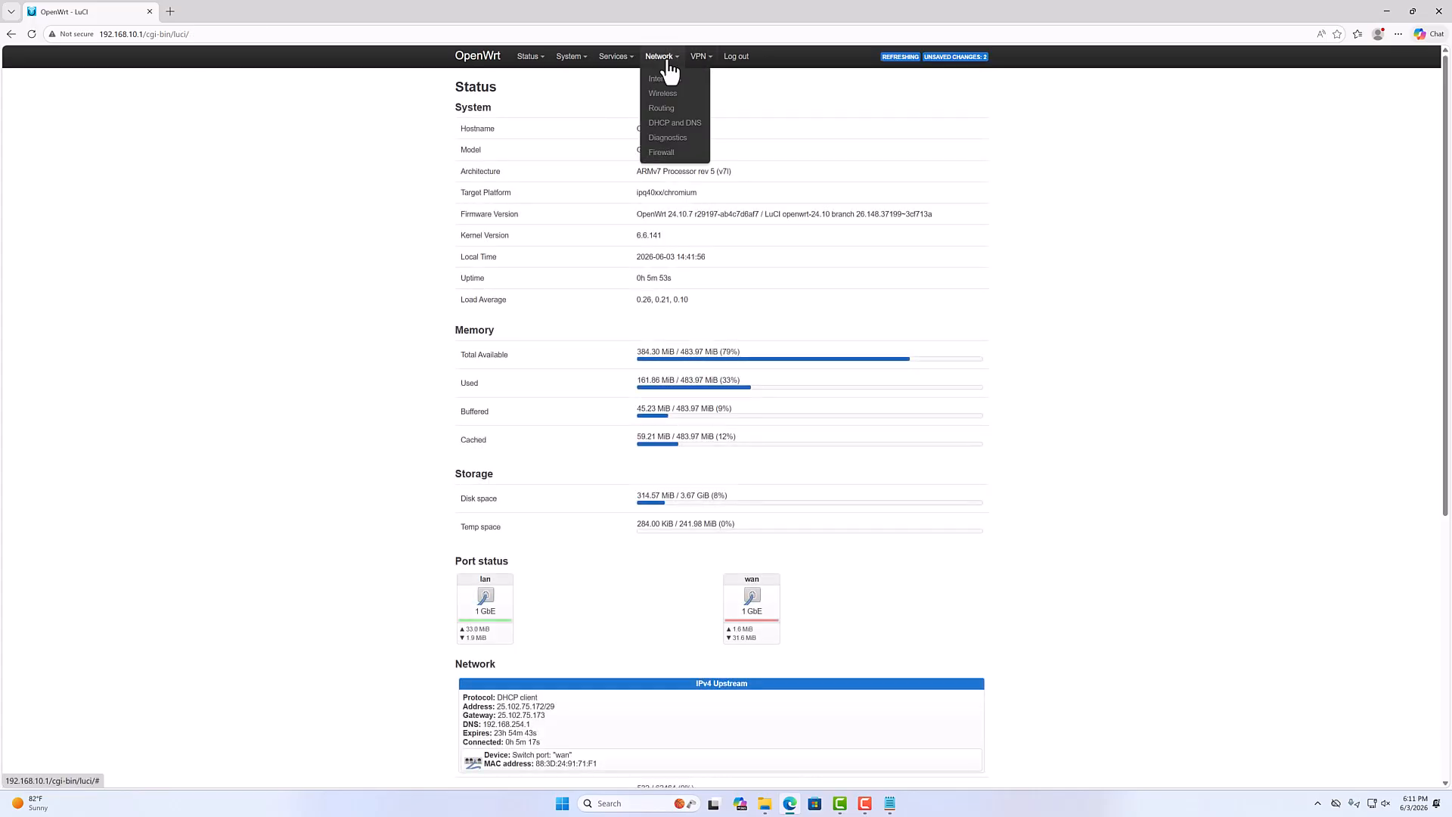
click(666, 82)
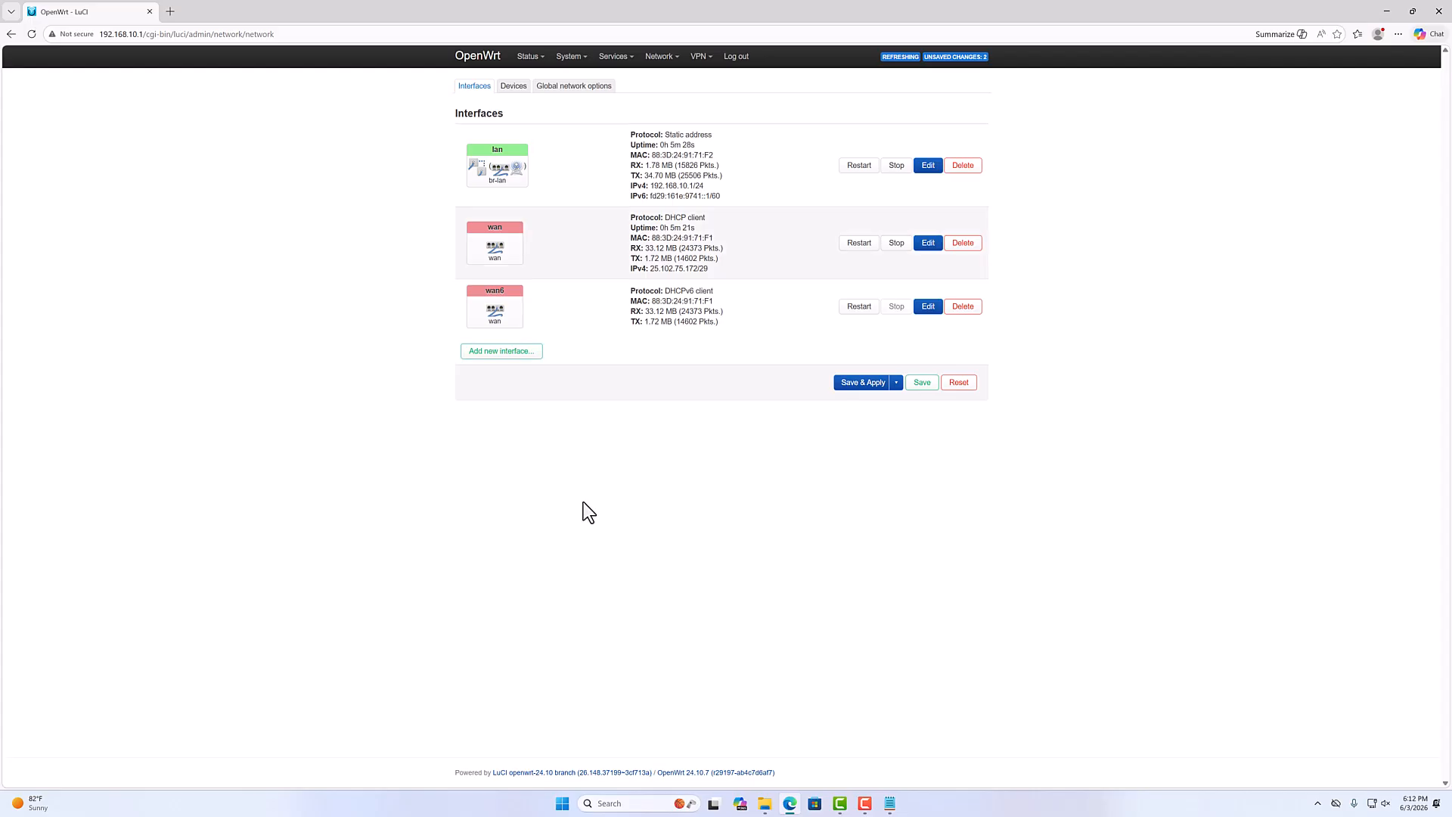
click(500, 355)
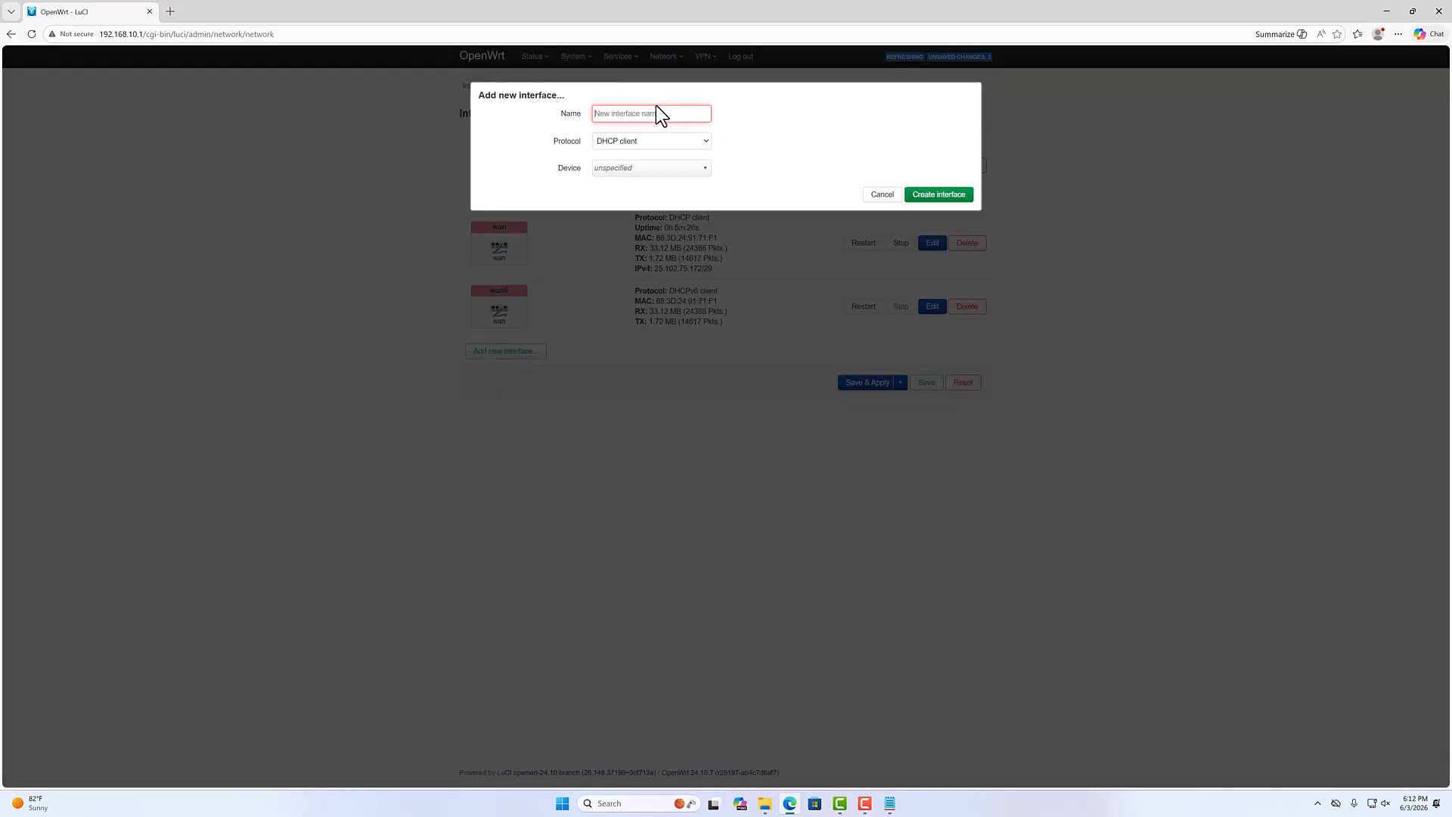
text(HesamWire)
click(647, 141)
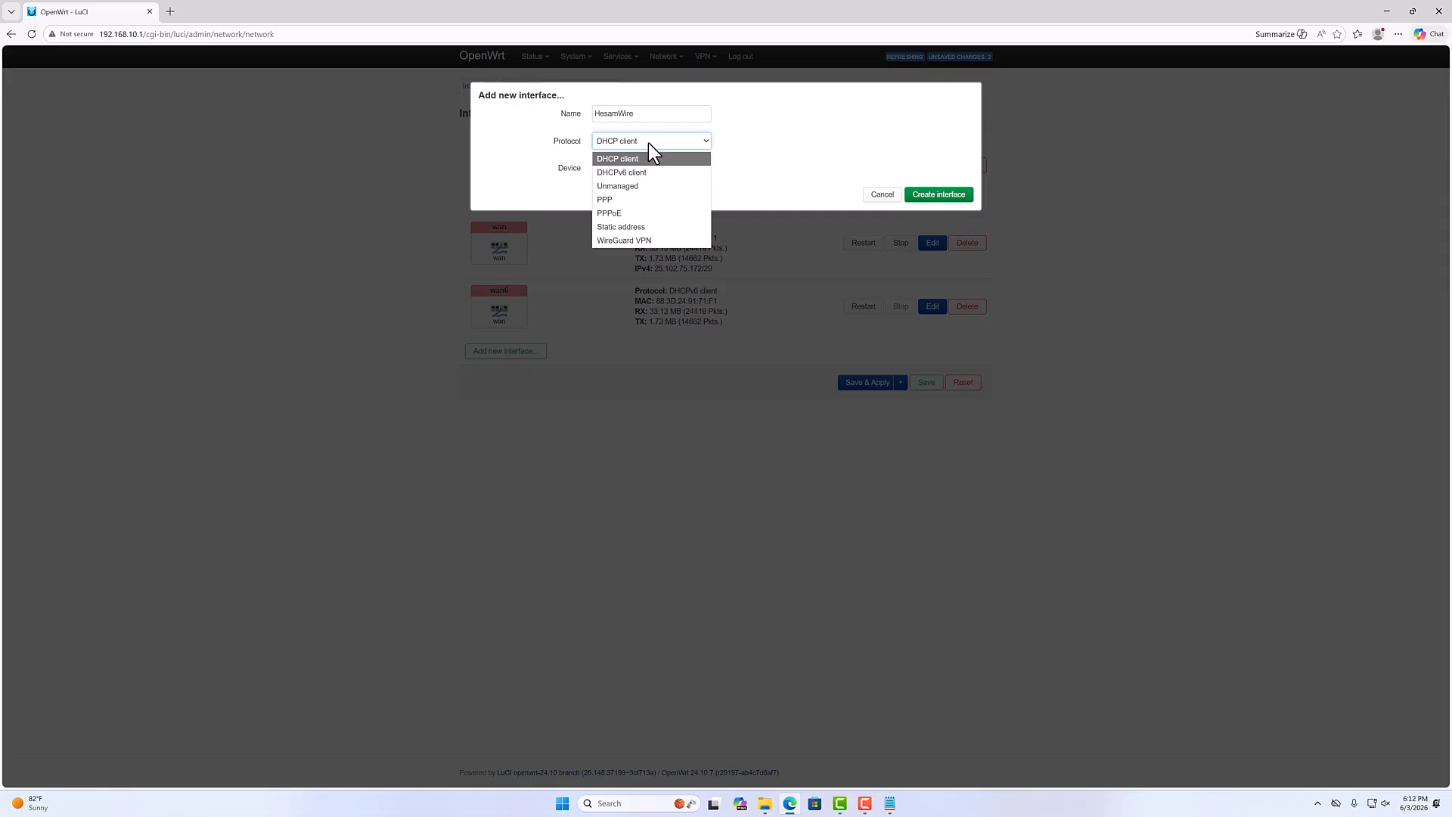
click(629, 238)
click(942, 168)
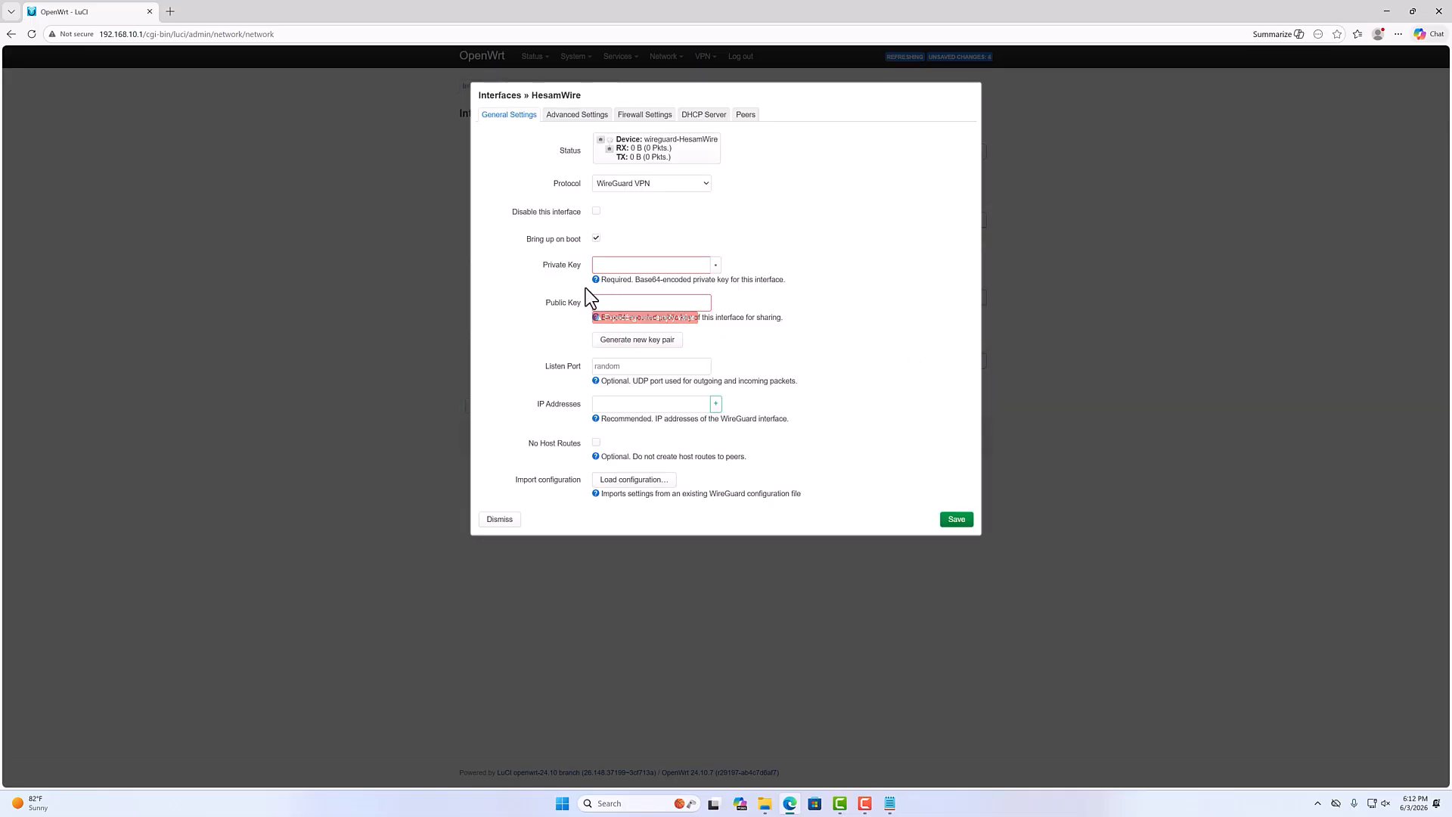
Step: Examine the HesamWire interface's key and address fields, its advanced, firewall, DHCP and peer settings, and its protocol options
click(707, 266)
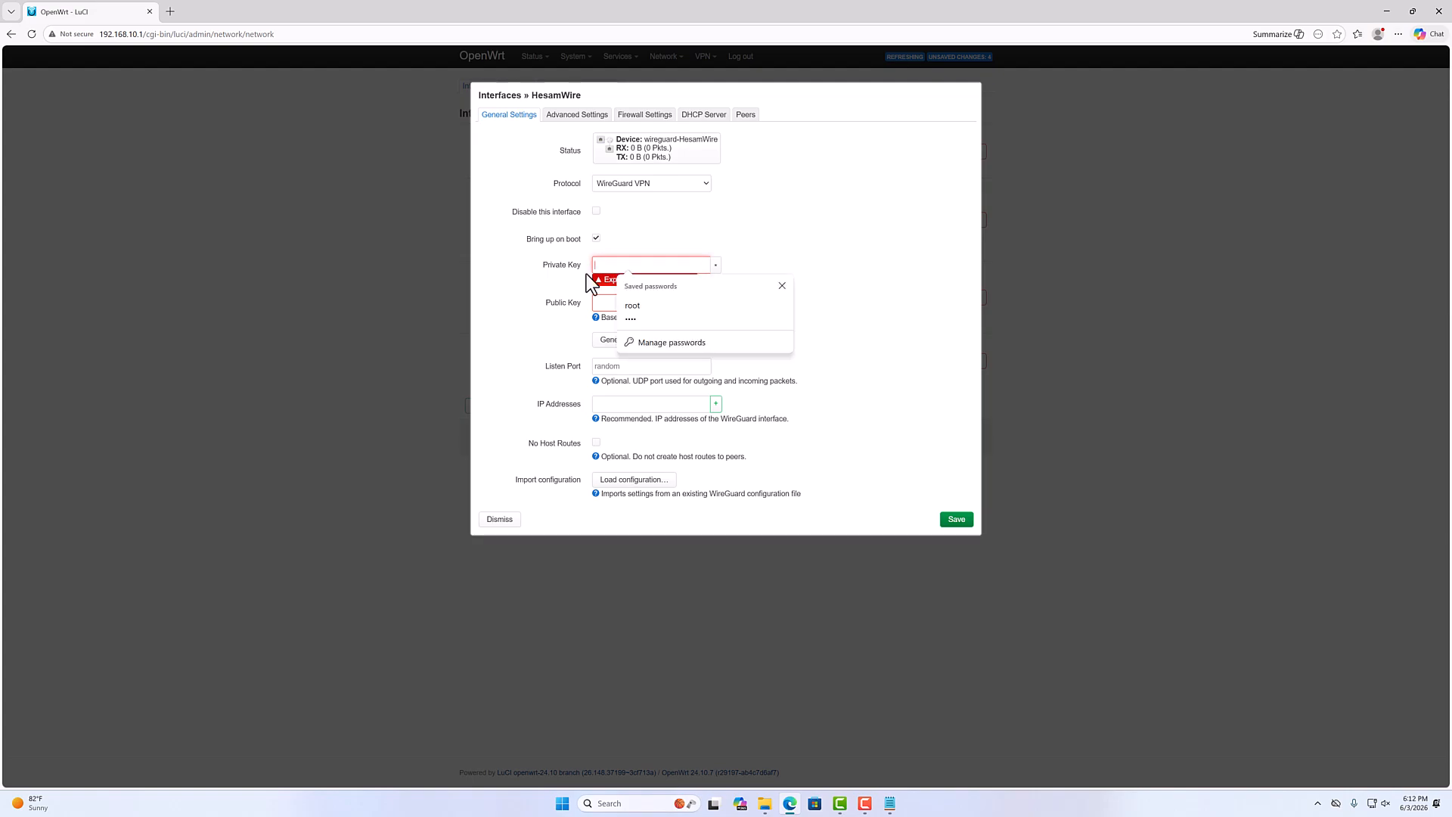
click(510, 276)
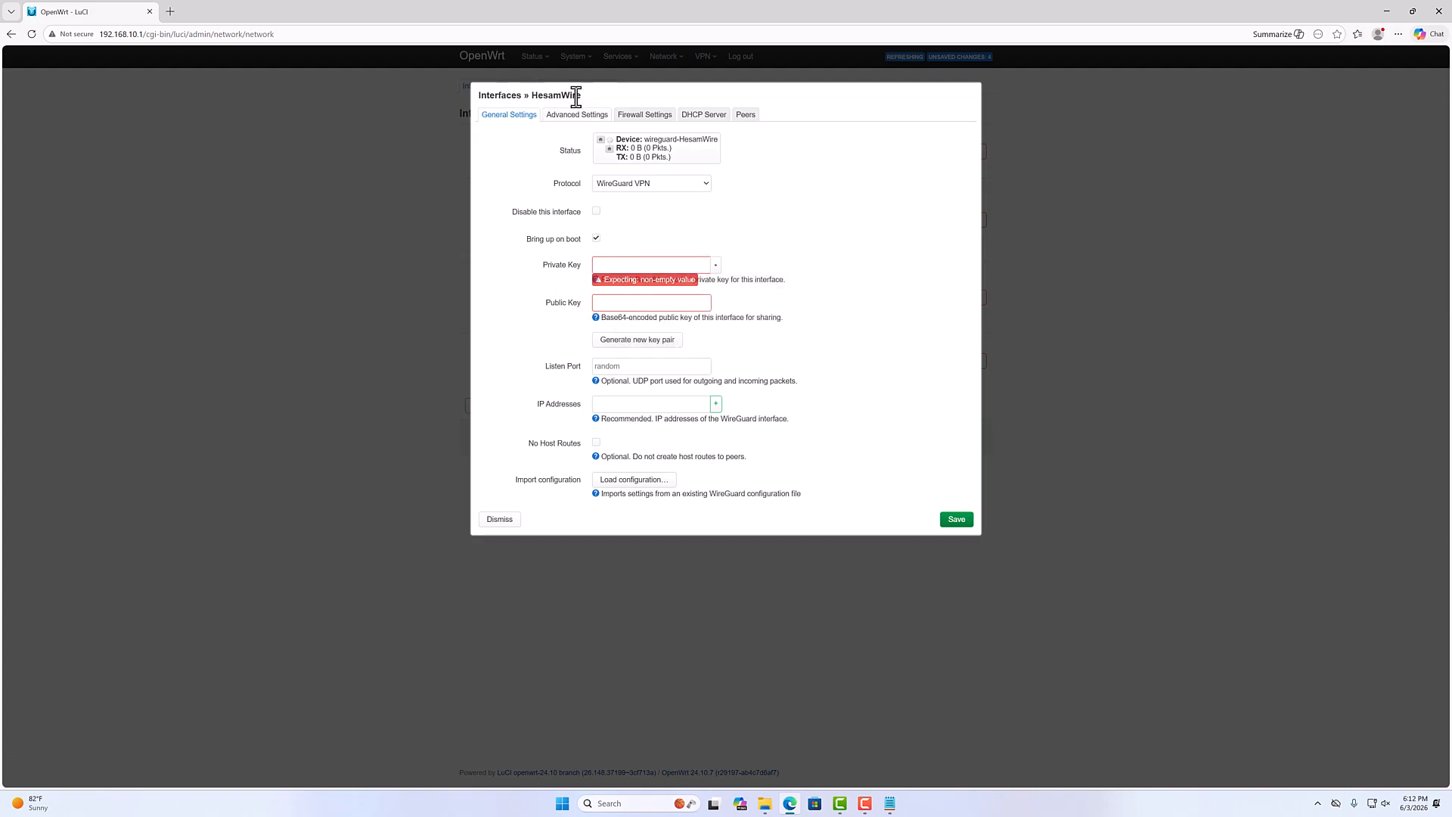
click(605, 407)
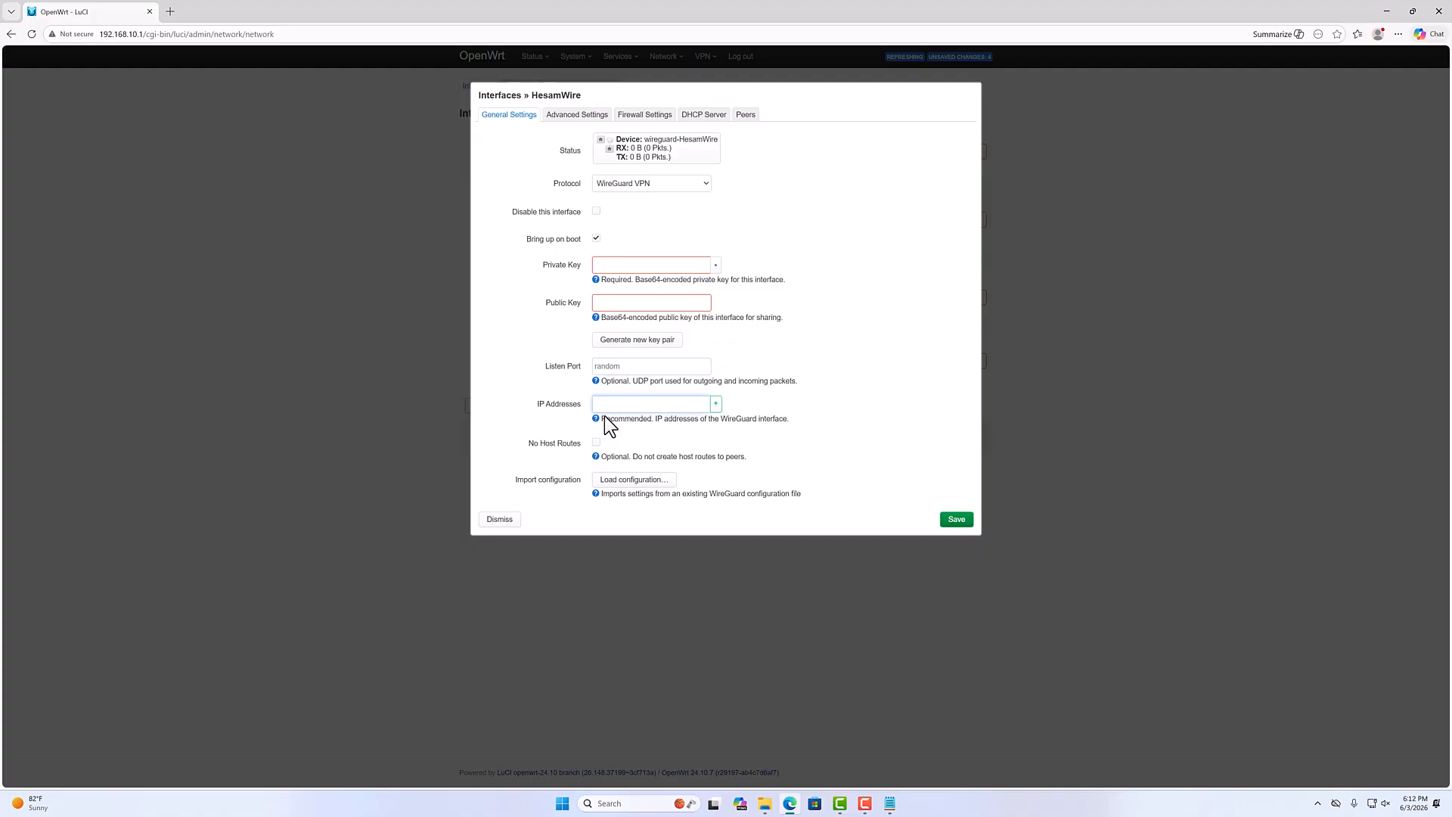
click(577, 117)
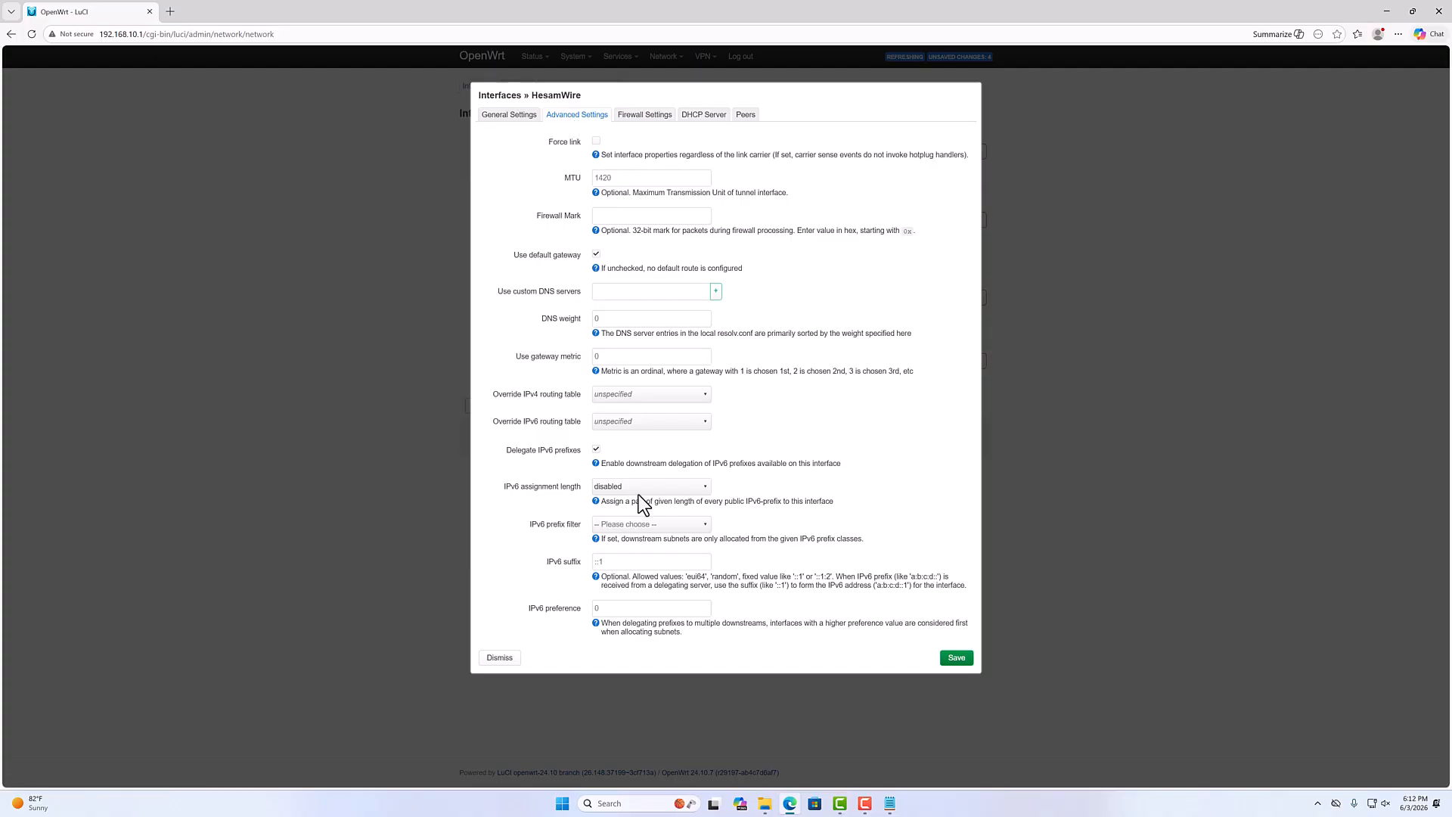
click(650, 125)
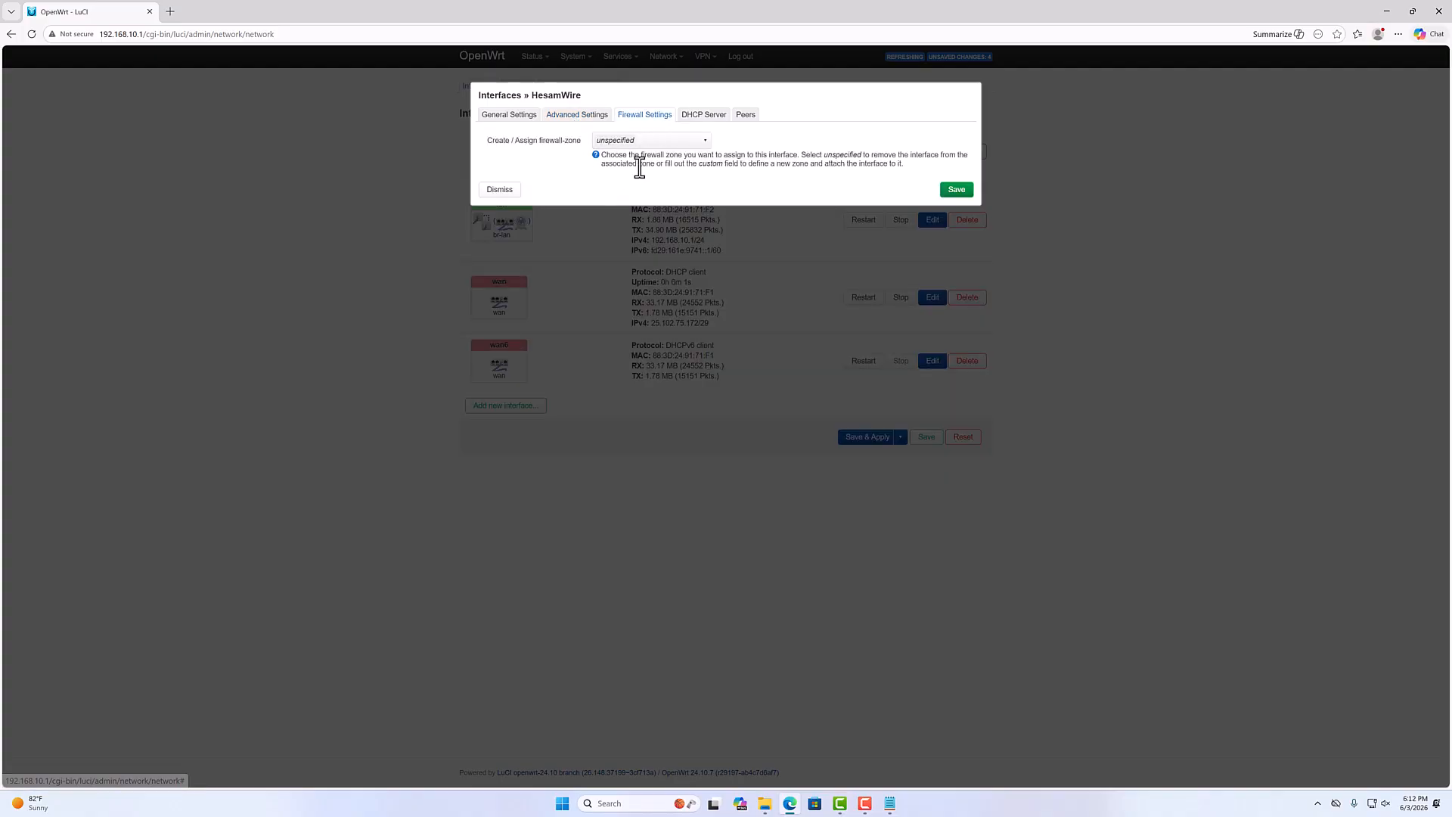
click(699, 117)
click(741, 118)
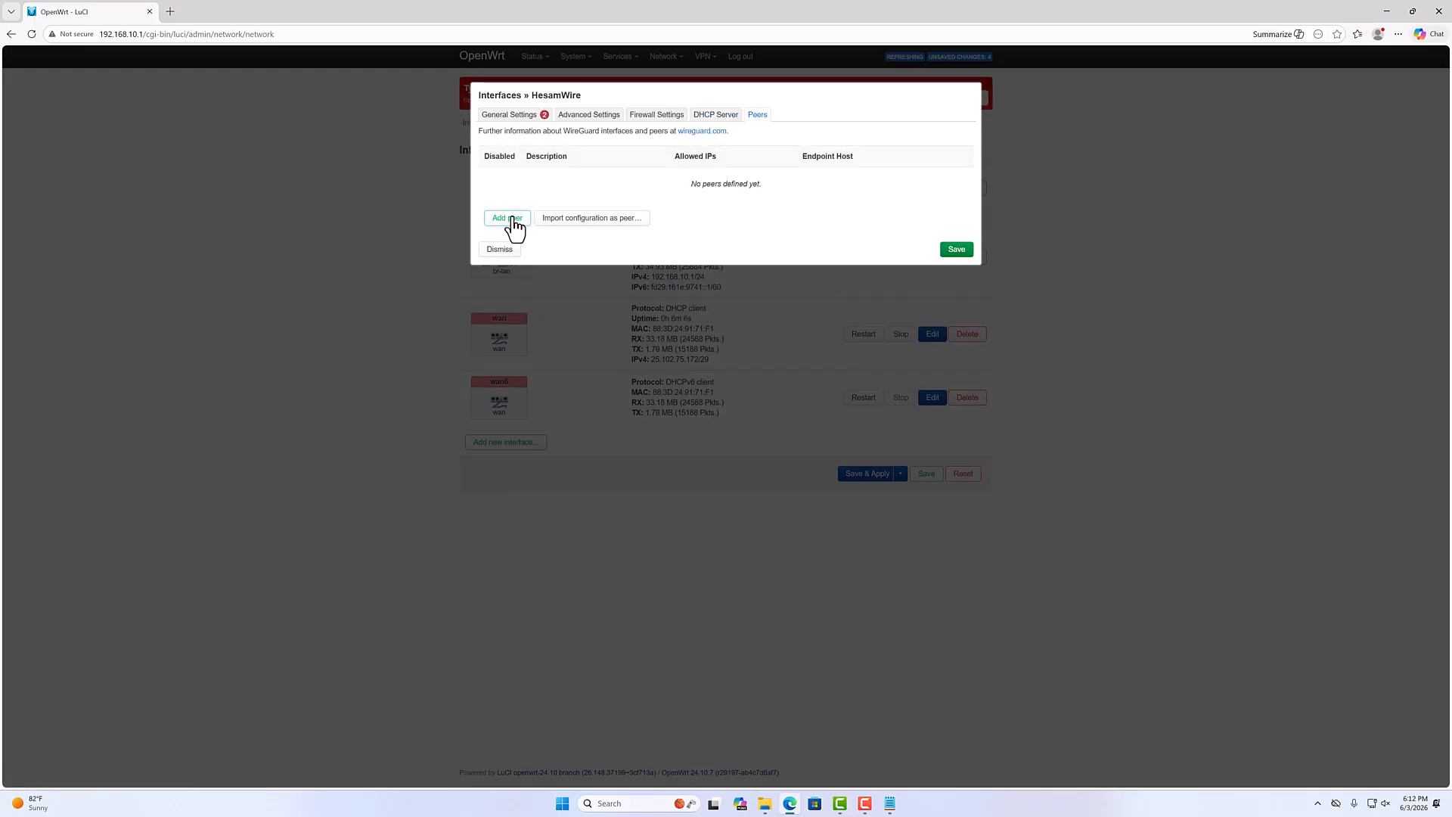
click(510, 118)
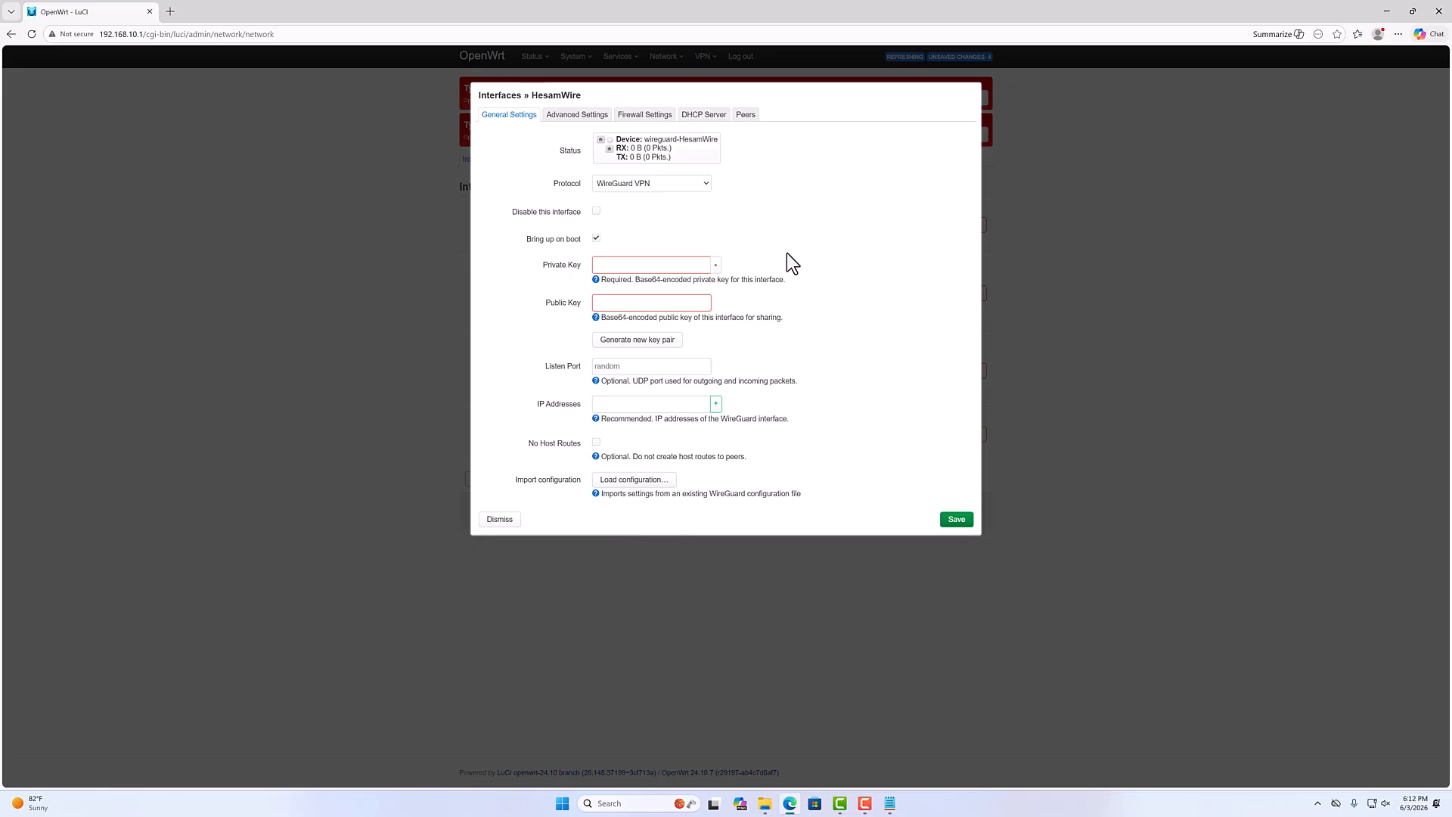
click(614, 184)
click(808, 201)
Step: Minimize the browser, check the extension of the FAST2o6o230175 desktop file without renaming it, and switch back to the browser
click(1386, 10)
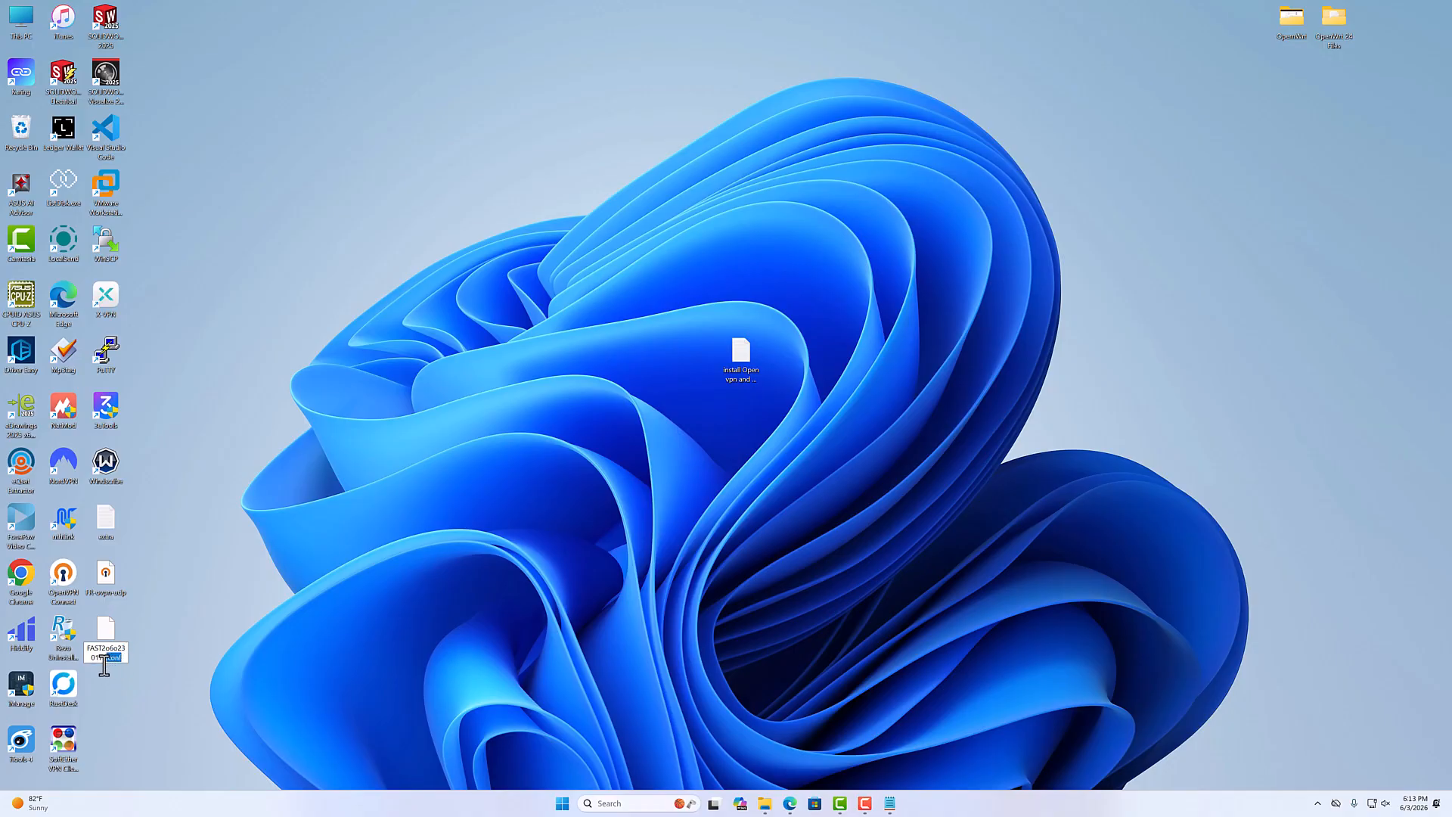
key(Return)
click(790, 803)
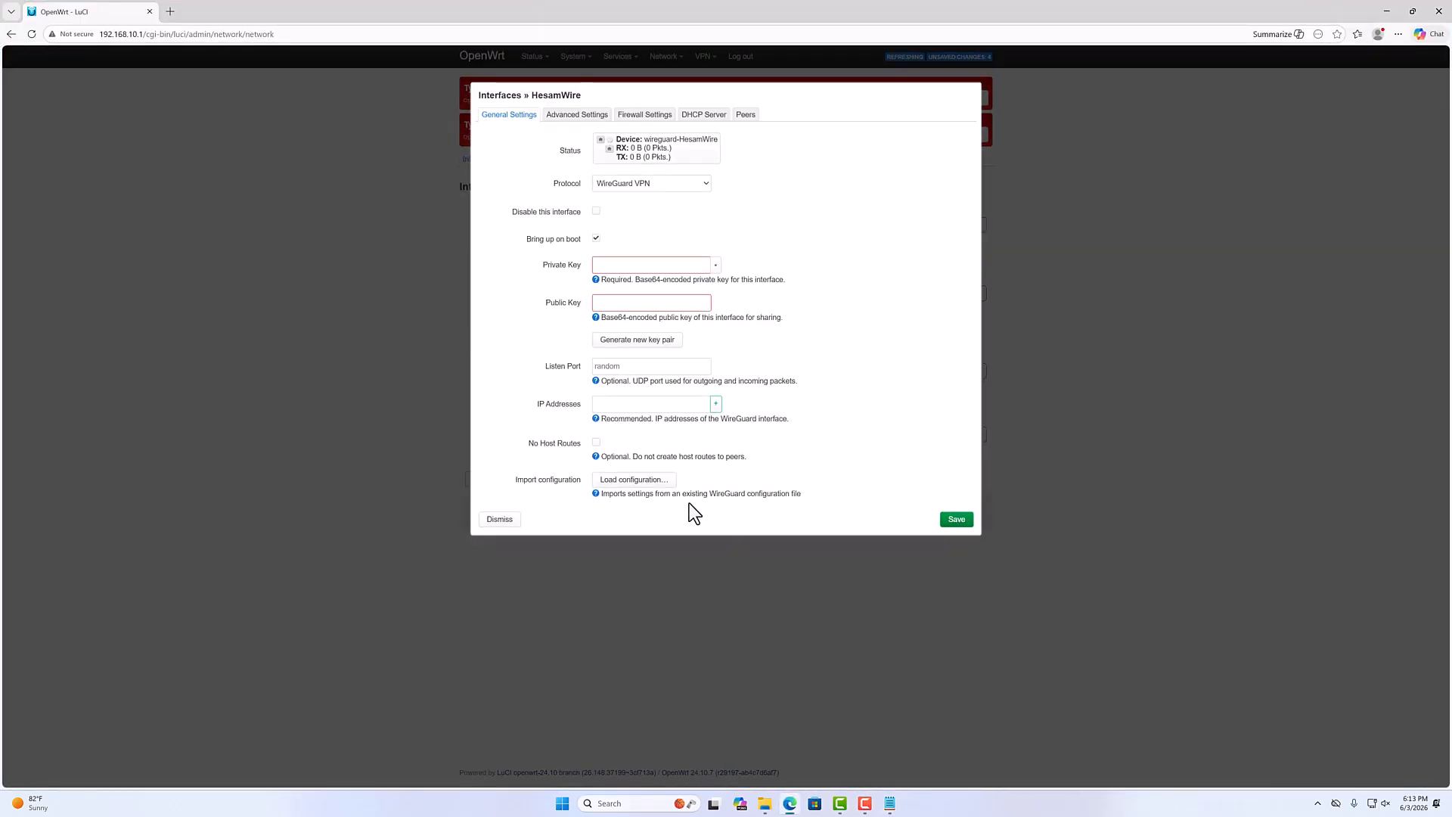
Step: Copy the full FAST2o6o230175.conf text, including its private and preshared keys, from Notepad and paste it into HesamWire's configuration import
click(627, 483)
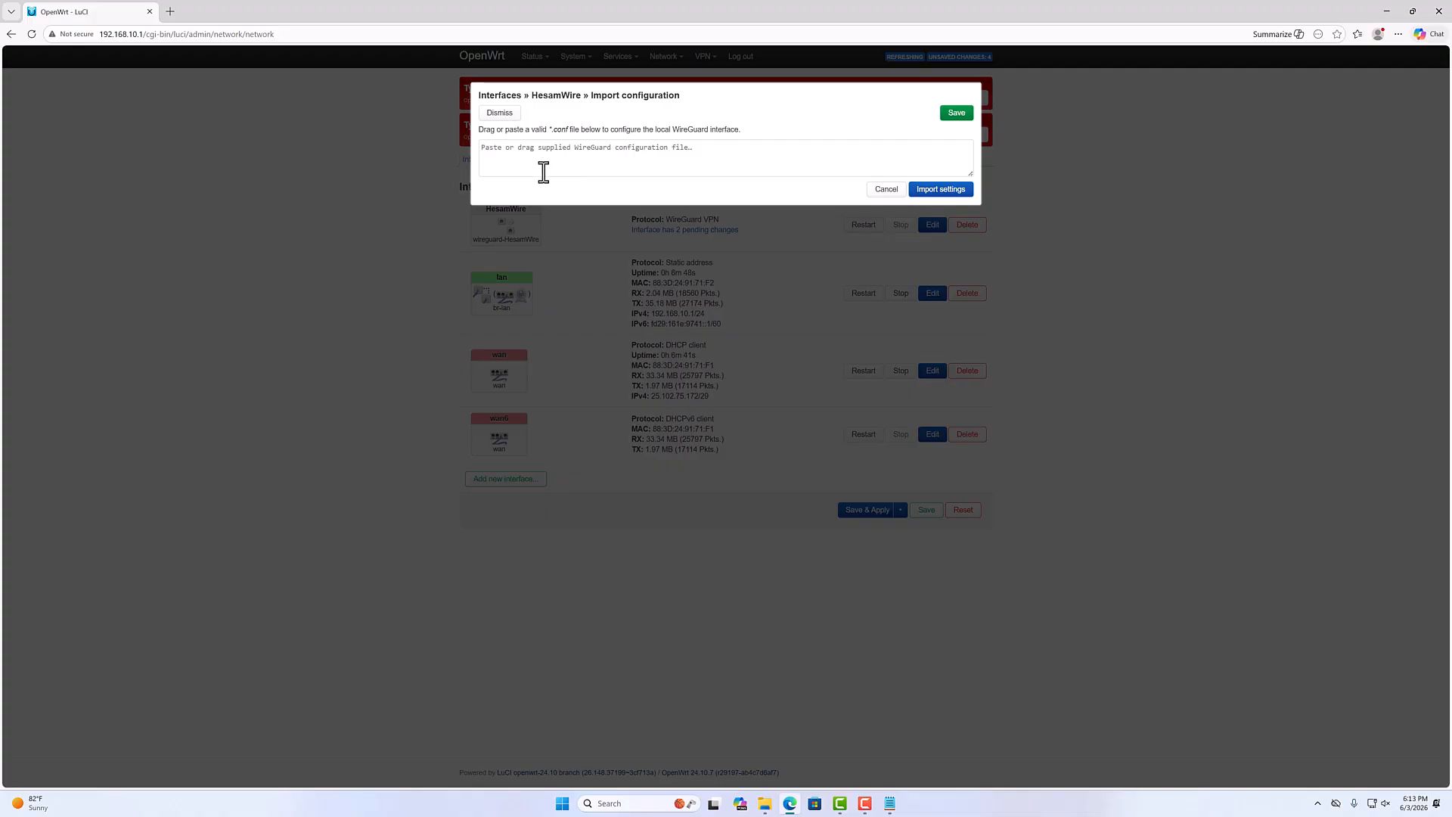
click(509, 151)
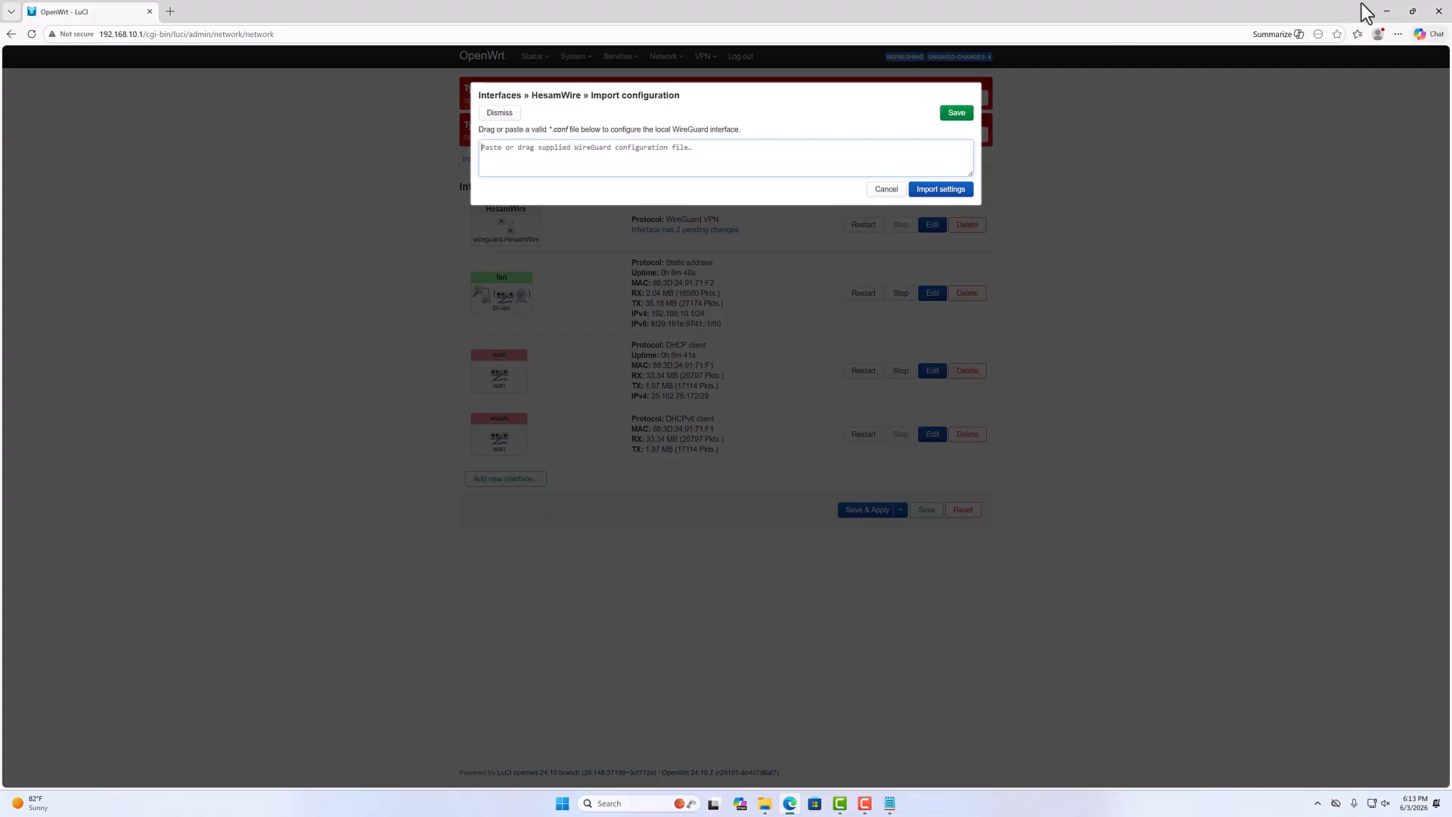
click(1387, 10)
right_click(102, 630)
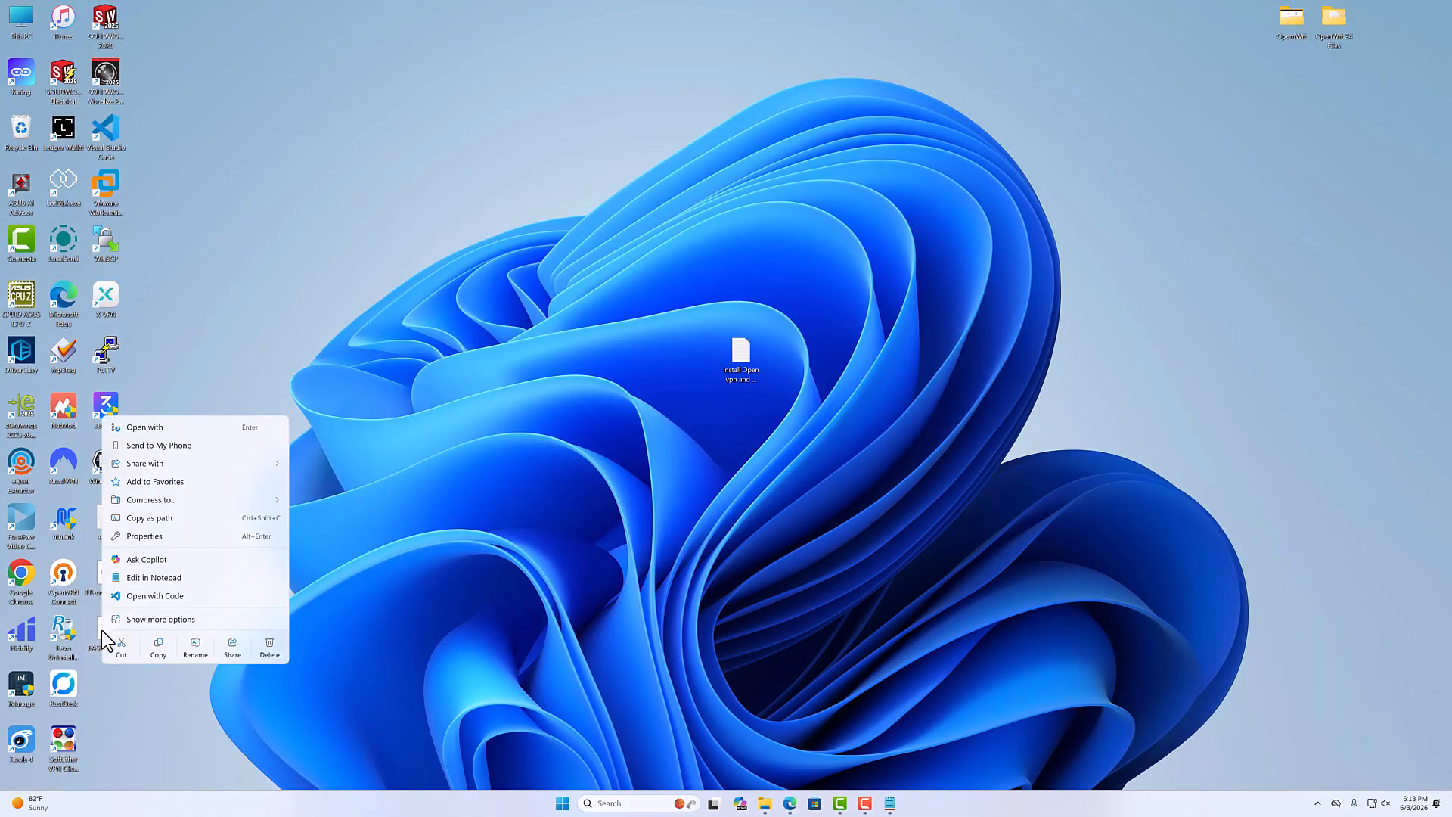
click(138, 578)
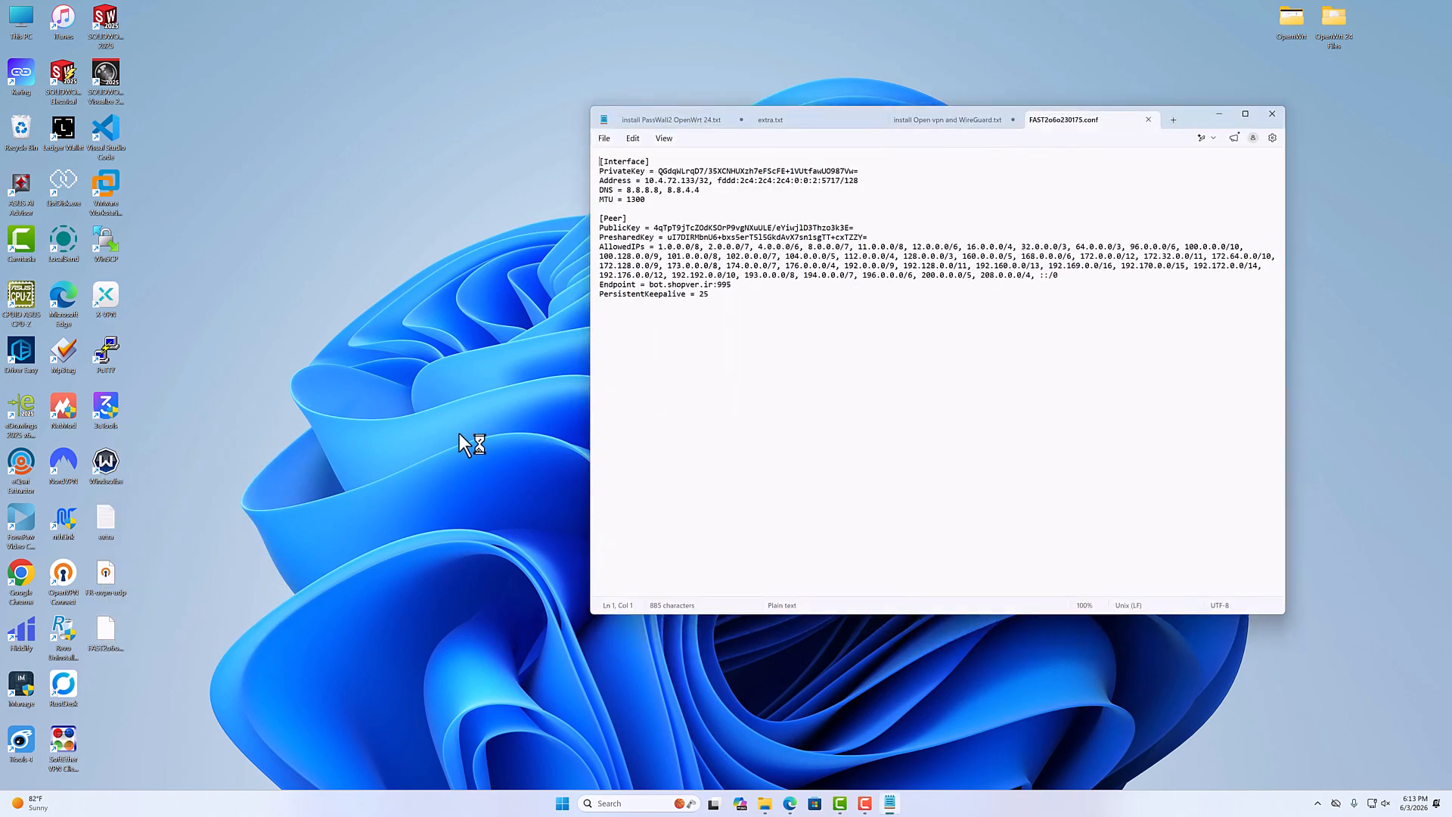
drag(714, 295, 592, 149)
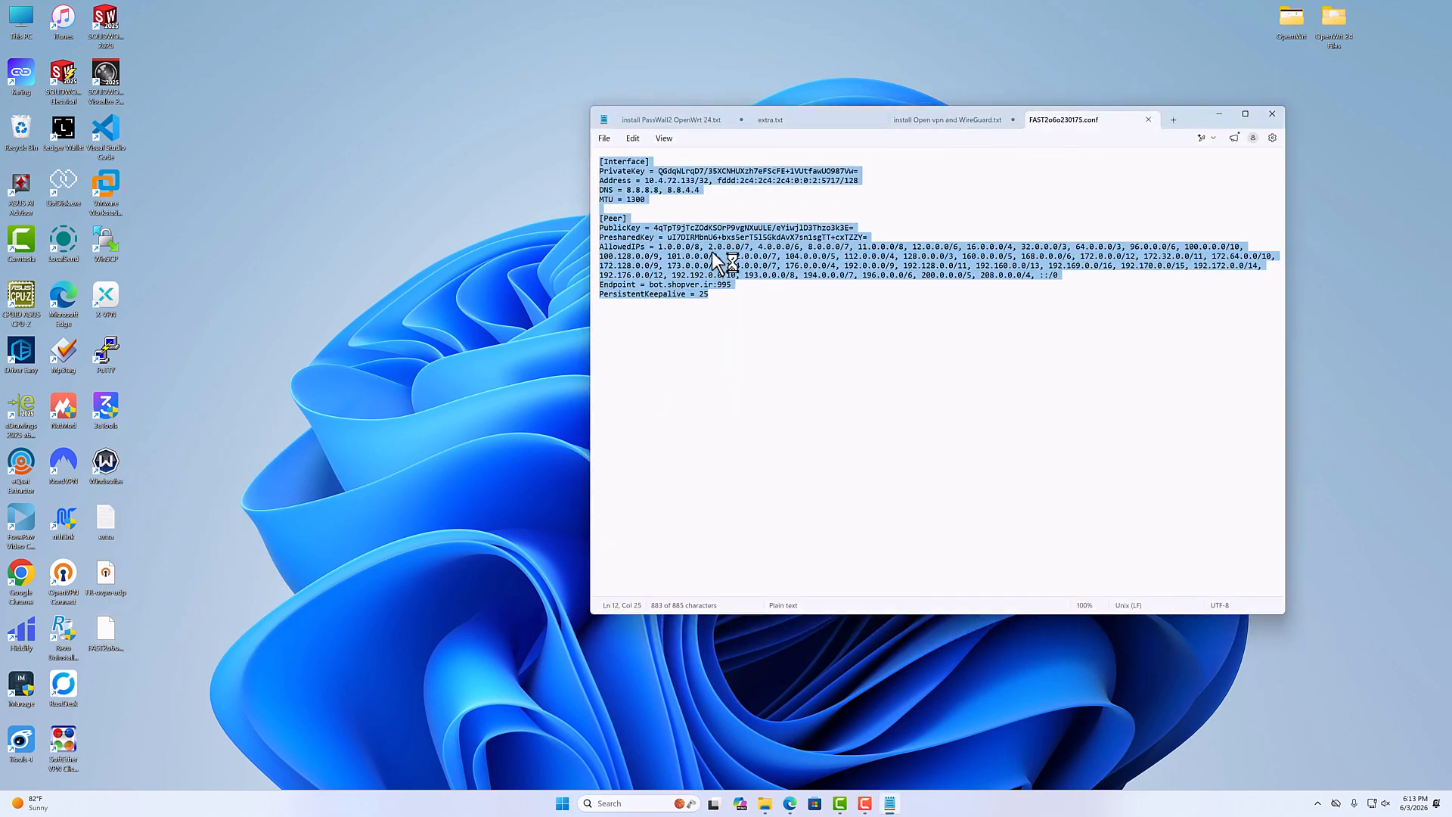
click(790, 803)
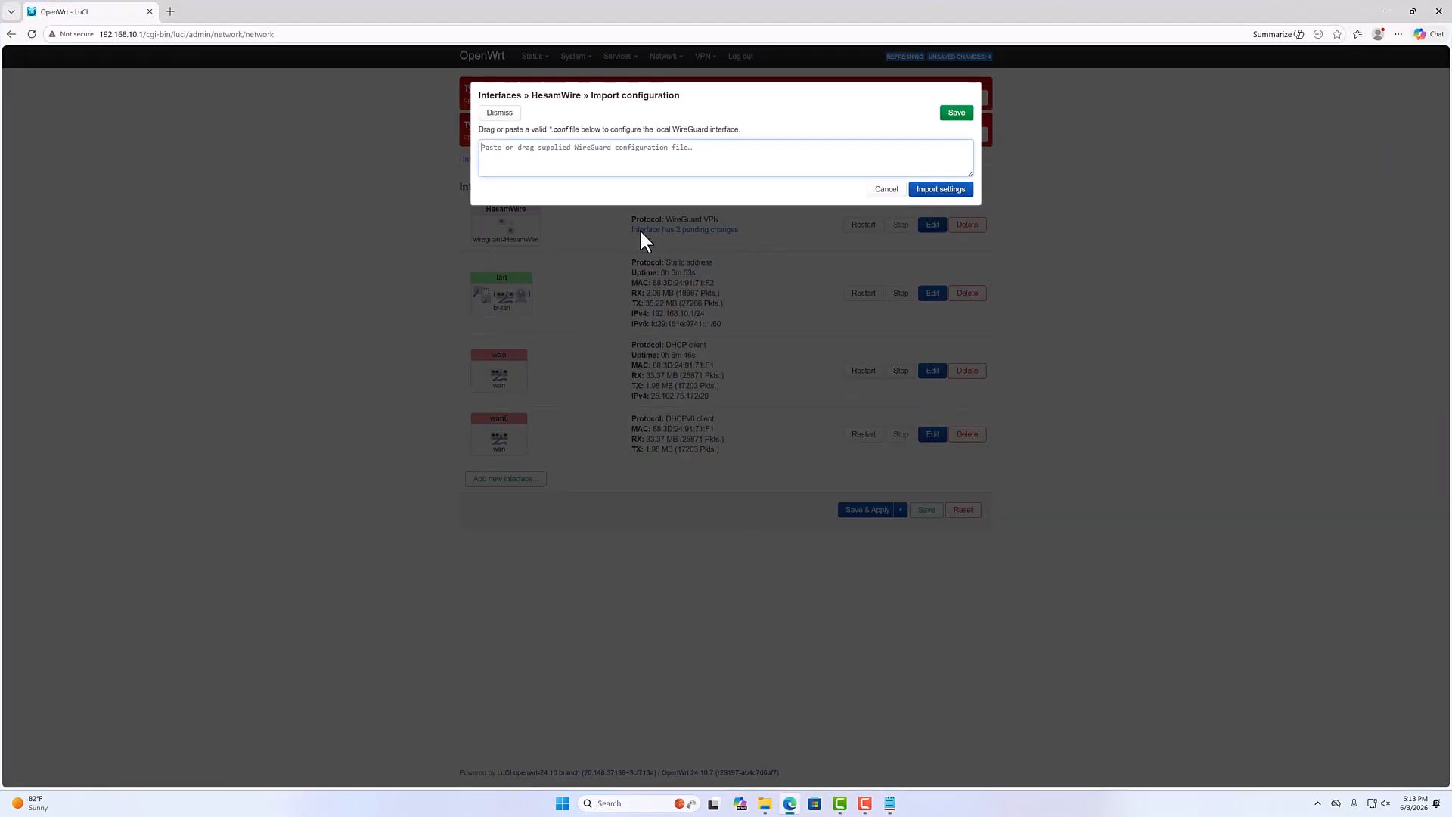
key(ctrl+v)
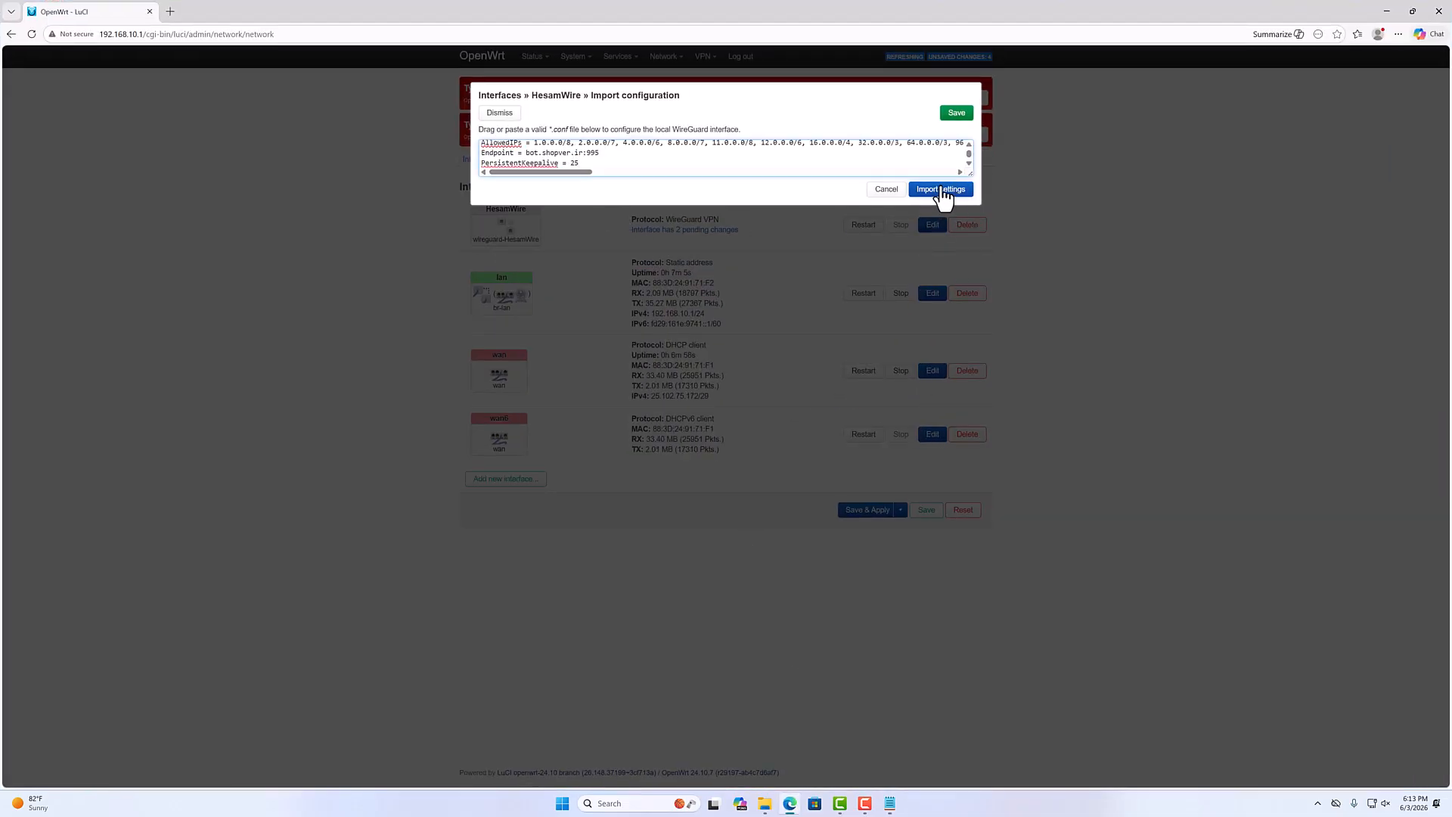
Step: Clear the pasted configuration text, load the FAST2o6o230175 desktop file into HesamWire instead, and save the interface without storing the browser password
drag(626, 168, 228, 40)
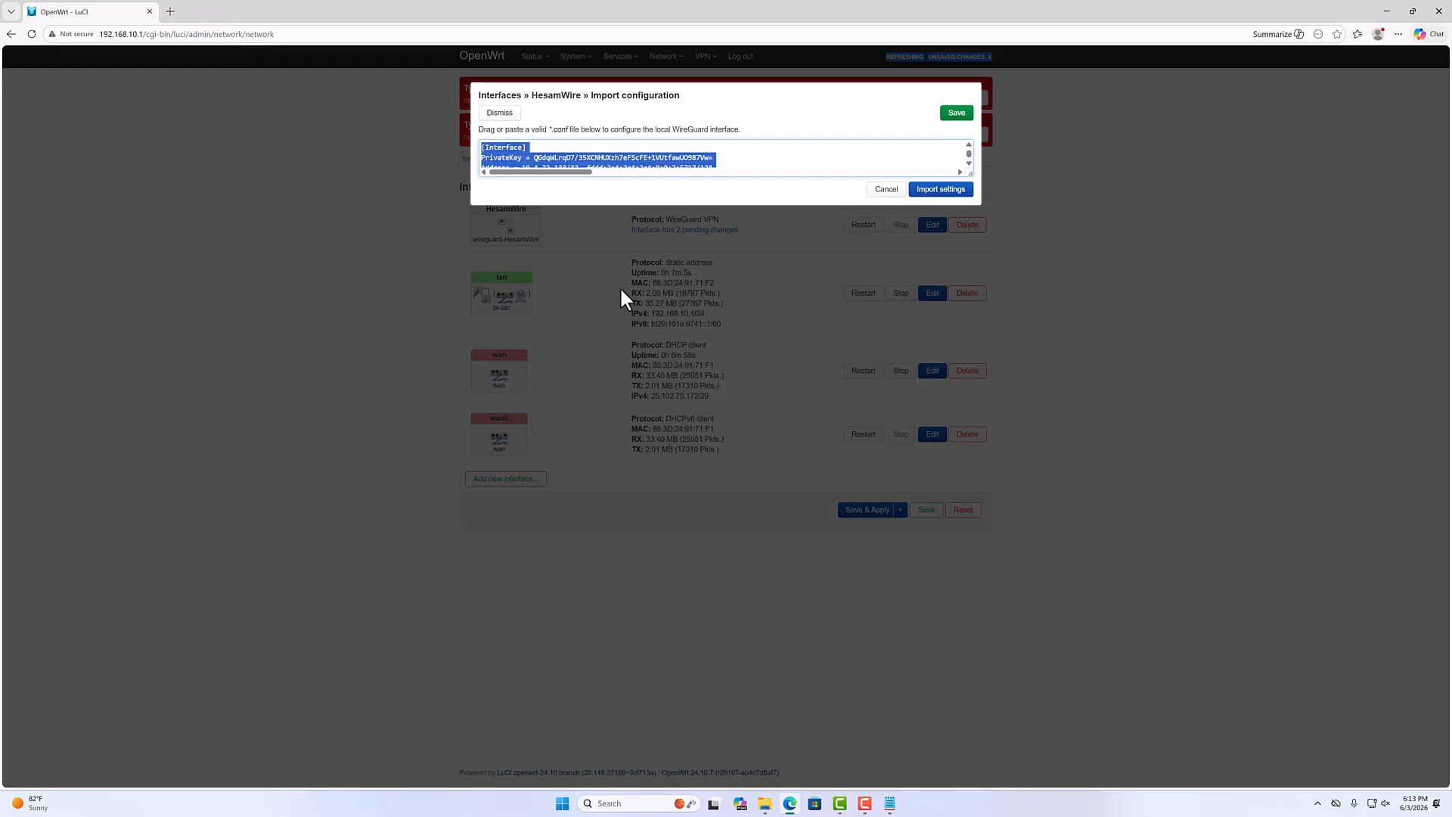
key(BackSpace)
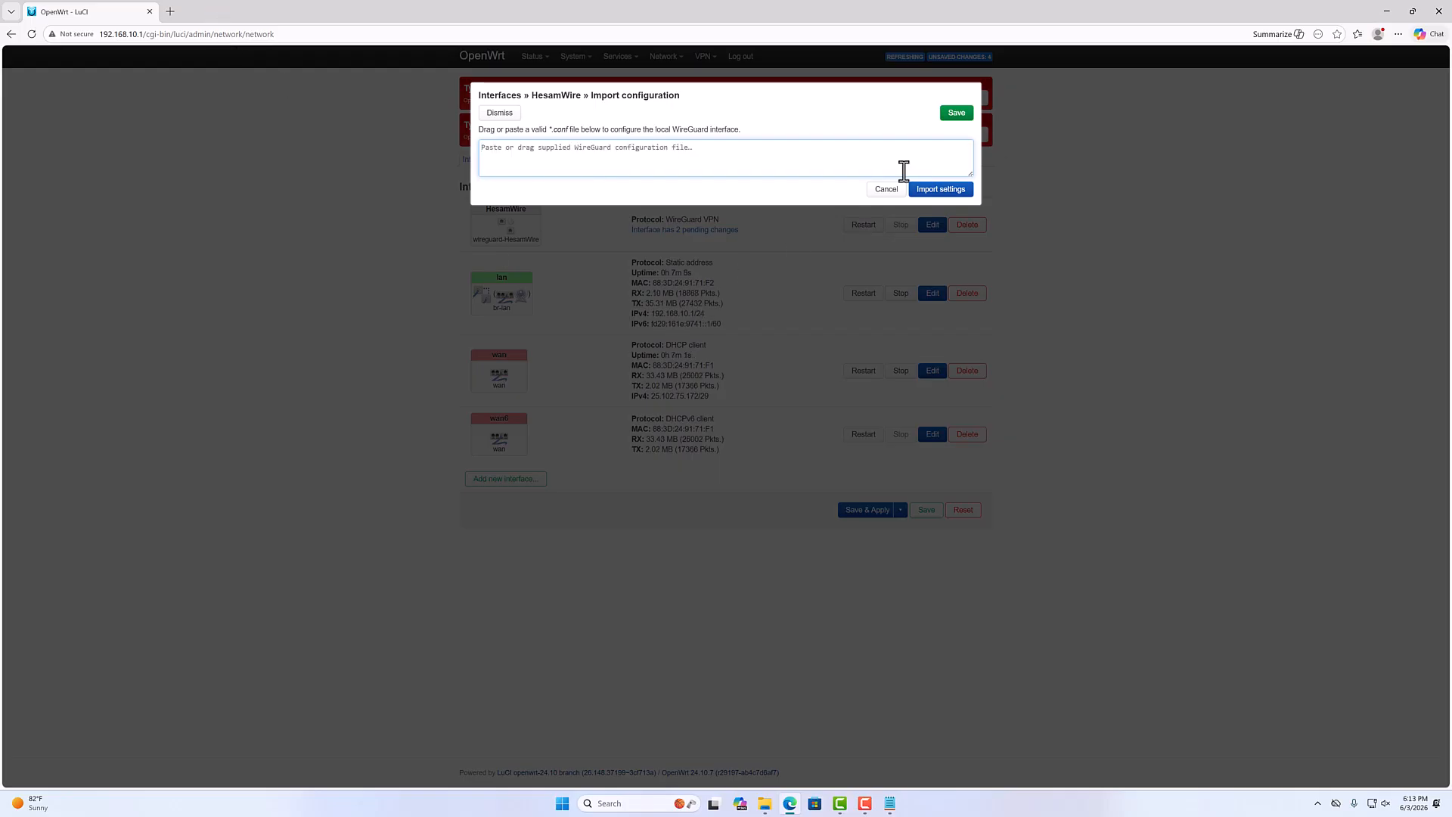
click(1412, 11)
drag(101, 648, 593, 184)
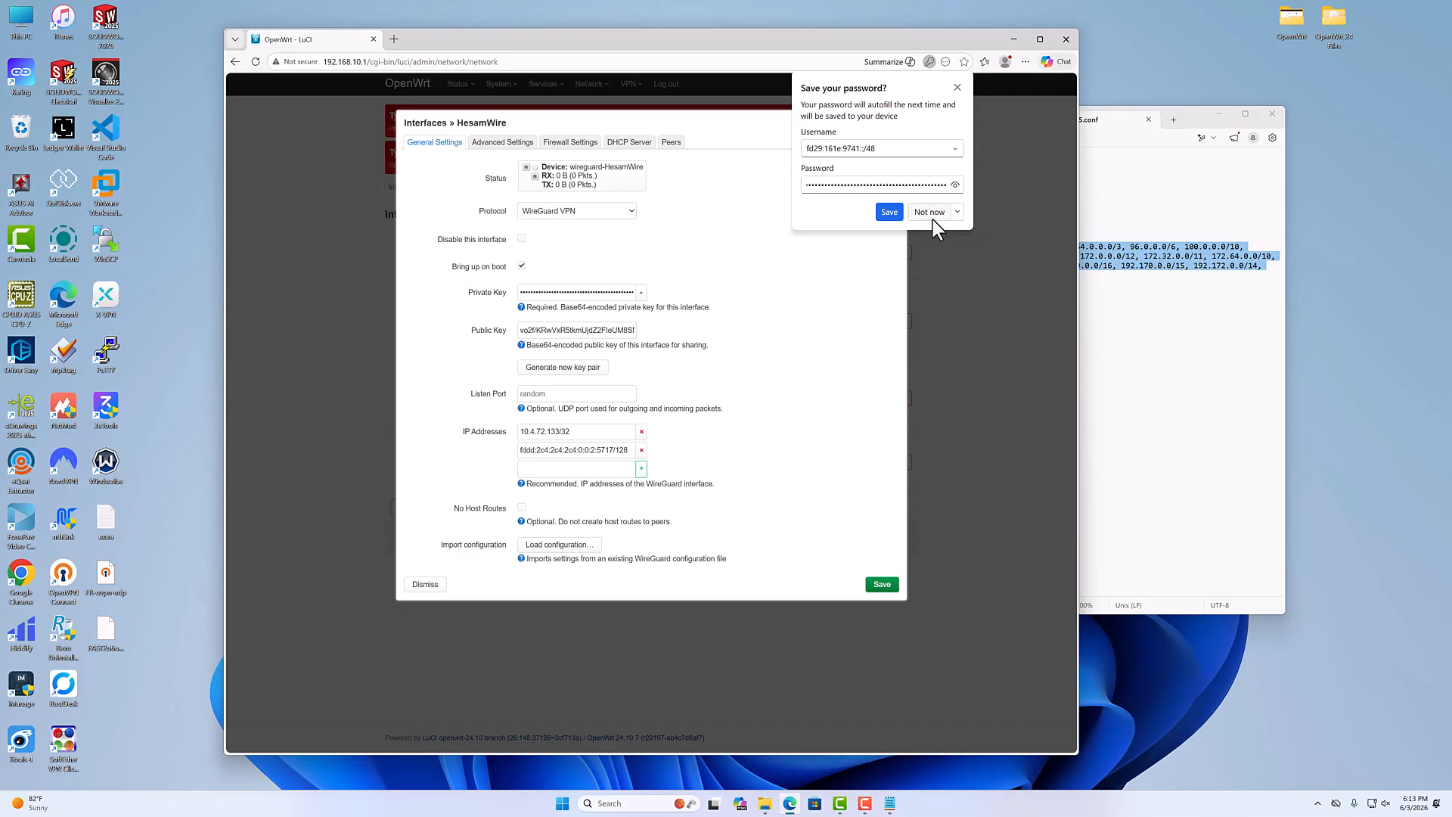
click(929, 212)
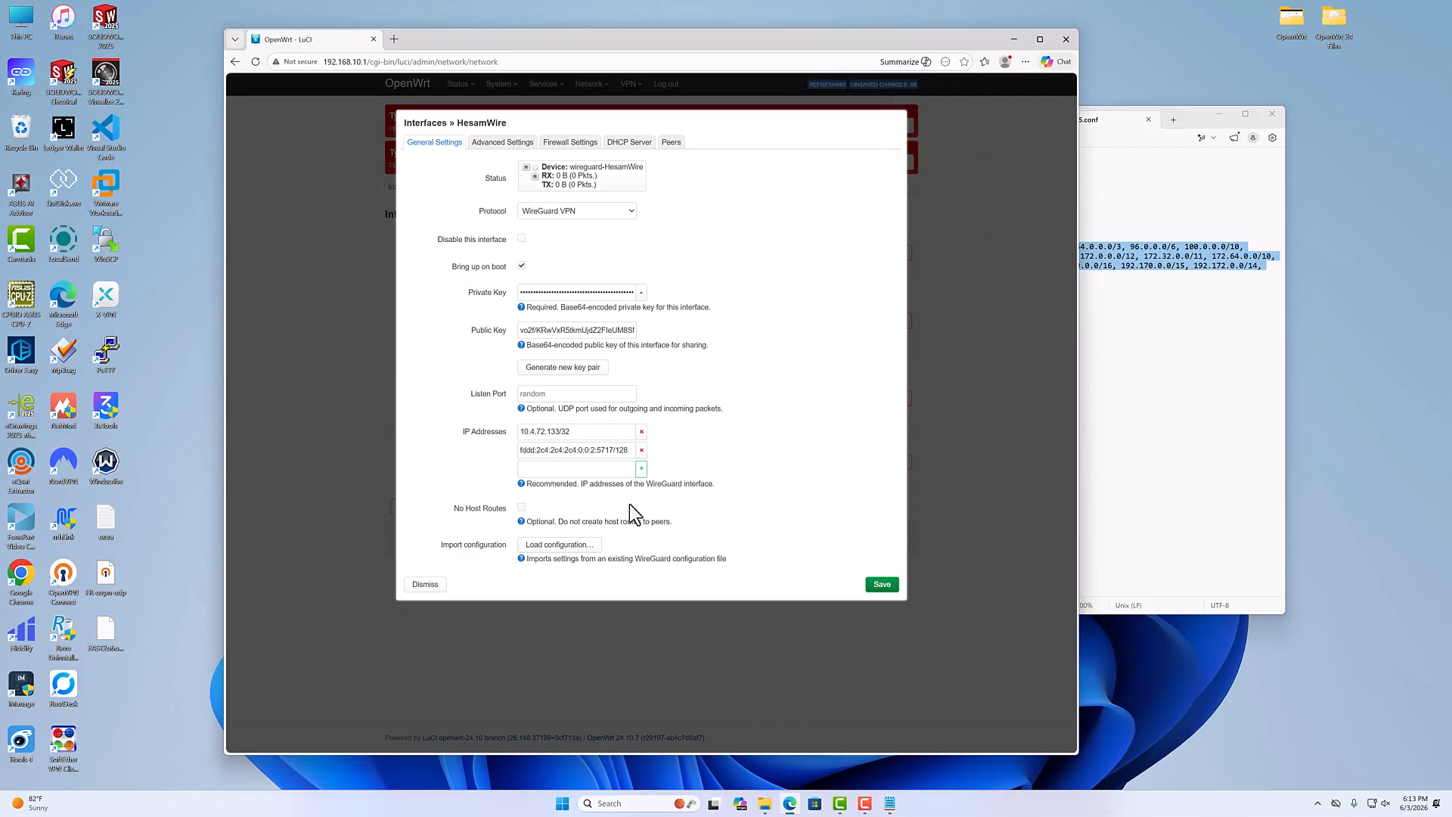
click(881, 584)
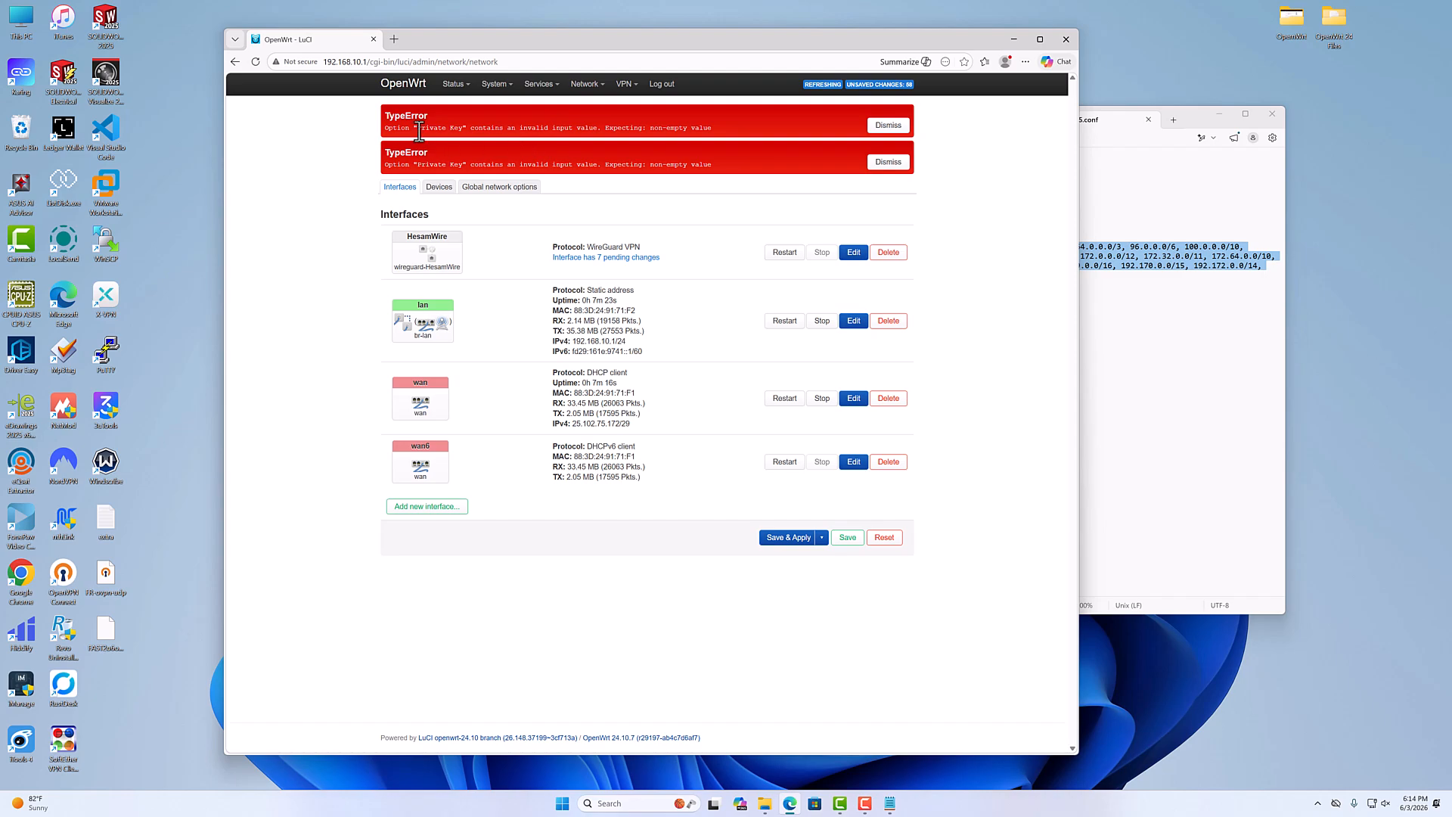
Step: Dismiss both error notices, reopen HesamWire and examine its imported general, advanced, firewall, DHCP and peer settings
click(888, 126)
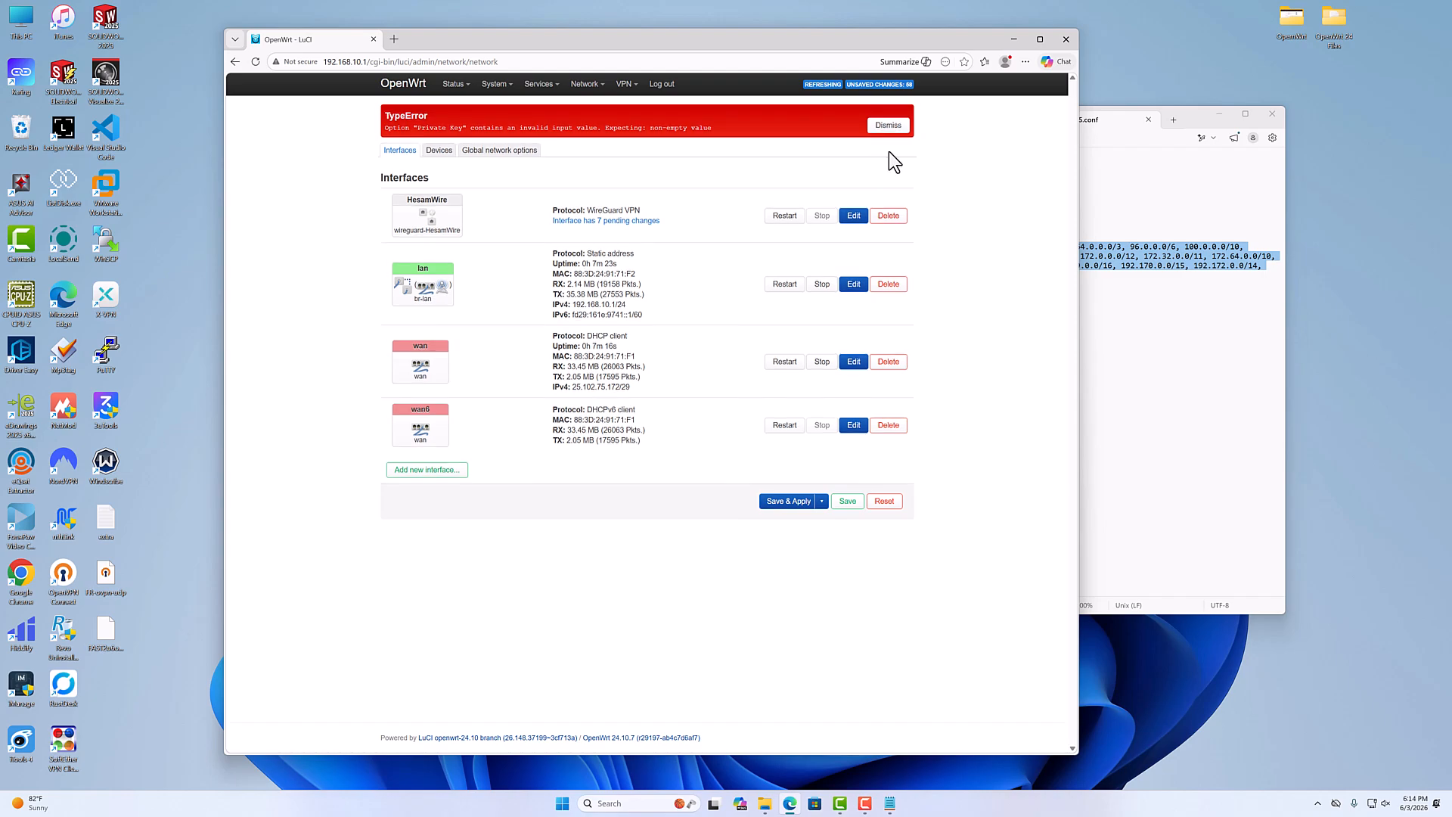
click(888, 126)
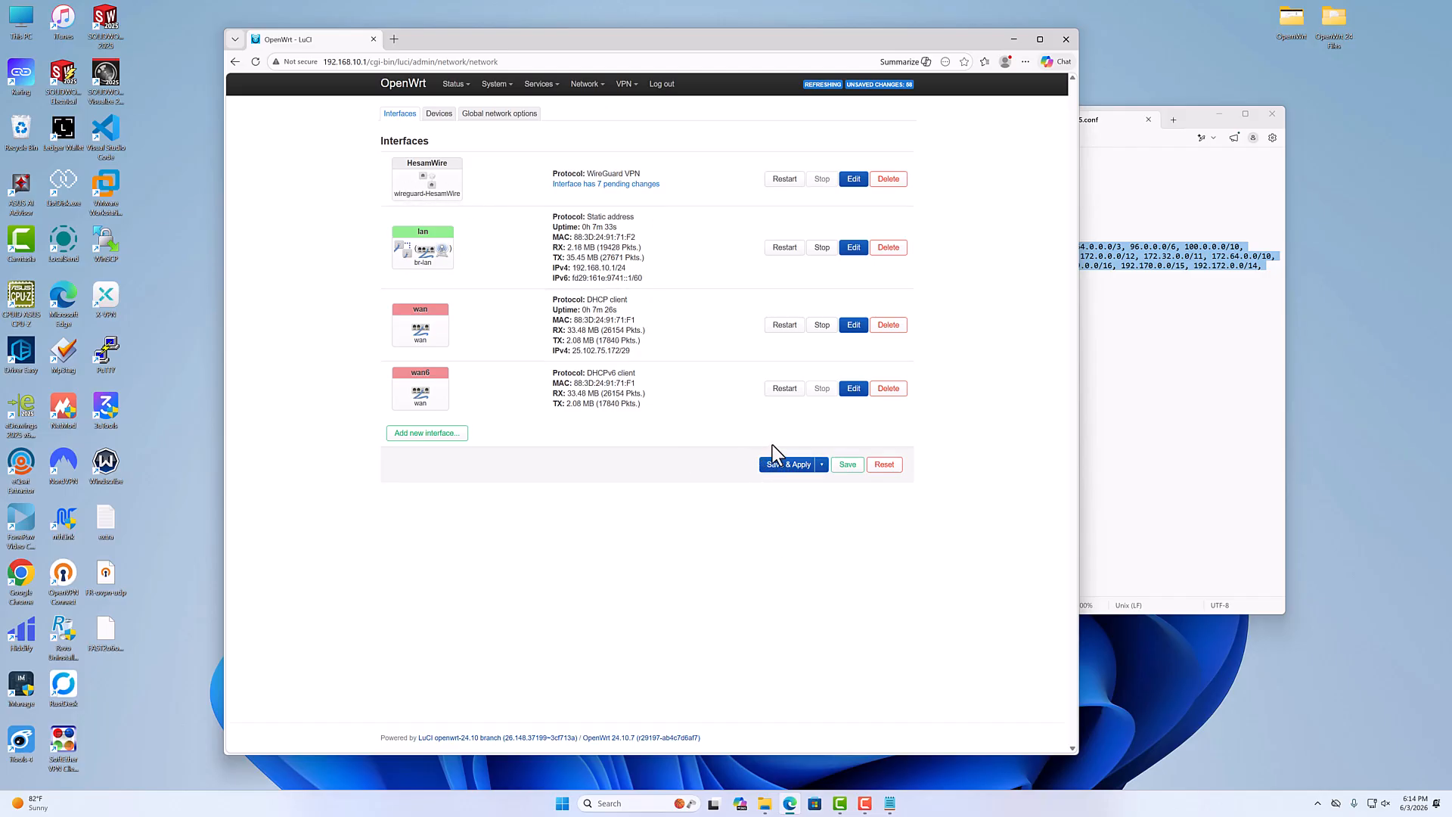
click(854, 180)
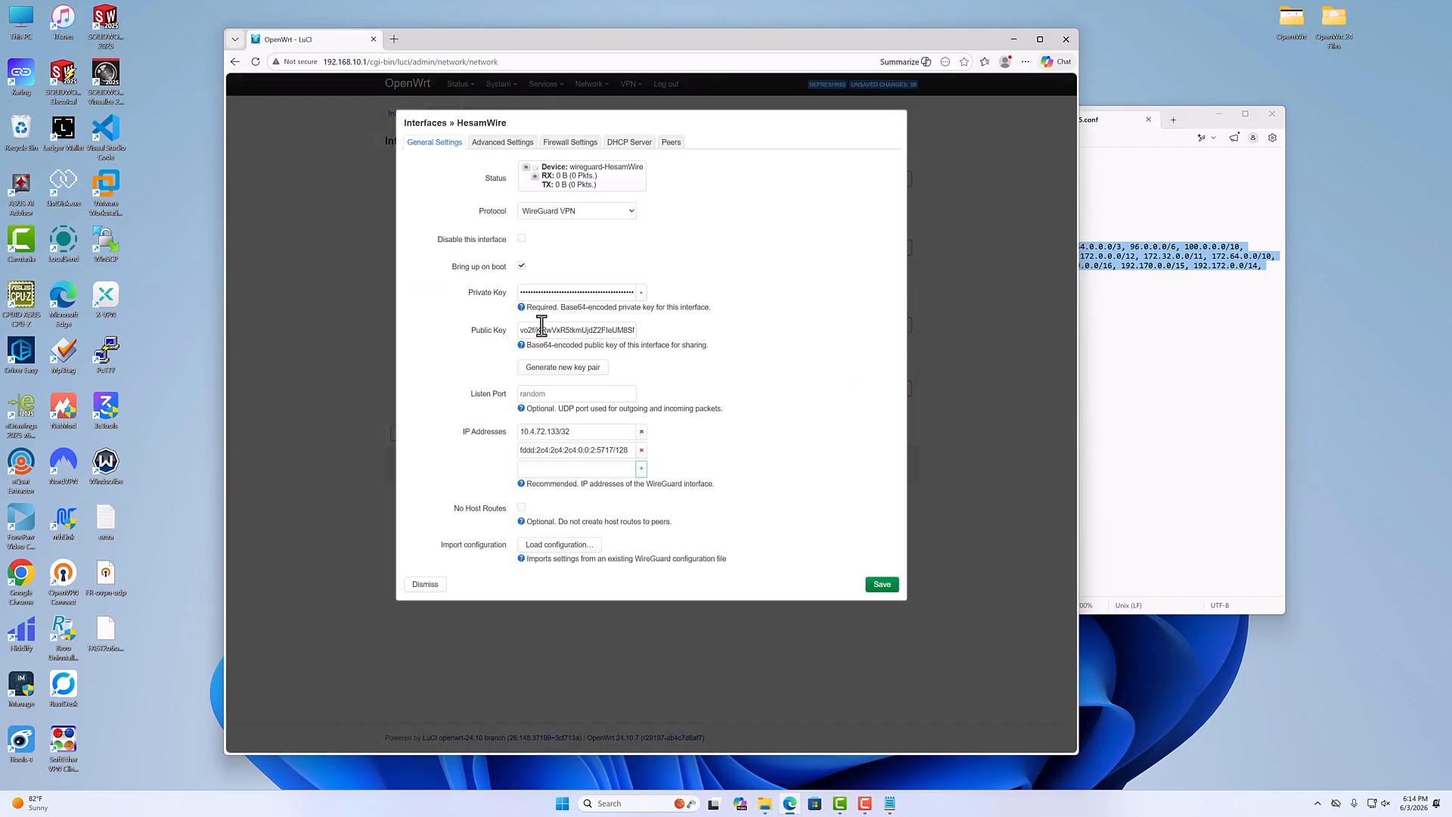
click(487, 149)
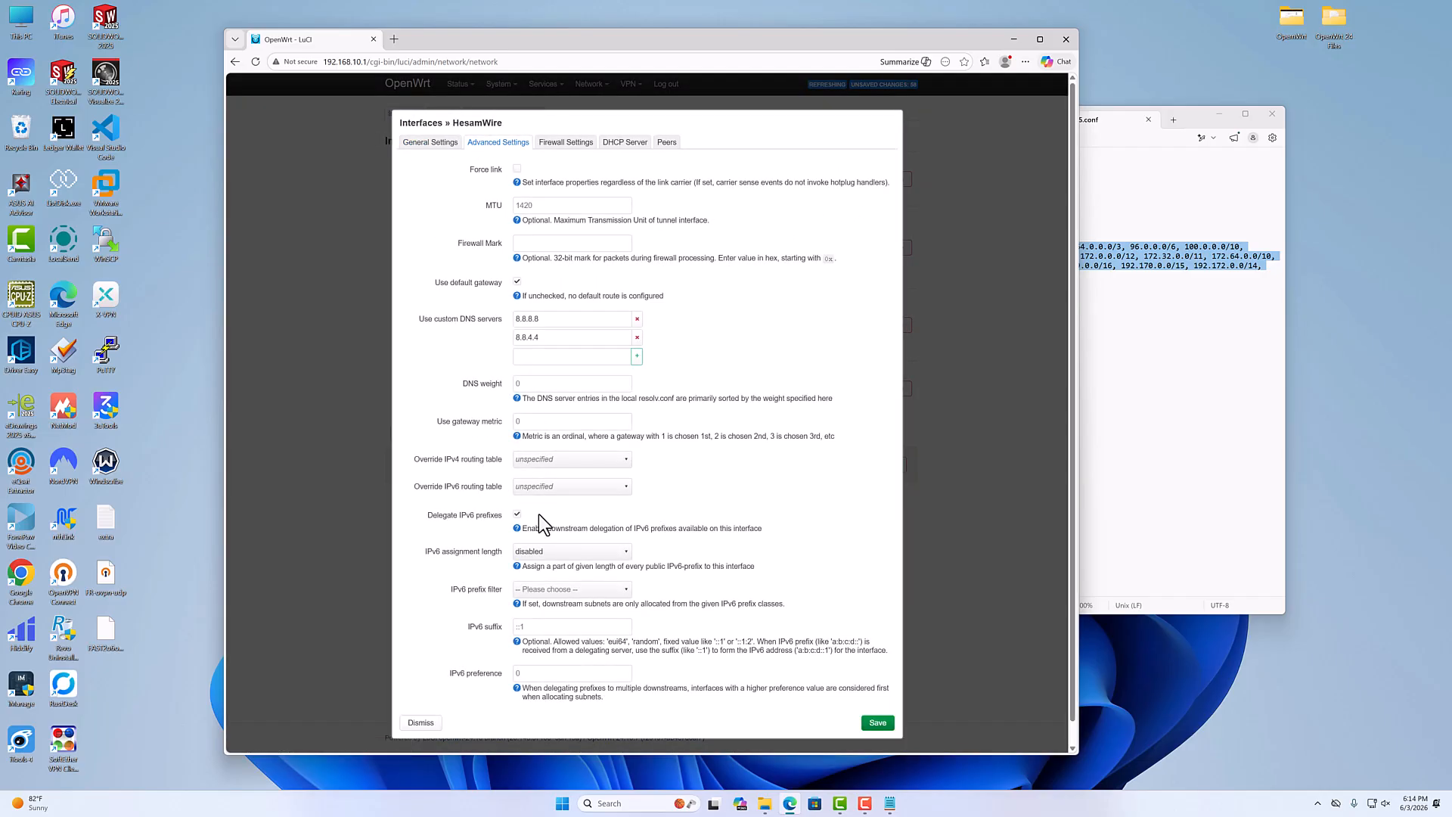
click(569, 143)
click(629, 142)
click(671, 142)
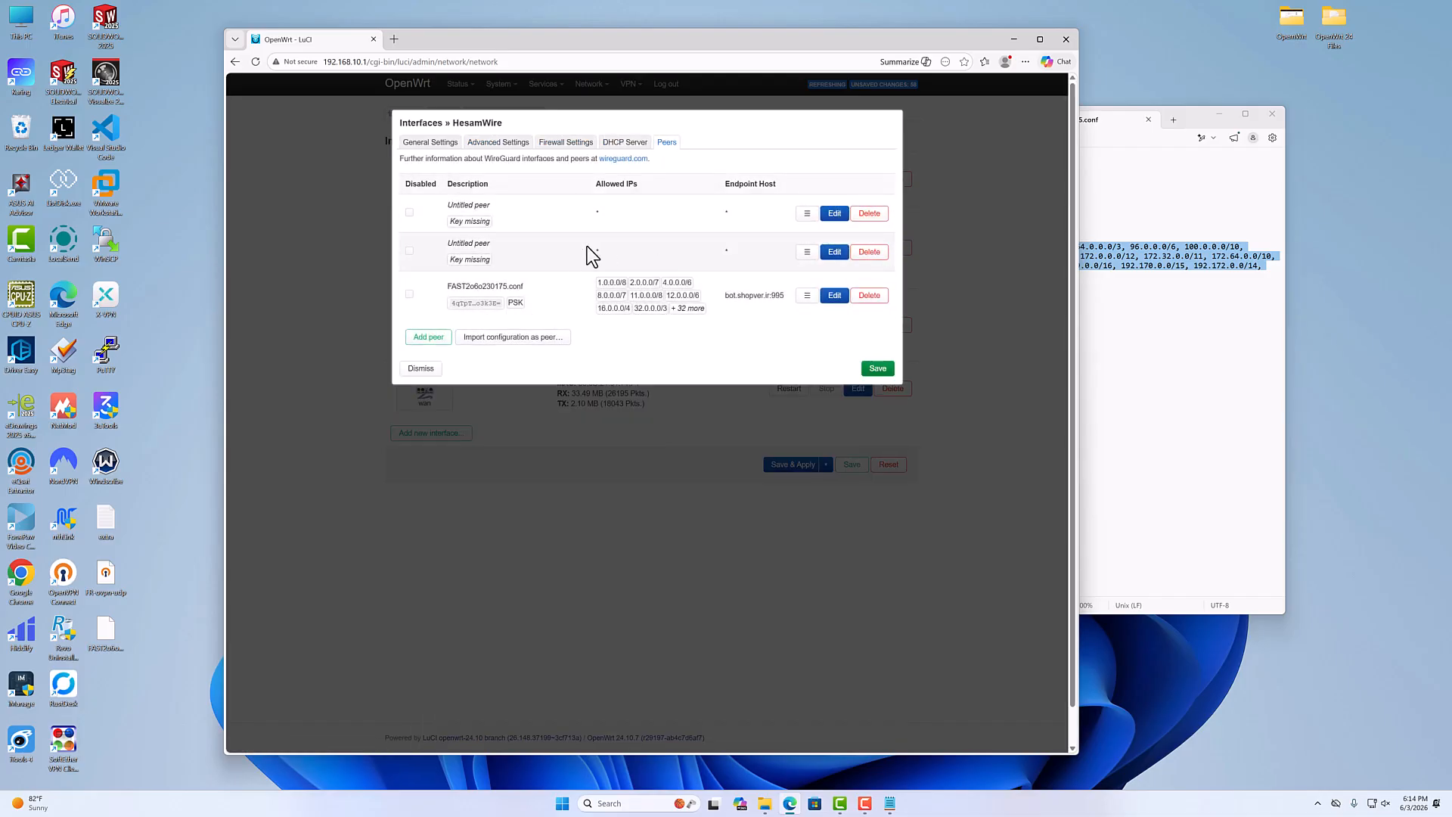
mouse_move(777, 315)
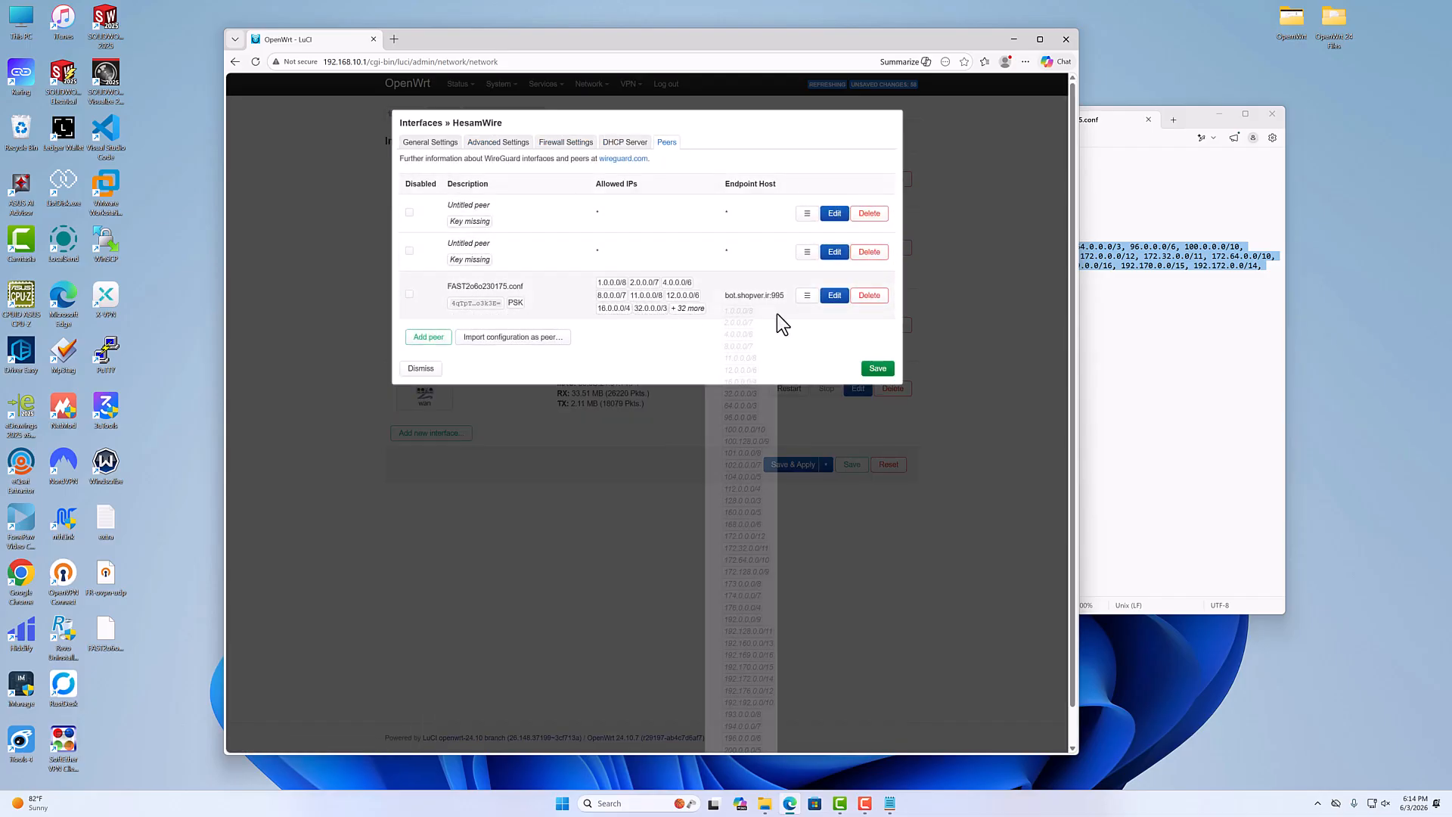
Step: Delete HesamWire's two untitled peers, and enable Route Allowed IPs on the FAST2o6o230175.conf peer and save it
click(871, 253)
click(869, 214)
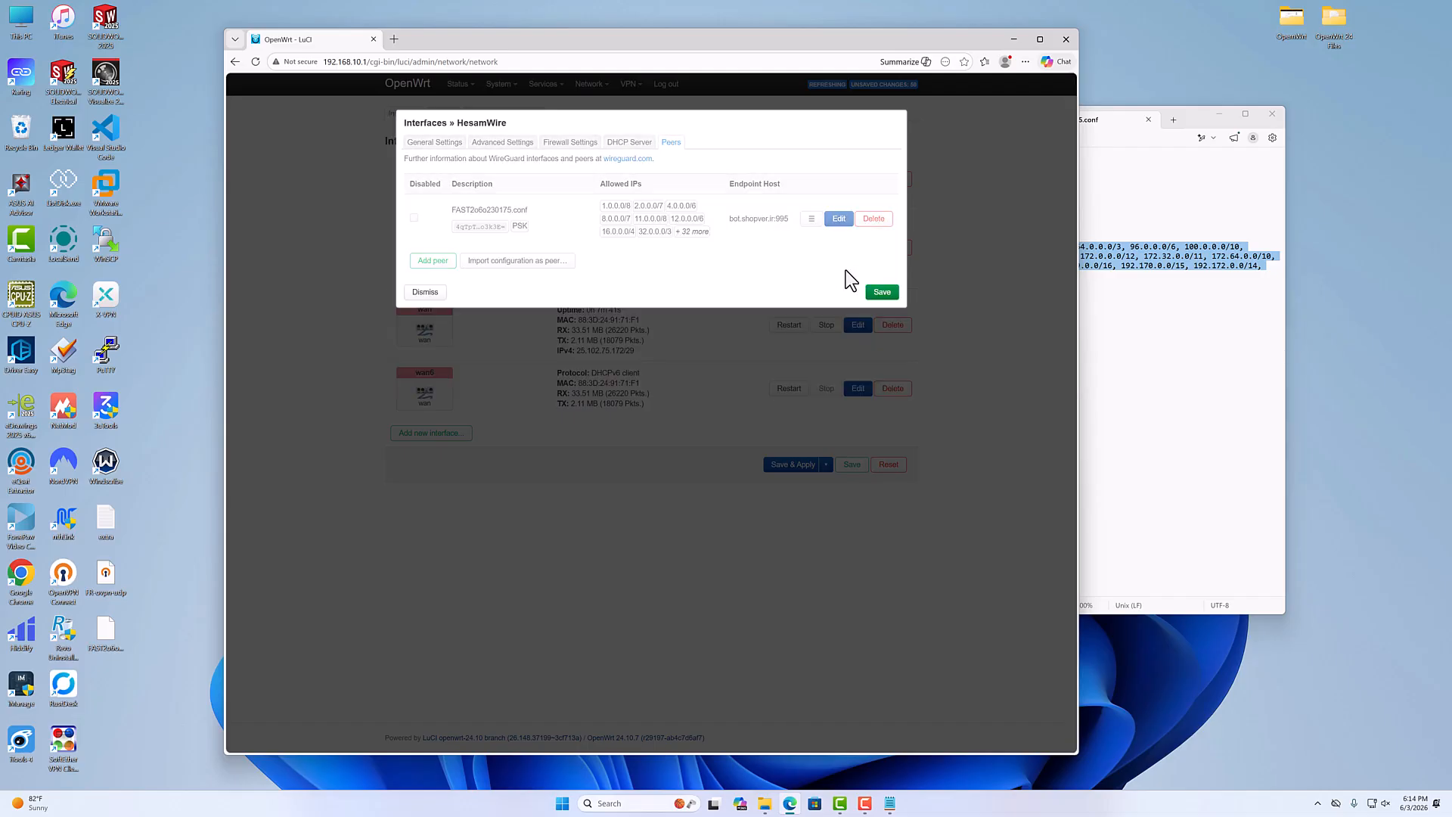
click(839, 219)
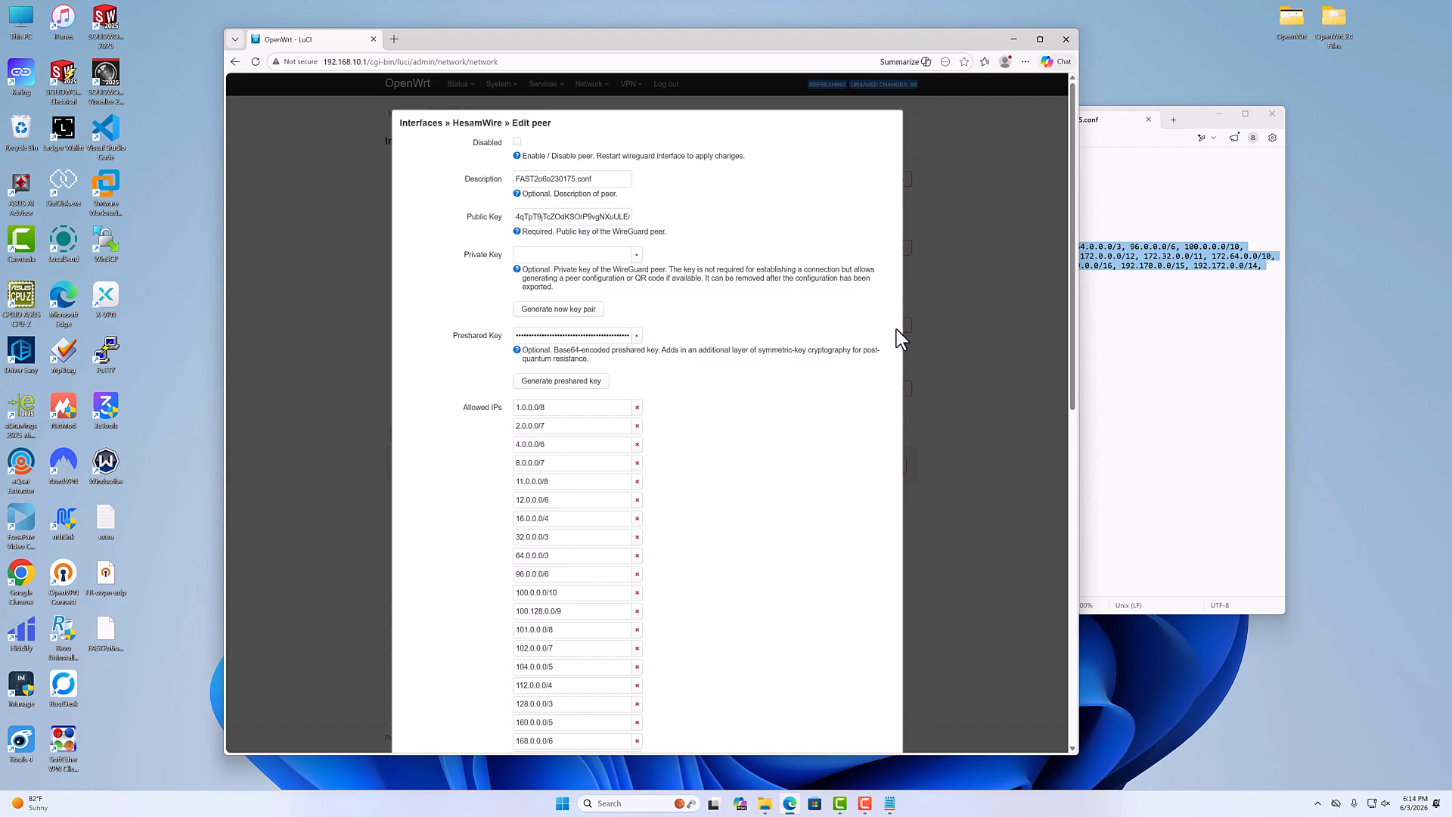
drag(1077, 369, 1054, 707)
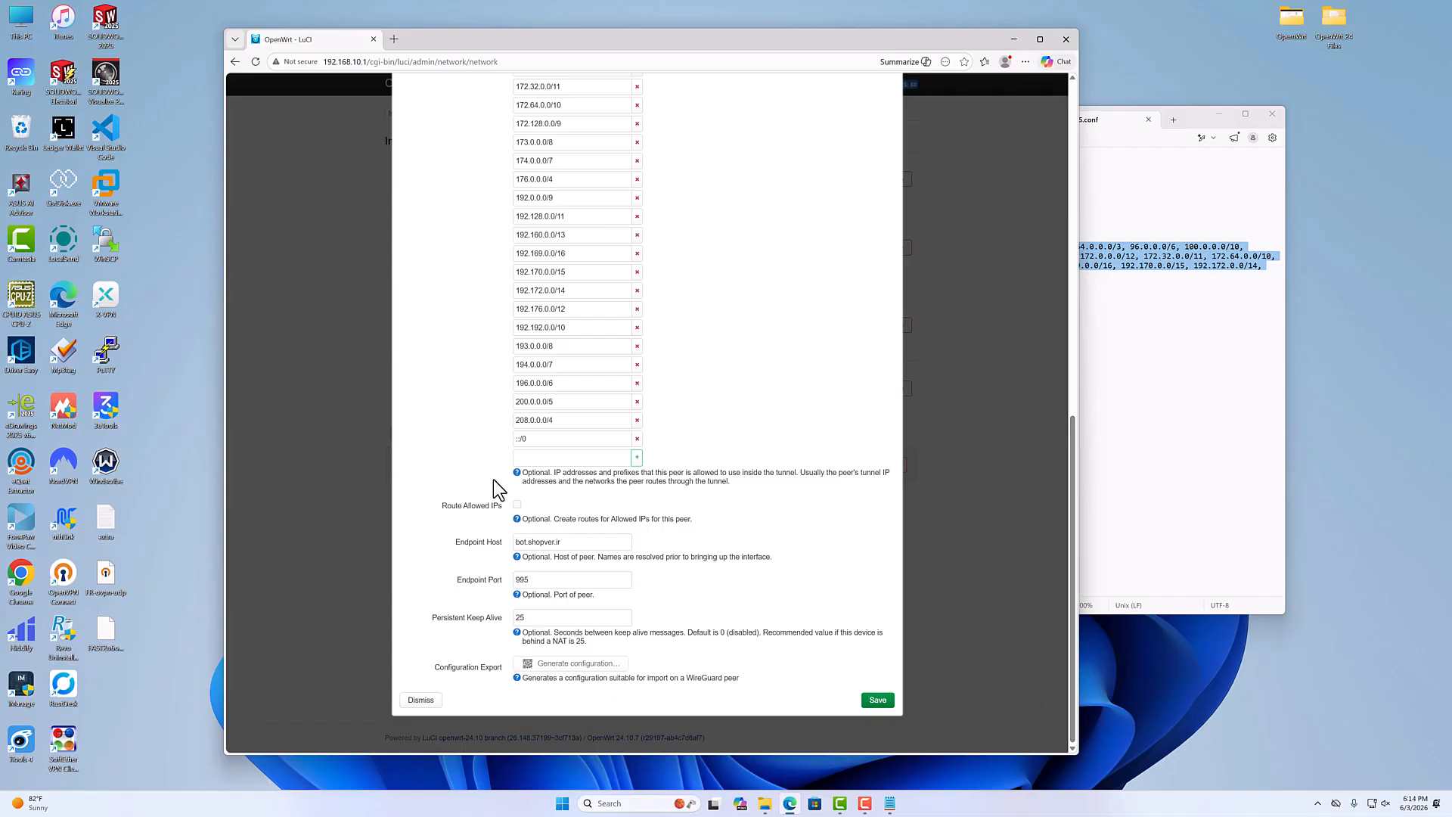
click(517, 505)
drag(444, 508, 502, 508)
drag(1067, 484, 1031, 641)
click(877, 697)
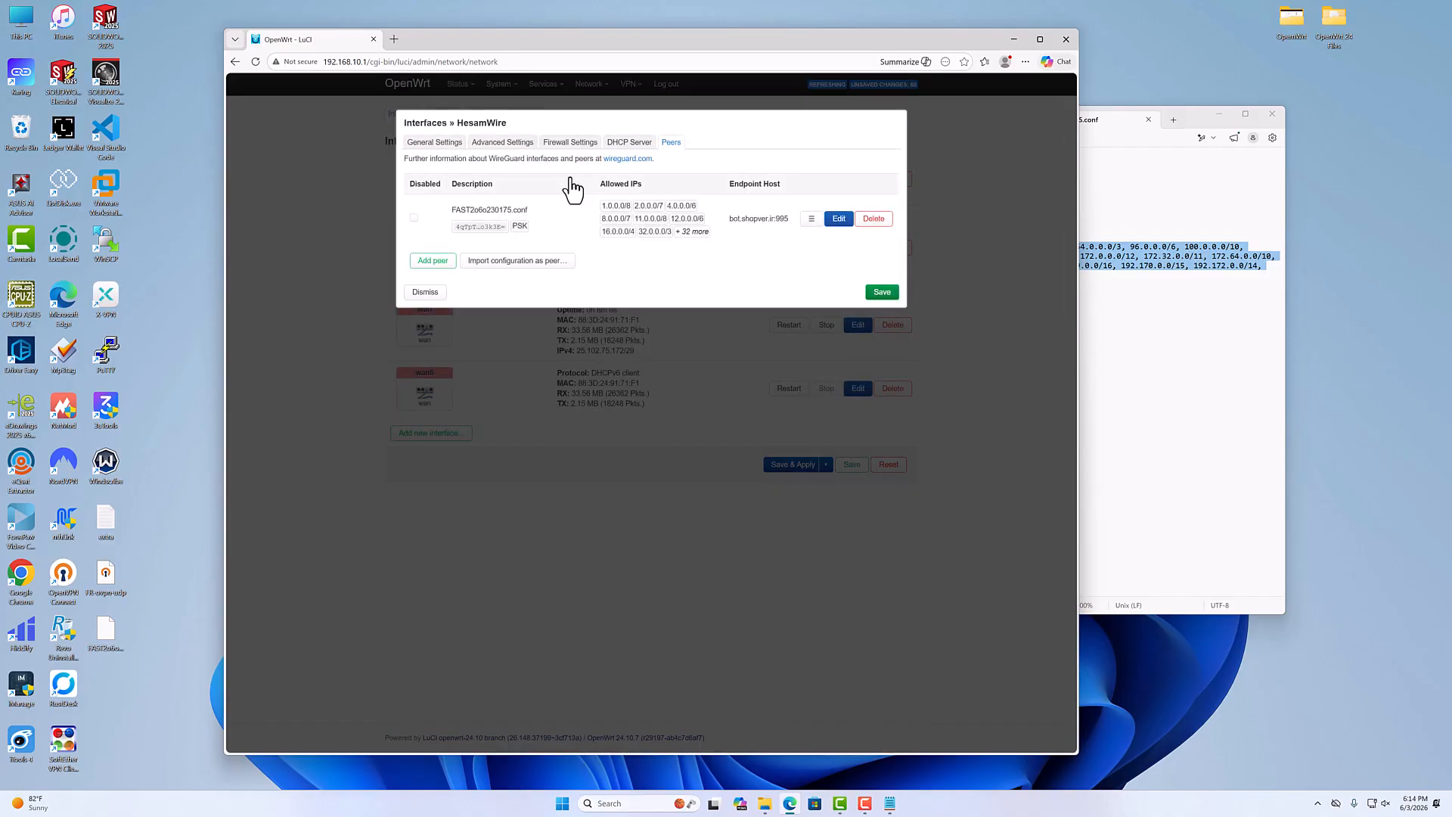
Step: Set the MTU to 1360 in HesamWire's advanced settings
click(437, 147)
click(500, 143)
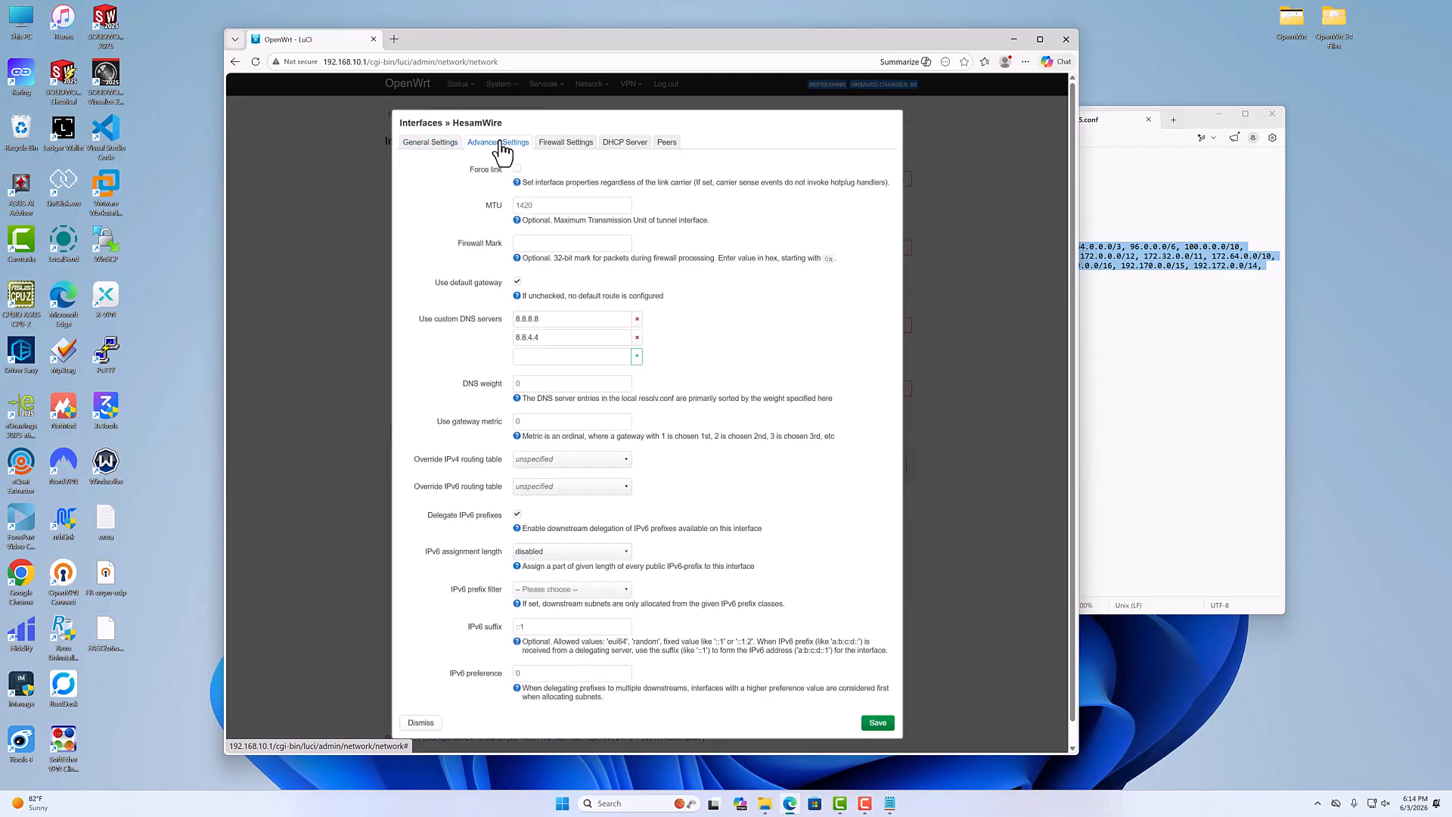
click(523, 205)
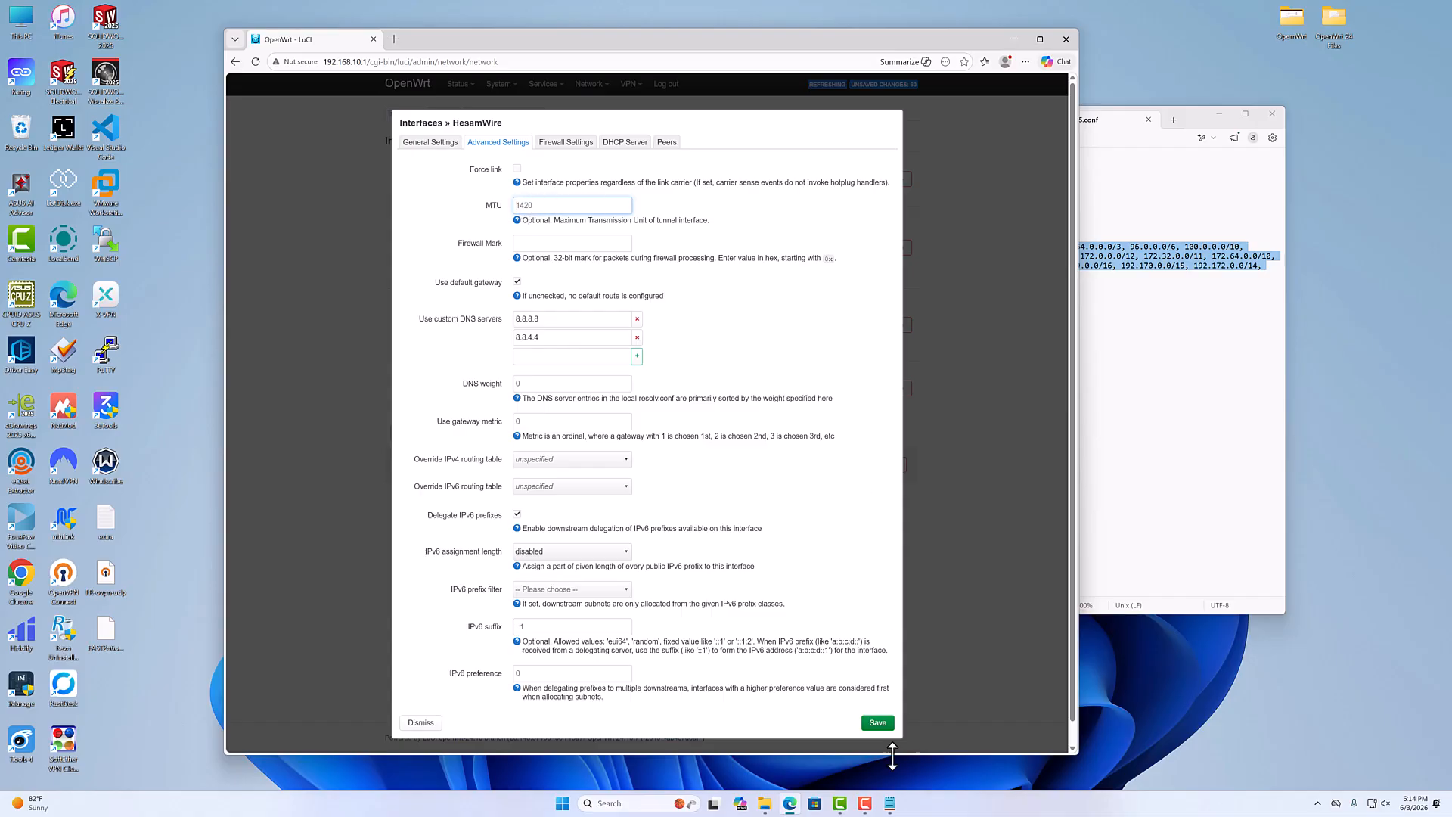
click(867, 804)
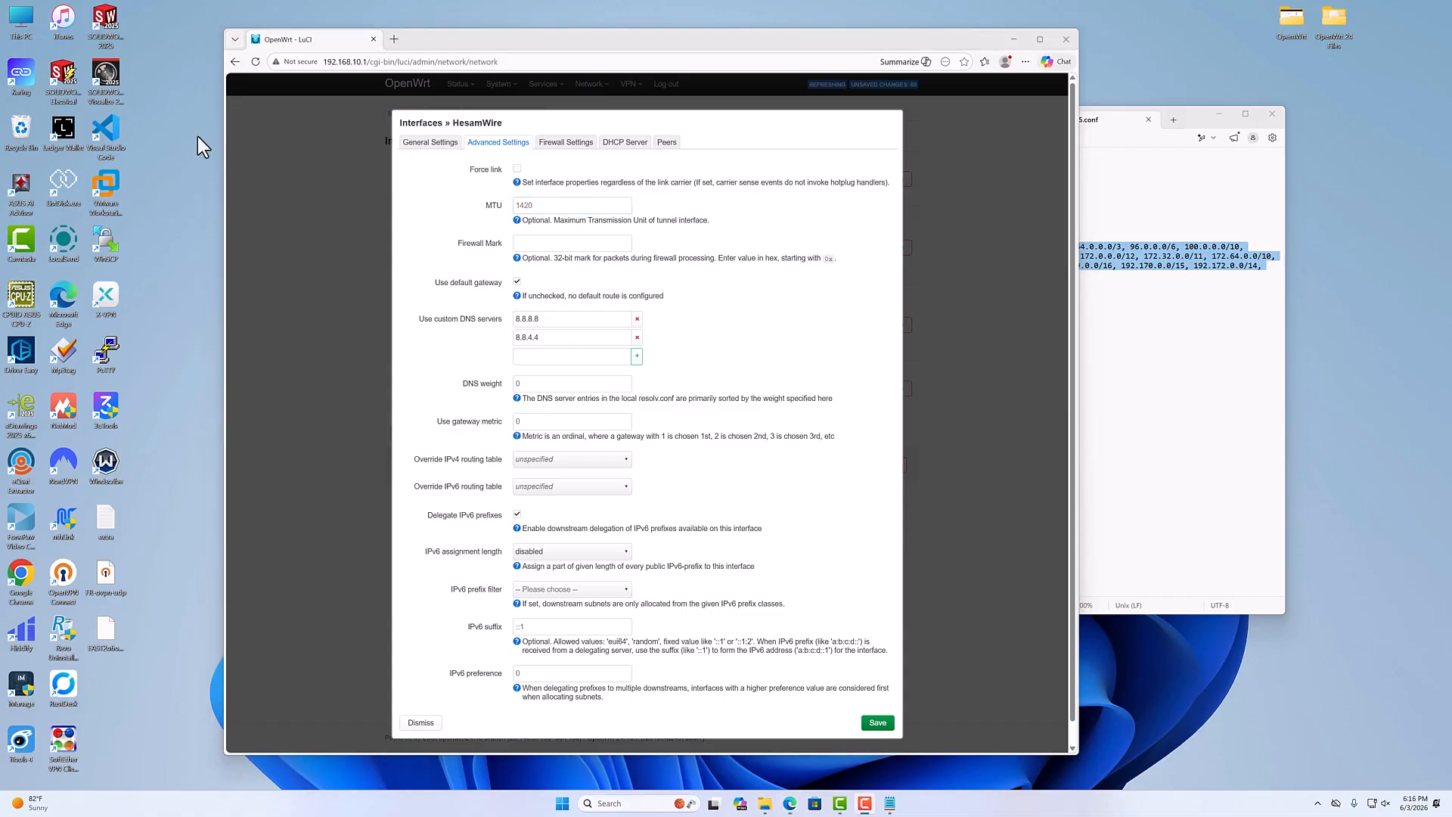
click(533, 203)
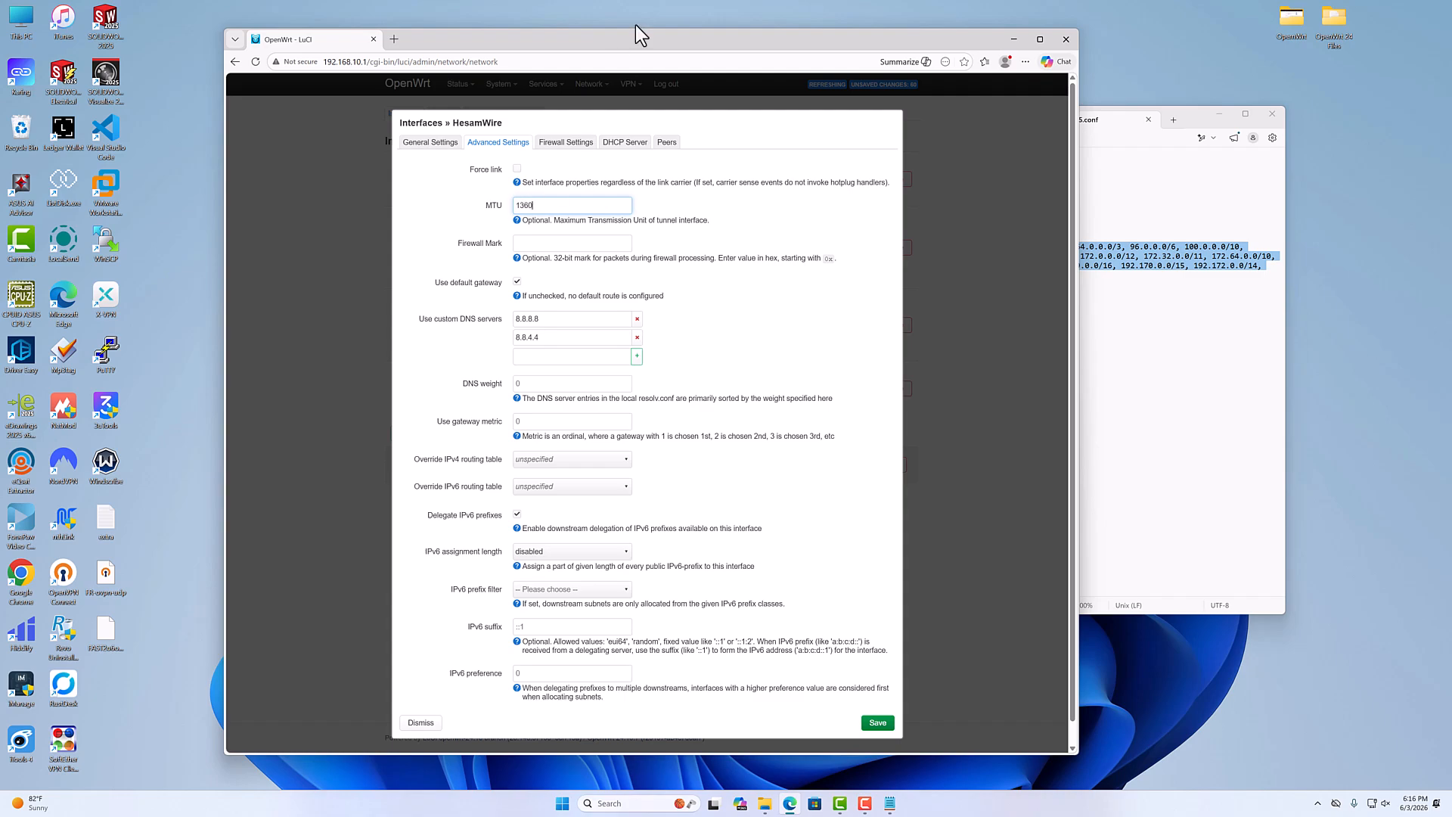
double_click(535, 203)
Step: Replace HesamWire's IPv4 address entry with 10.4.72.133/24 and save the interface
click(416, 144)
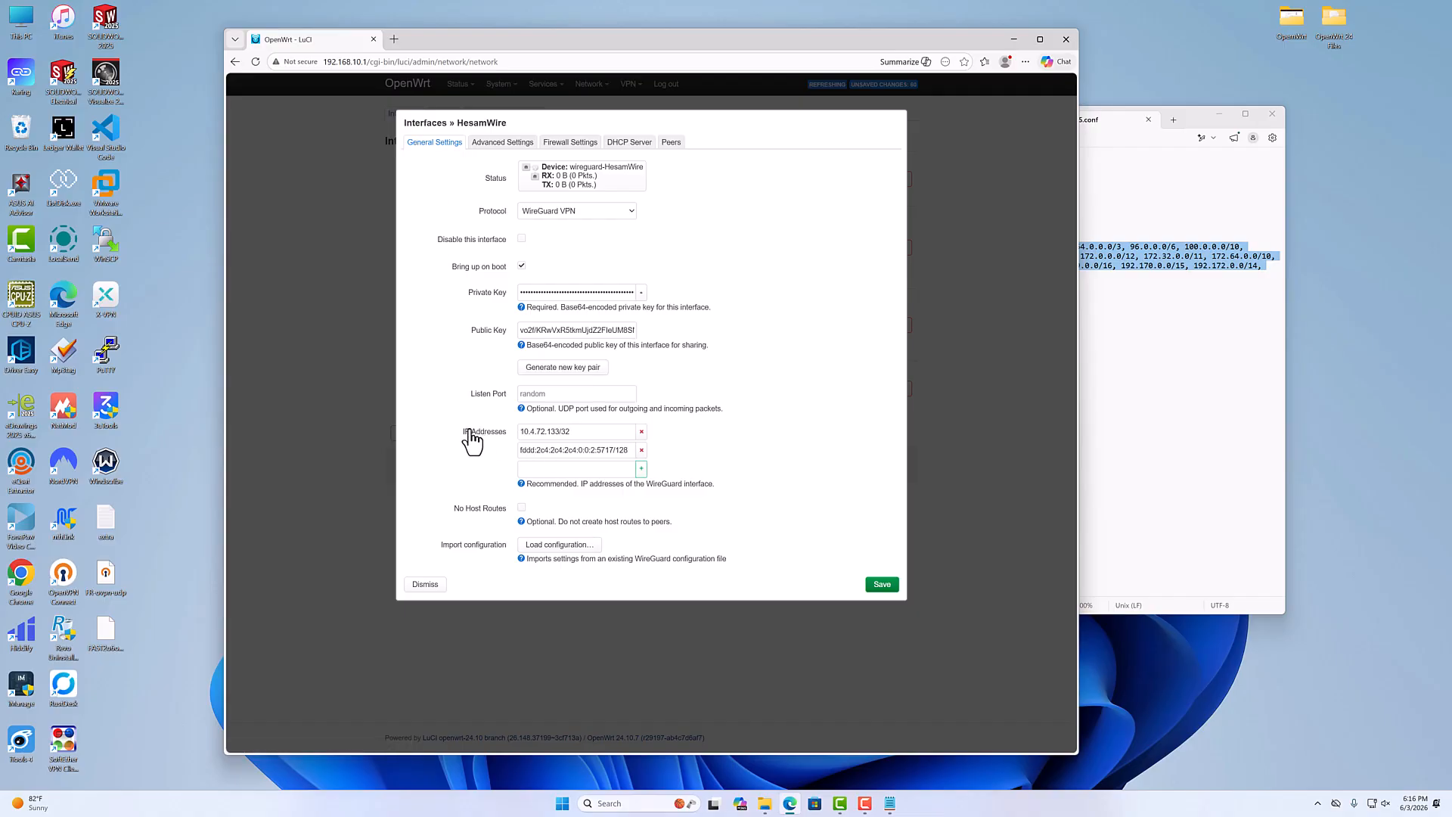
double_click(581, 433)
click(577, 433)
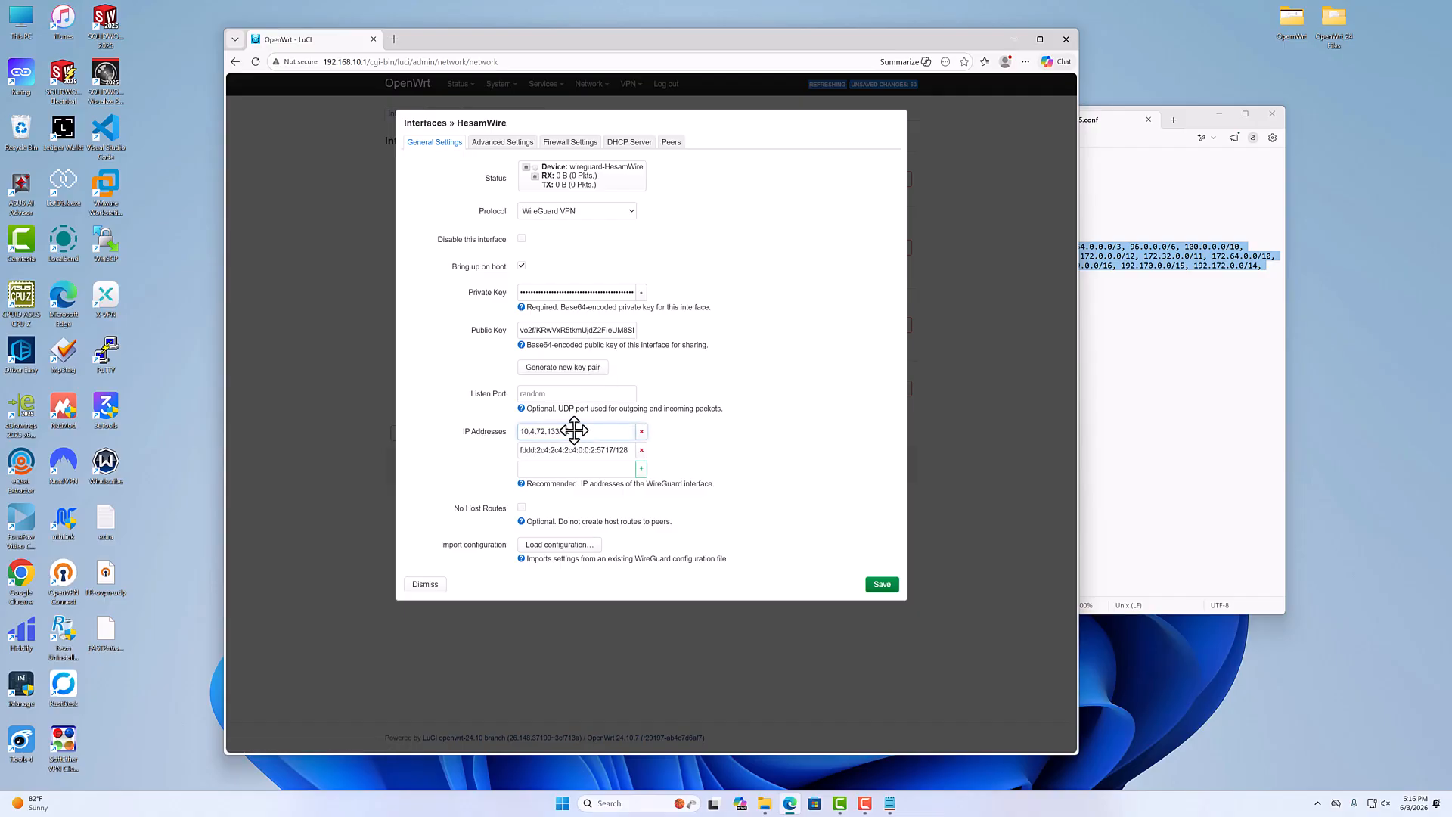
double_click(574, 432)
double_click(569, 432)
click(576, 433)
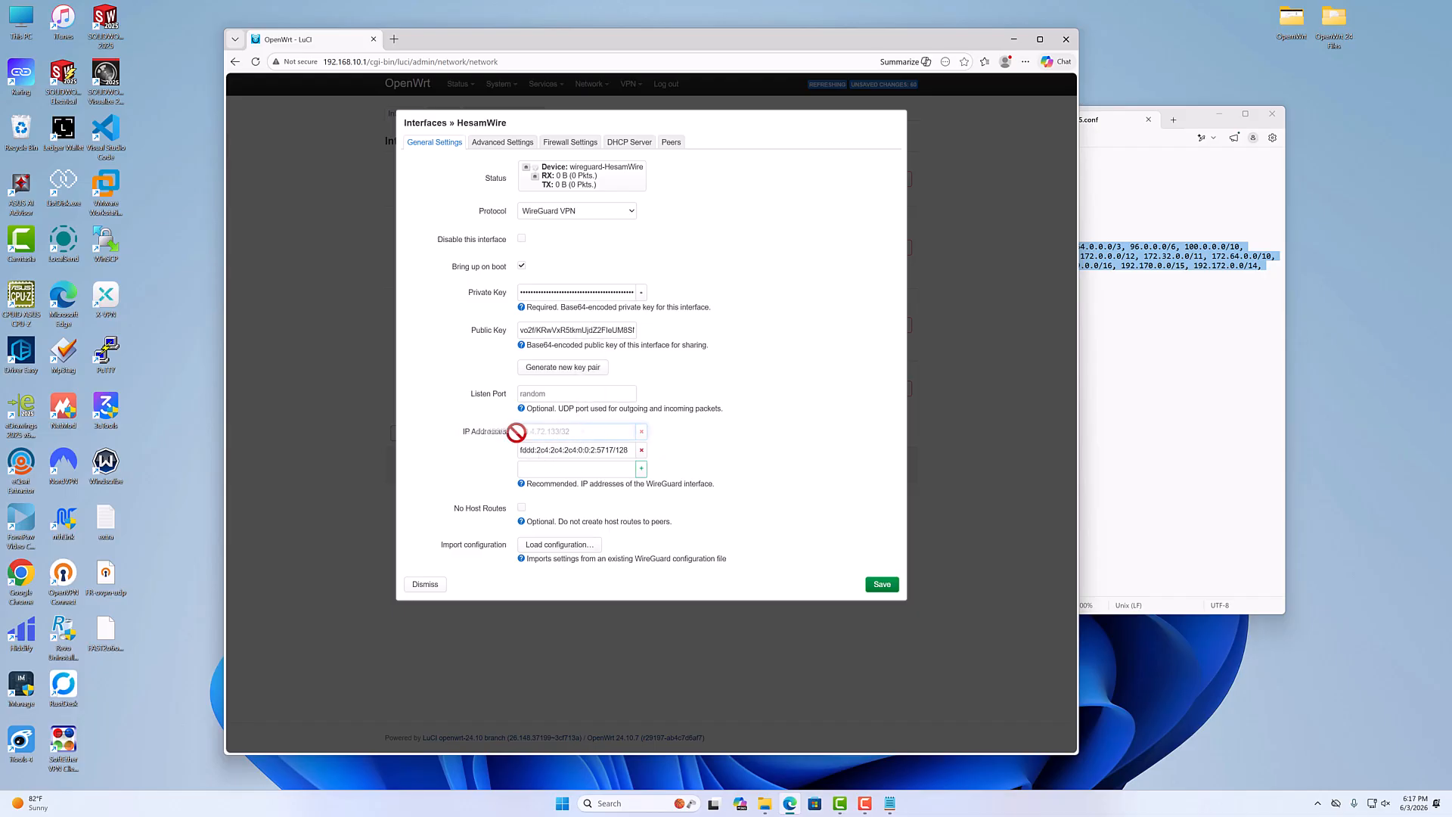
double_click(569, 433)
key(ctrl+c)
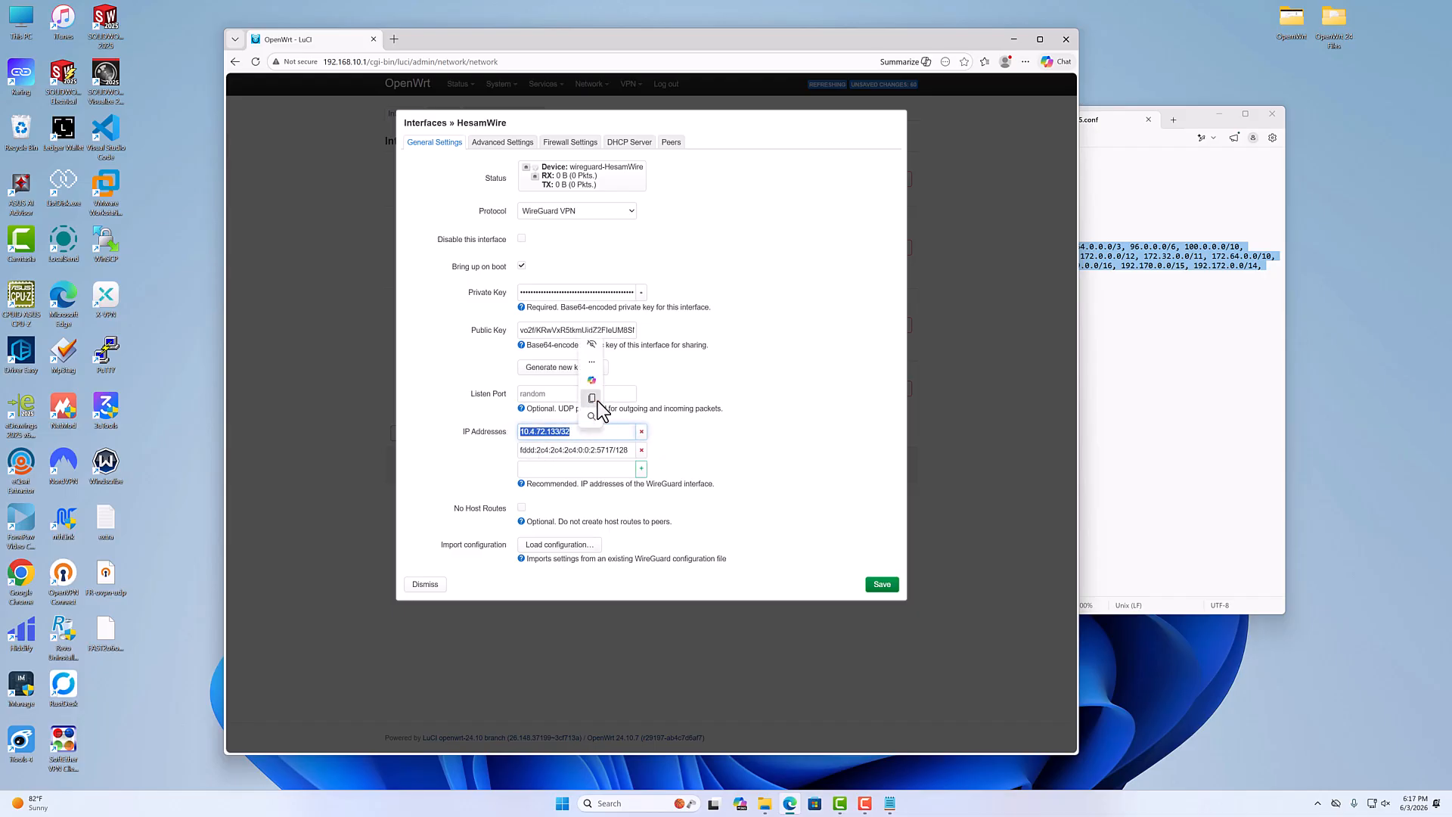
click(641, 432)
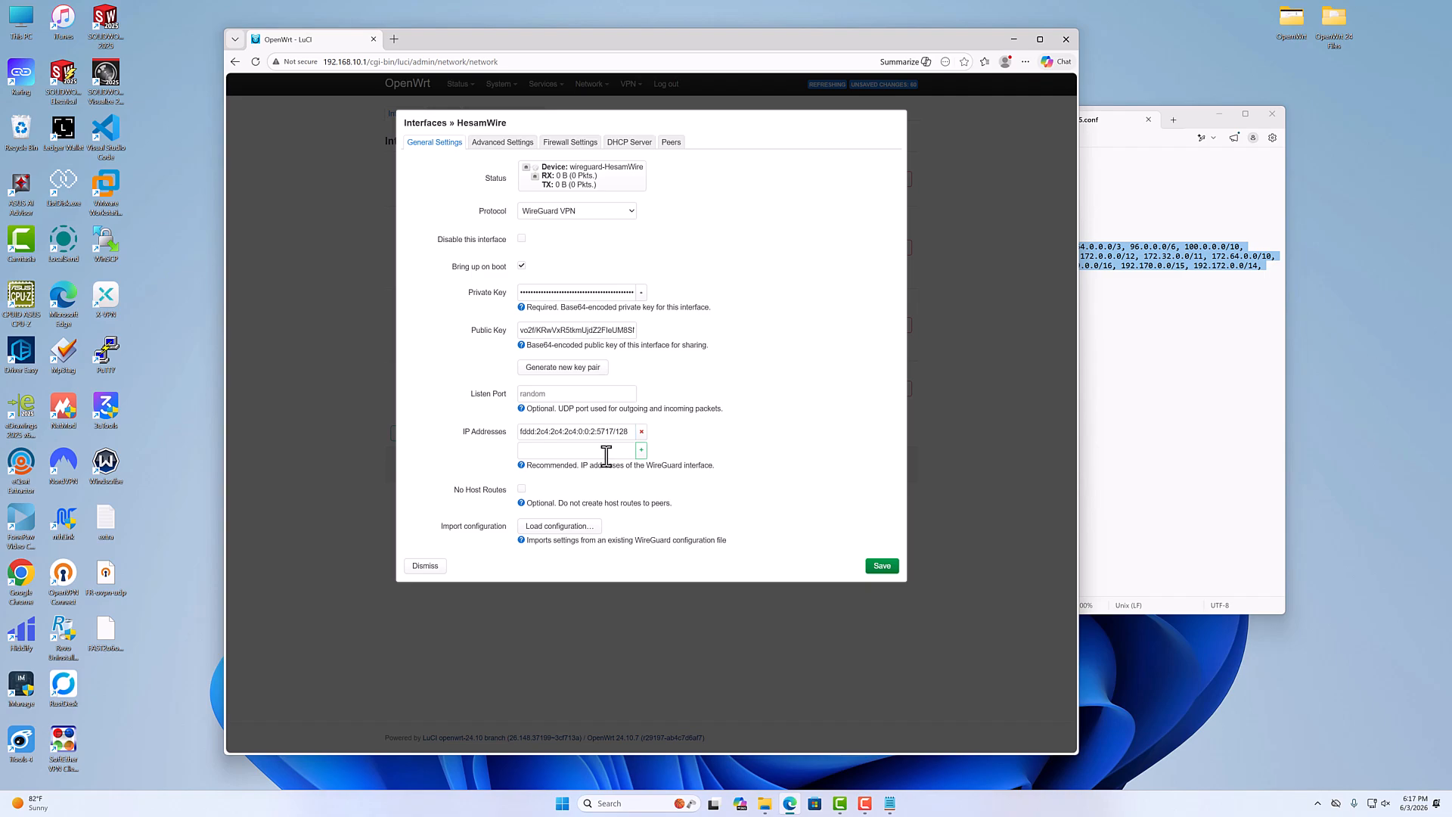
click(591, 450)
right_click(590, 450)
click(622, 545)
key(BackSpace)
text(24)
click(882, 567)
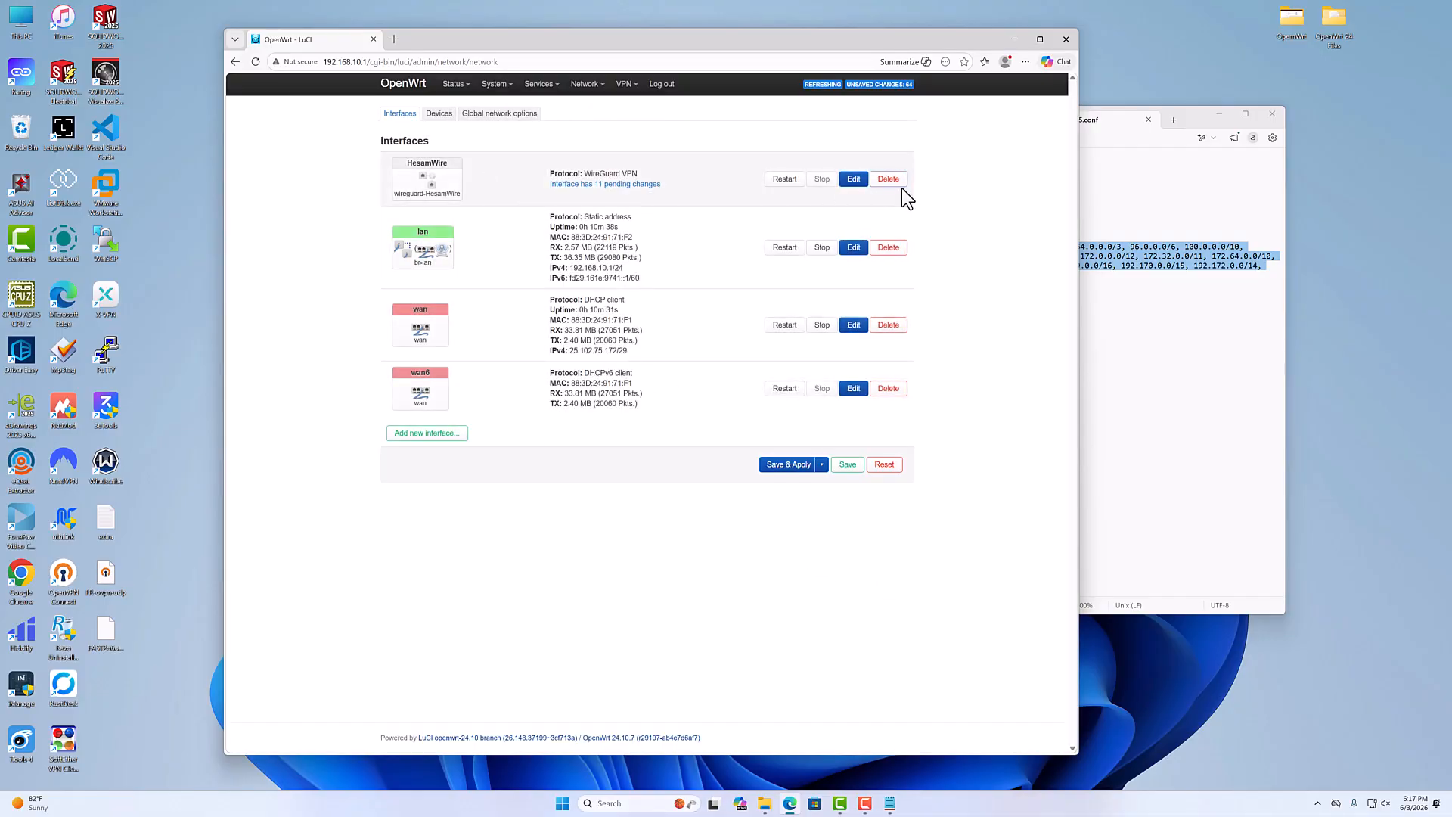
Step: Delete the HesamWire interface, then save and apply the network changes
click(893, 182)
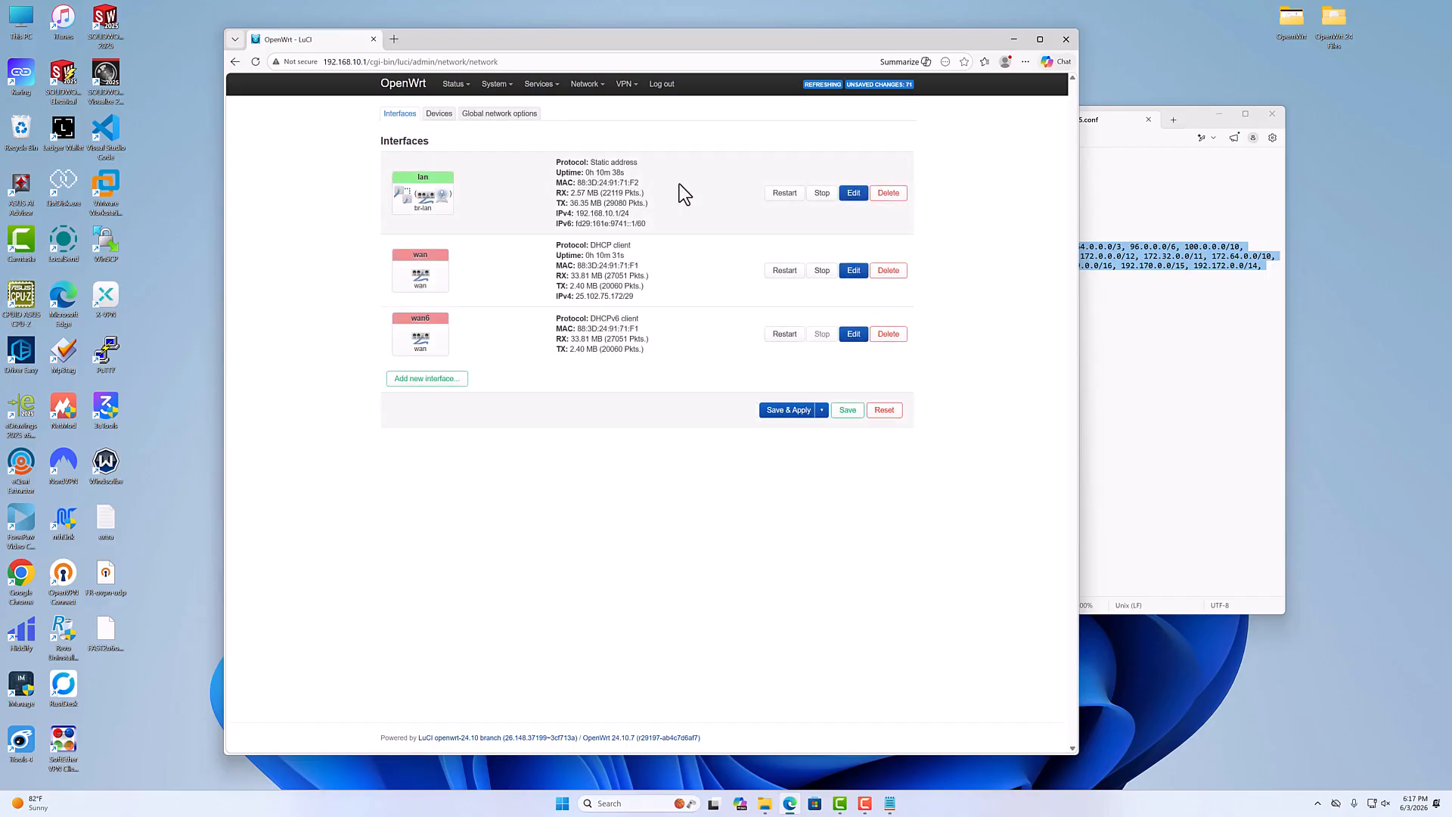
click(801, 413)
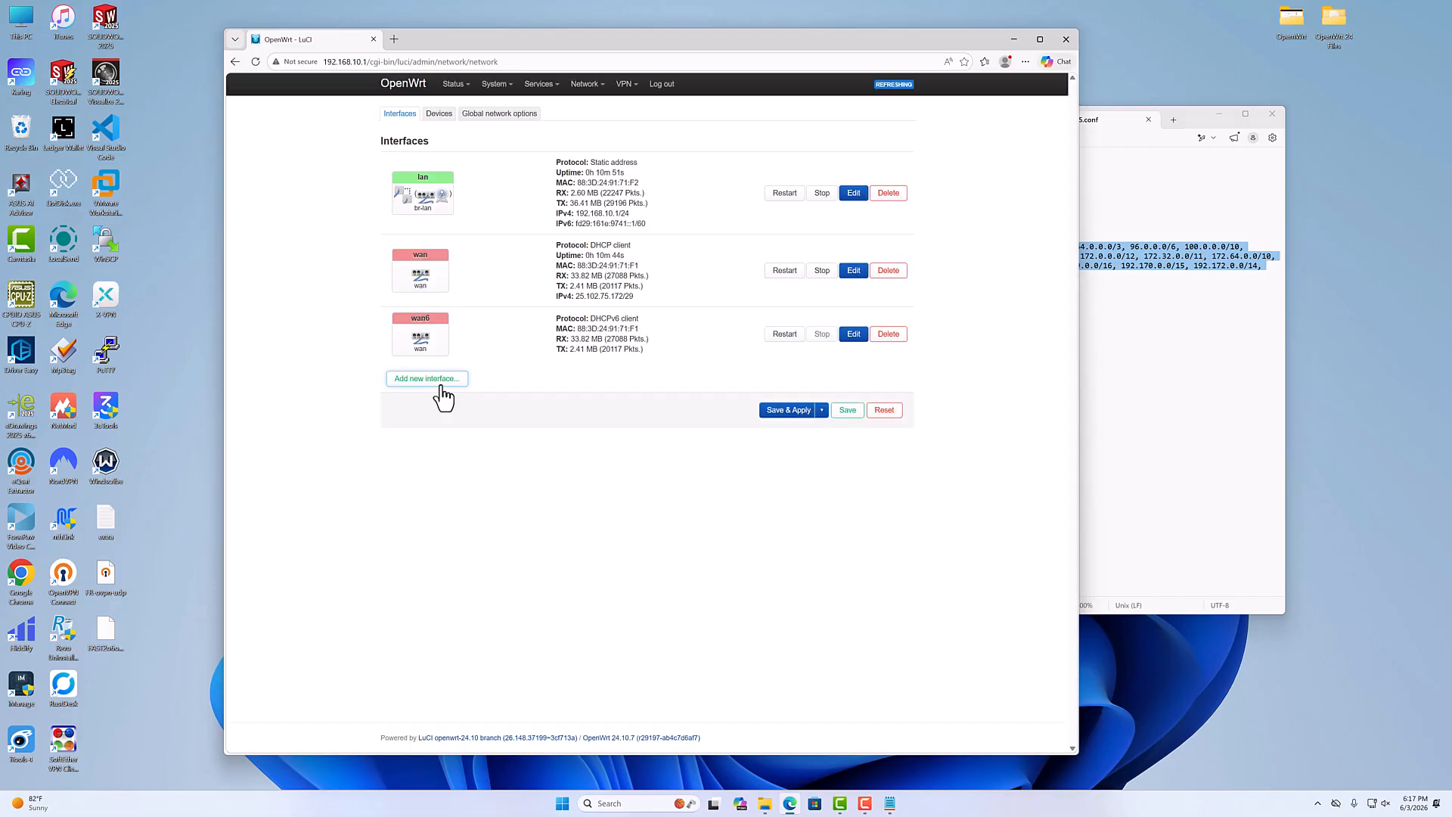
Step: Create a new interface named wirehesam with the WireGuard VPN protocol
click(433, 380)
click(545, 141)
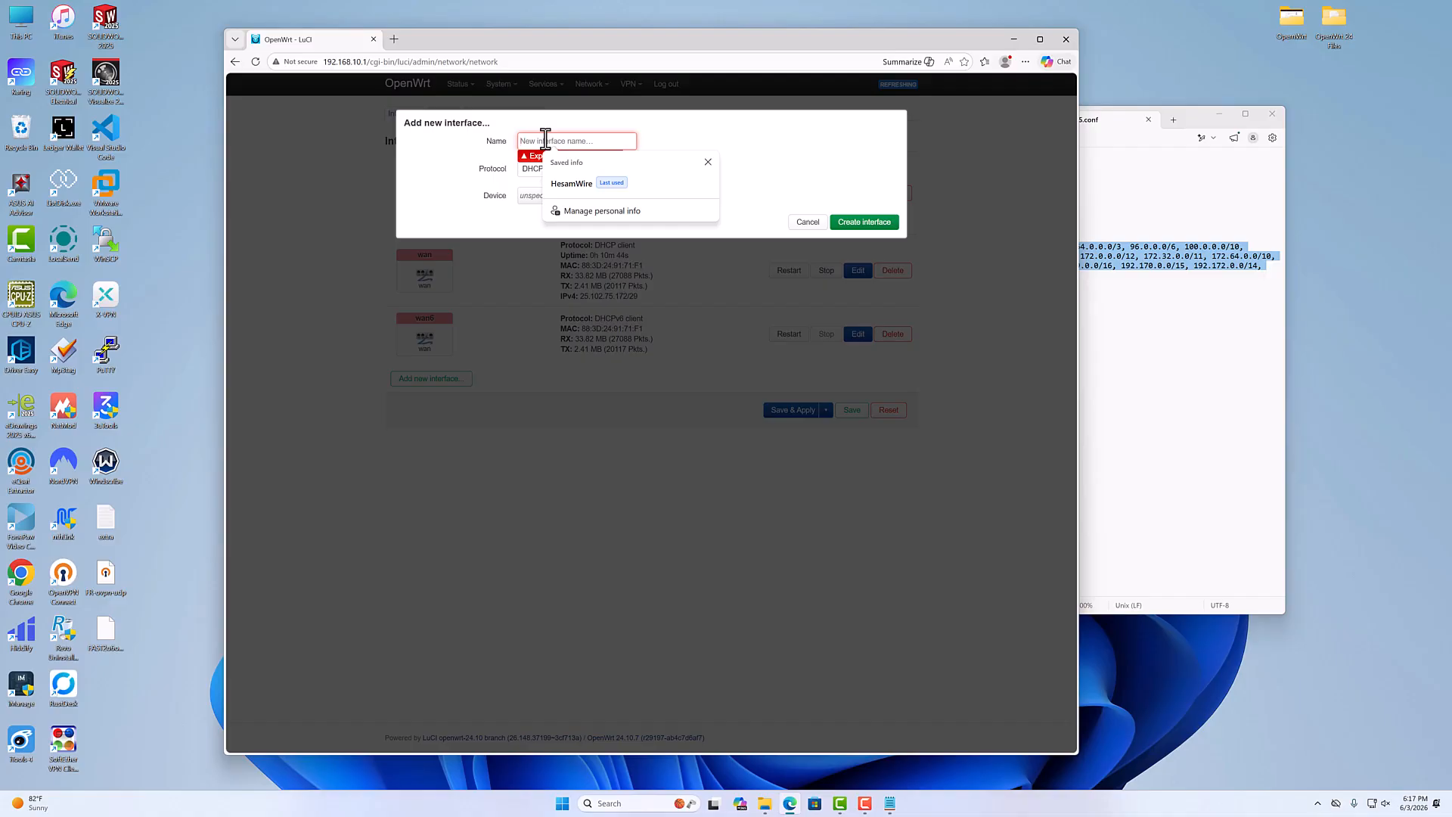
text(wirehesam)
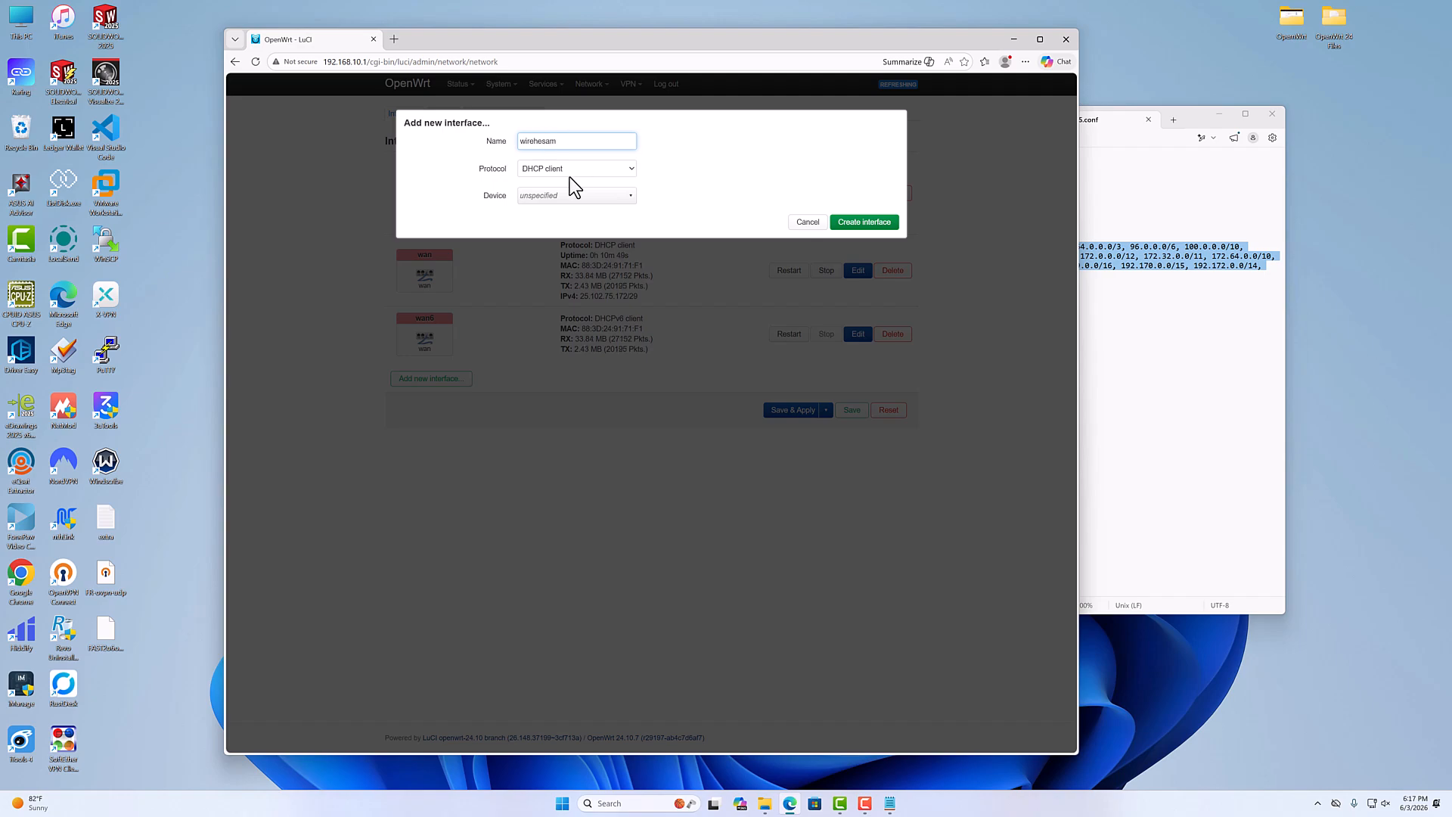
click(570, 173)
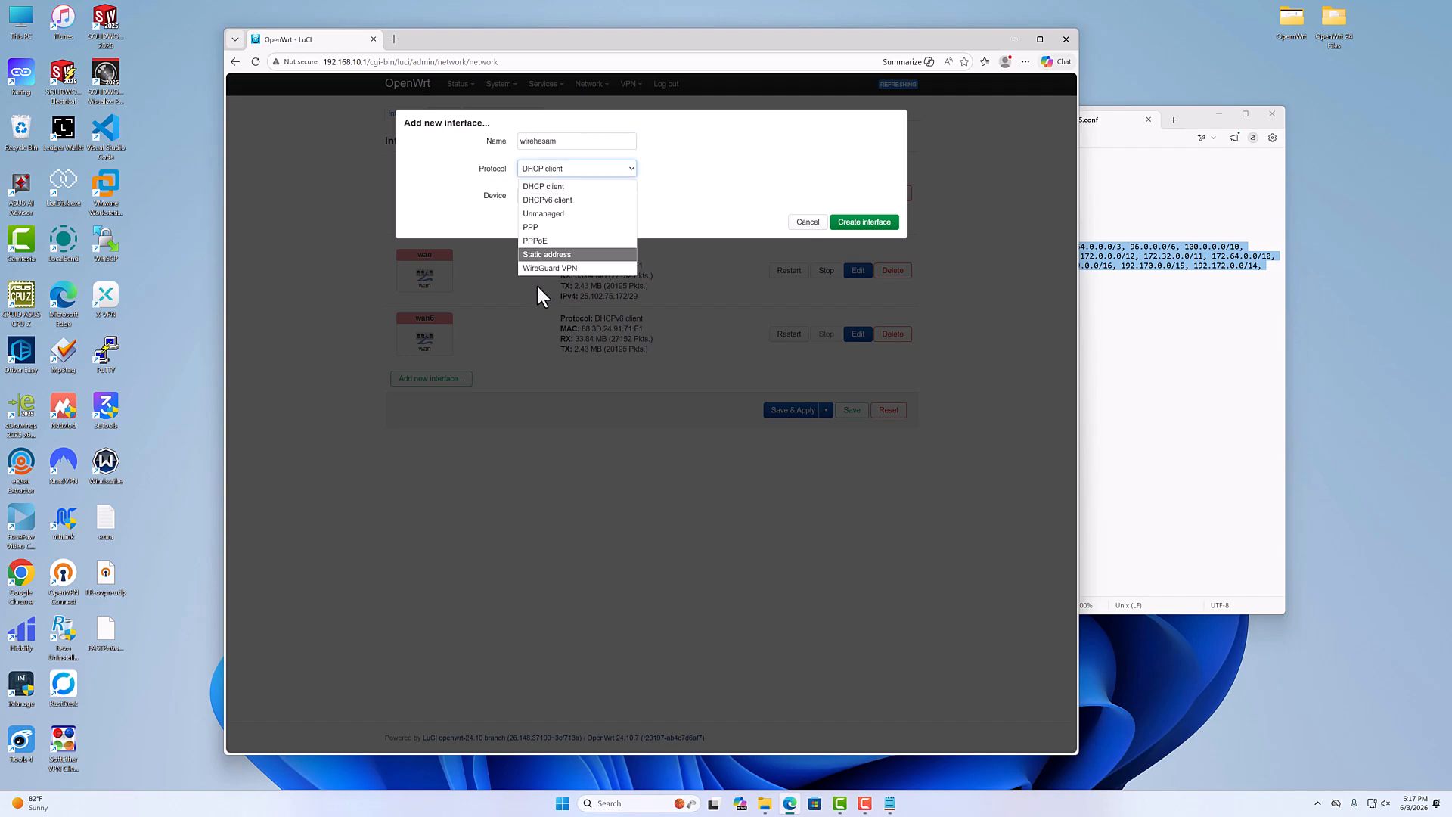
click(550, 265)
click(856, 198)
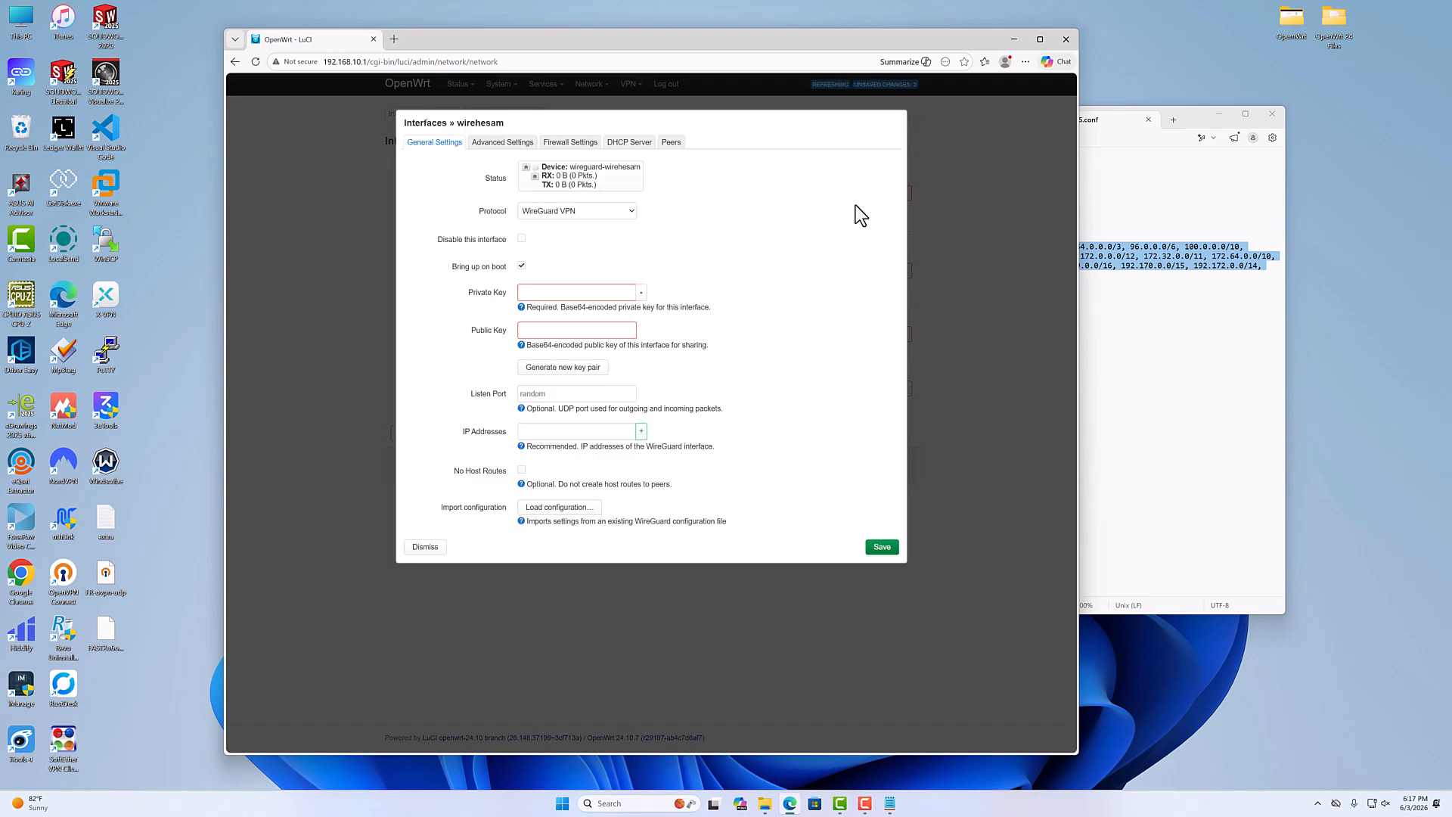
Step: Open wirehesam's configuration import, and copy the full text of FAST2o6o230175.conf after reopening the file in Notepad
click(559, 506)
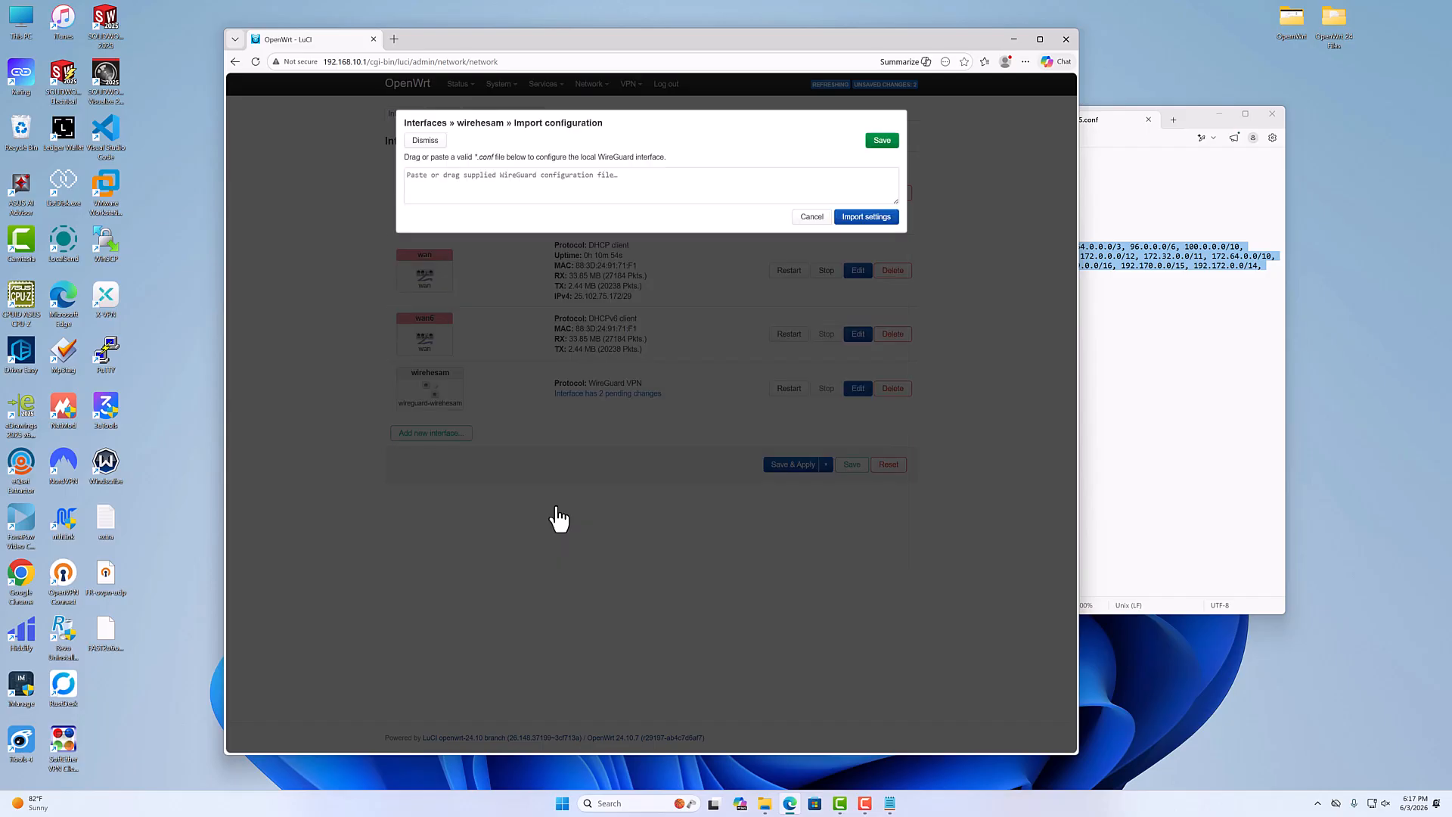
click(1098, 294)
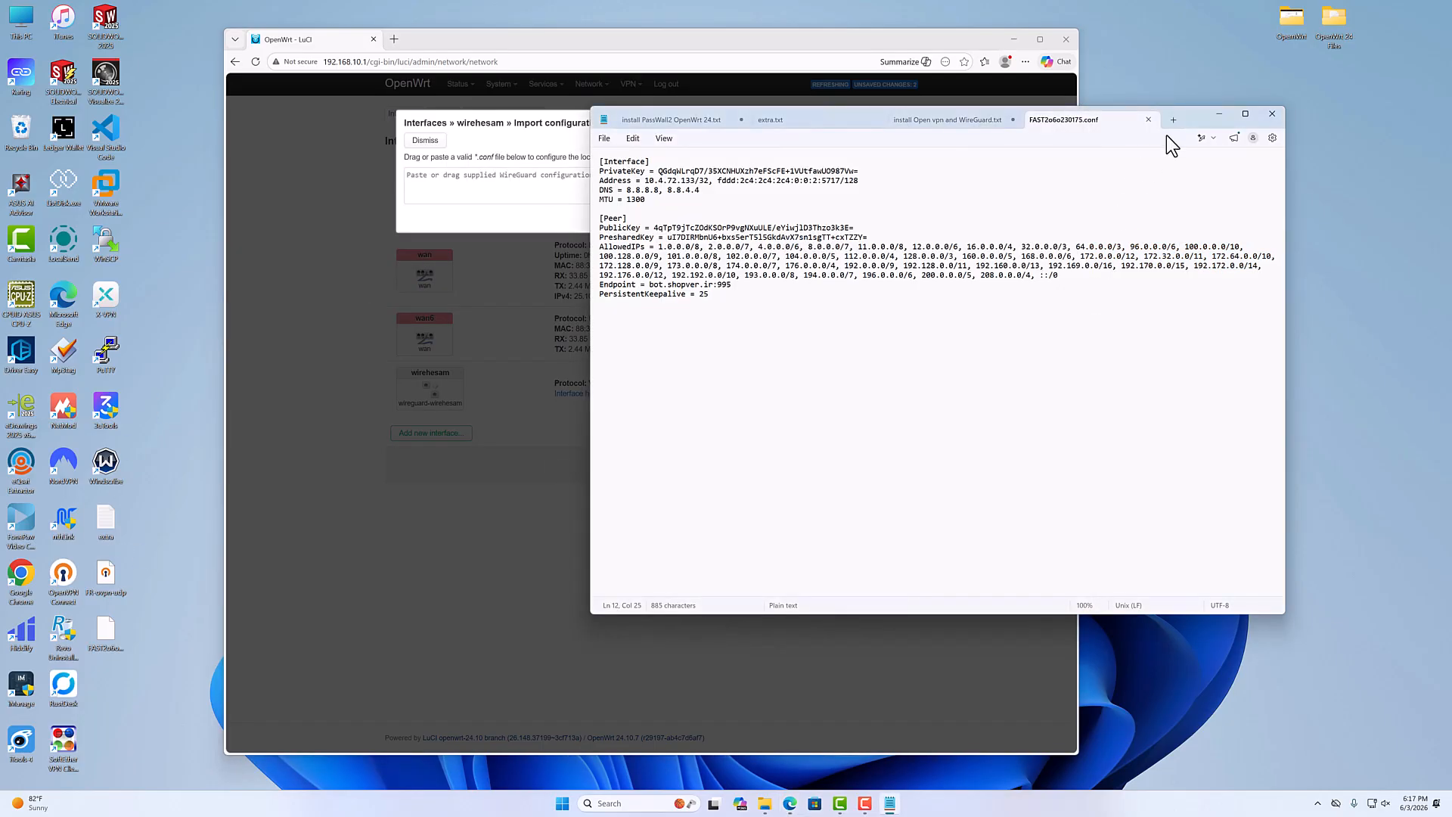
click(1147, 120)
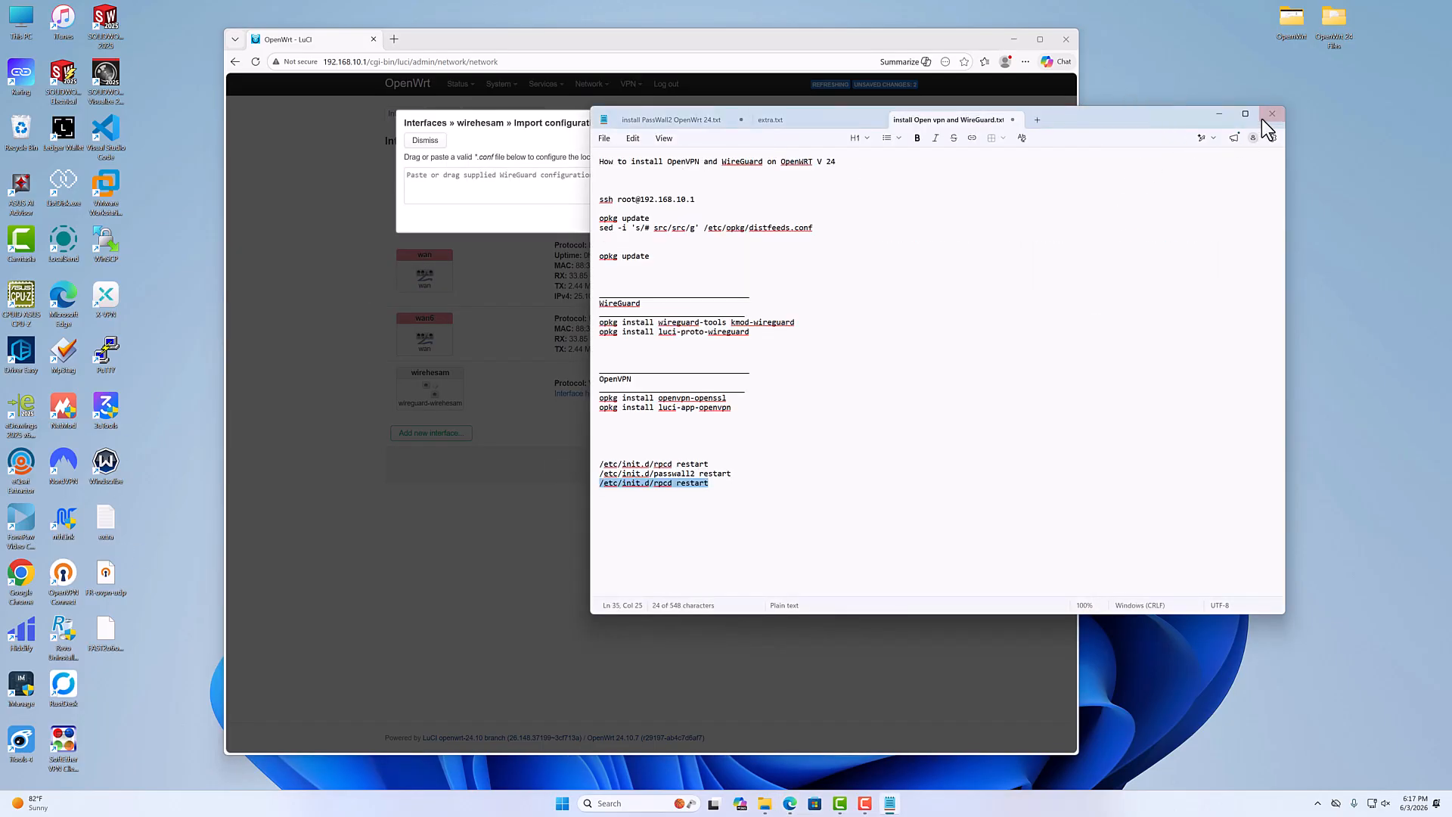
click(1272, 114)
right_click(104, 644)
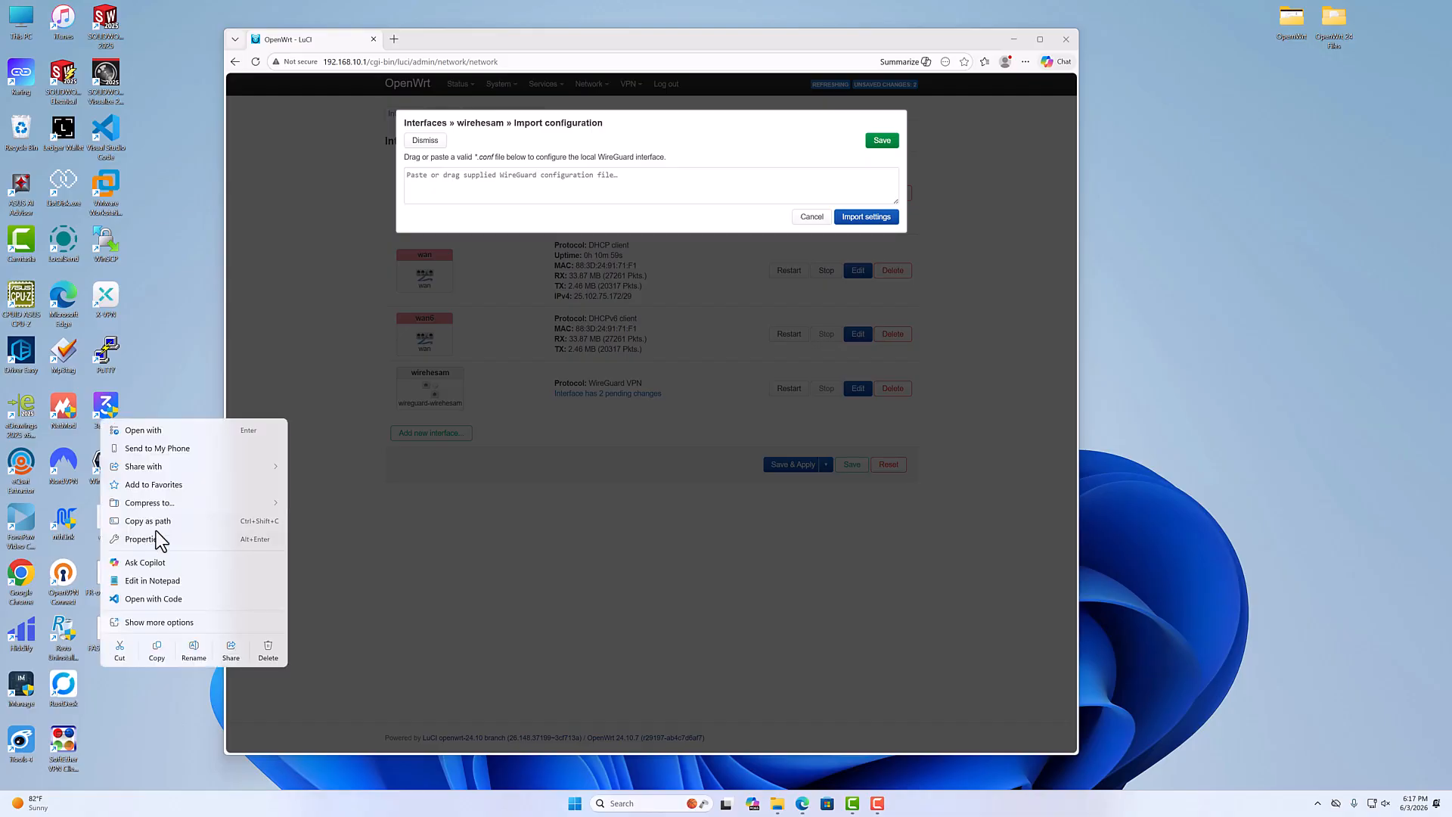
click(146, 589)
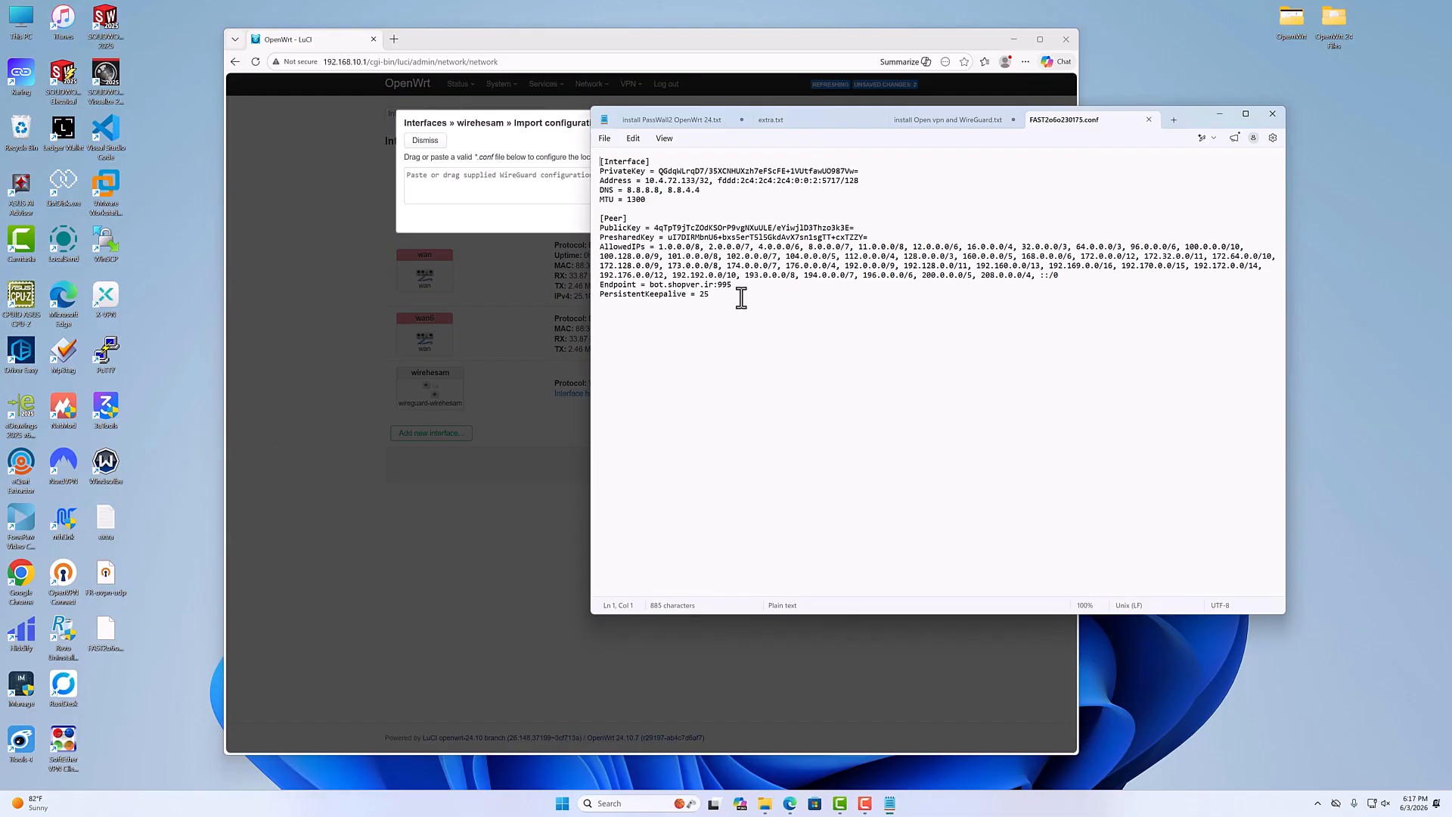
drag(738, 298, 632, 197)
right_click(631, 196)
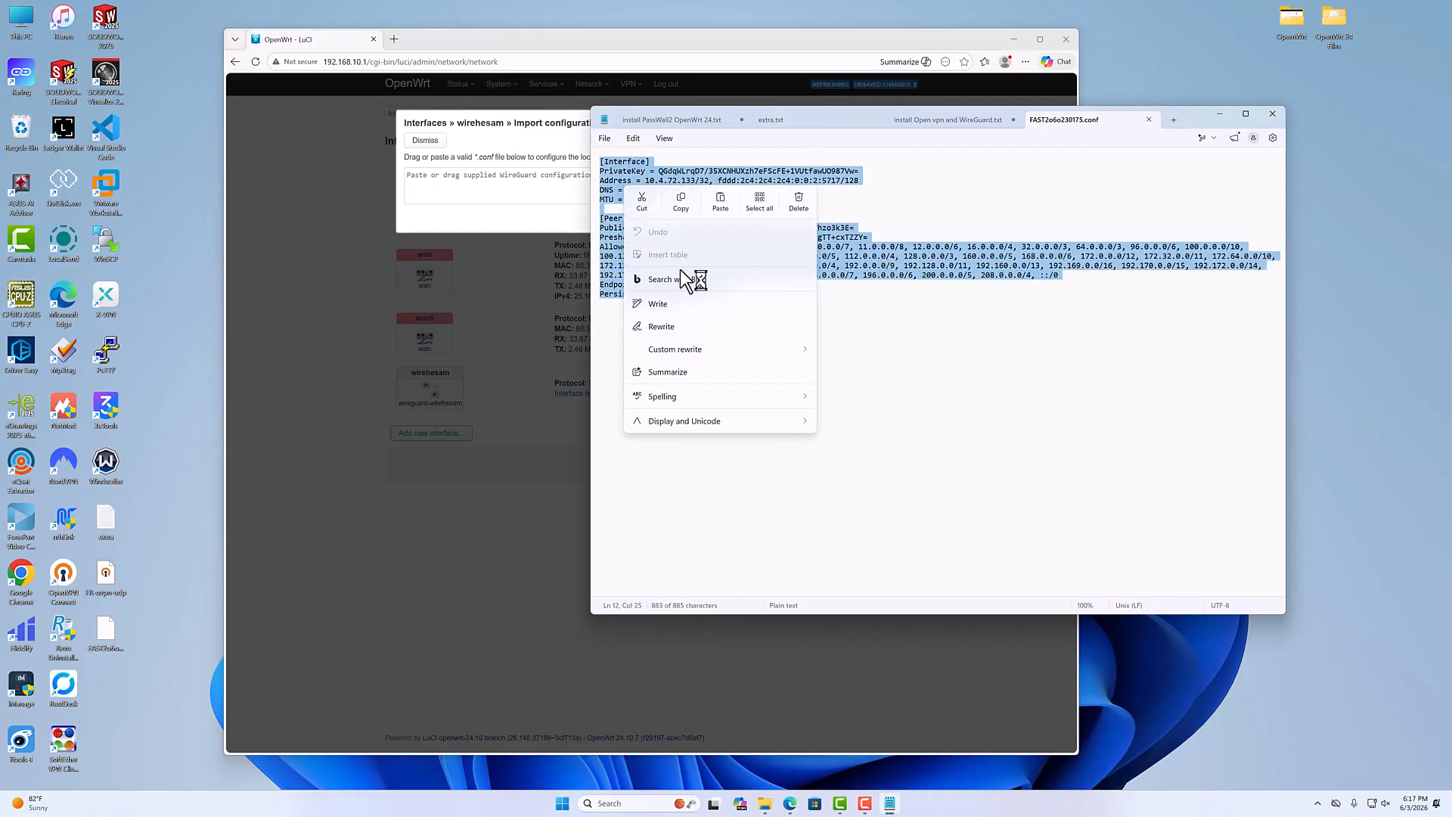
click(690, 209)
click(1219, 113)
Step: Import the copied WireGuard configuration, including its private and preshared keys, into wirehesam, and save and apply the interface
right_click(597, 184)
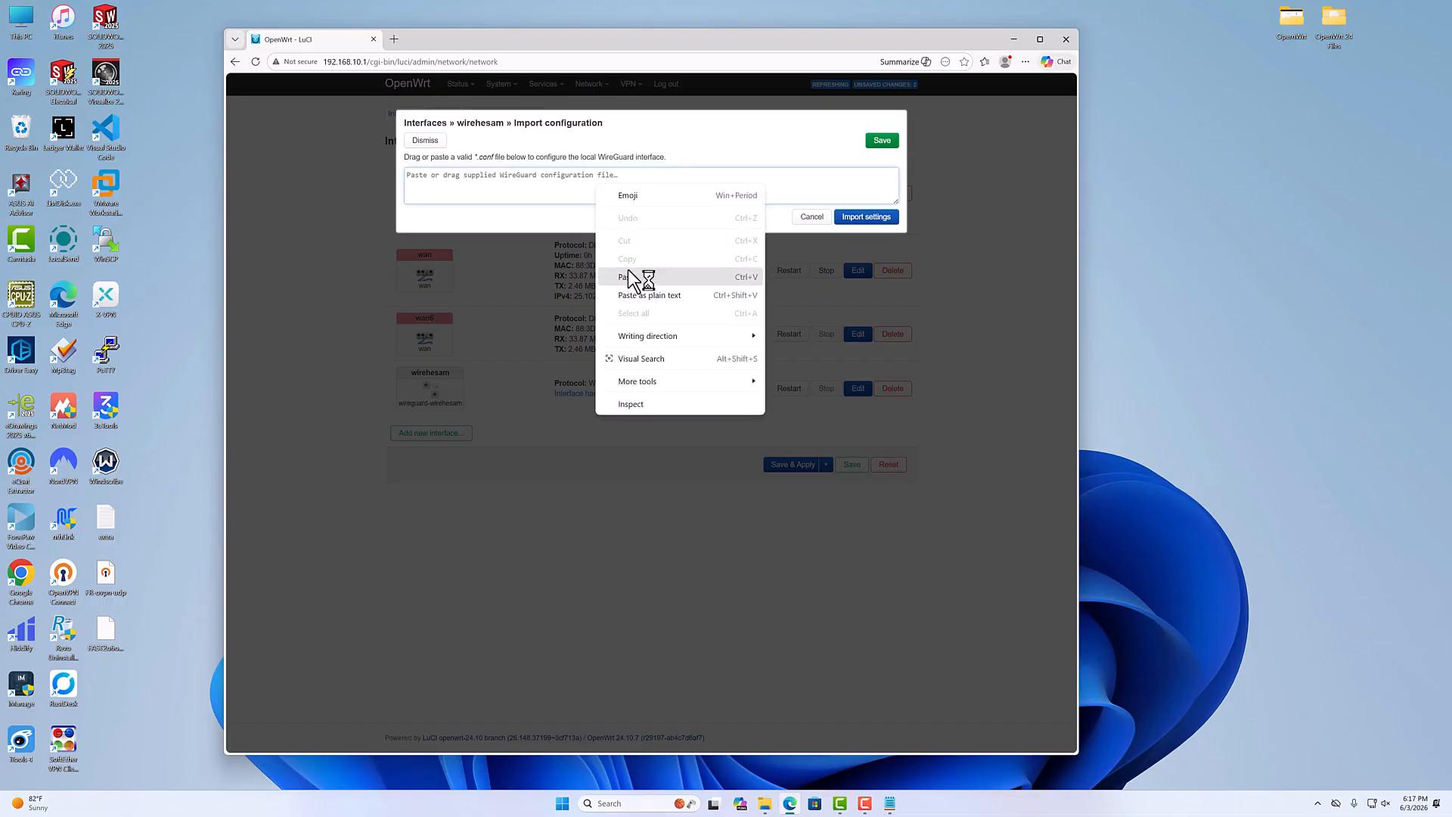
click(635, 282)
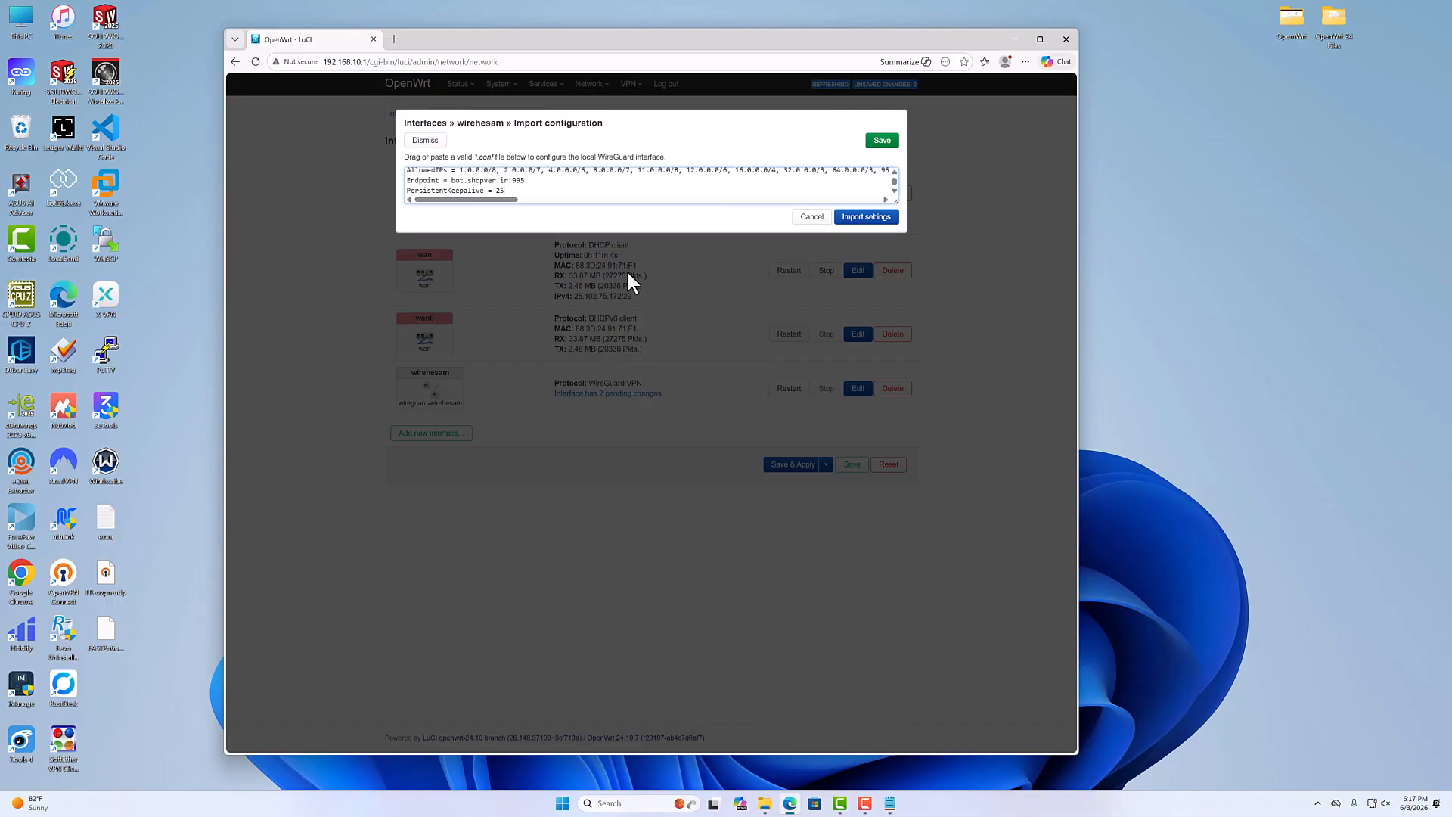
click(868, 218)
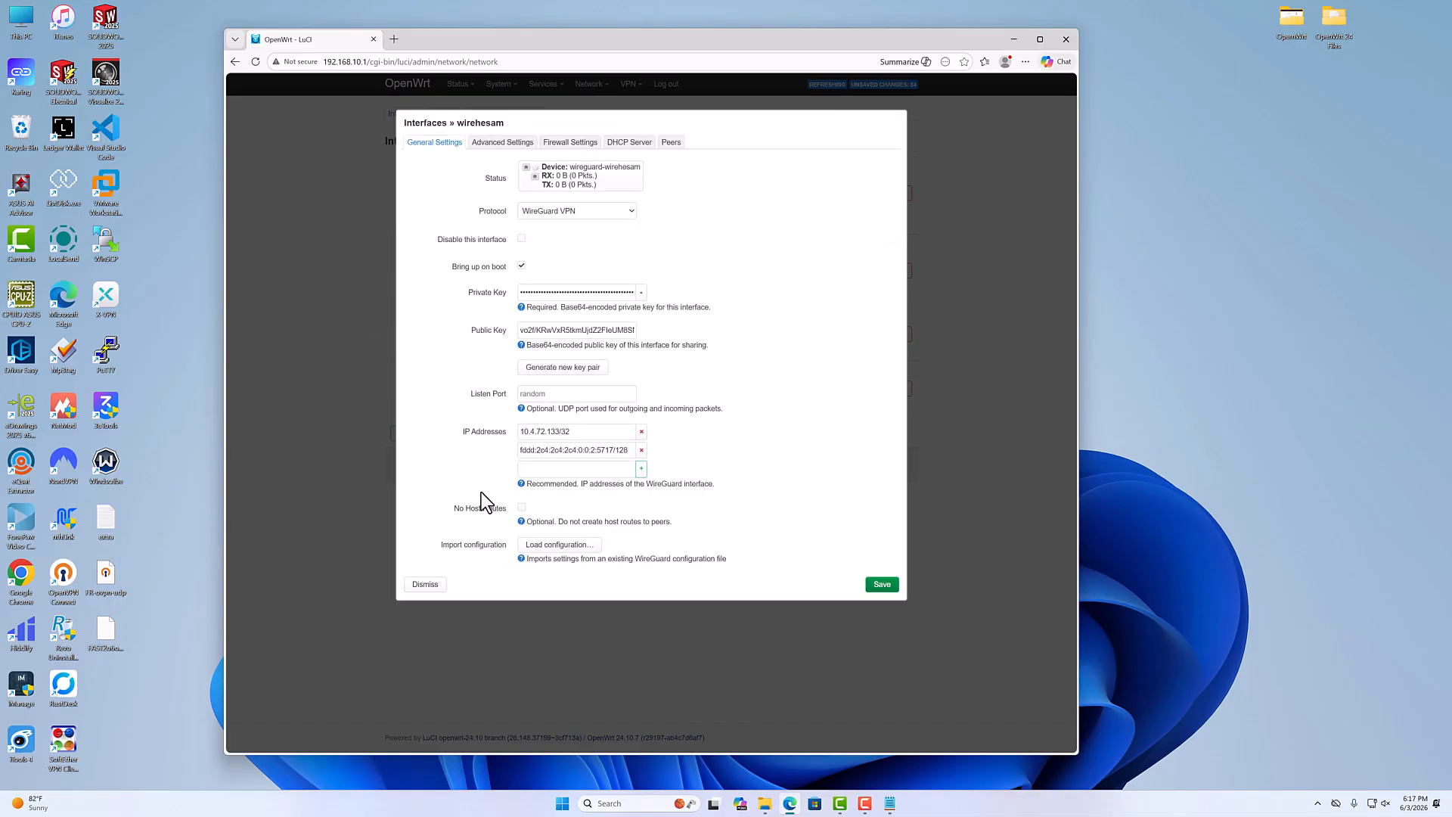
click(881, 585)
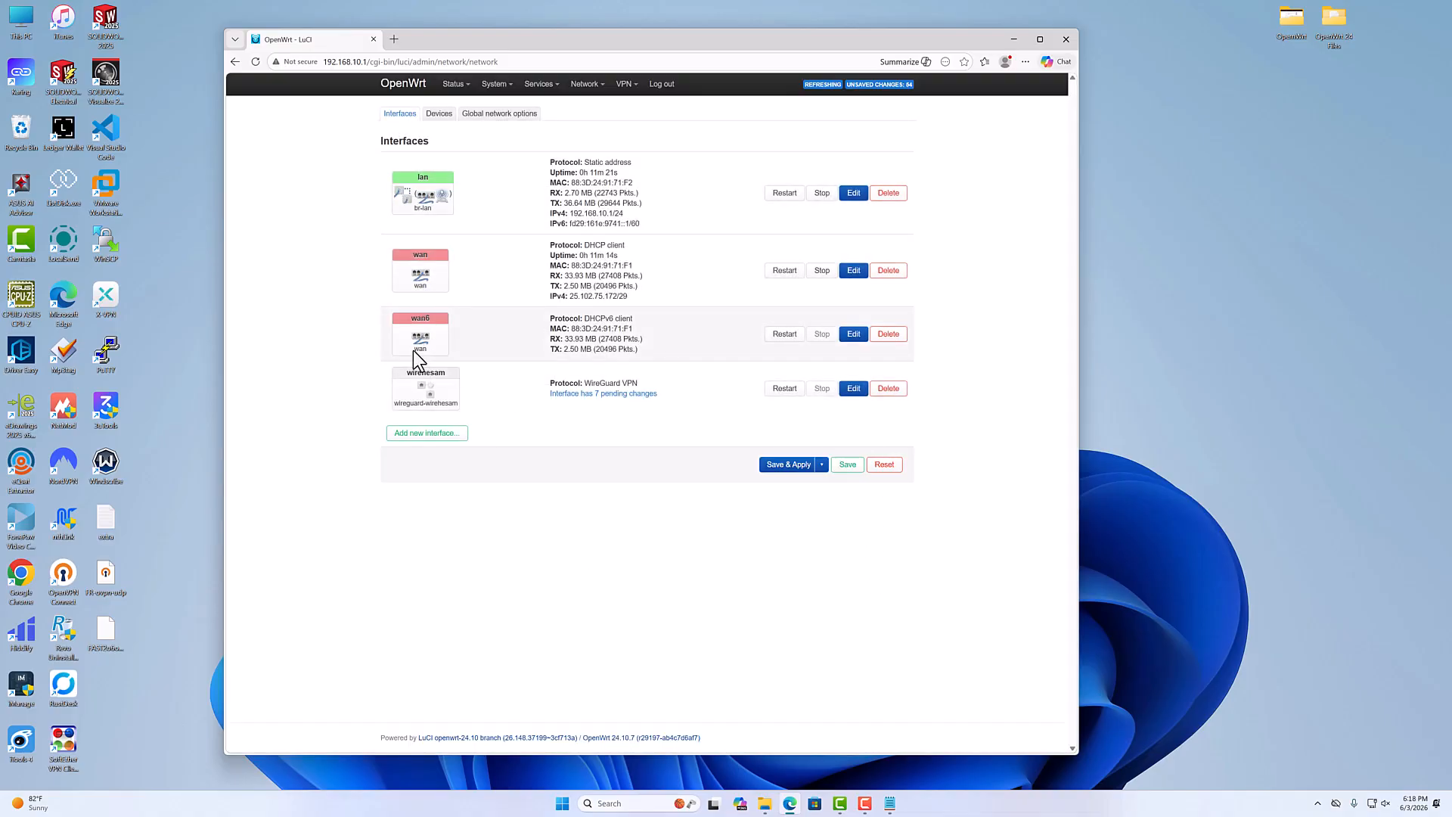
click(796, 465)
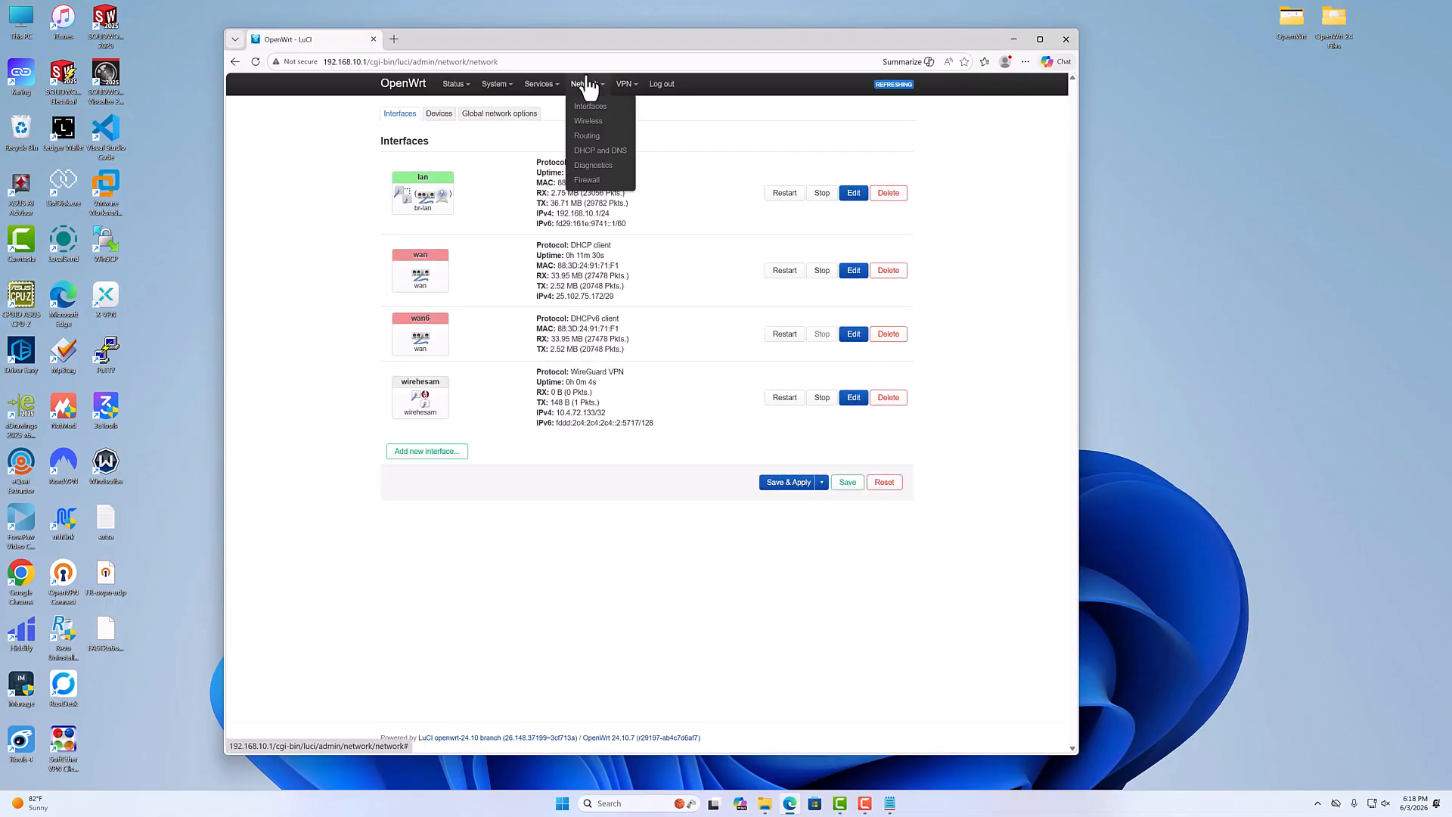
Step: Add wirehesam to the covered networks of the wan firewall zone, and save and apply the change
click(588, 171)
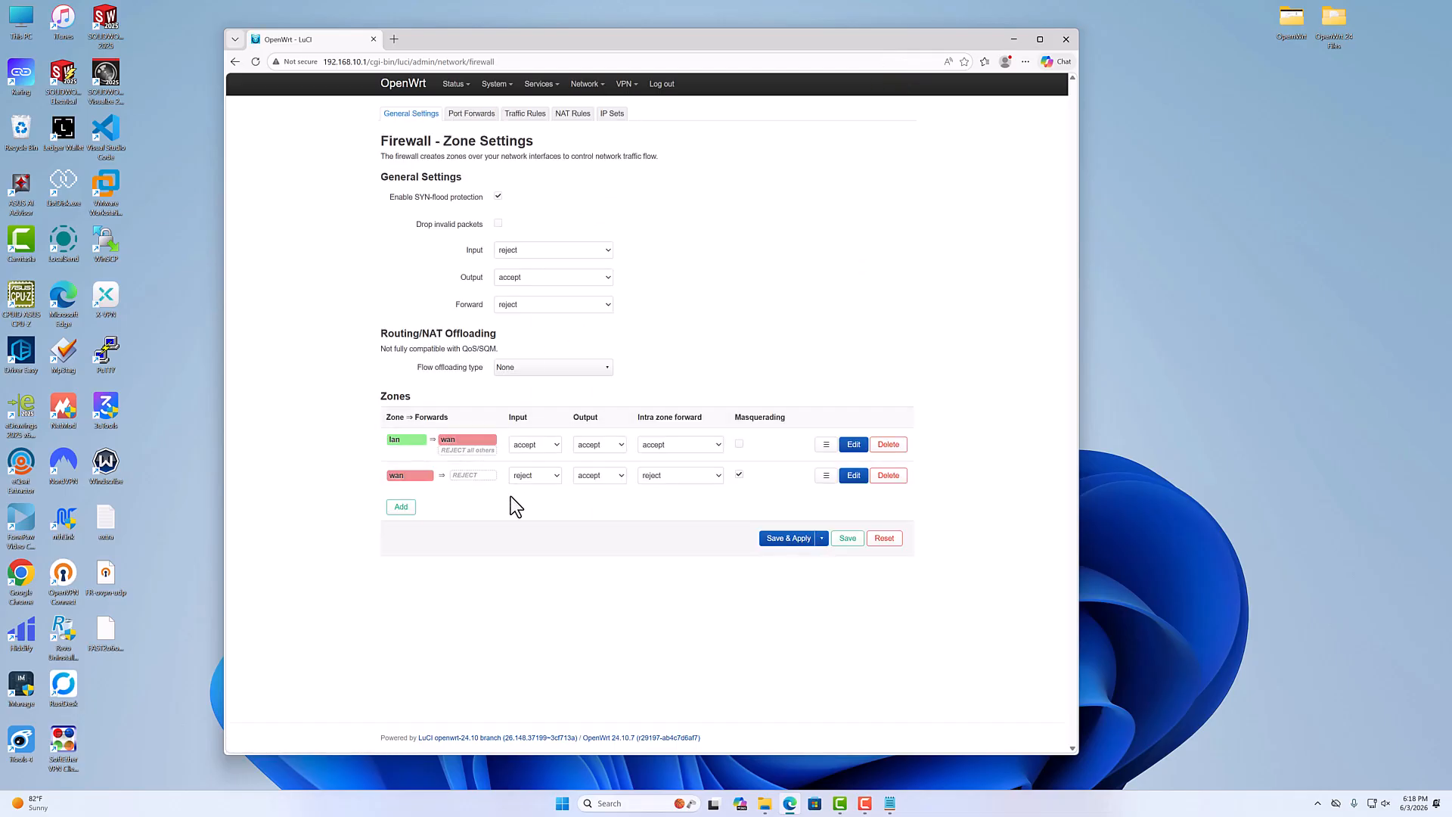
click(851, 476)
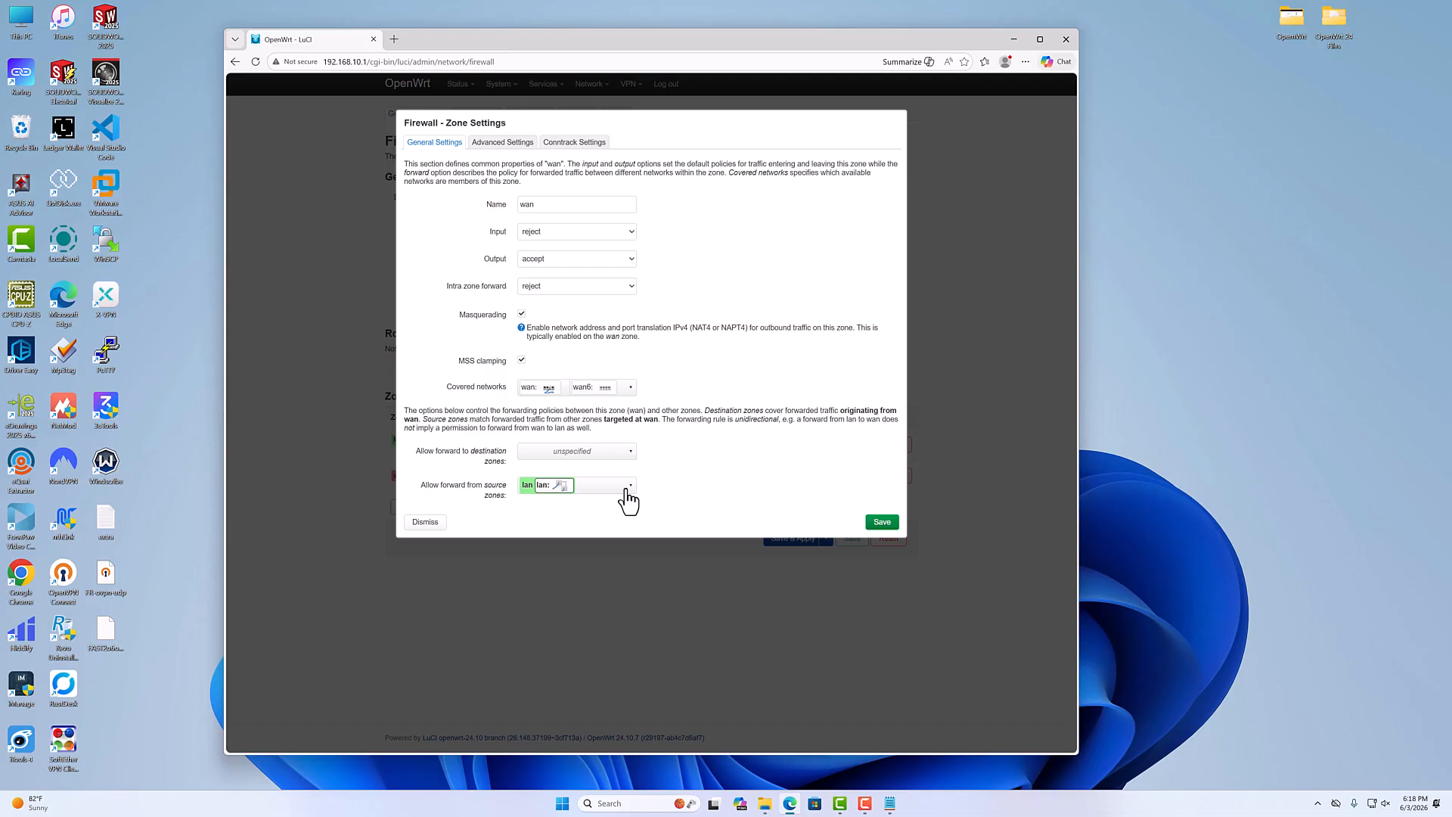
click(628, 387)
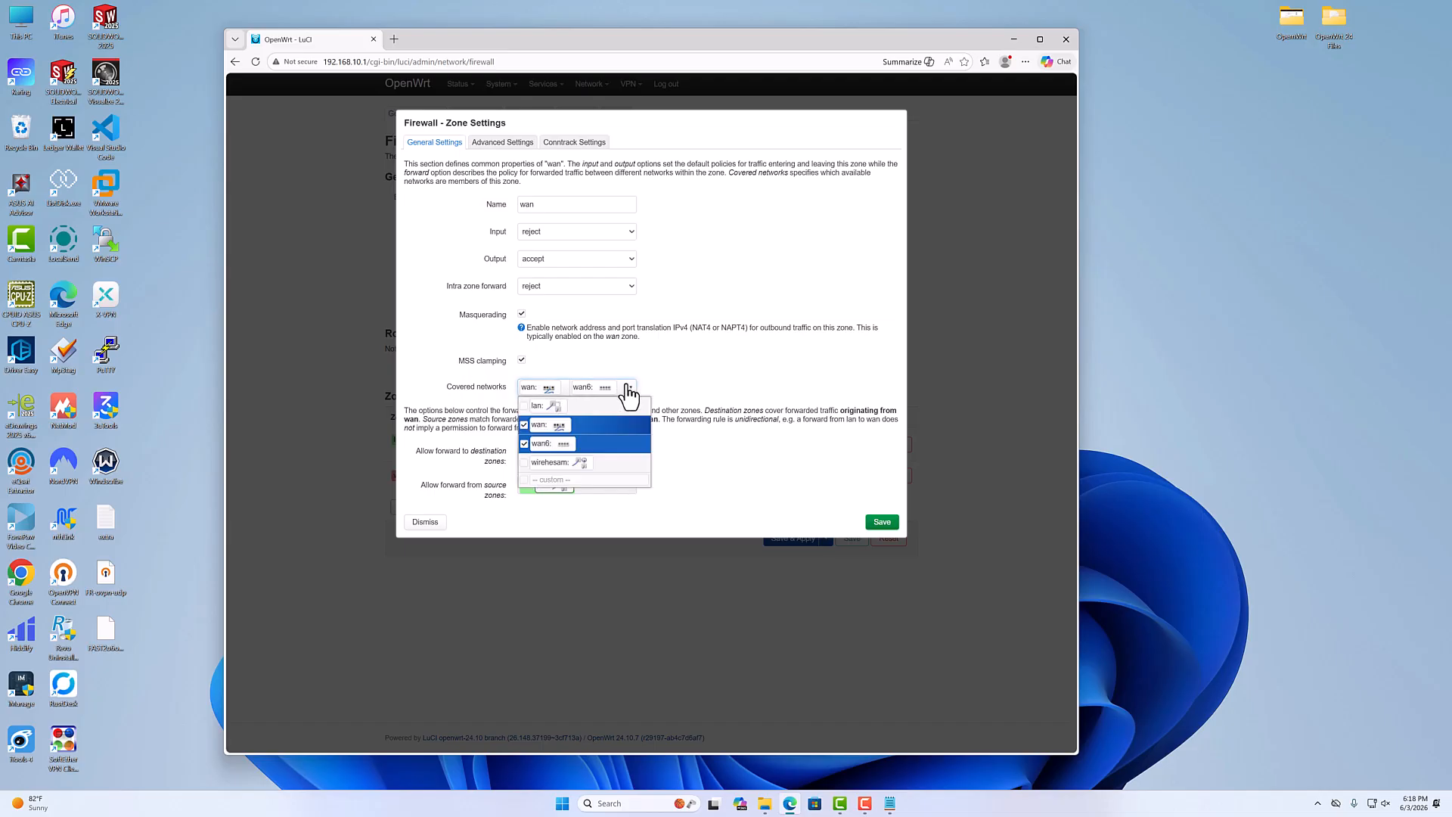
click(525, 463)
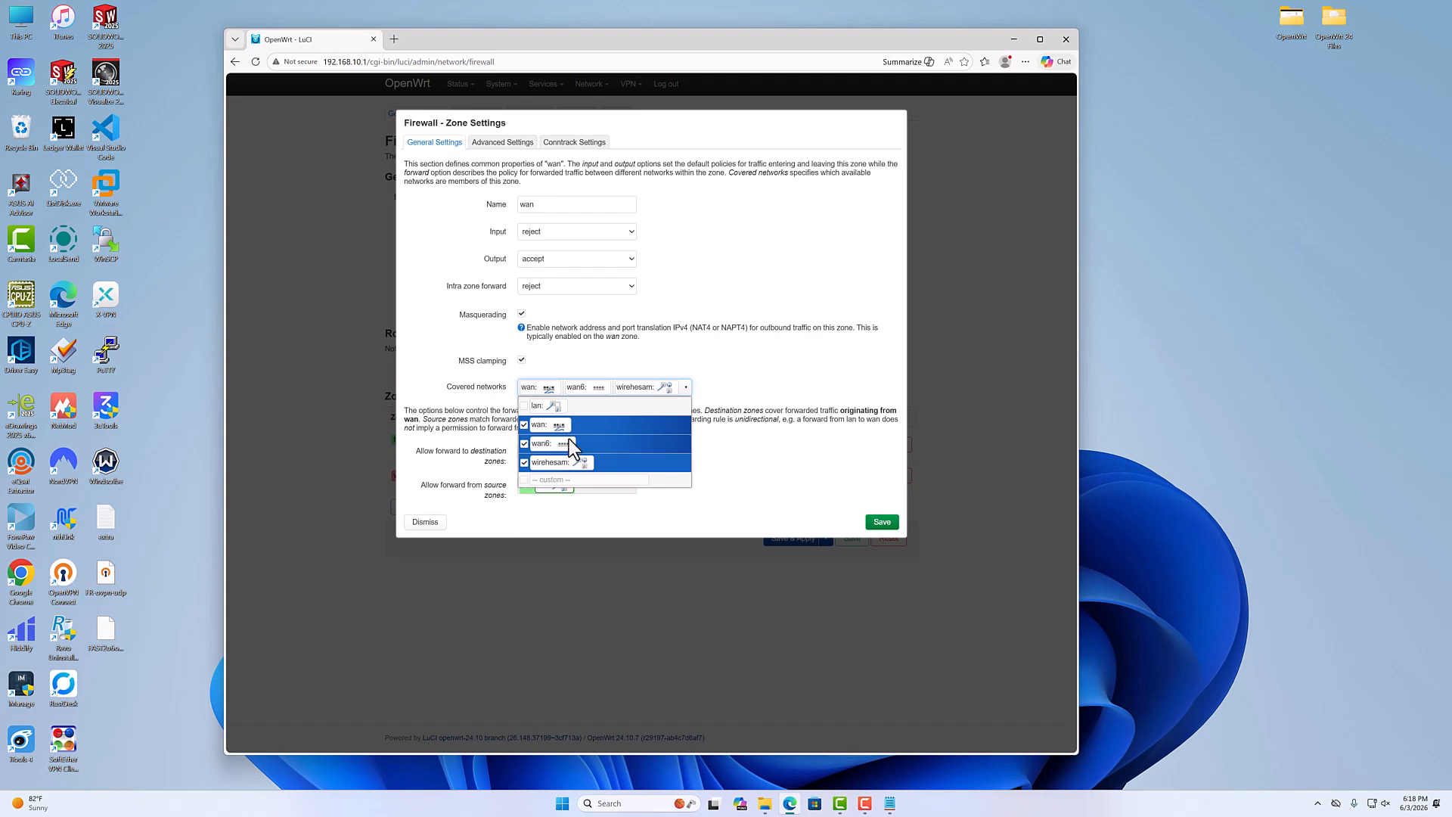
click(885, 524)
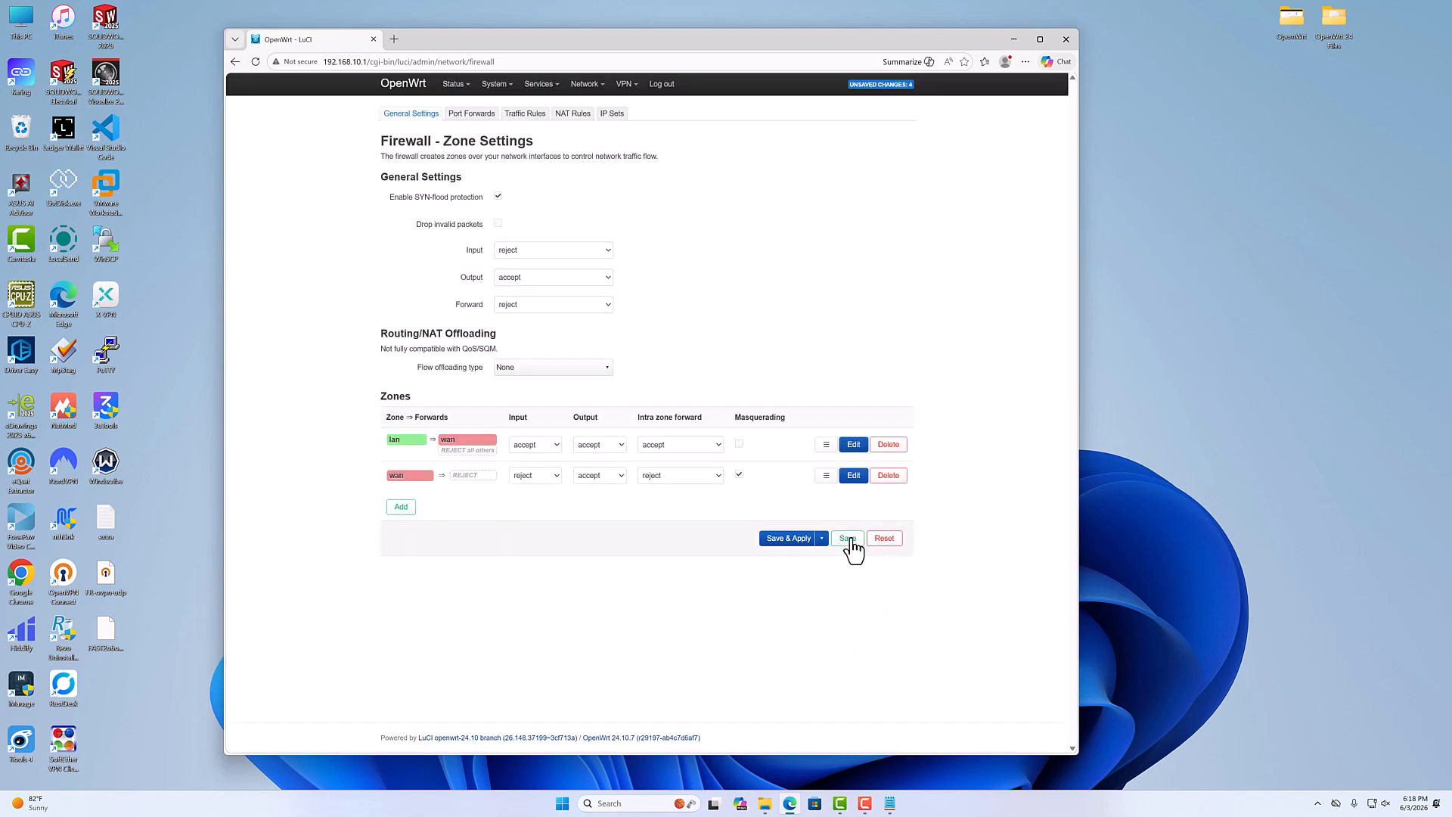
click(783, 541)
Step: Check wirehesam's interface traffic and its WireGuard status, including the peer's endpoint, data received and latest handshake
mouse_move(576, 87)
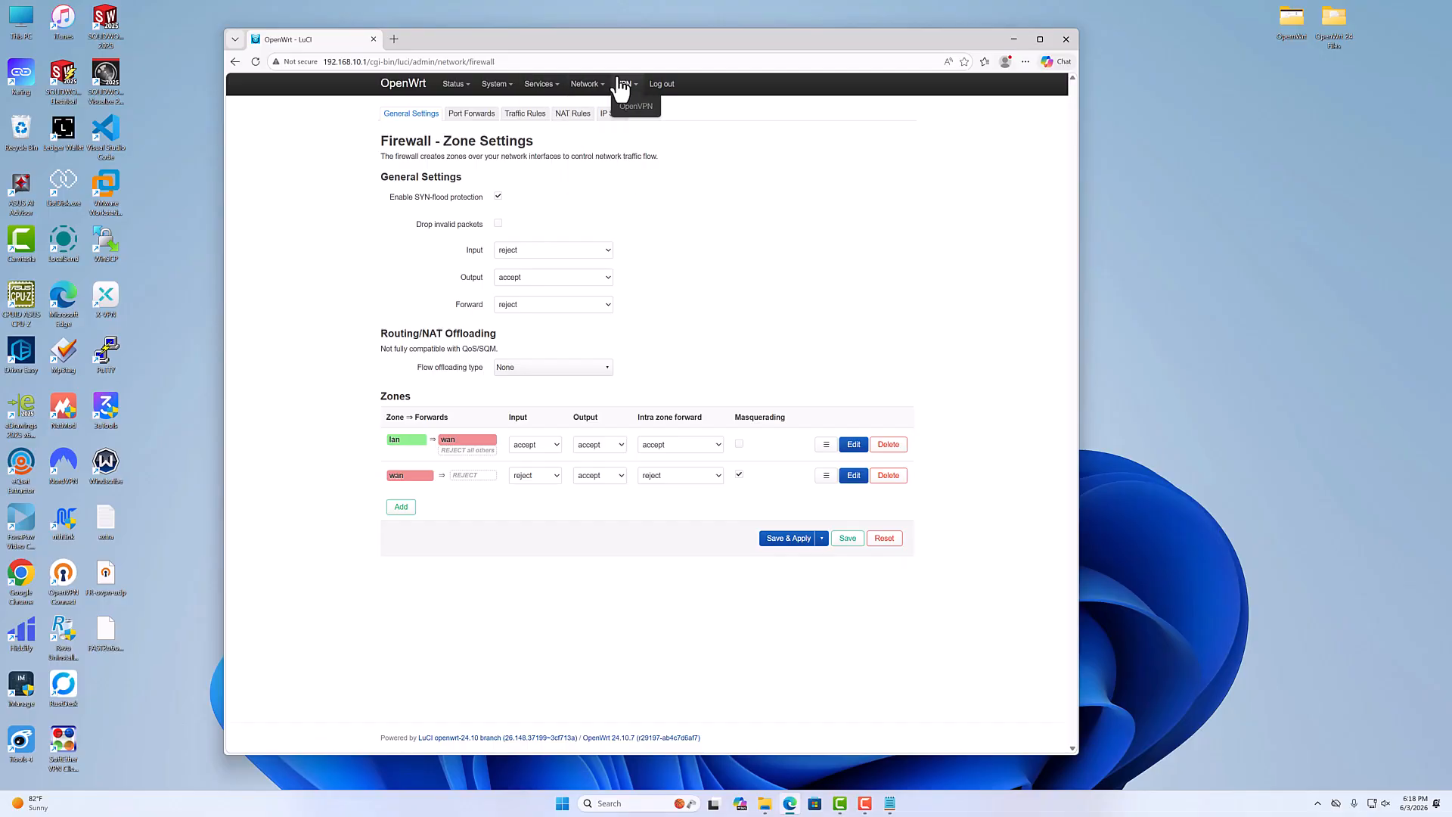
click(593, 106)
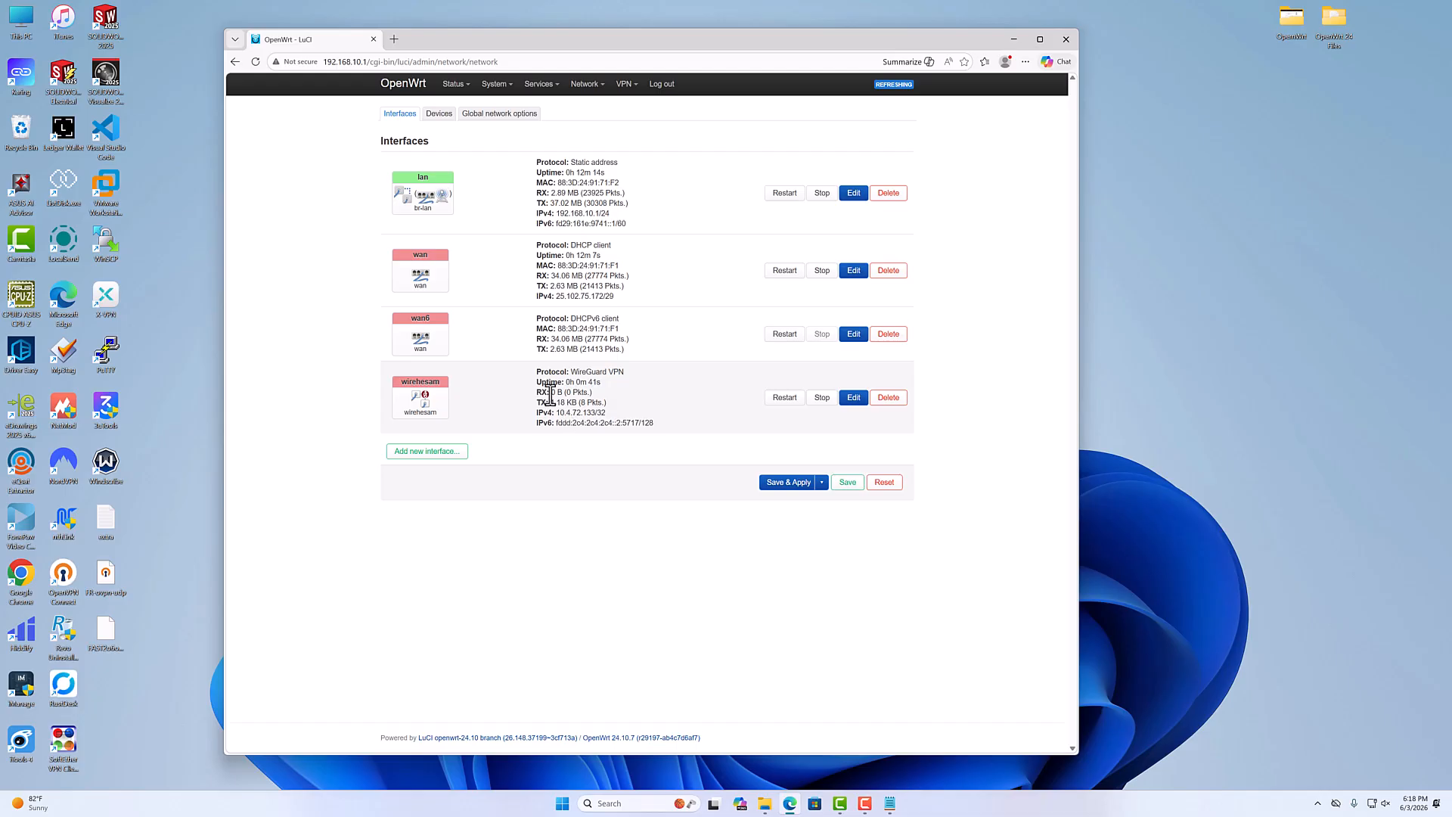
mouse_move(456, 87)
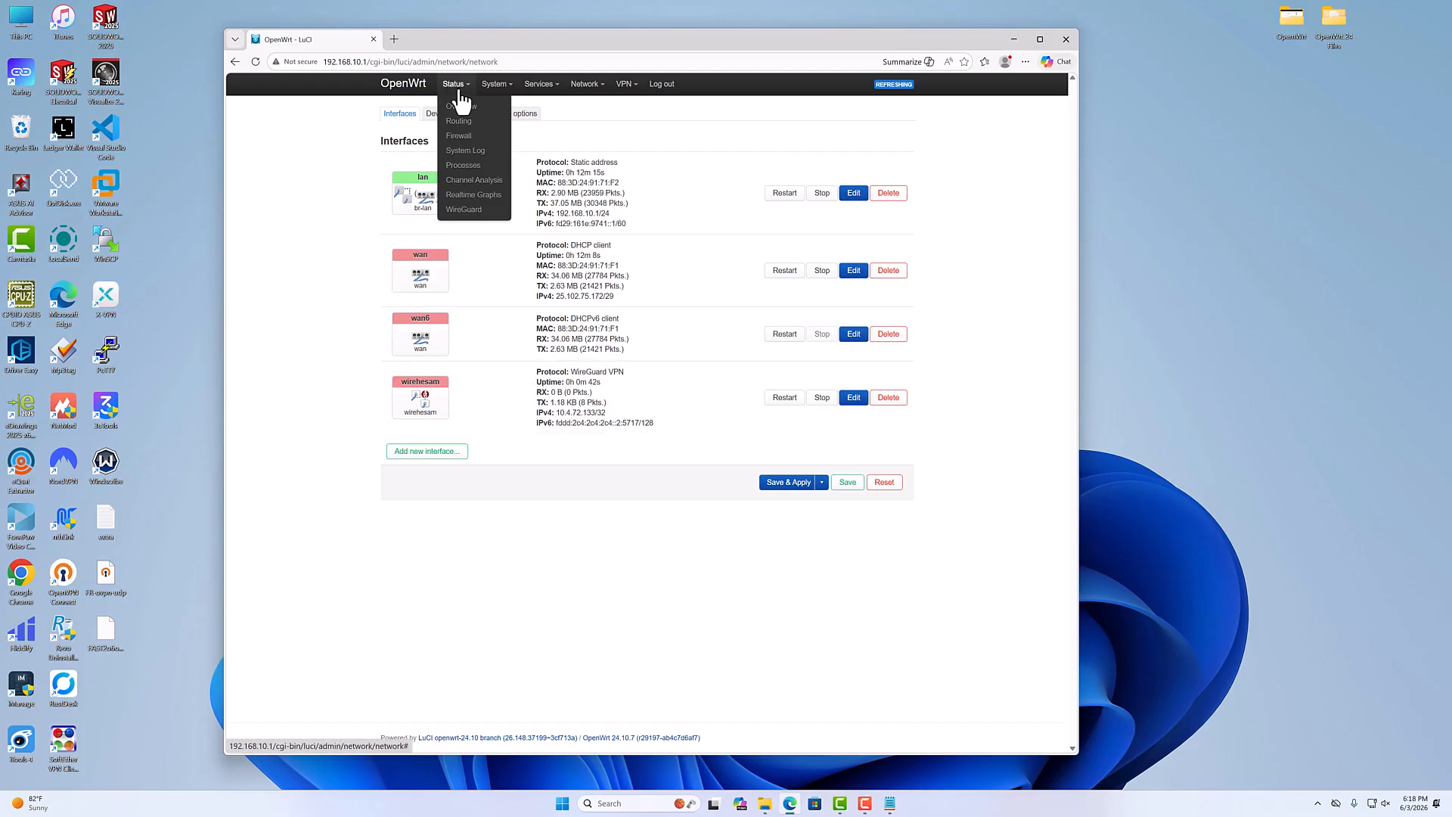
click(463, 217)
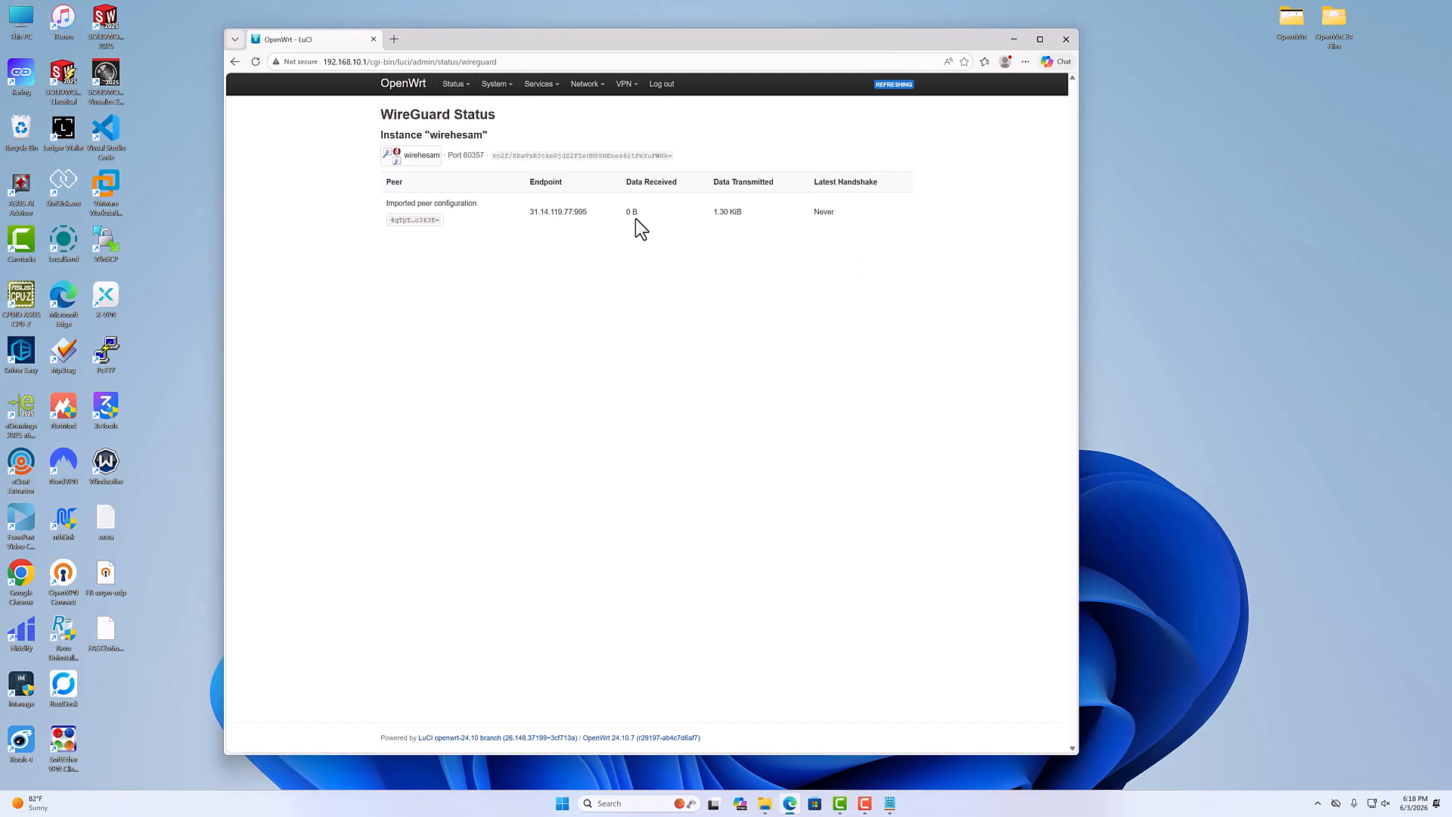
mouse_move(625, 212)
mouse_down()
mouse_move(665, 211)
mouse_move(628, 212)
mouse_up()
click(615, 219)
mouse_move(454, 89)
drag(847, 211, 437, 222)
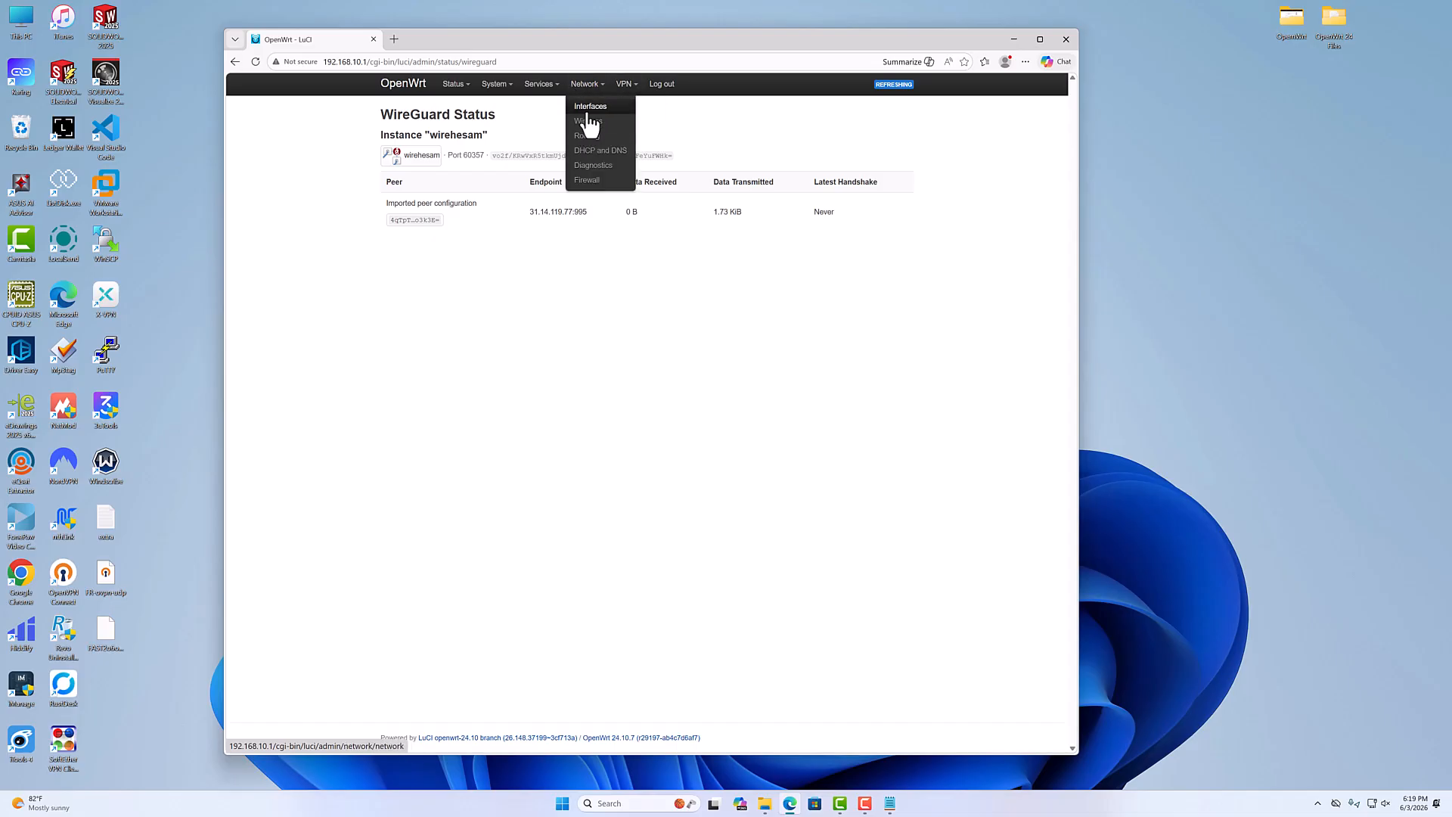
Step: Review wirehesam's IP addresses in the general settings and its MTU and DNS options in the advanced settings
click(588, 108)
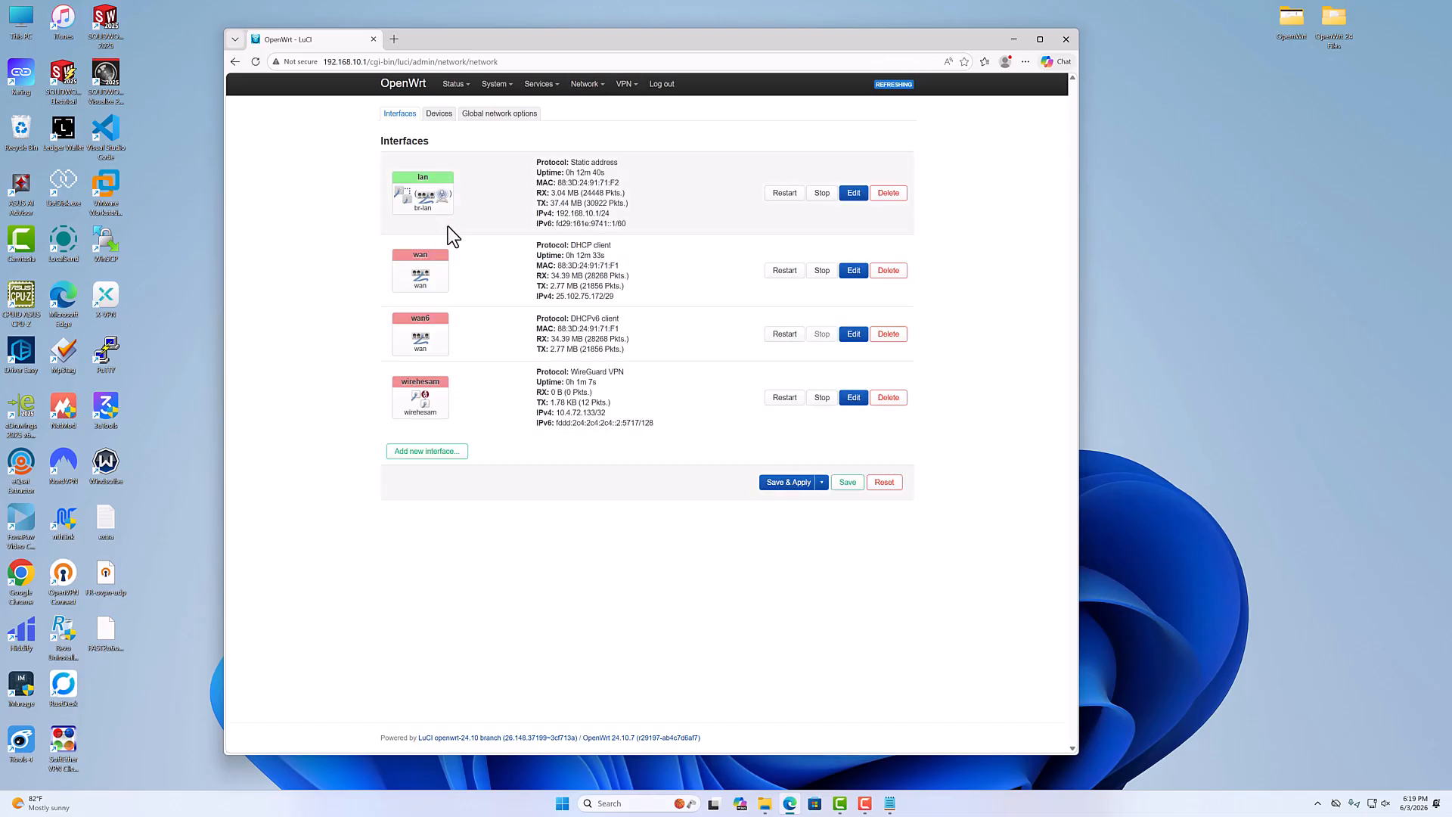
click(853, 397)
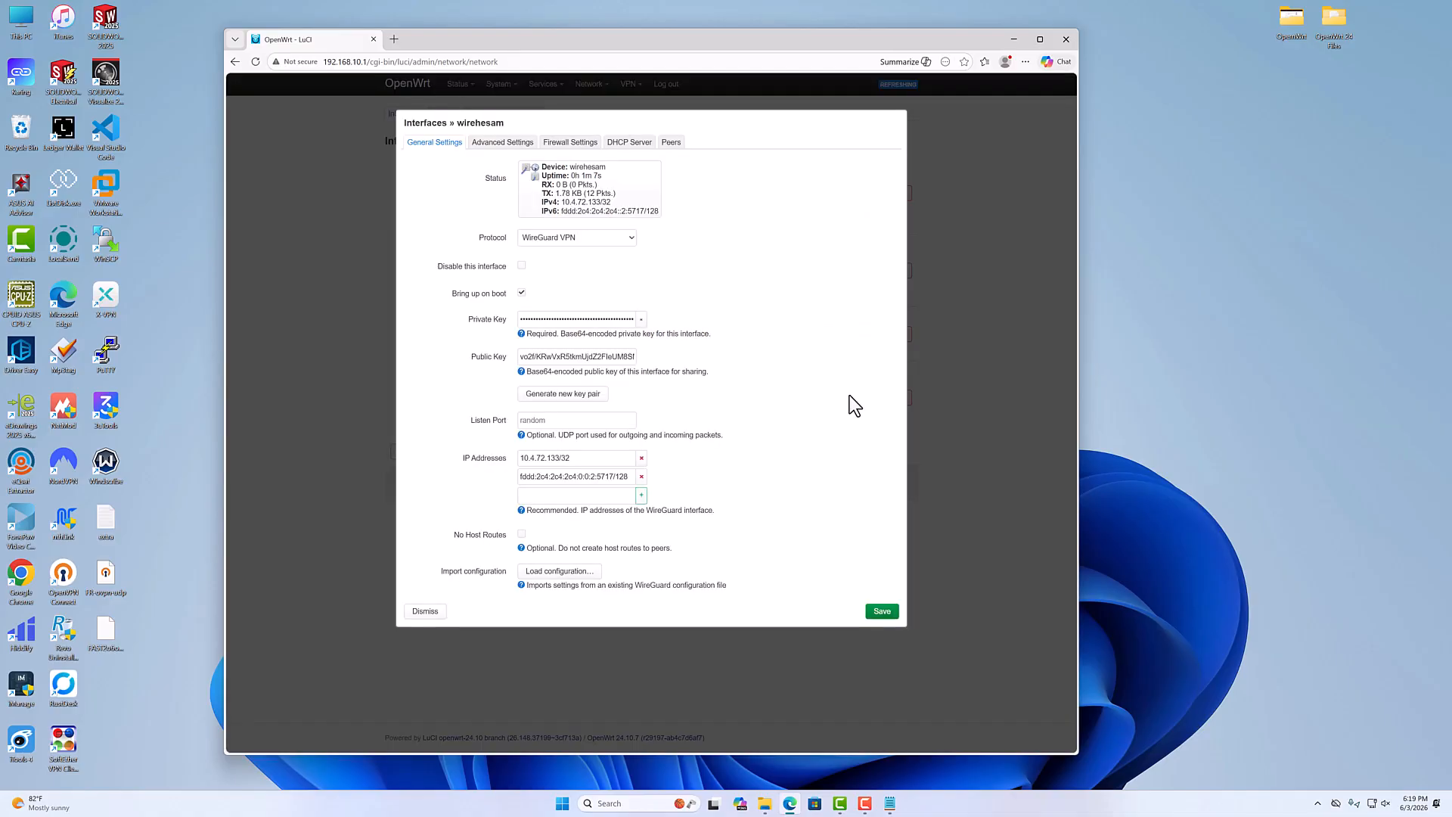
click(499, 143)
click(521, 206)
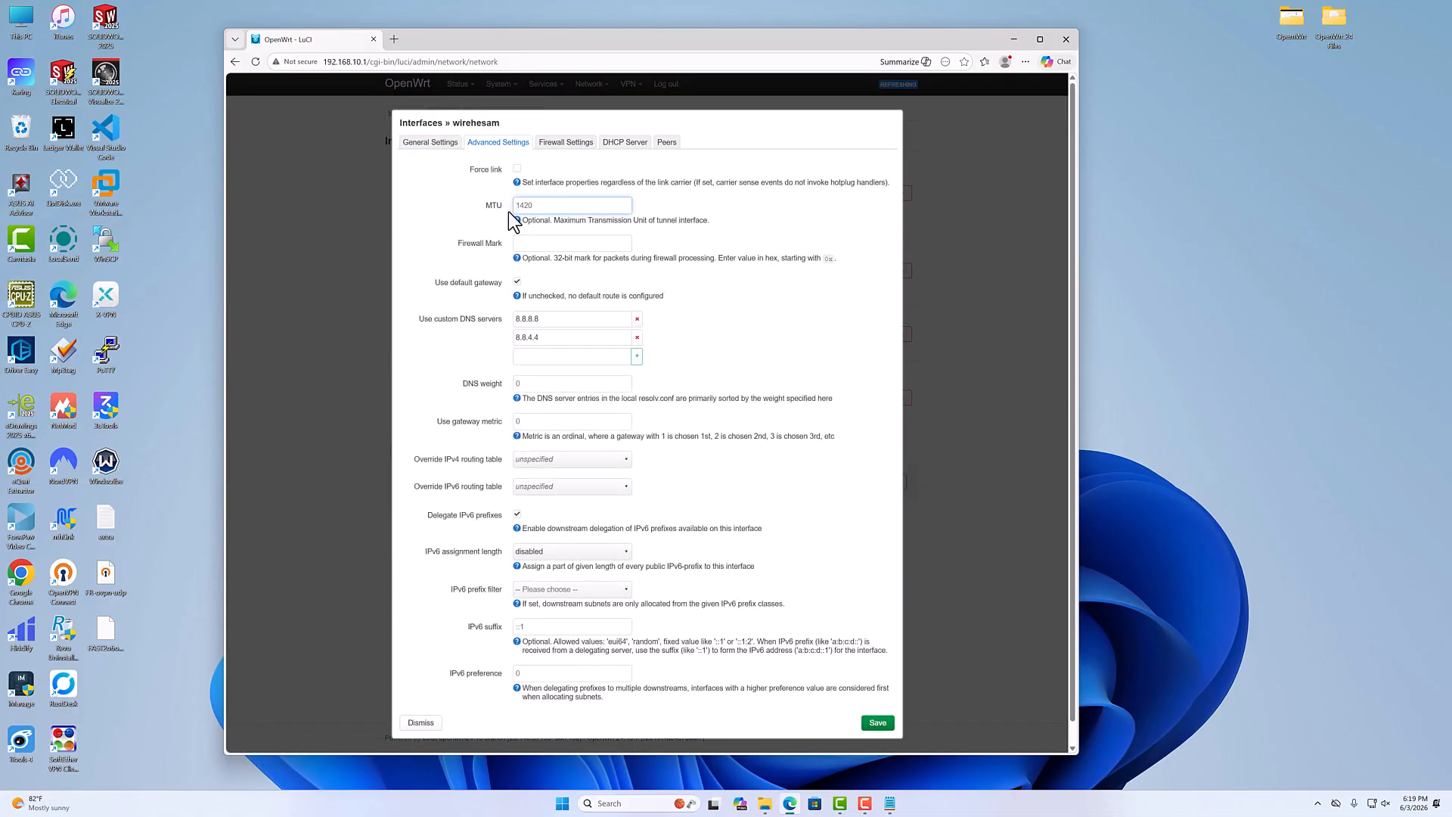
click(428, 143)
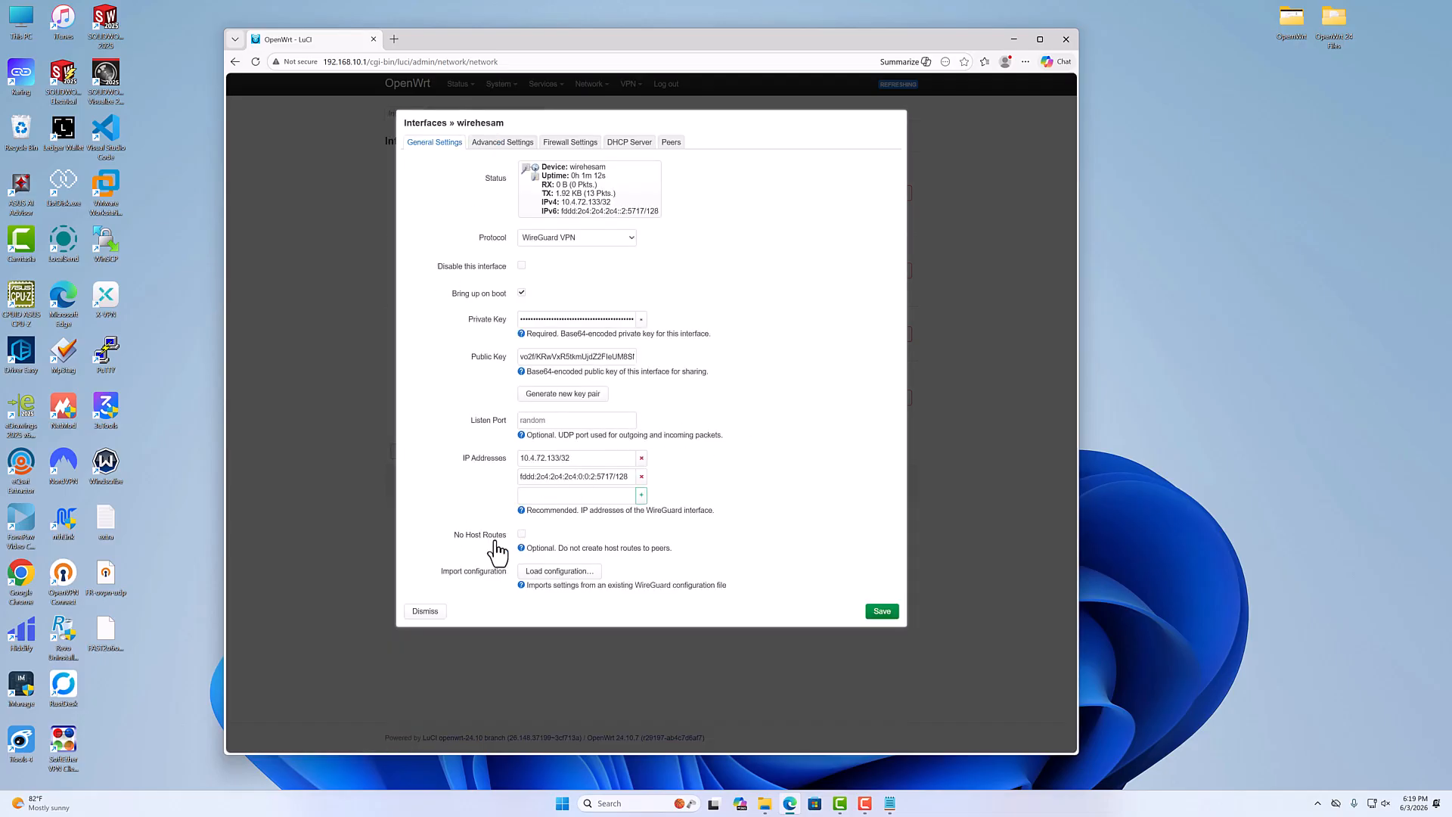
triple_click(558, 458)
click(516, 143)
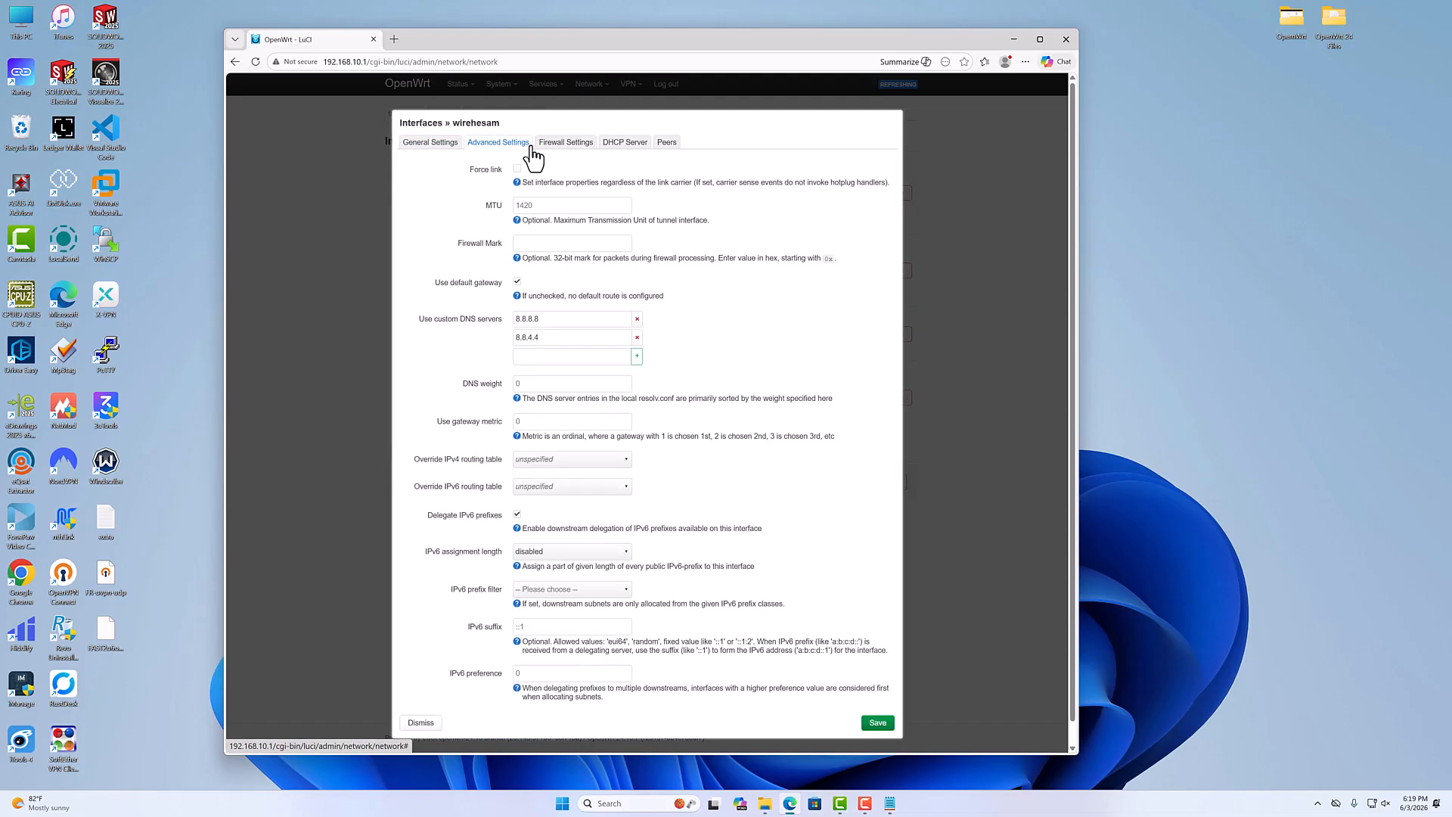
click(546, 208)
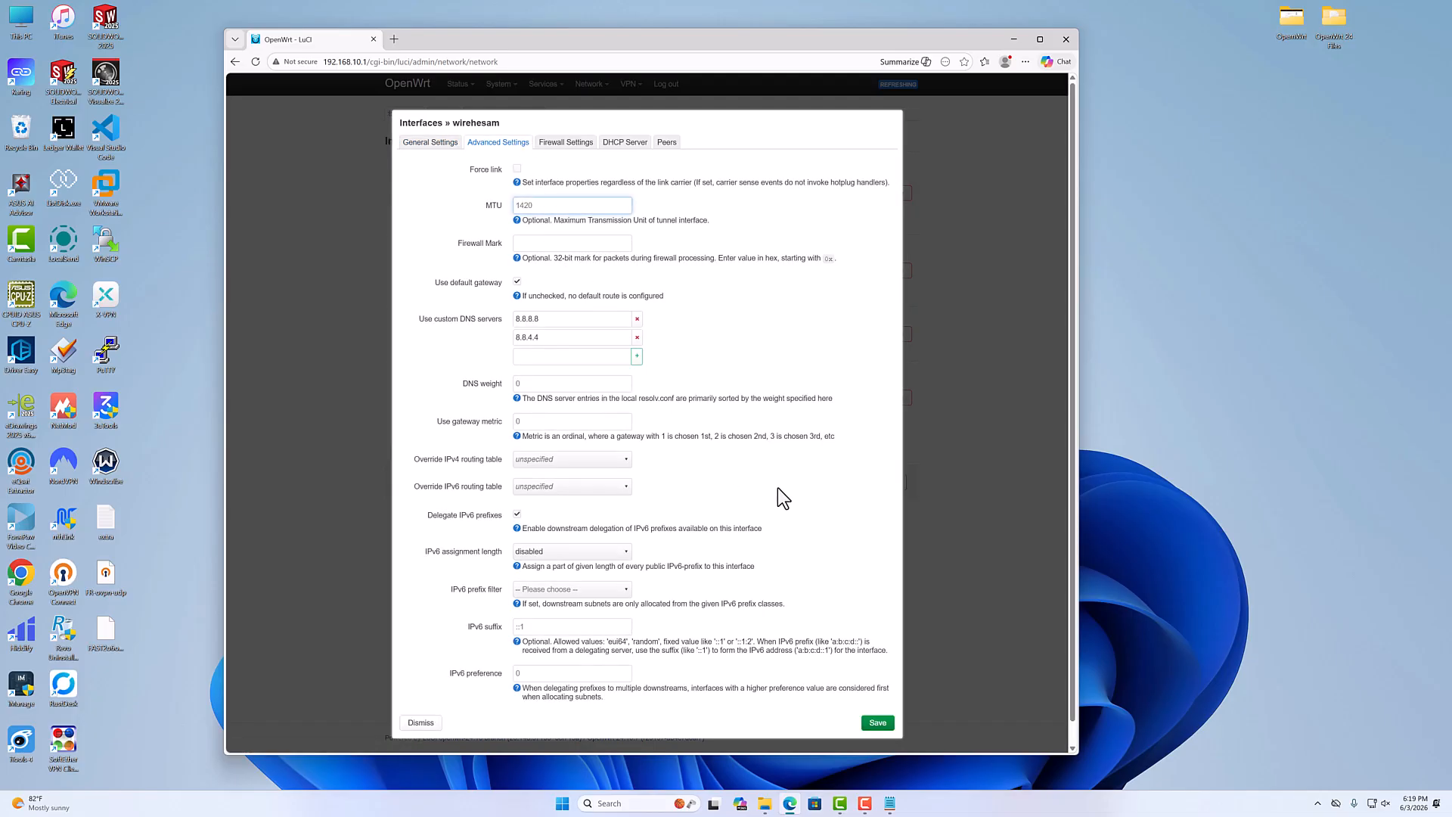
drag(1072, 524, 1061, 466)
Step: Enable Route Allowed IPs on wirehesam's imported peer, save and apply the changes, and minimize the browser
click(670, 143)
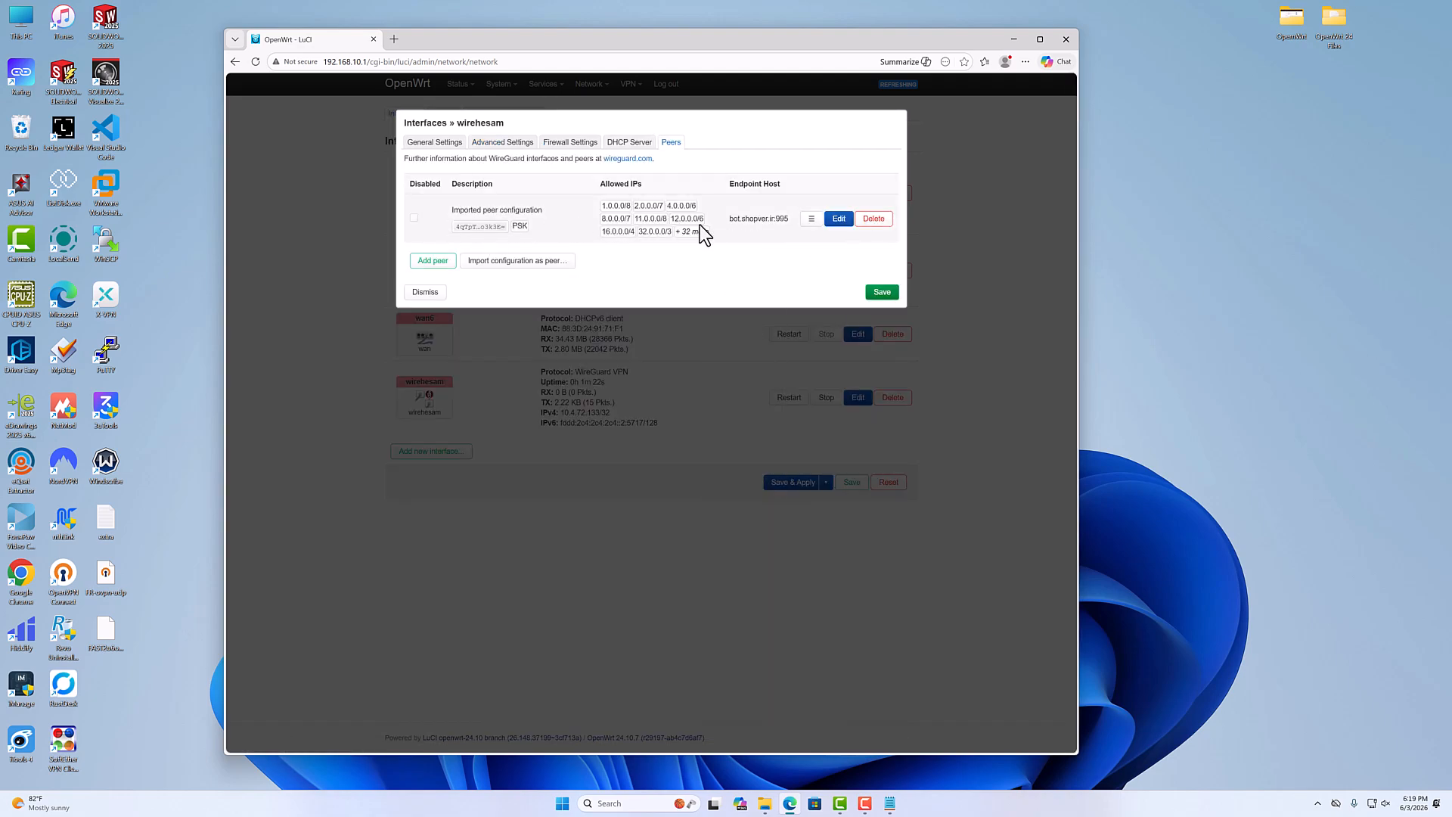
click(837, 219)
scroll(1055, 355, down, 9)
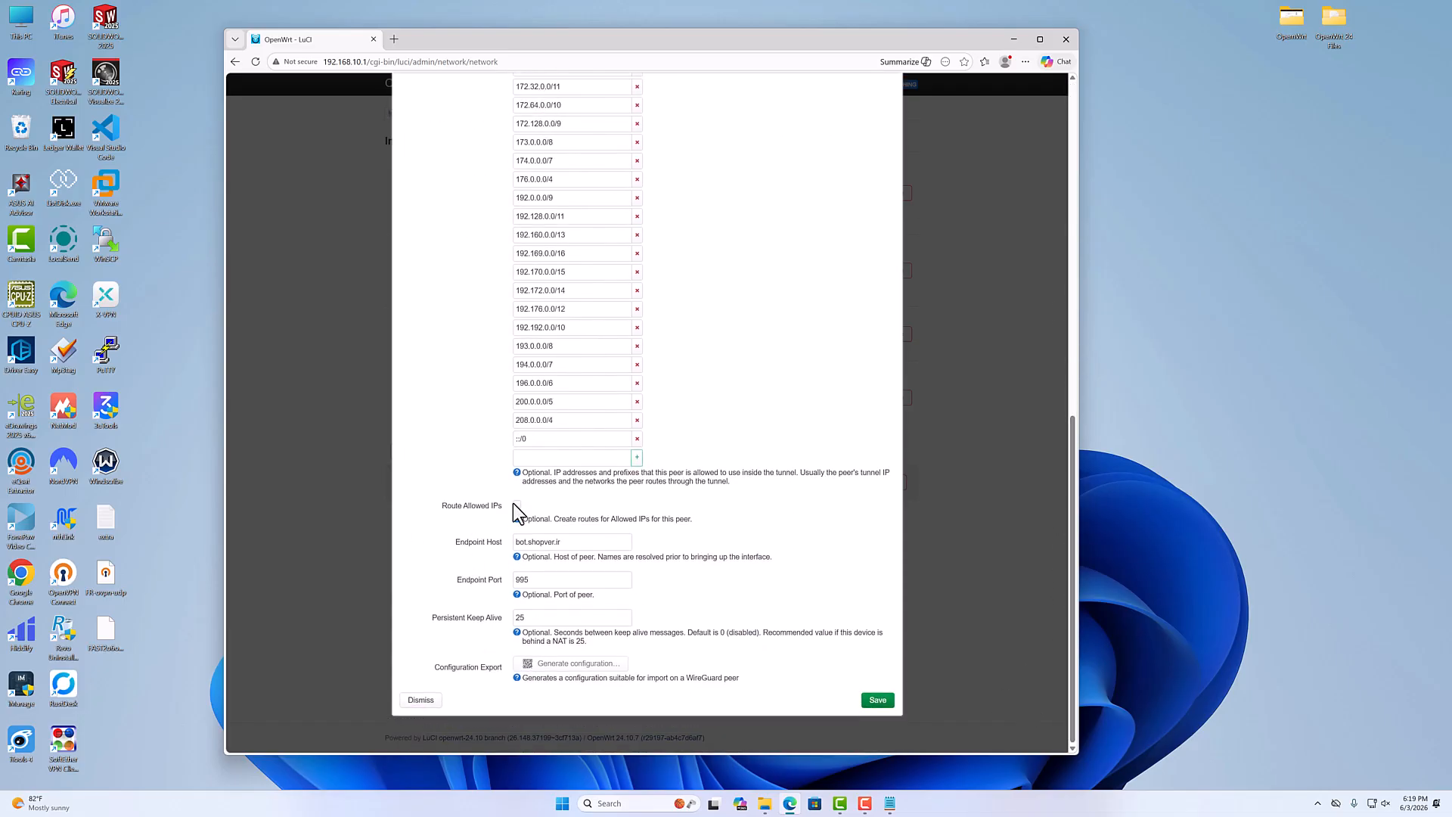
click(873, 700)
click(880, 292)
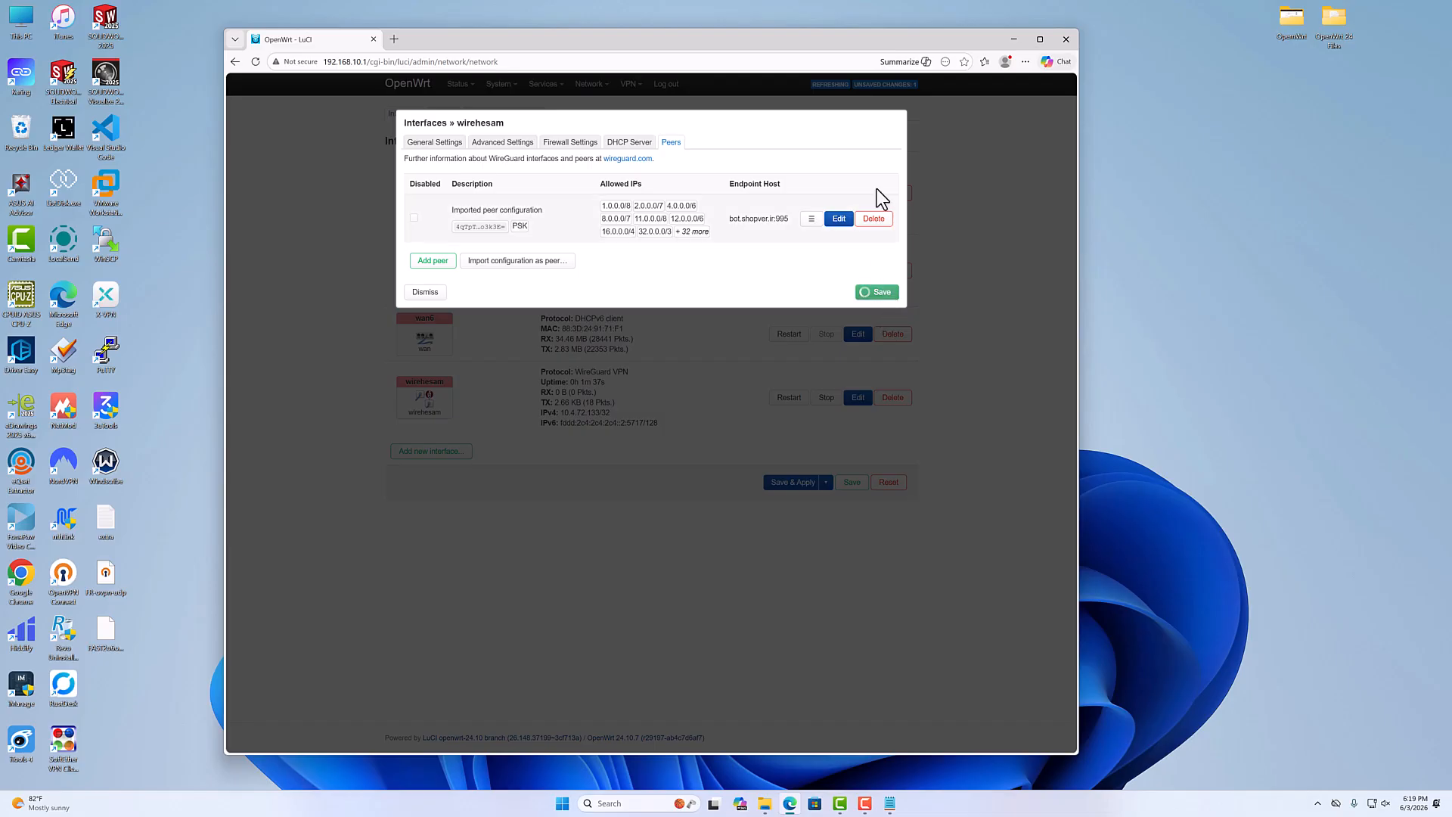
click(782, 484)
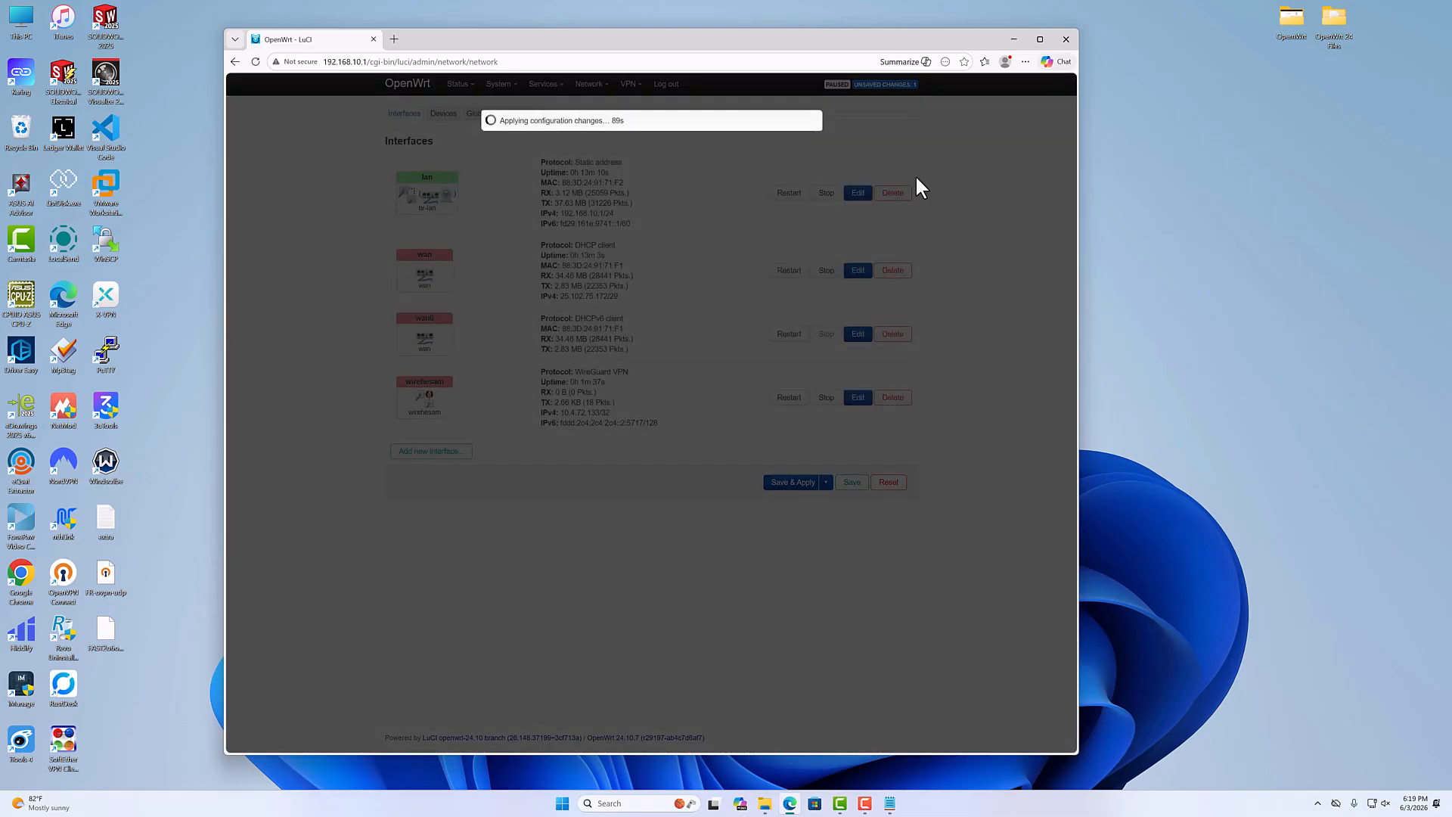
click(1015, 38)
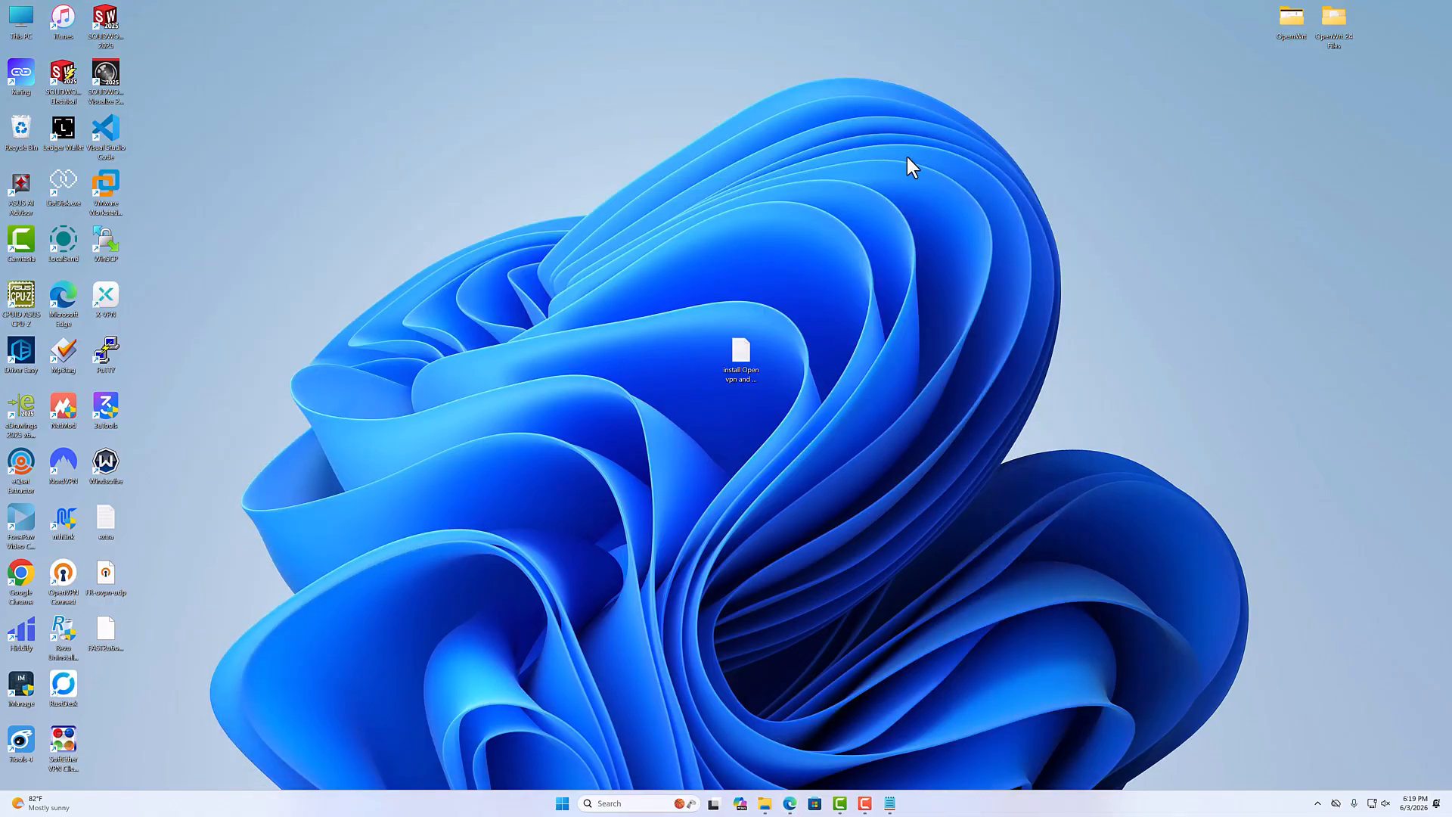